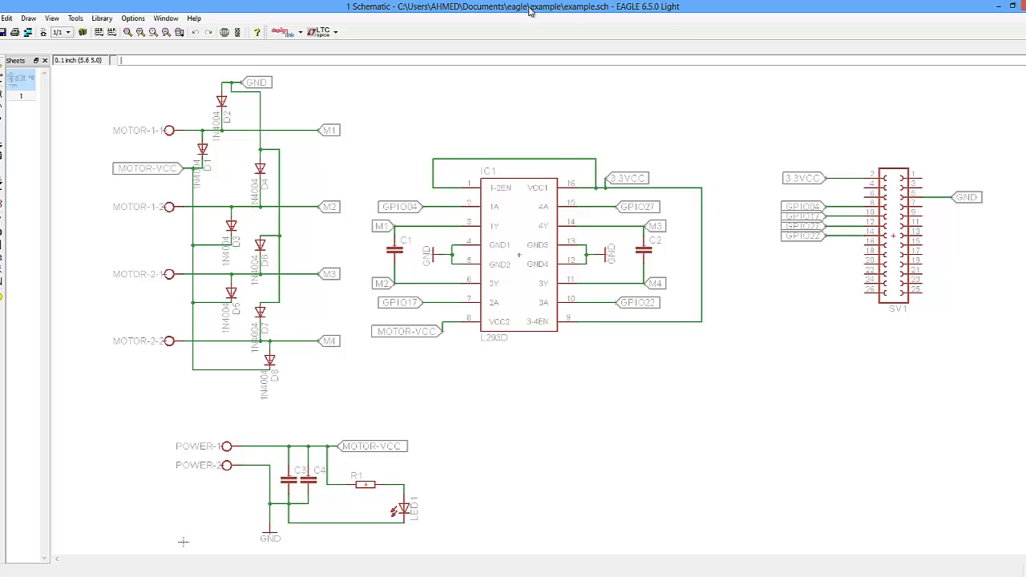
- Open the Net classes dialog and set the default class width to 1mm
left_click(74, 18)
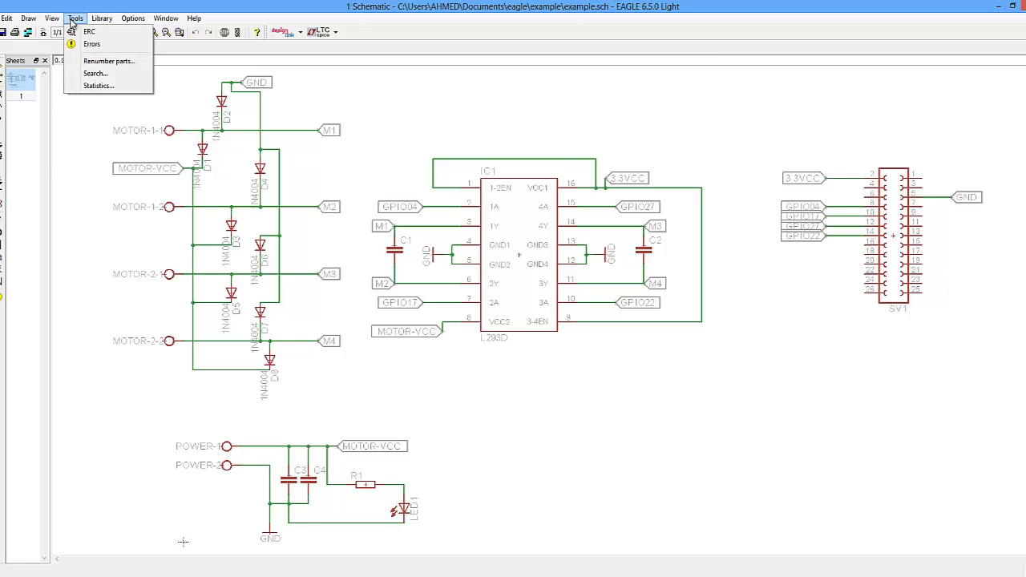
mouse_move(52, 18)
left_click(7, 18)
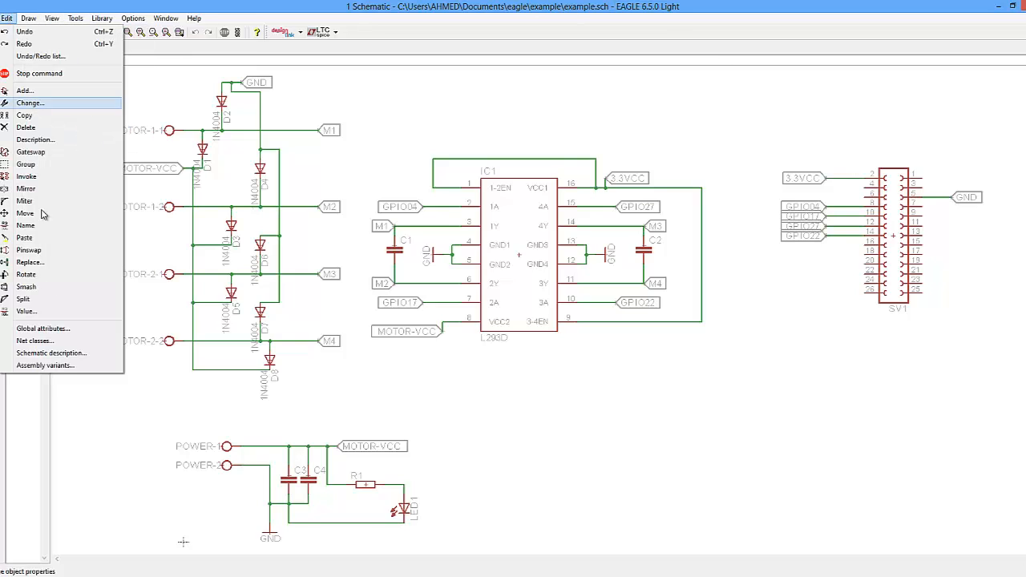
left_click(37, 341)
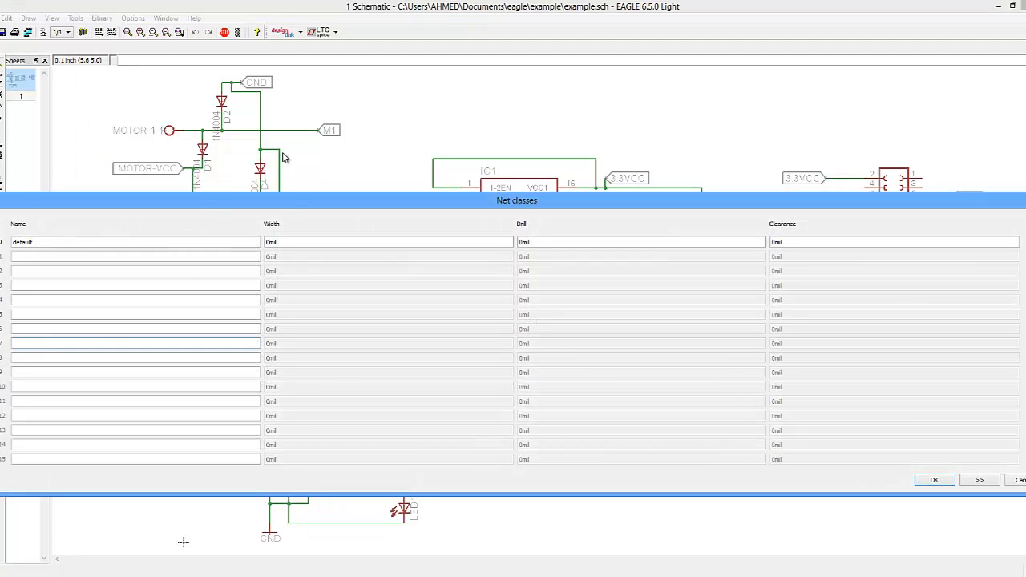
left_click_drag(290, 200, 290, 163)
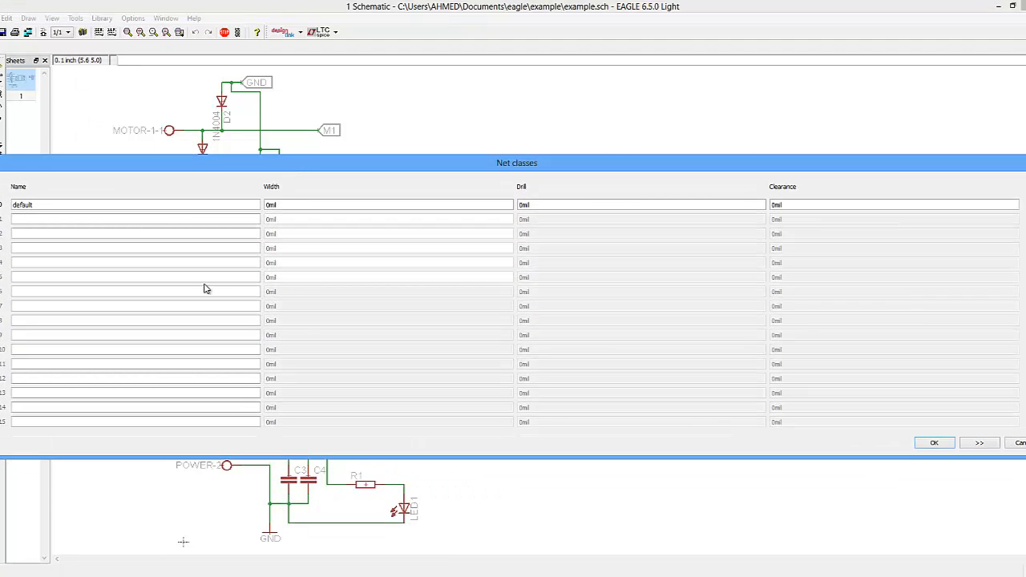
left_click(806, 202)
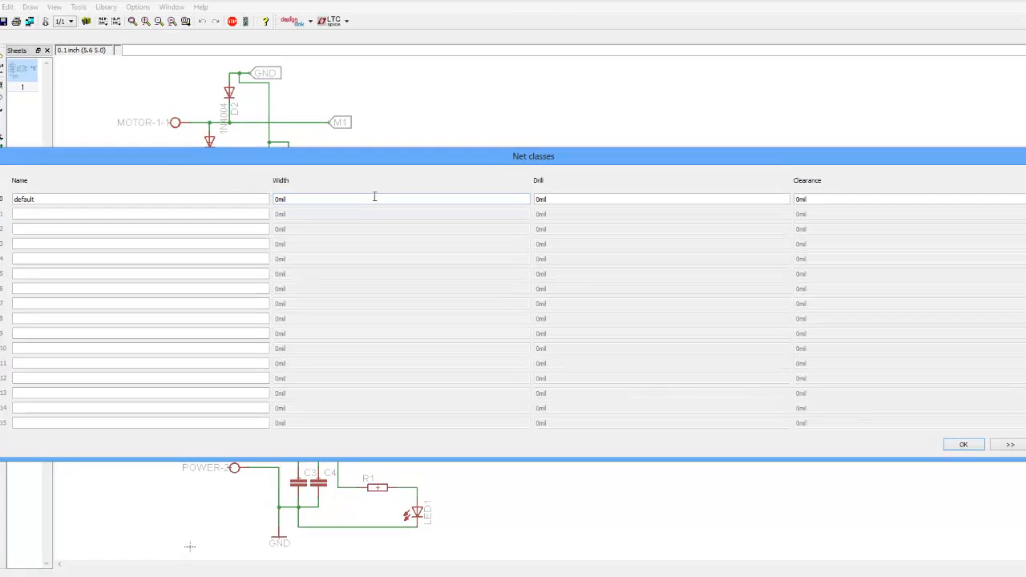
left_click_drag(348, 204, 165, 214)
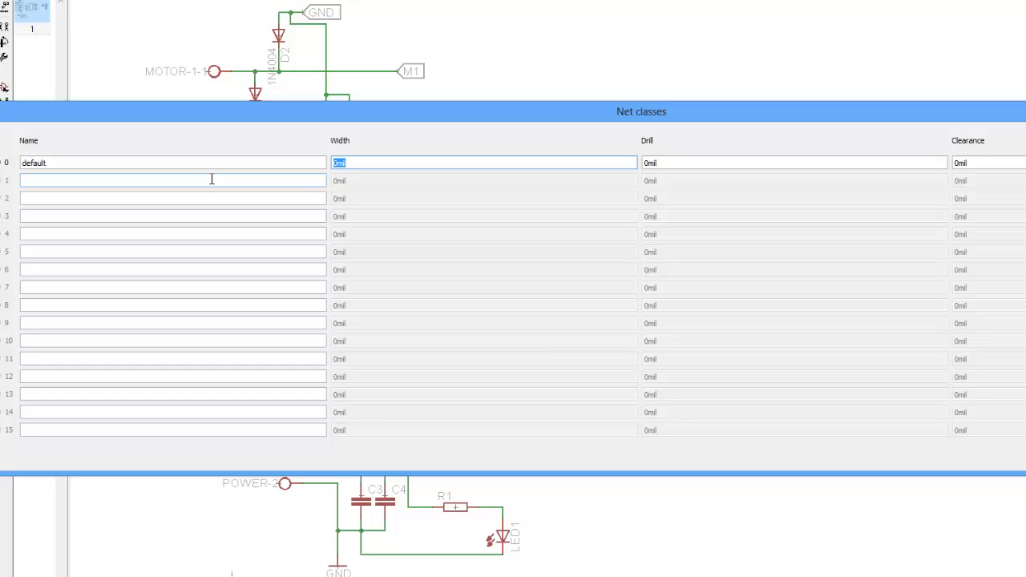
type("1mm")
- Set the default class drill to 0.8mm and its clearance to 0.2mm
left_click(671, 161)
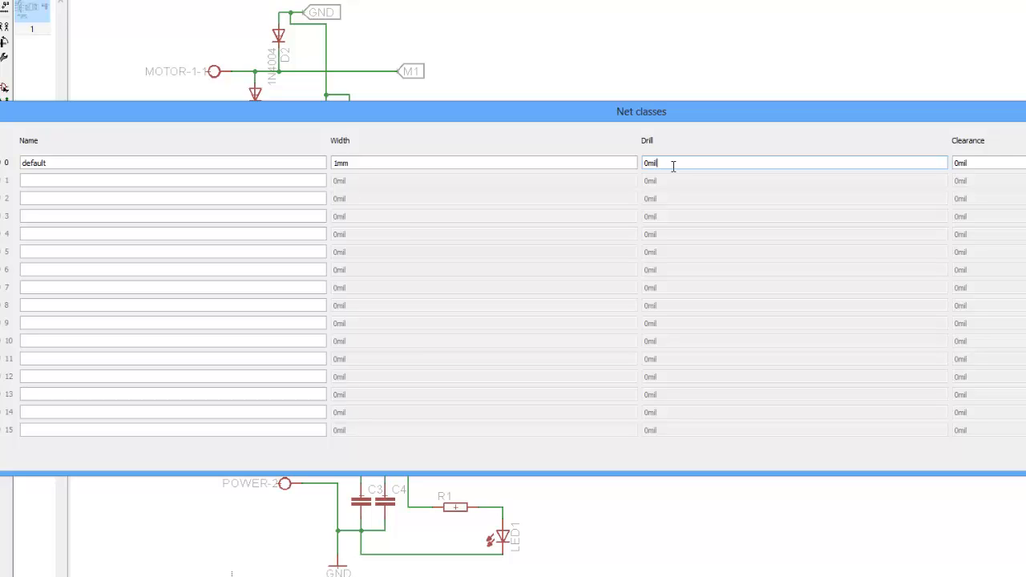
key("BackSpace")
key("BackSpace")
key("BackSpace")
key("BackSpace")
type("0.8mm")
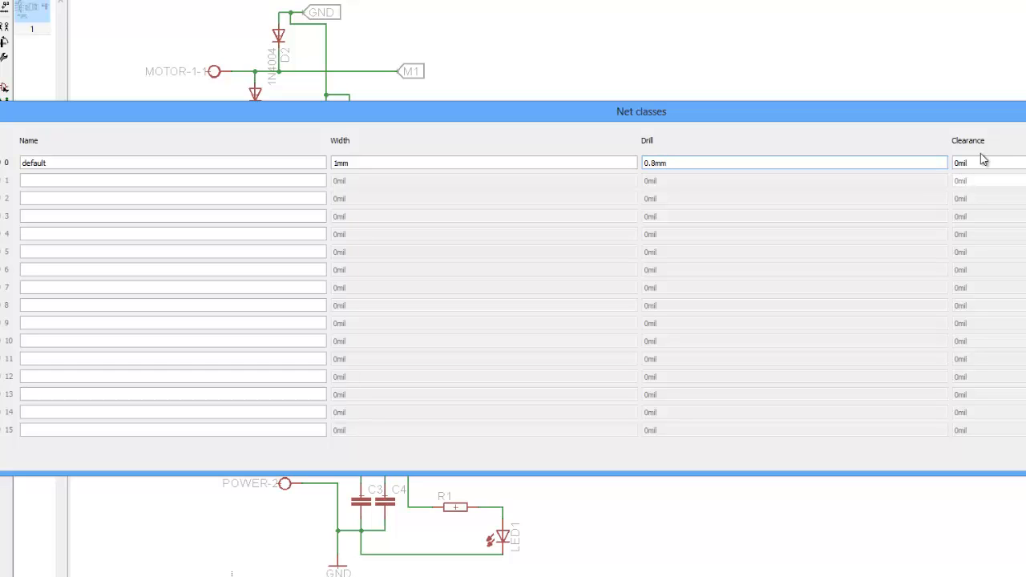
key("Tab")
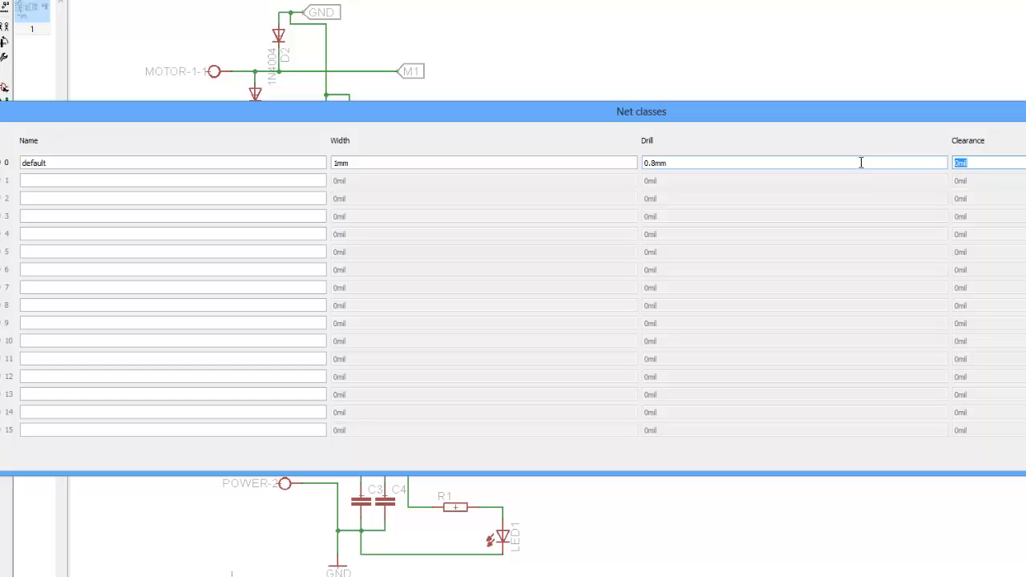
type("0.2mm")
- Add a second net class named Motor line and enter its drill 0.8mm and clearance 0.2
left_click(45, 184)
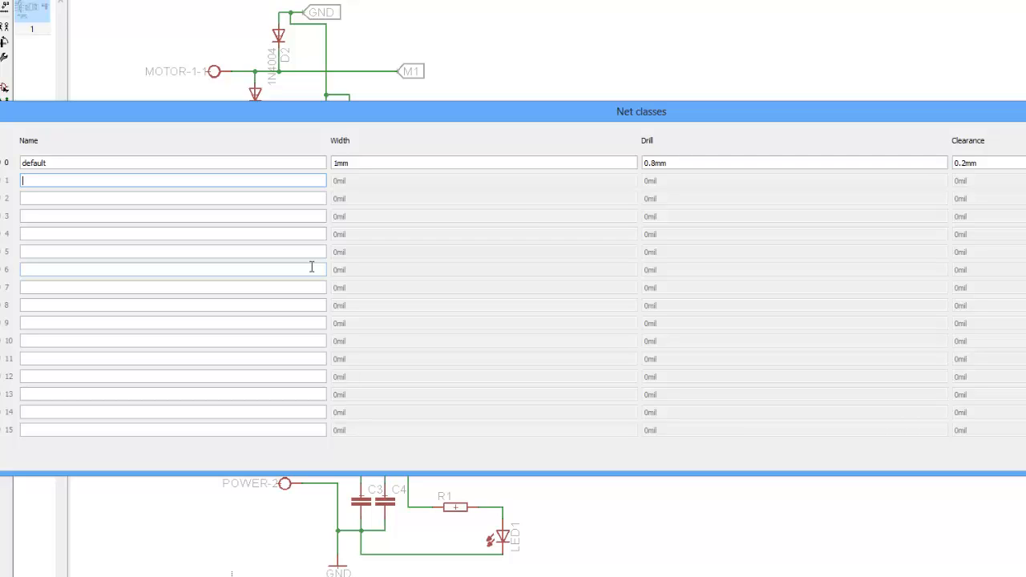
type("Motor")
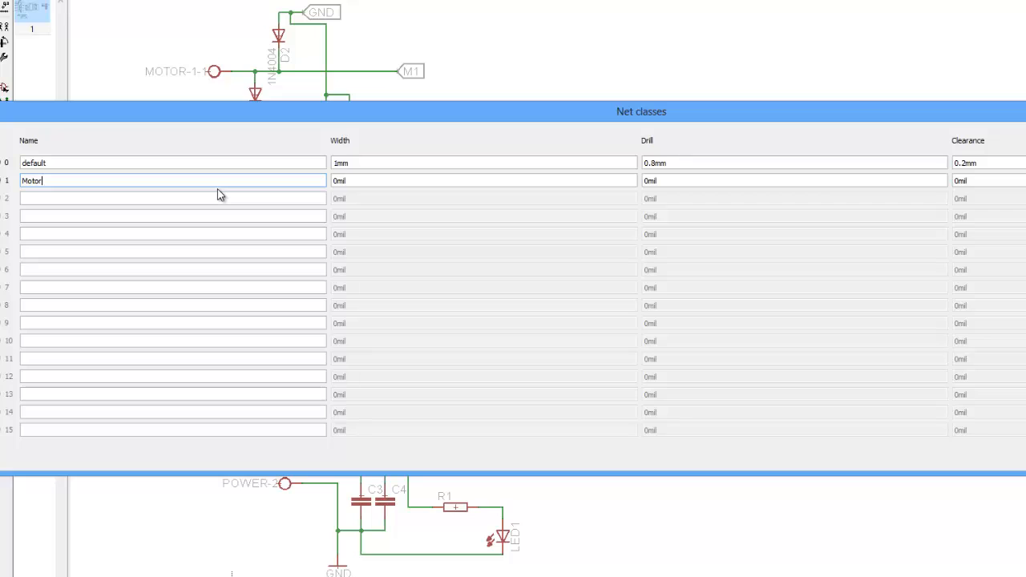
type("line")
left_click(396, 182)
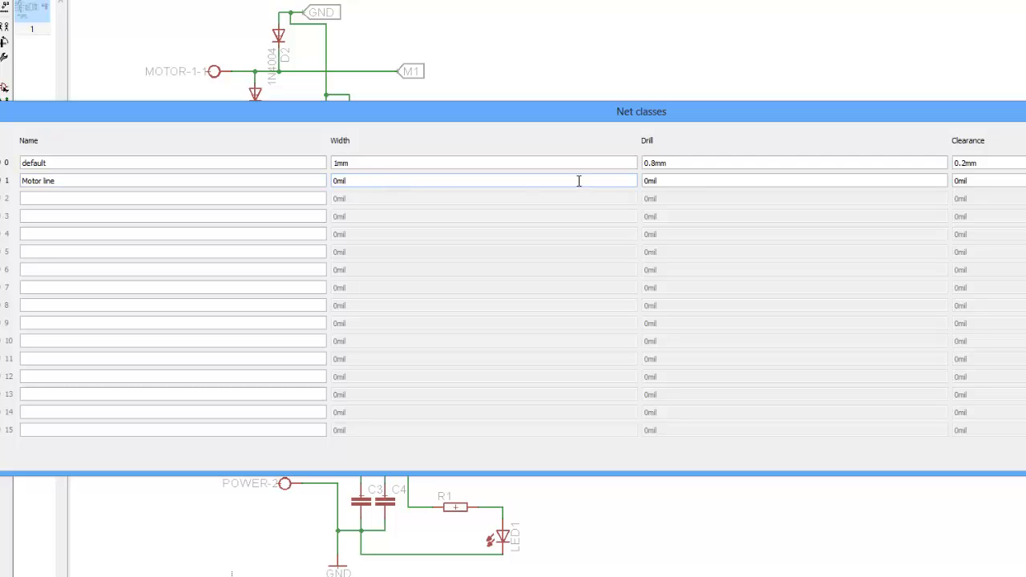
key("Tab")
type("0.8")
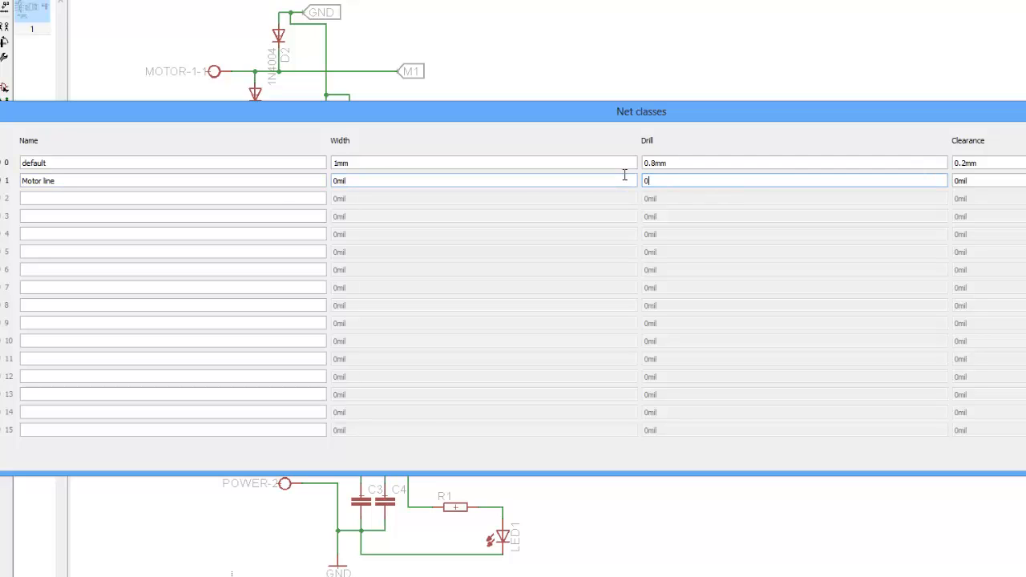
type("mm")
key("Tab")
type("0.2")
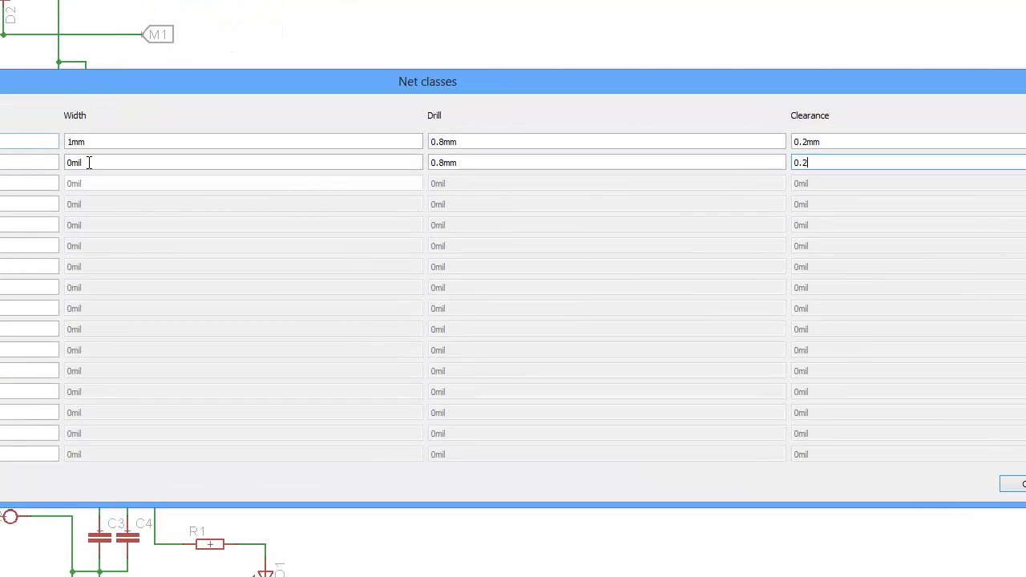
- Set the Motor line class width to 1.2mm and clearance to 0.2mm, then confirm the dialog
left_click_drag(92, 163, 50, 161)
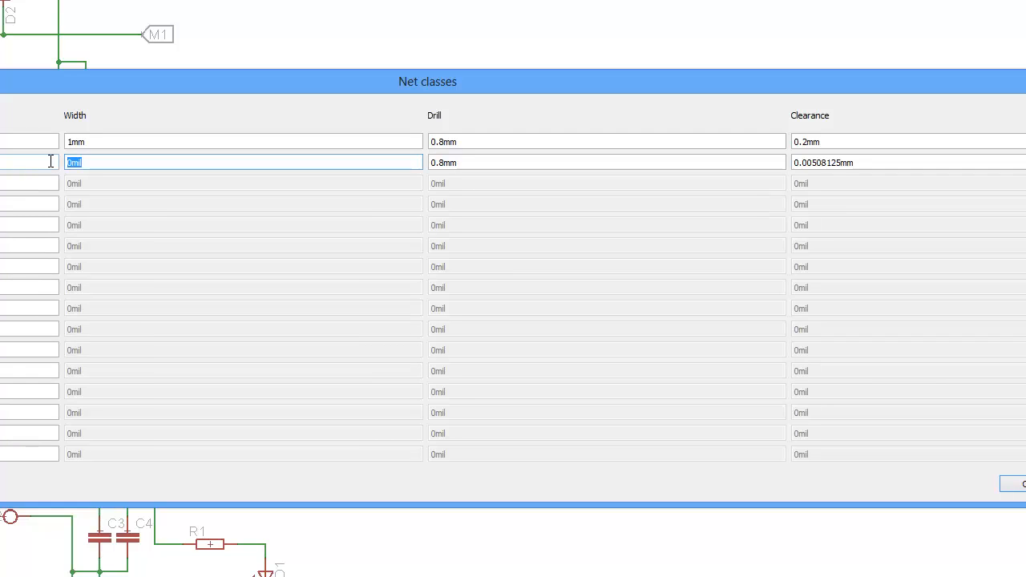
type("1.2mm")
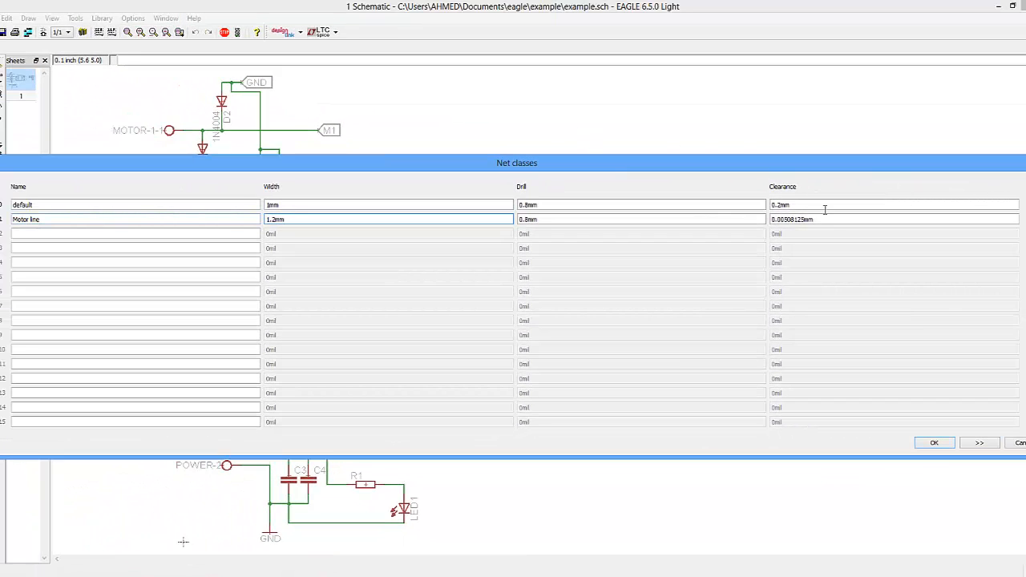
left_click_drag(825, 218, 711, 207)
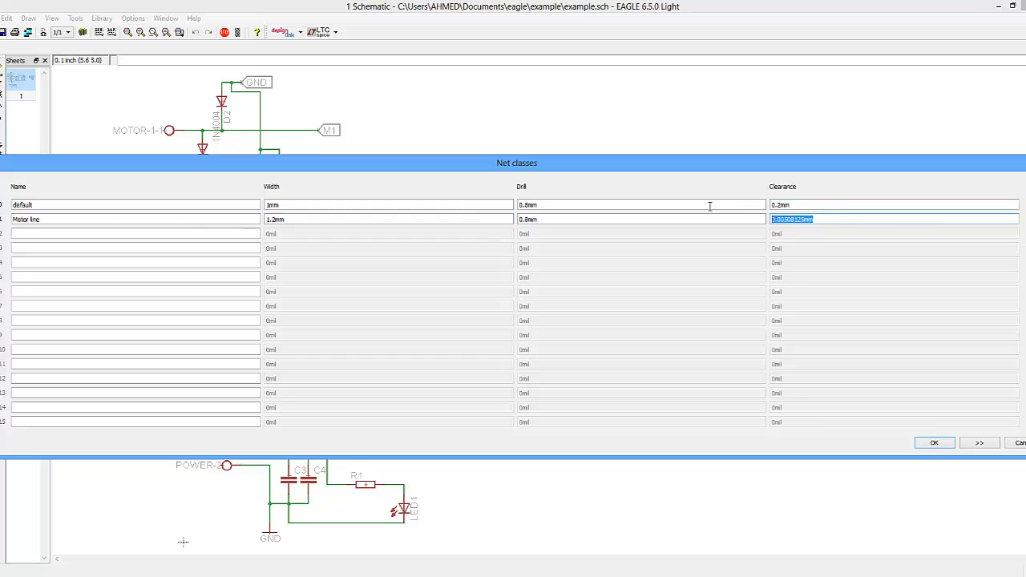
type("0.2")
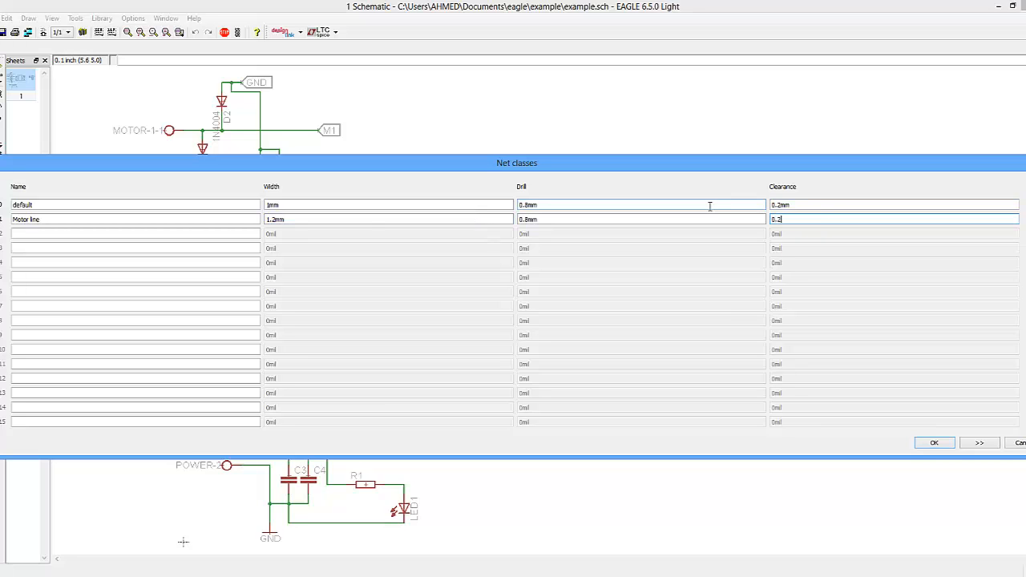
type("mm")
key("Return")
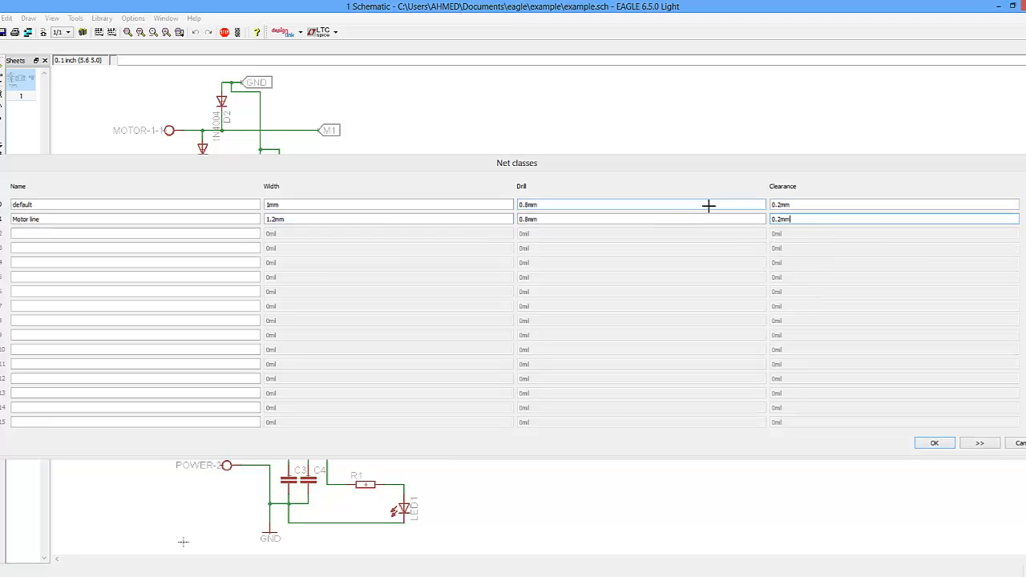
- Reopen the Net classes dialog and add a Power class with width 1.5mm
left_click(7, 18)
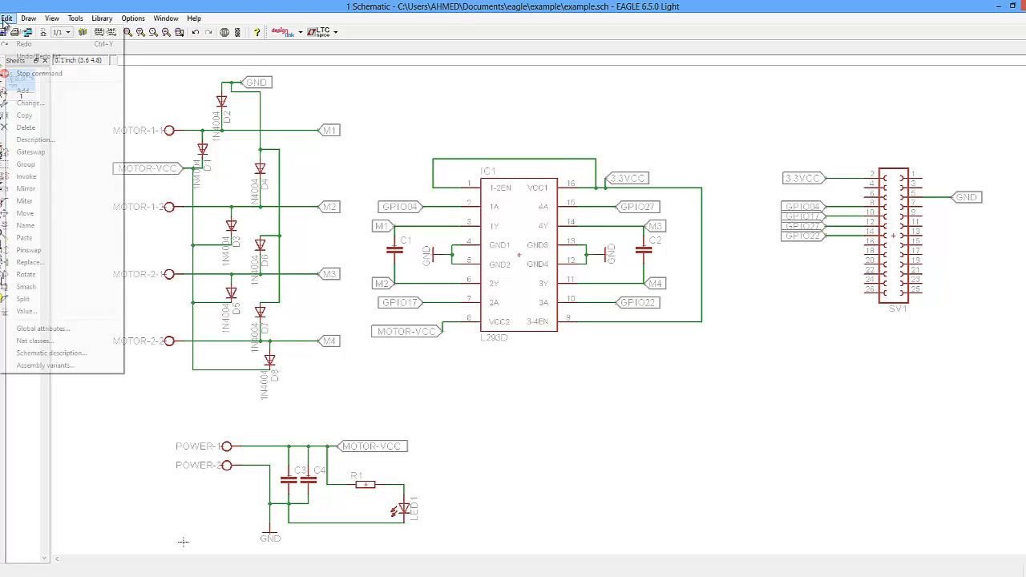
left_click(42, 341)
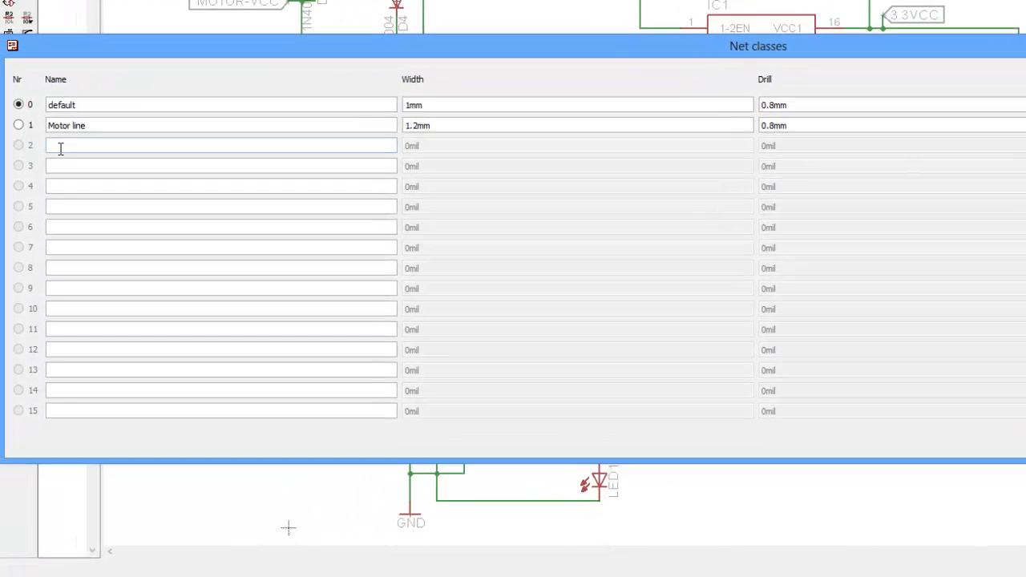
left_click(60, 148)
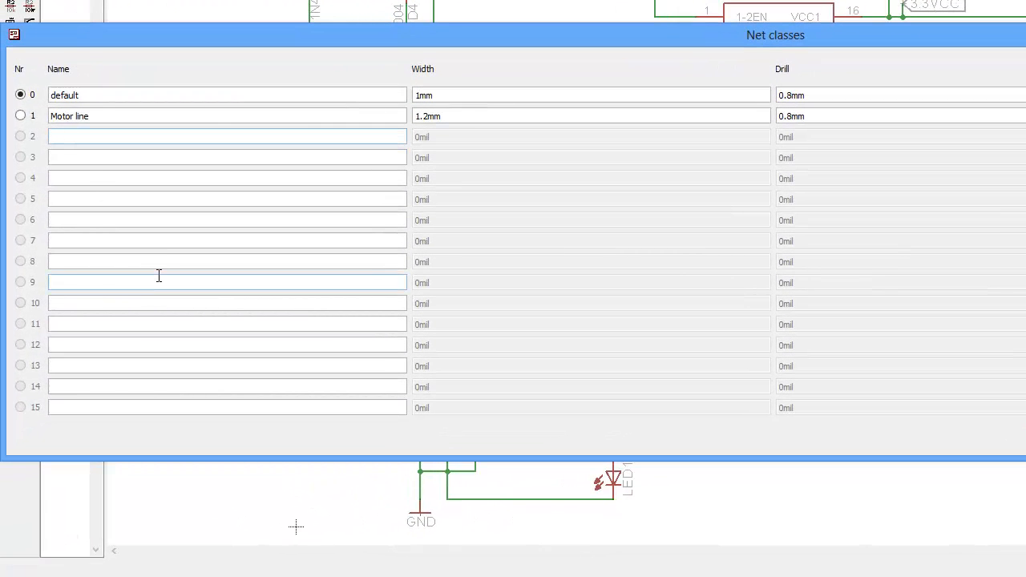
type("Power")
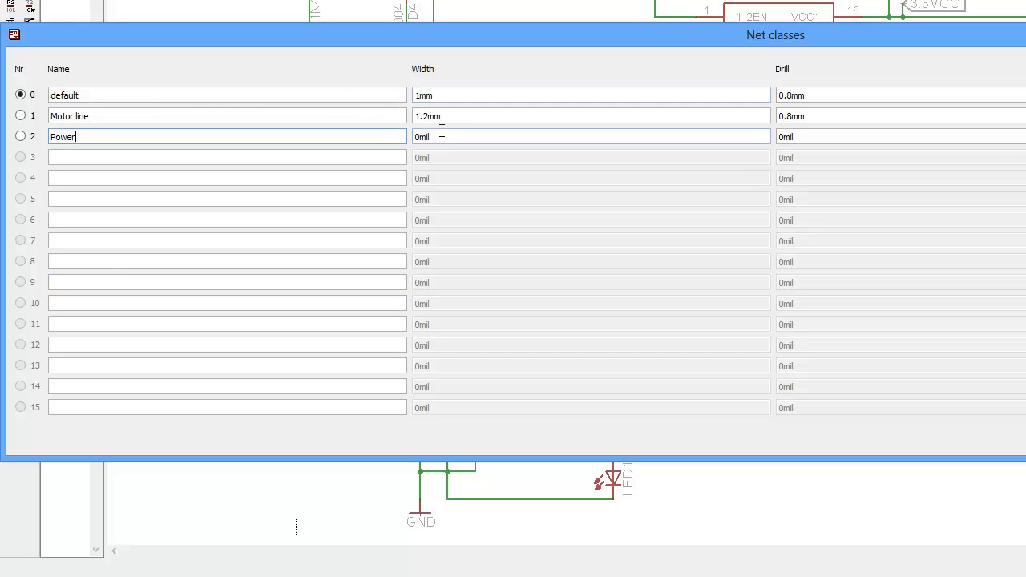
key("Tab")
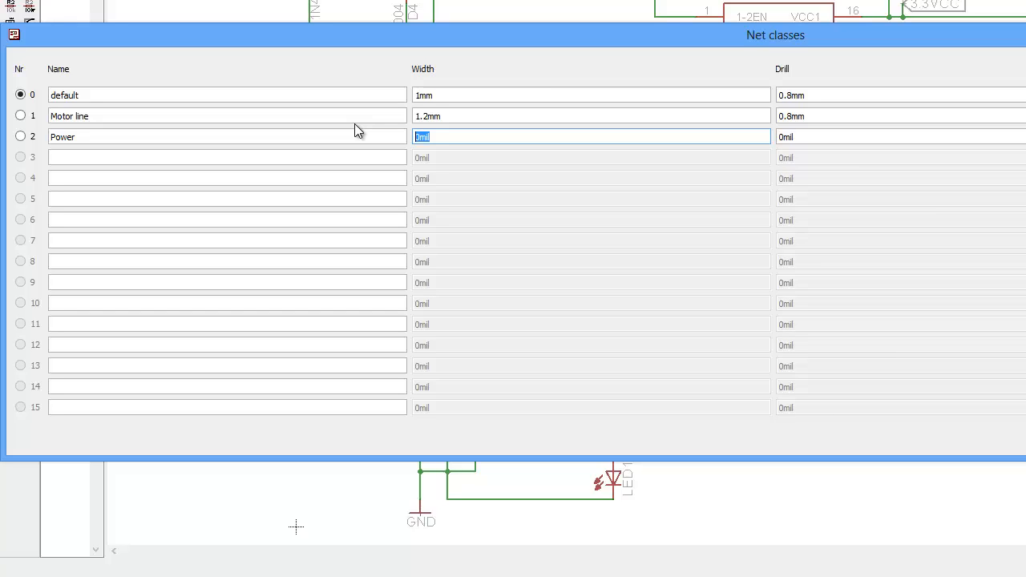
type("1.5mm")
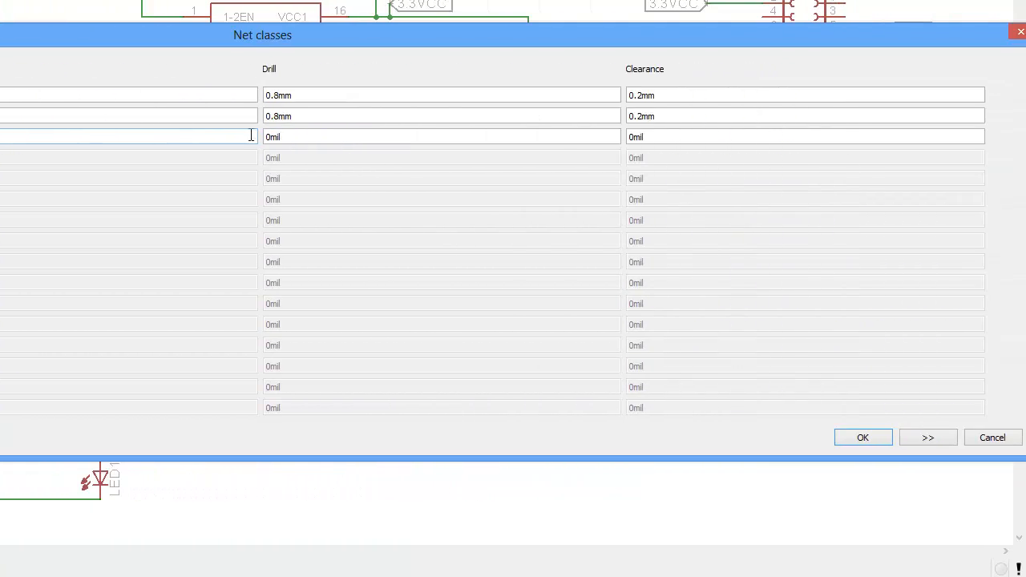
- Set the Power class drill to 0.8mm and clearance to 0.2mm, then confirm the dialog
key("Tab")
type("1")
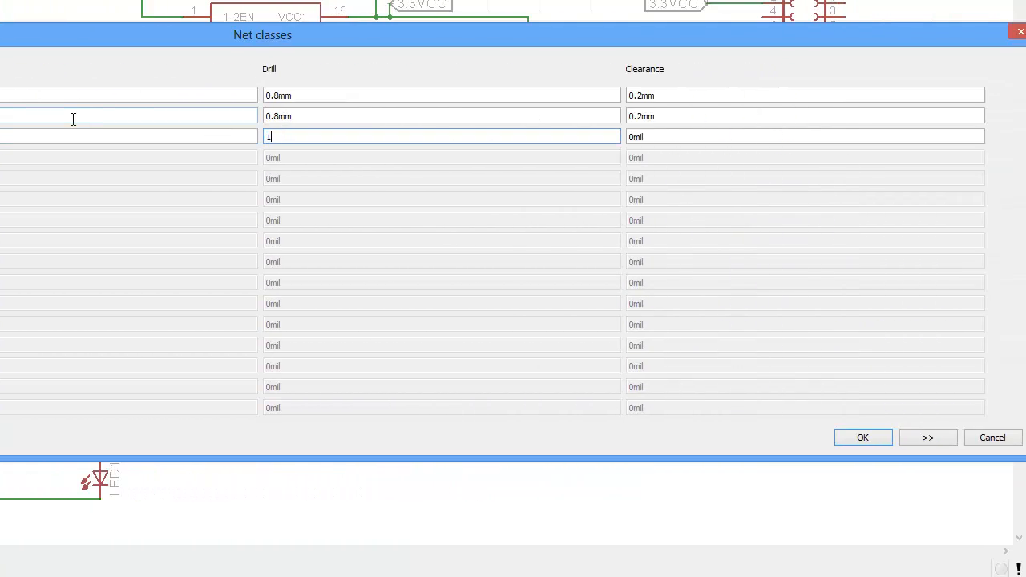
type(".5mm")
key("BackSpace")
key("BackSpace")
key("BackSpace")
key("BackSpace")
key("BackSpace")
type("0.8mm")
key("Tab")
type("0.2")
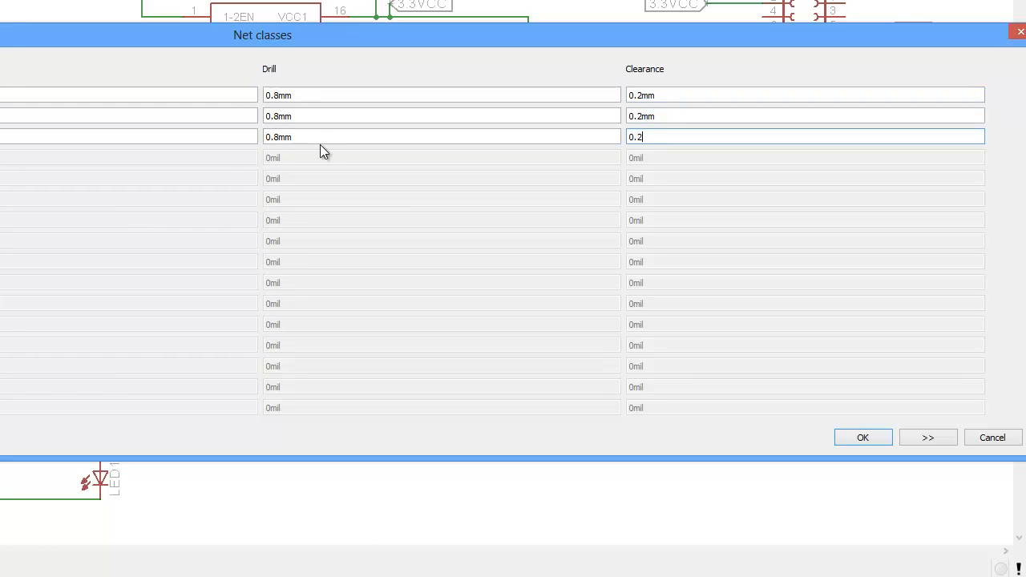
type("mm")
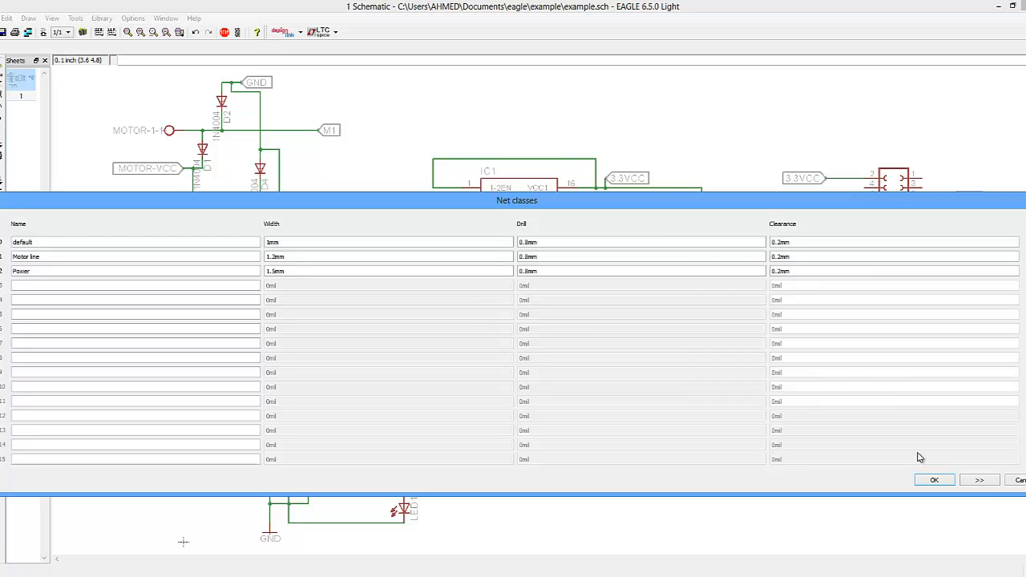
left_click(932, 479)
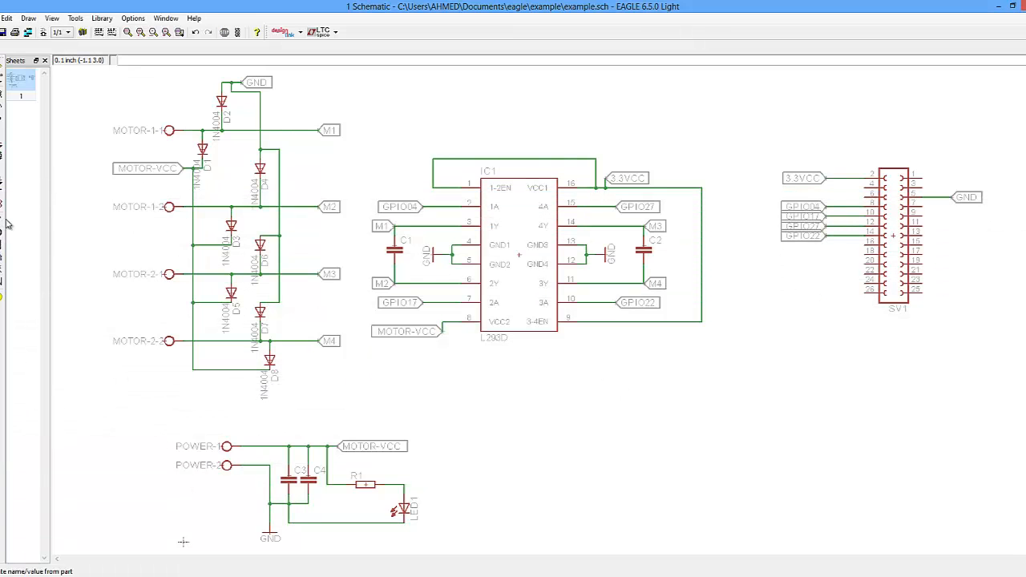
- Draw a horizontal net wire about 1.2 inches long above IC1 with the Motor line class, and inspect its properties
left_click(3, 257)
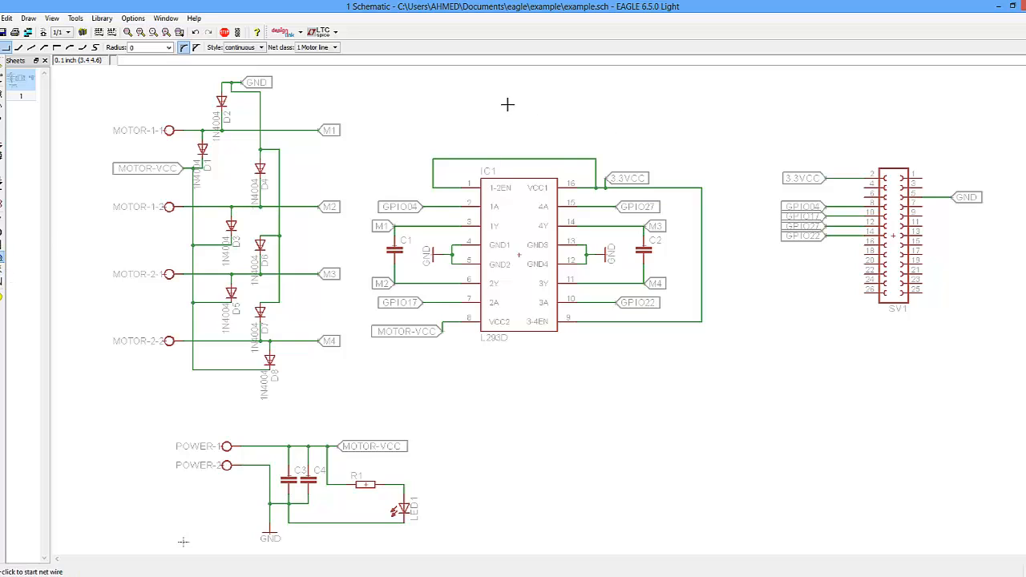
left_click(509, 102)
double_click(626, 103)
right_click(586, 102)
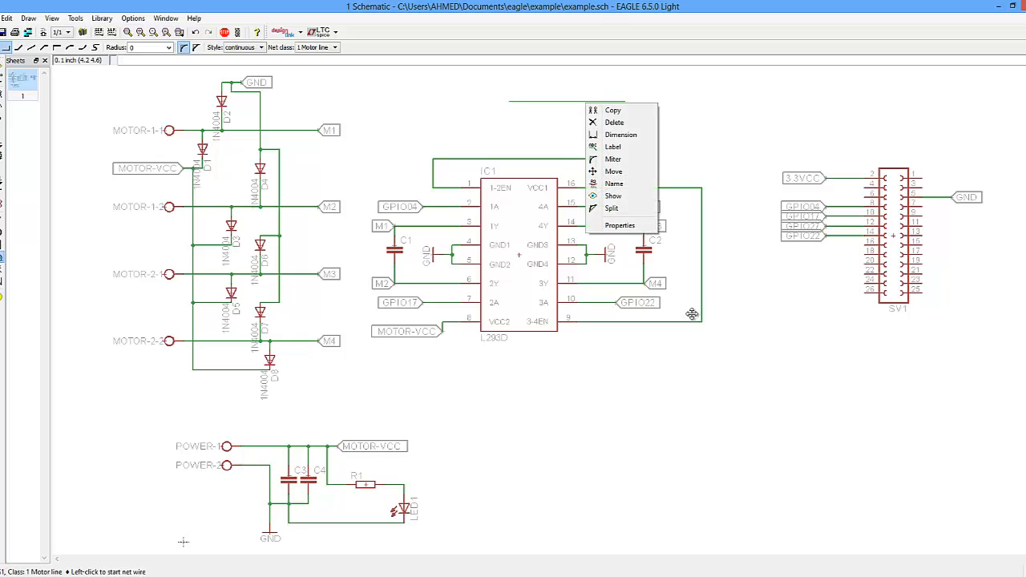
left_click(625, 231)
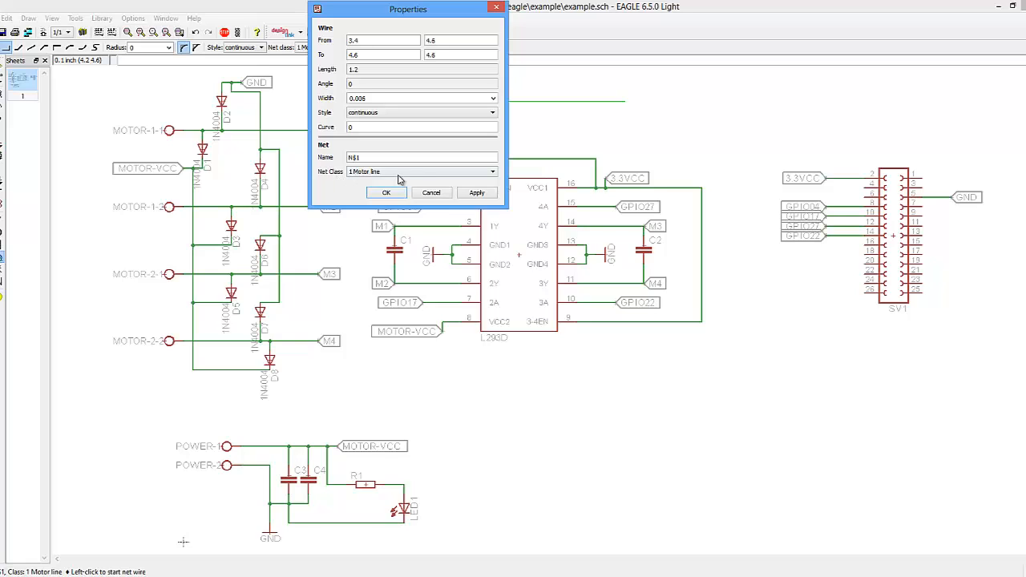
left_click(432, 196)
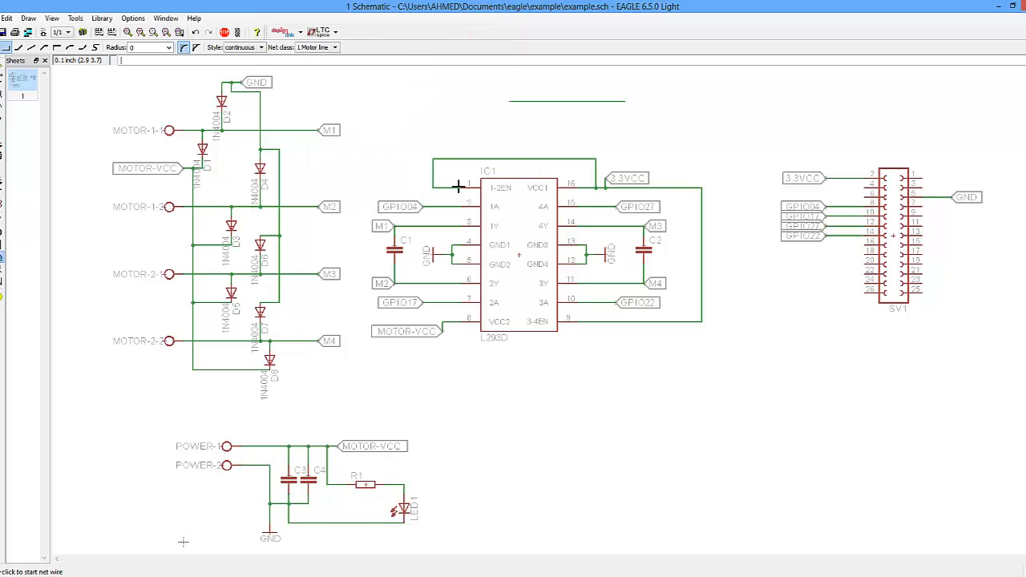
- Delete the test net wire drawn above IC1
left_click(7, 133)
left_click(566, 101)
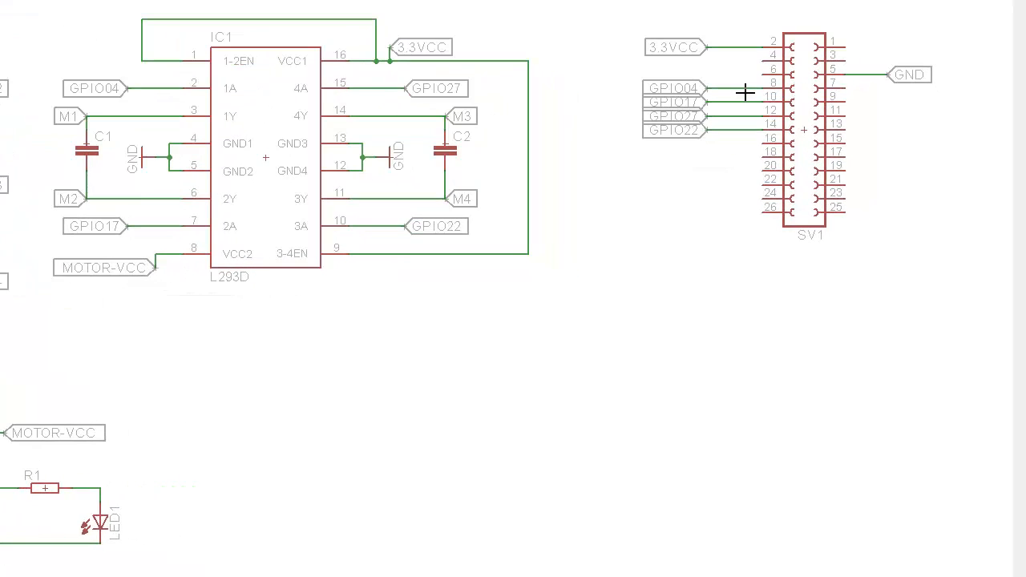
- Assign the Power net class to the 3.3VCC net and check its class on the wire near IC1
right_click(775, 93)
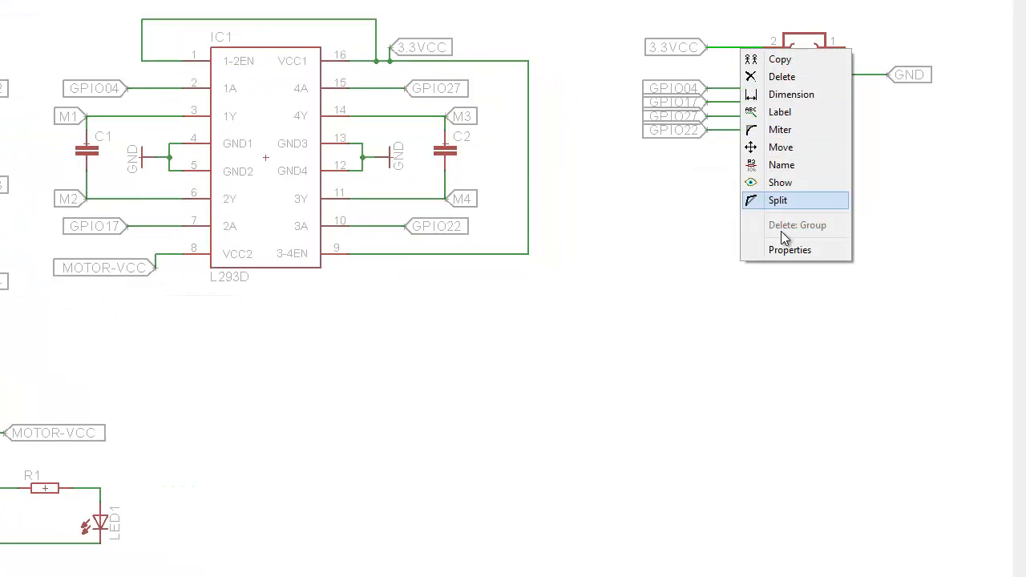
left_click(790, 249)
left_click(546, 149)
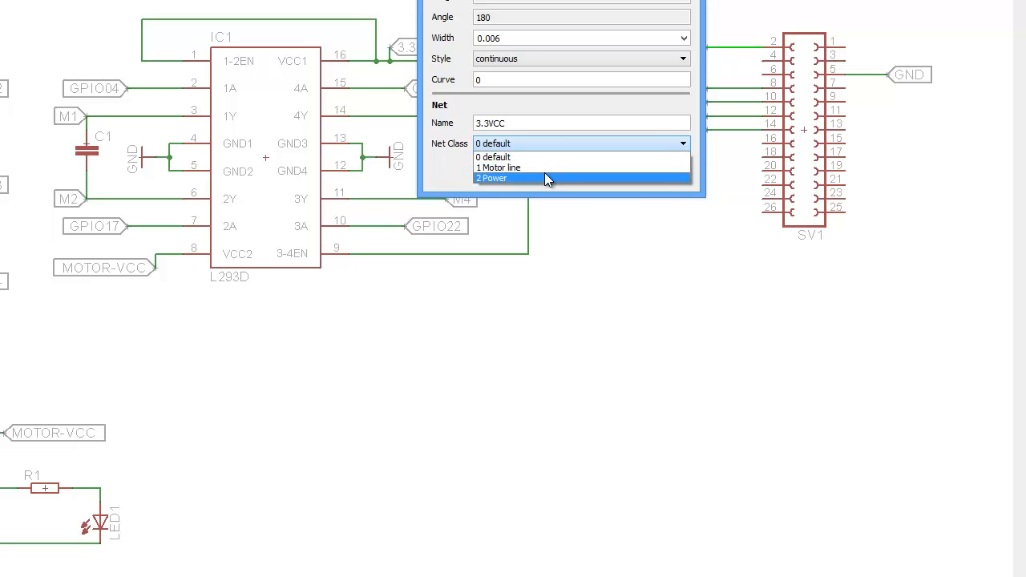
left_click(545, 176)
left_click(543, 177)
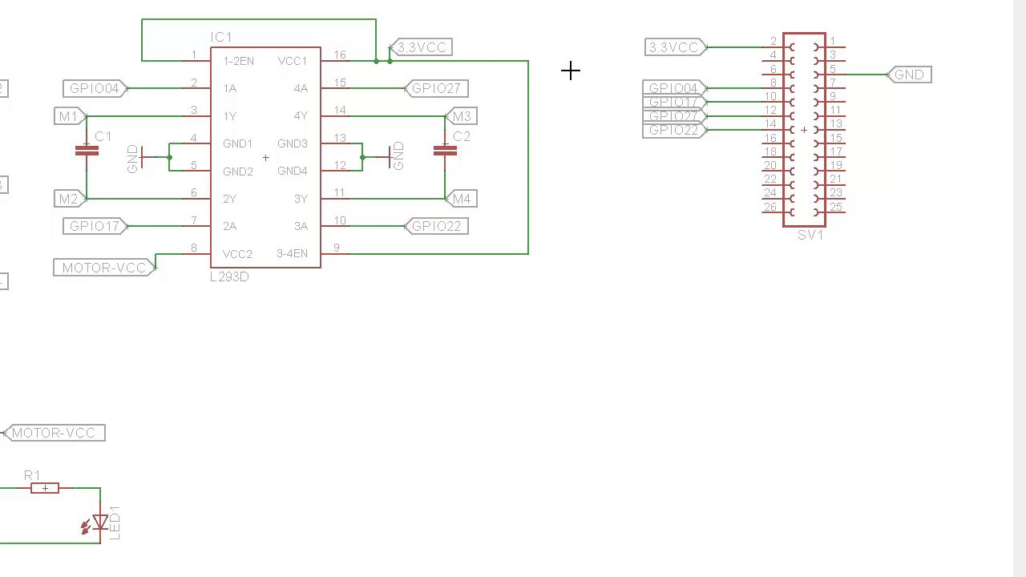
right_click(486, 61)
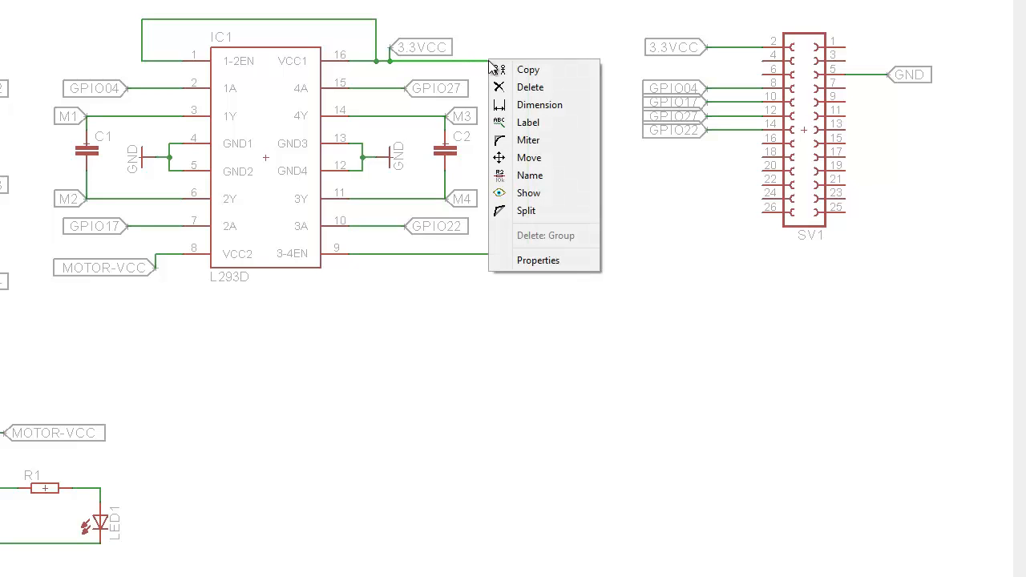
left_click(538, 261)
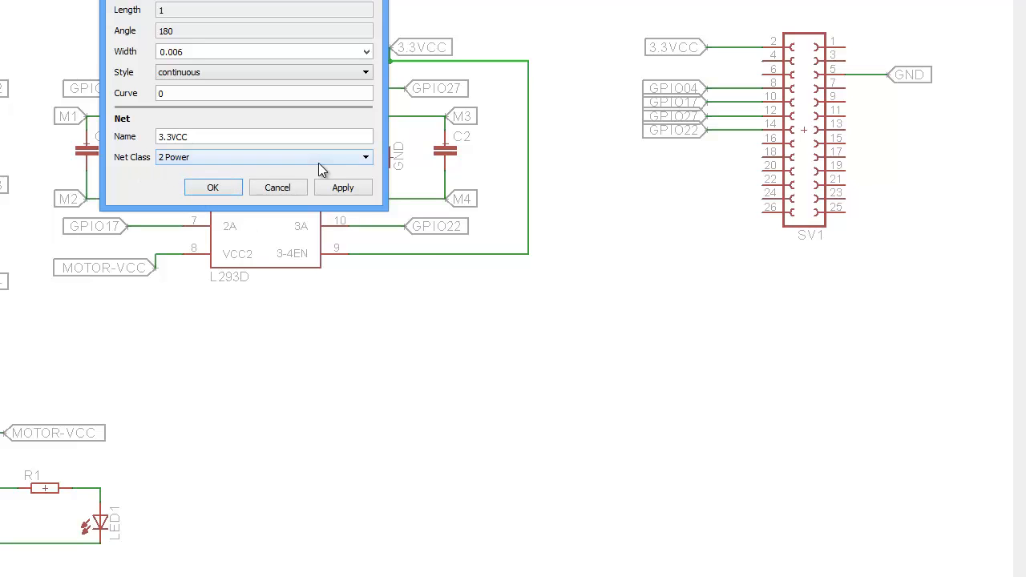
left_click(294, 189)
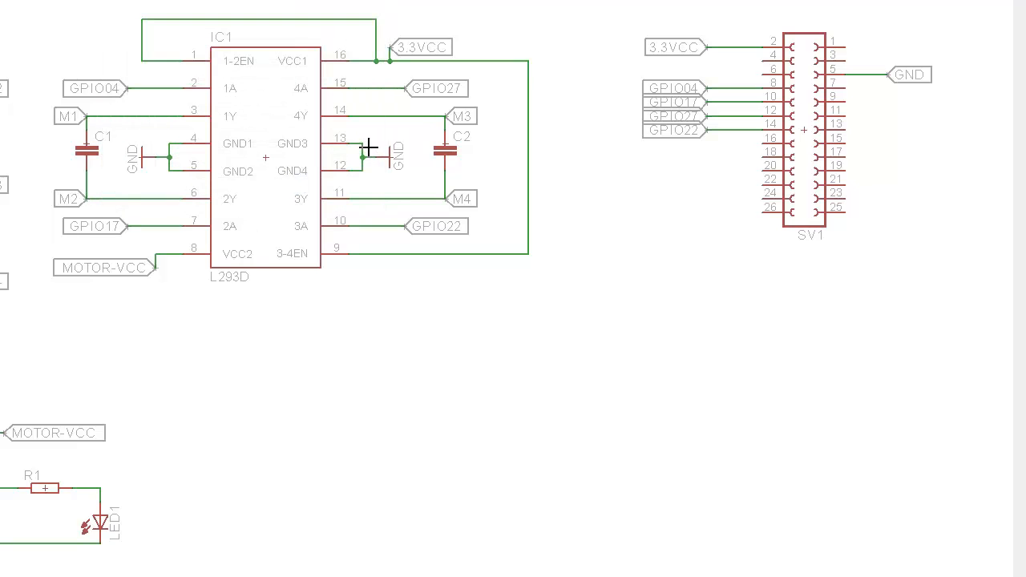
- Assign the Power net class to the GND net beside IC1
right_click(365, 147)
left_click(392, 373)
left_click(202, 246)
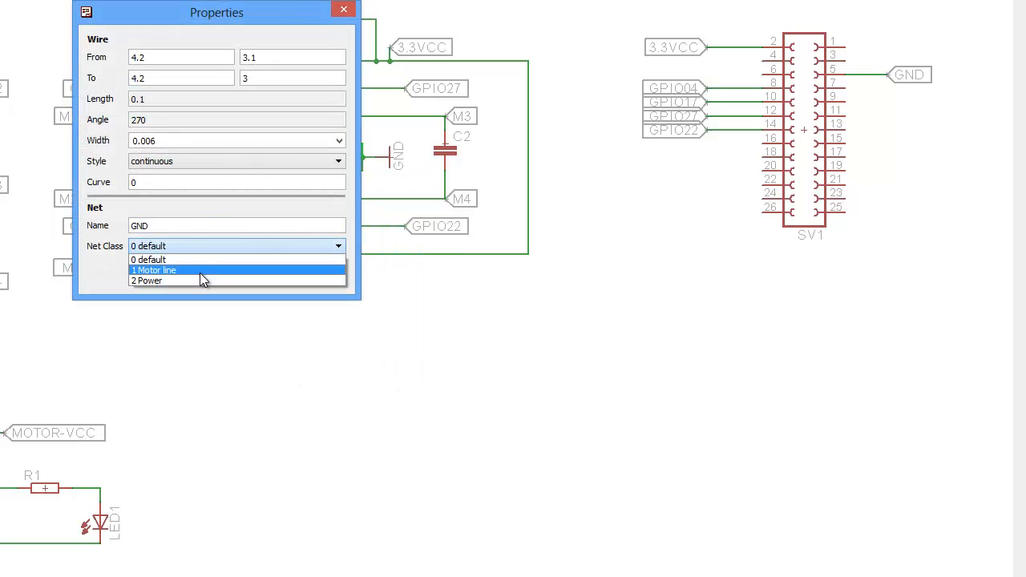
left_click(200, 279)
left_click(324, 307)
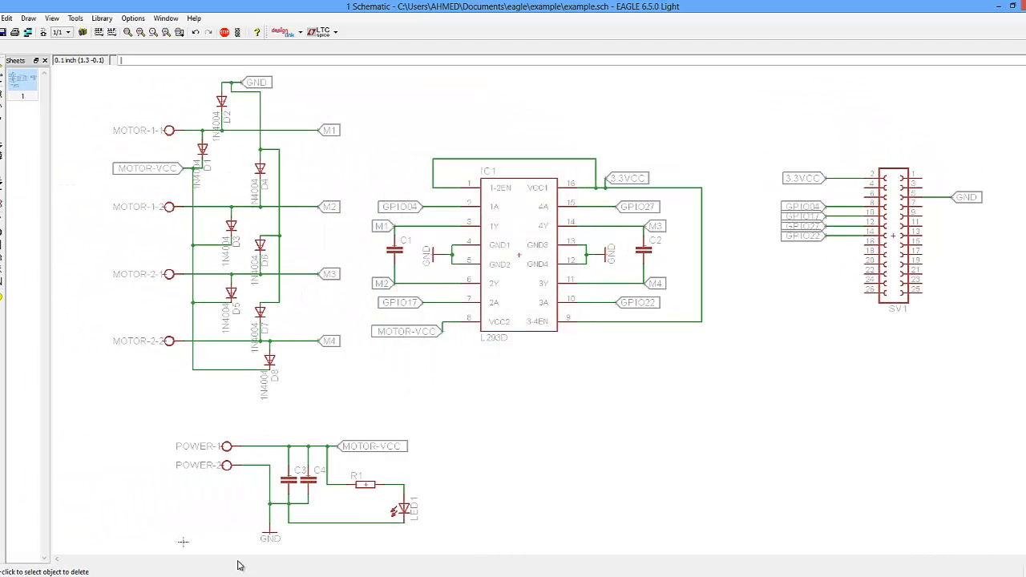
- Assign the Power net class to the MOTOR-VCC net in the power section
right_click(269, 446)
left_click(308, 576)
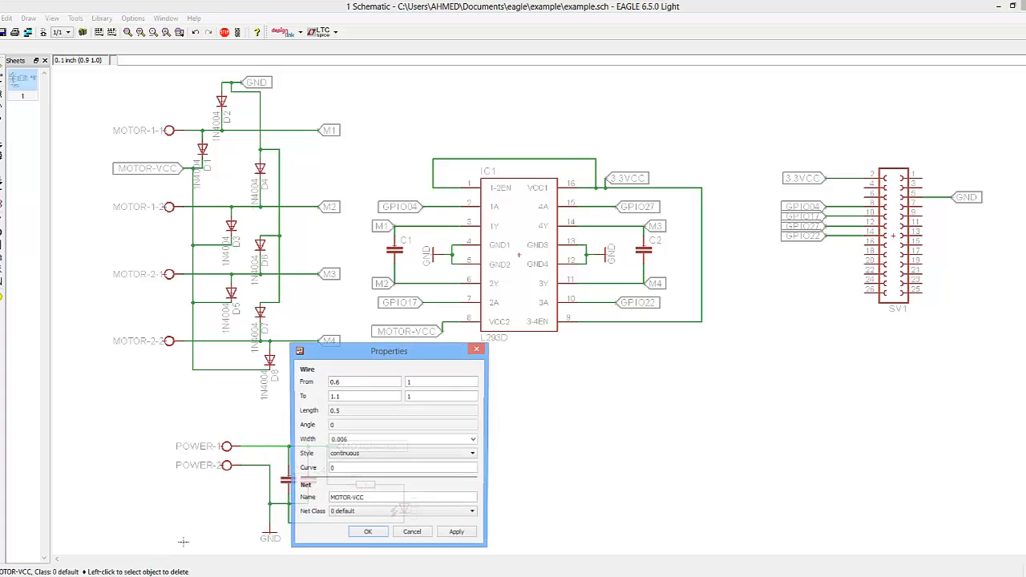
left_click(386, 514)
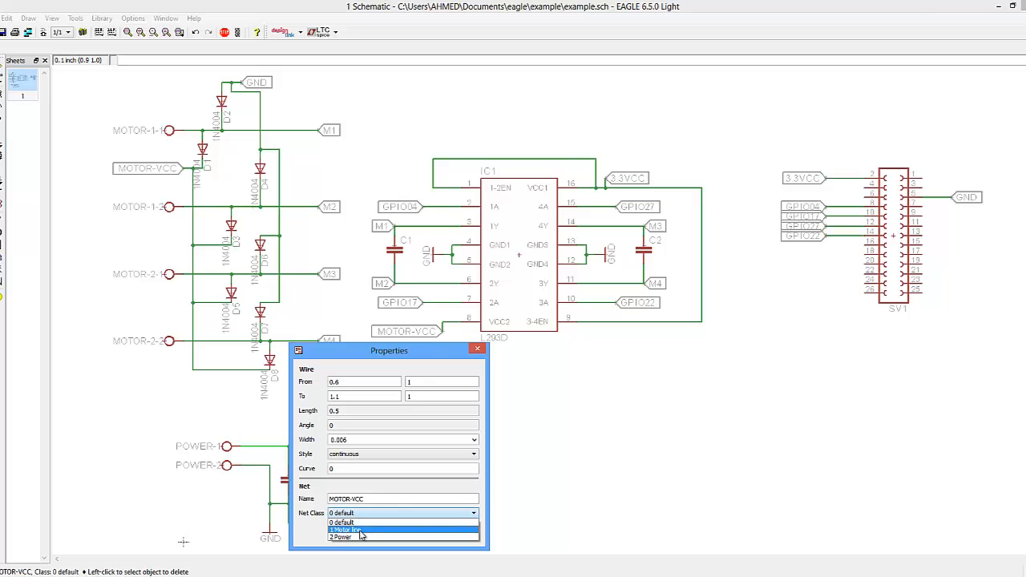
left_click(361, 538)
left_click(361, 535)
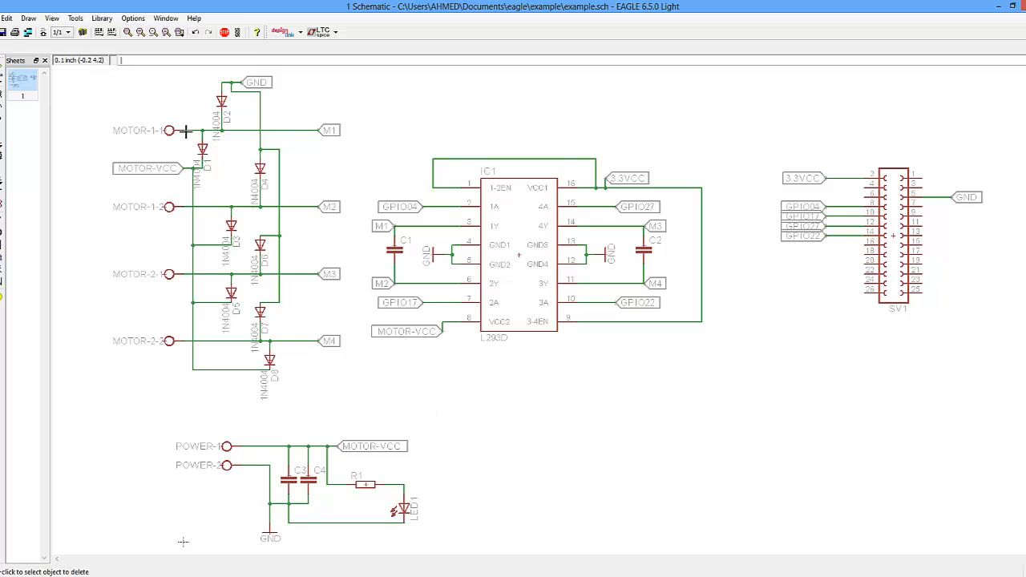
- Assign the Motor line net class to the M1 and M2 nets
right_click(297, 131)
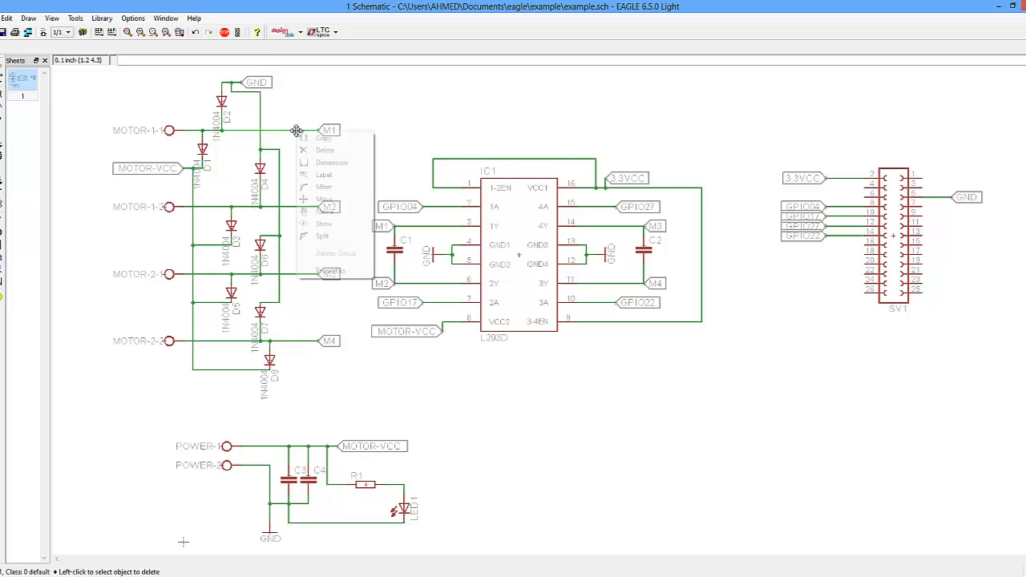
left_click(327, 271)
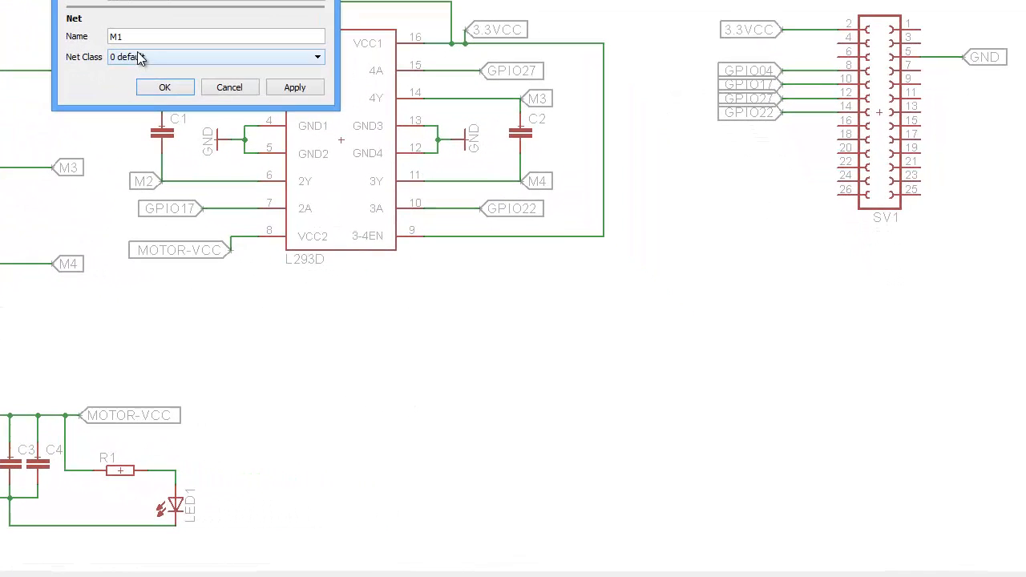
left_click(138, 57)
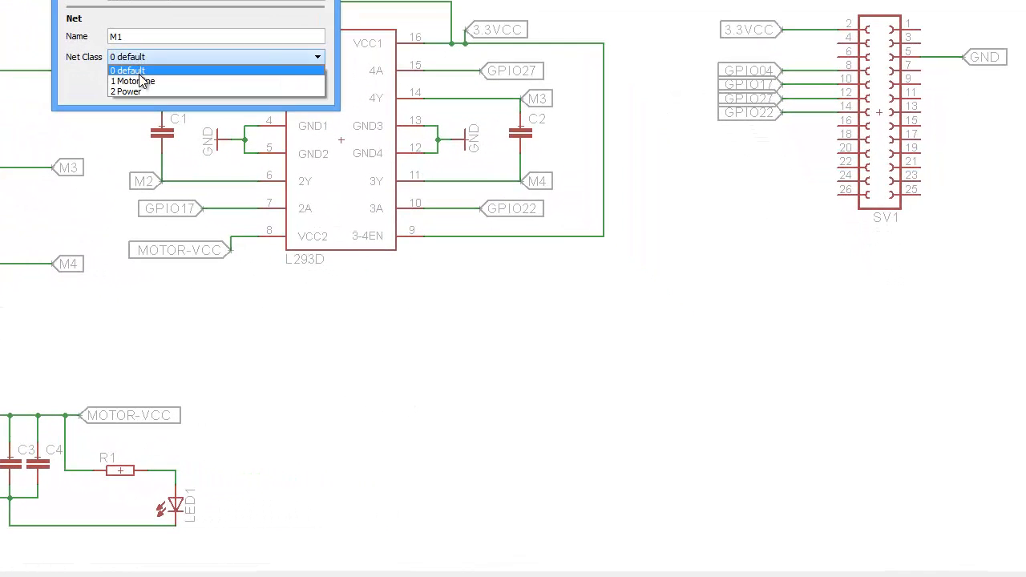
left_click(136, 79)
left_click(160, 89)
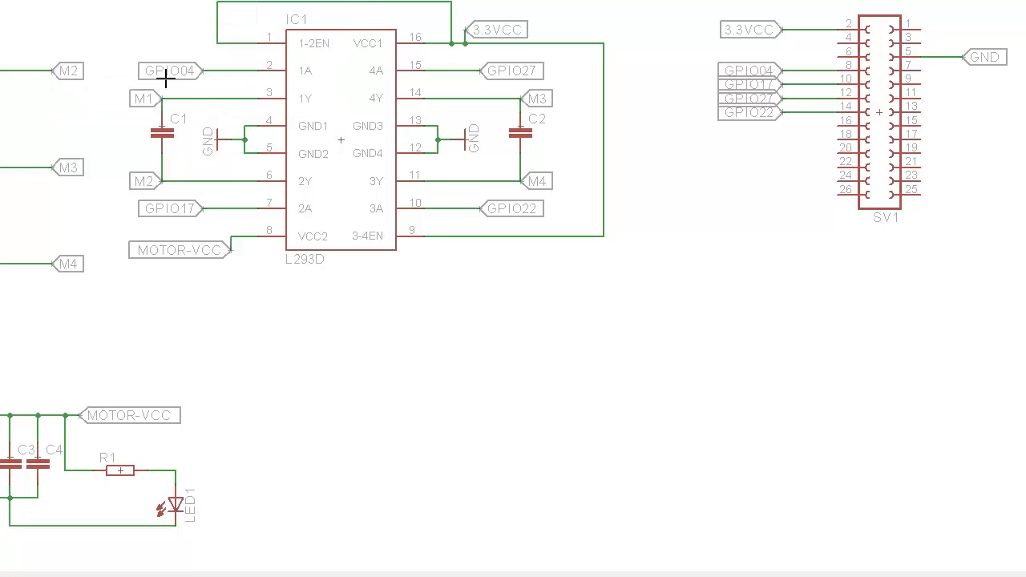
right_click(23, 72)
left_click(105, 273)
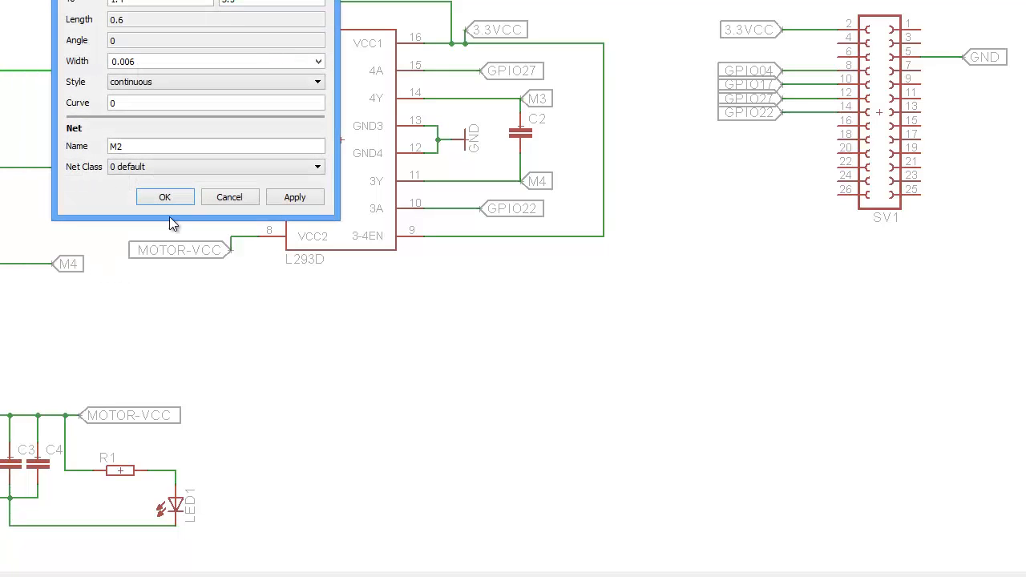
left_click(158, 168)
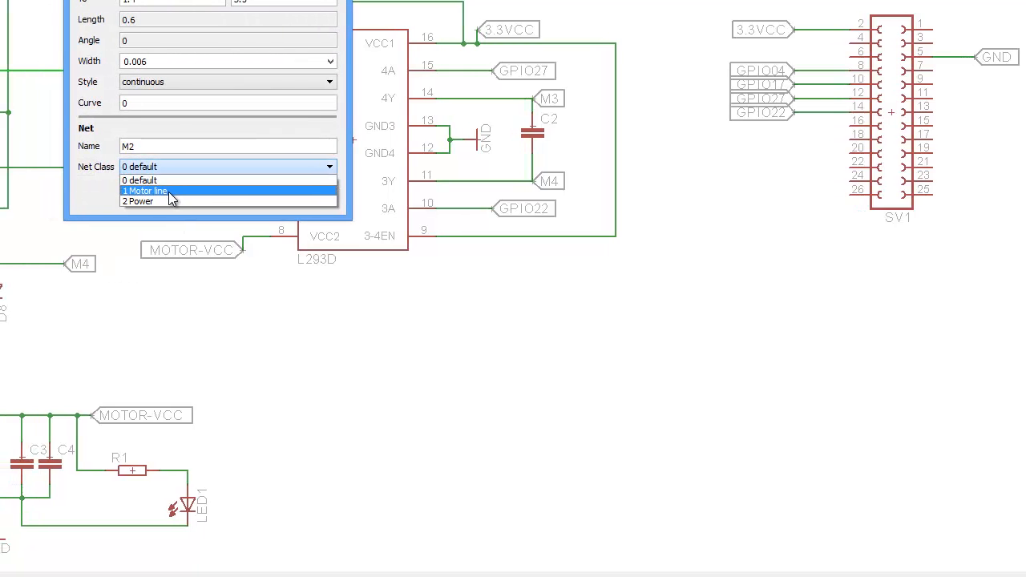
left_click(189, 191)
left_click(200, 197)
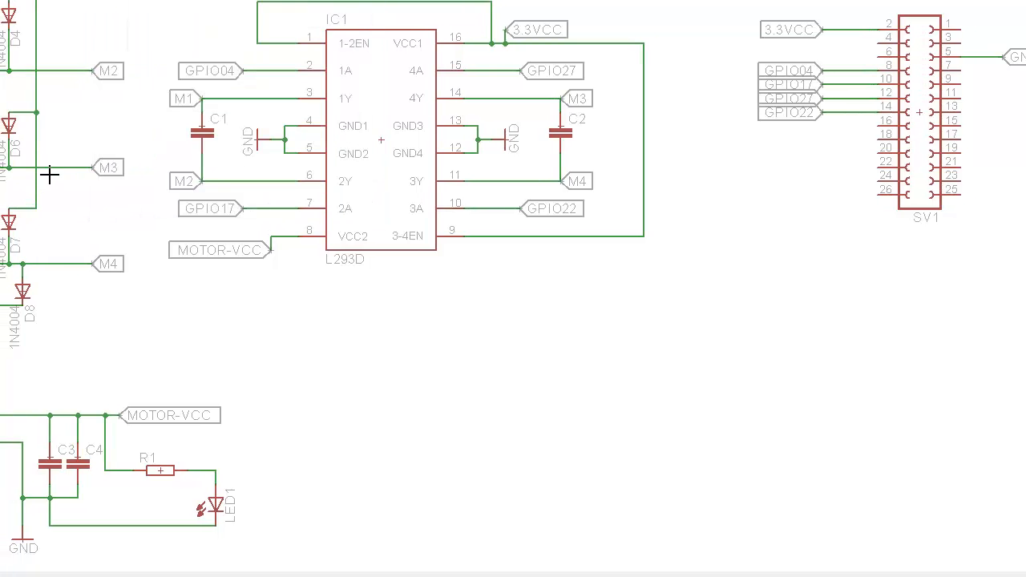
- Assign the Motor line net class to the M3 and M4 nets
right_click(51, 171)
left_click(91, 373)
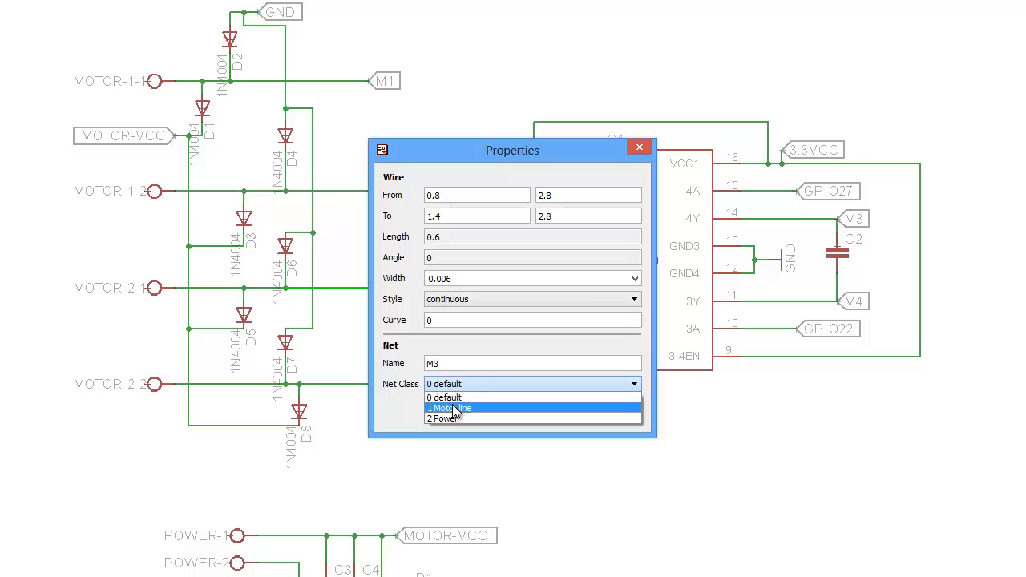
left_click(455, 409)
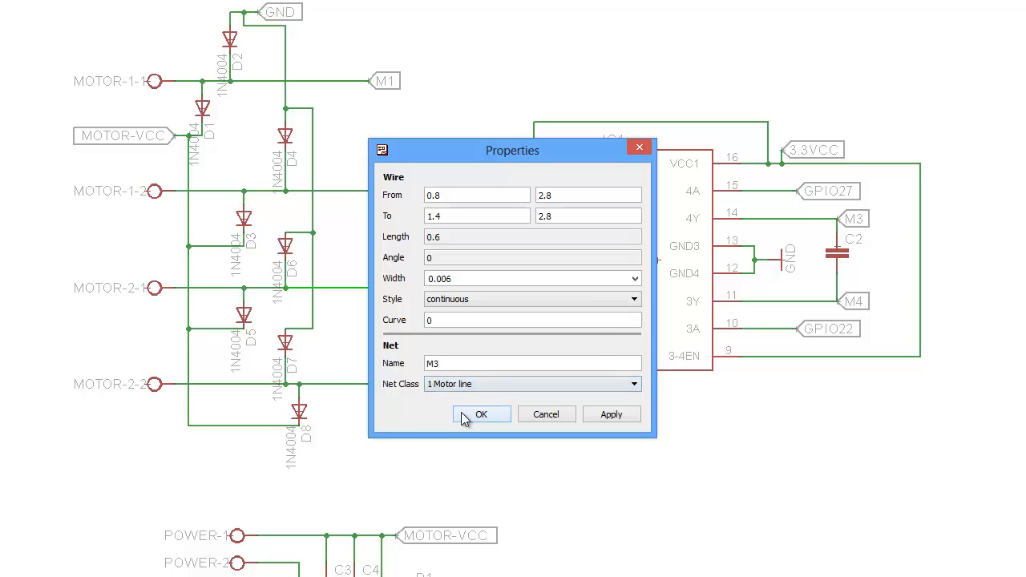
left_click(461, 414)
right_click(350, 384)
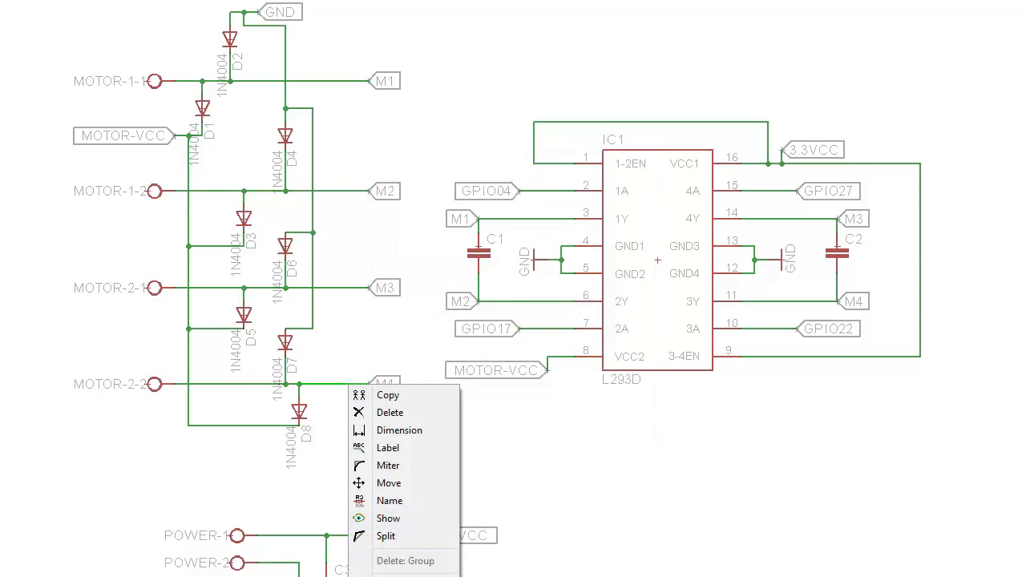
left_click(437, 565)
left_click(443, 481)
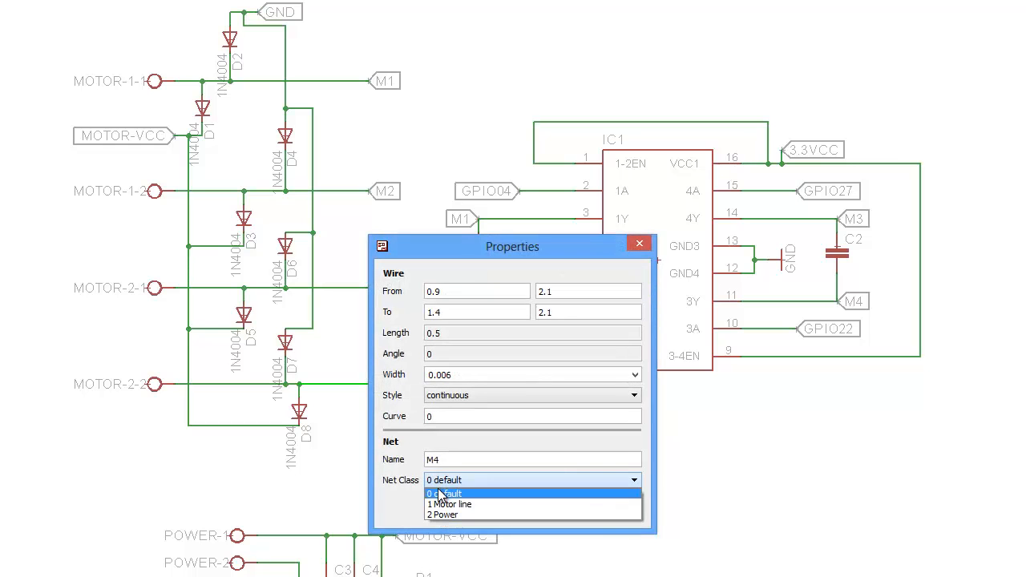
left_click(448, 504)
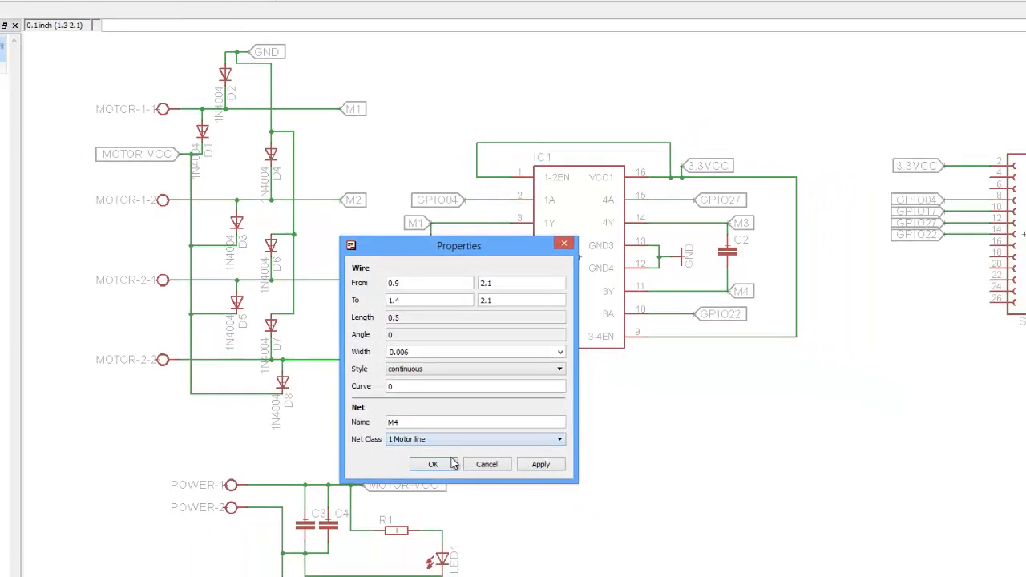
left_click(451, 464)
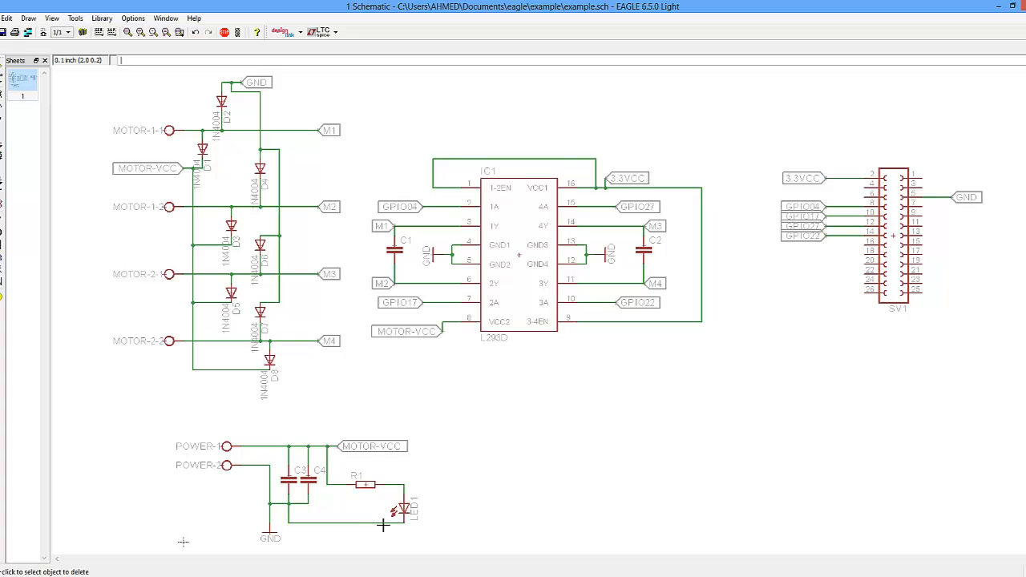
- Generate a new board from the schematic and maximize the board window
left_click(42, 45)
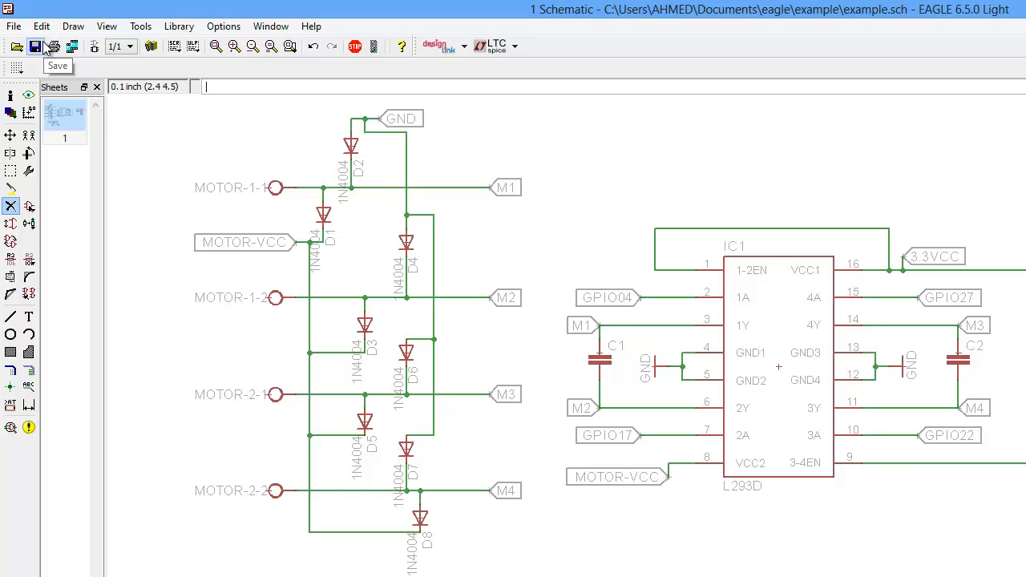
left_click(96, 49)
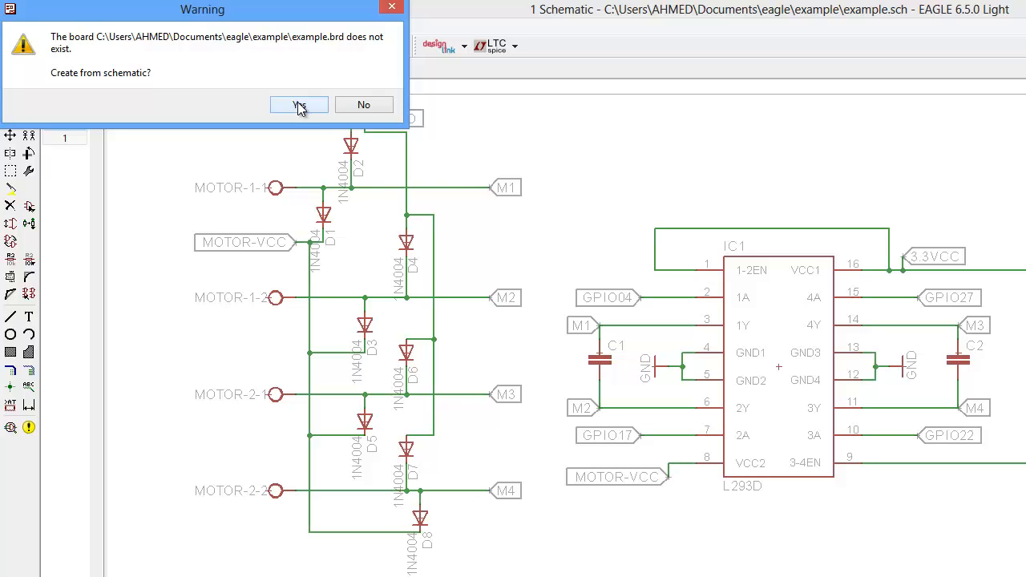
left_click(299, 107)
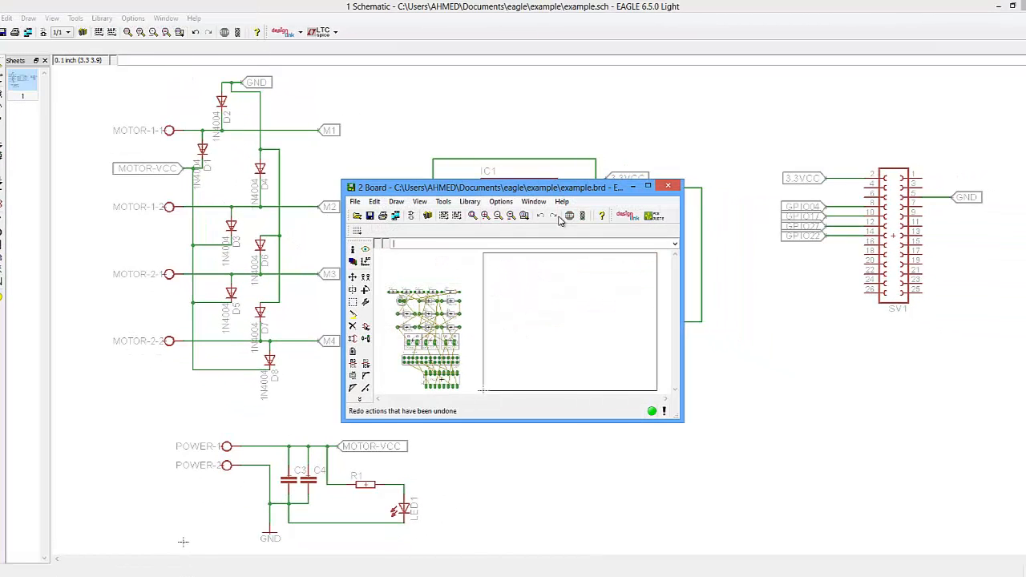
double_click(554, 189)
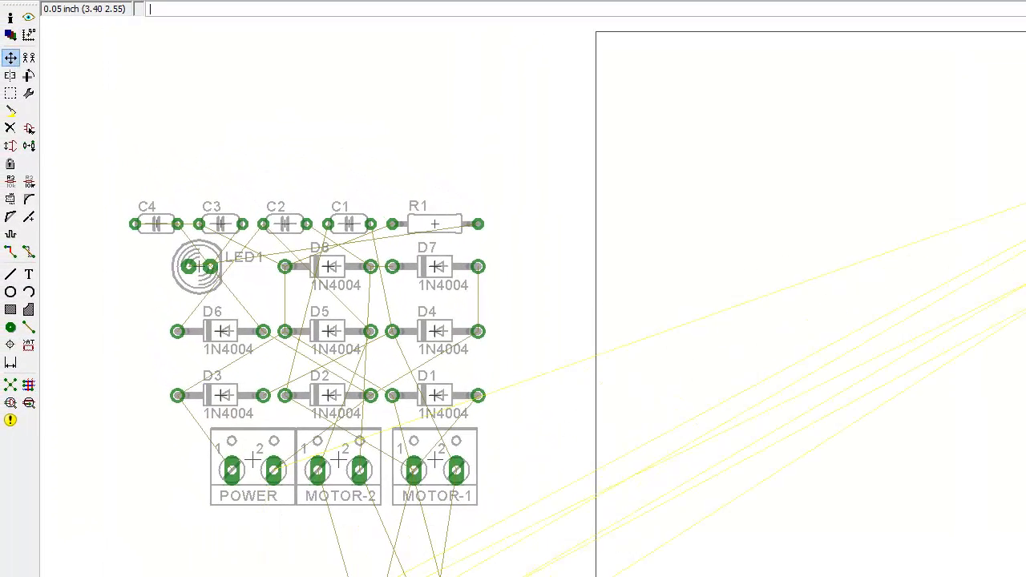
- Rotate the SV1 header and place it in the upper-right corner of the board outline
right_click(694, 367)
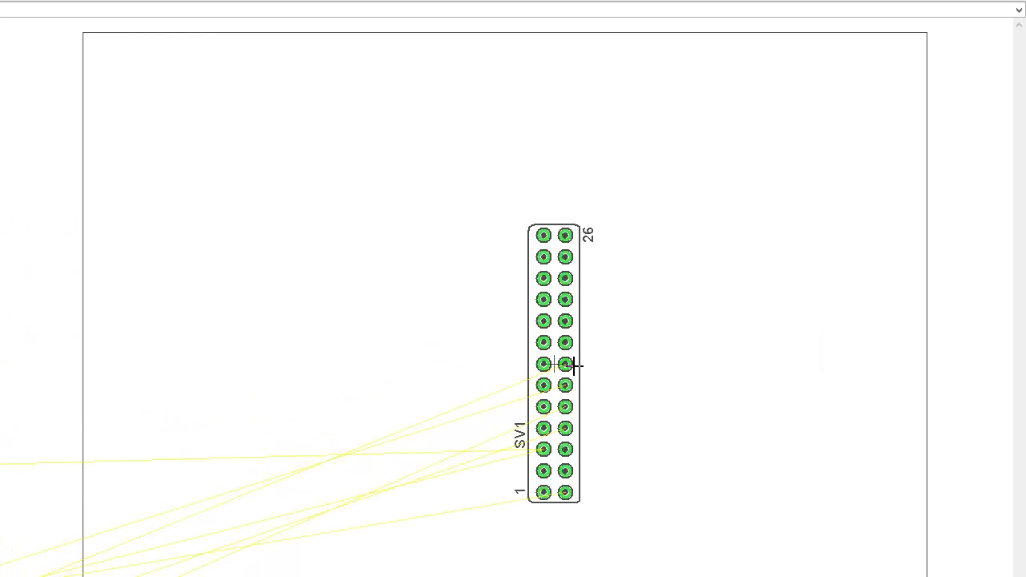
right_click(574, 366)
right_click(572, 367)
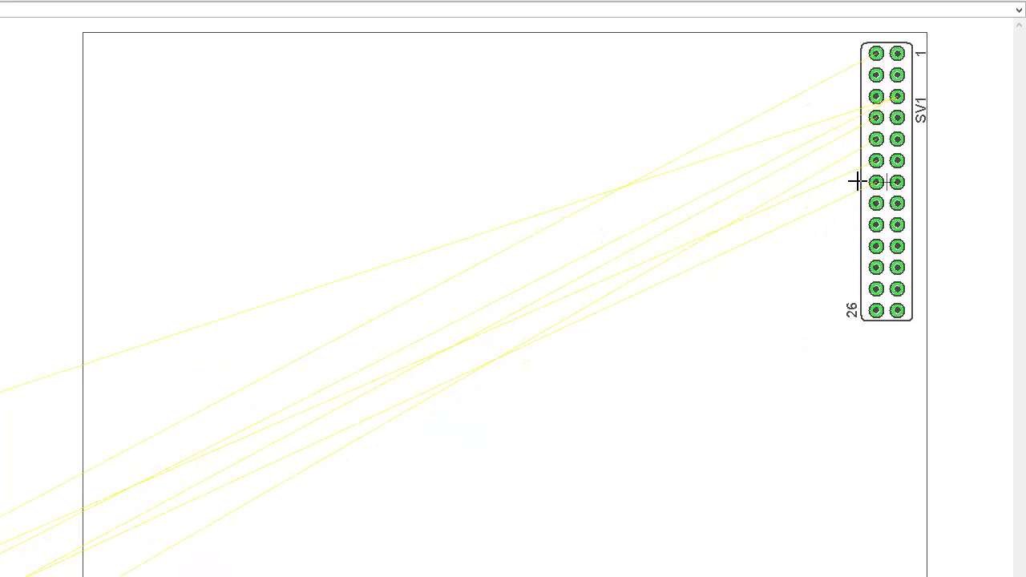
left_click(846, 182)
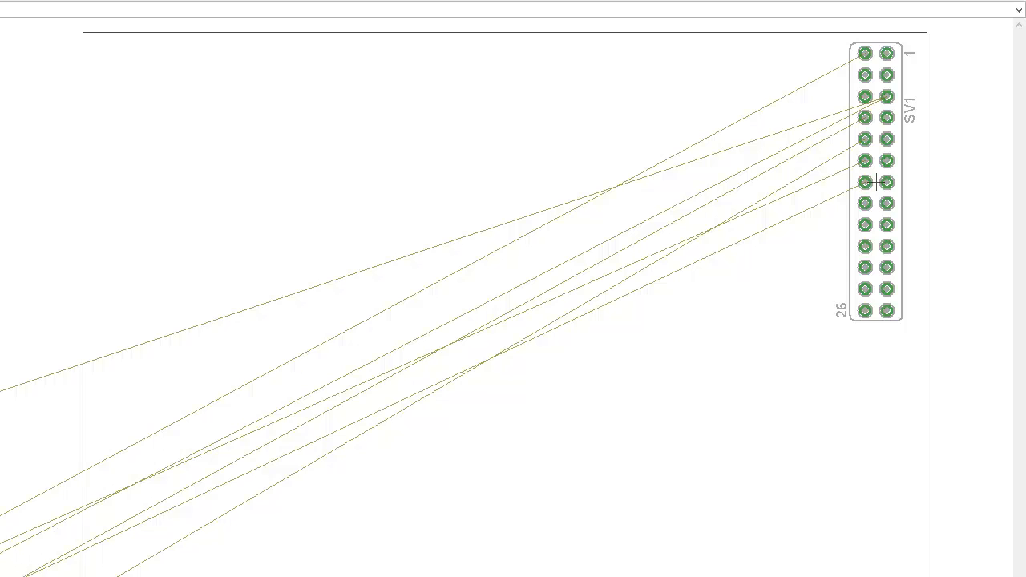
- Rotate the MOTOR-1 and MOTOR-2 connectors and place them stacked along the board's top edge
right_click(352, 66)
right_click(366, 85)
right_click(366, 85)
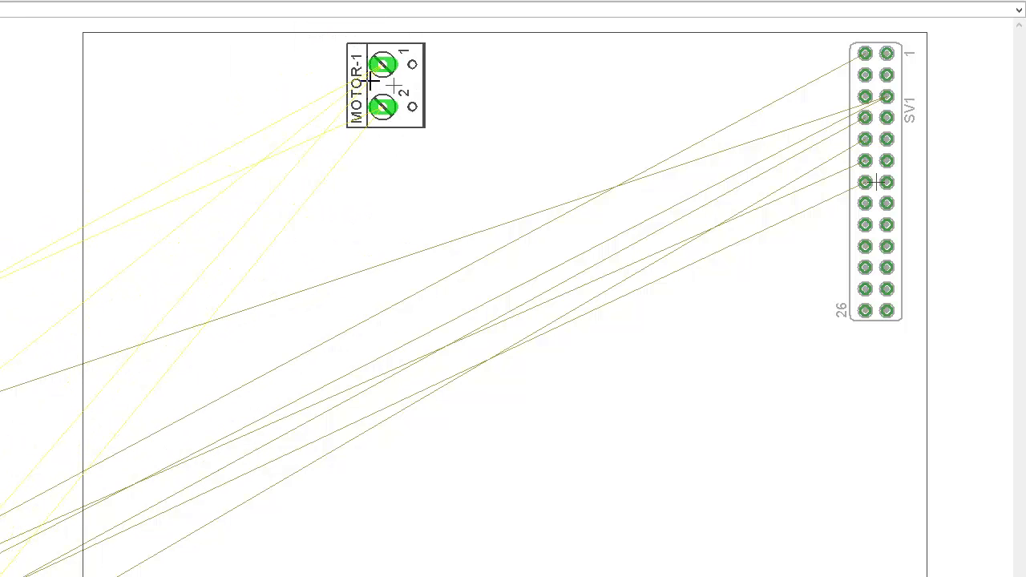
left_click(393, 85)
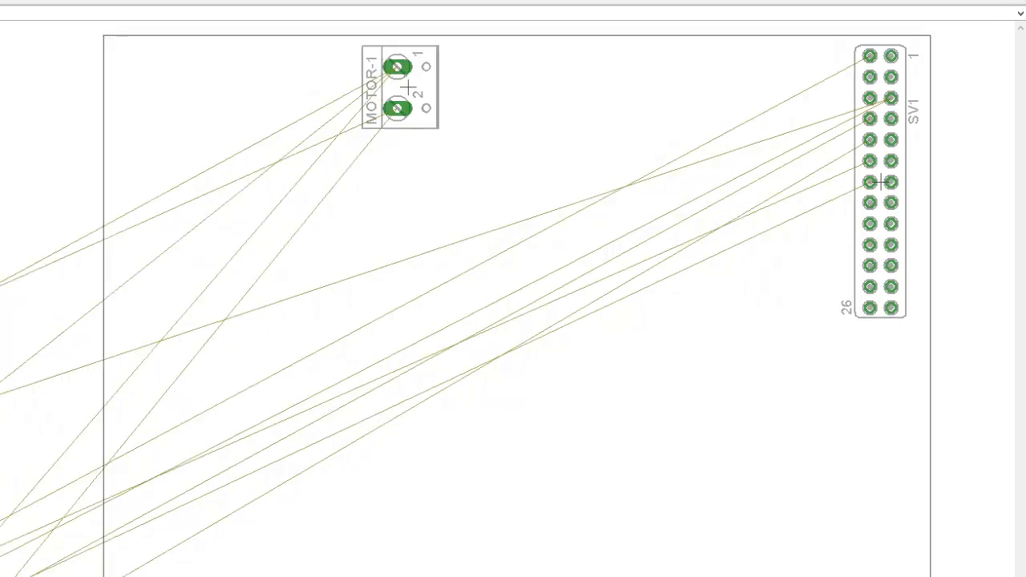
left_click(214, 377)
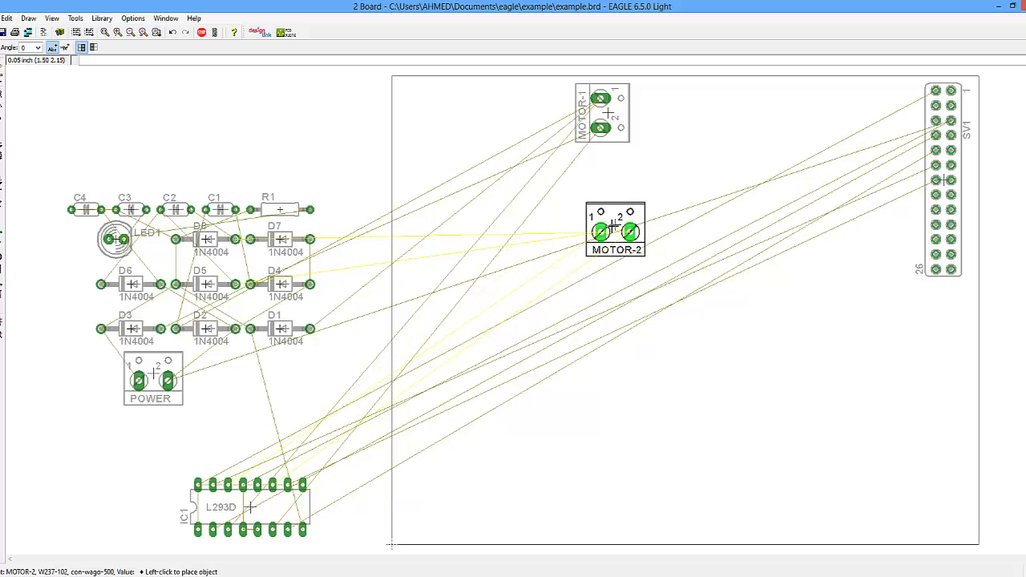
right_click(614, 227)
right_click(615, 227)
right_click(613, 226)
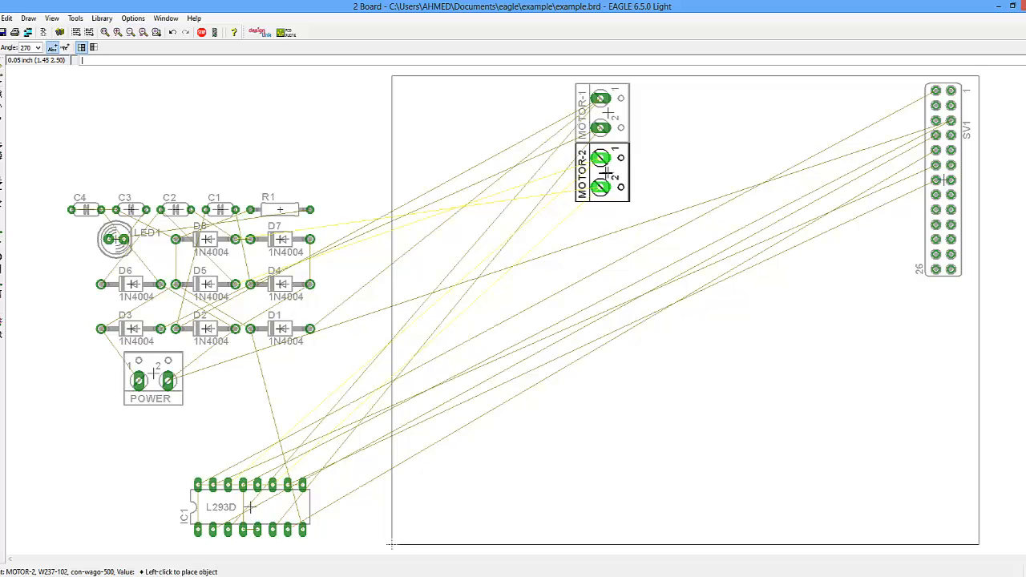
left_click(607, 173)
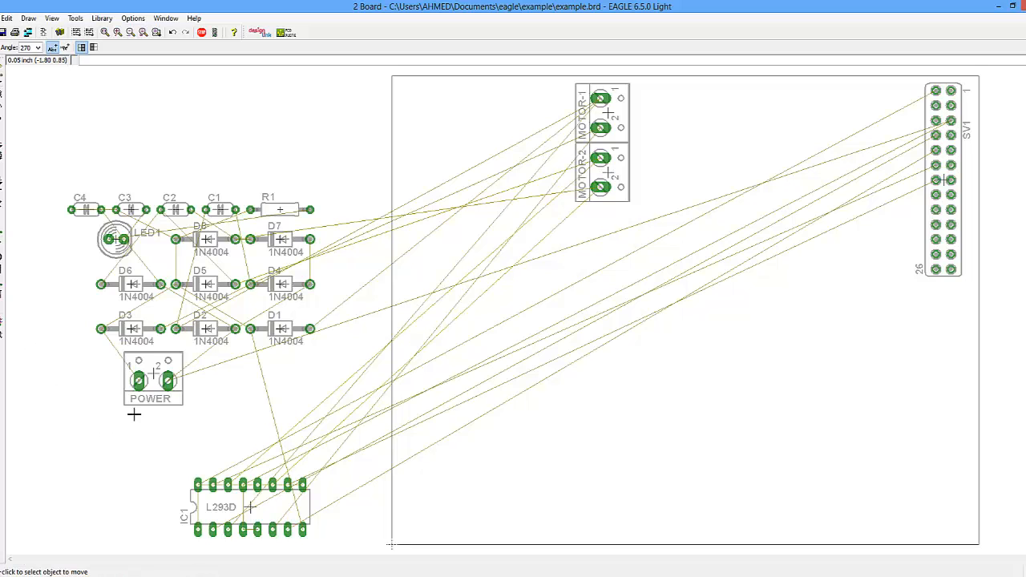
- Rotate the POWER connector and place it at the board's right edge just below SV1
left_click(158, 377)
right_click(802, 345)
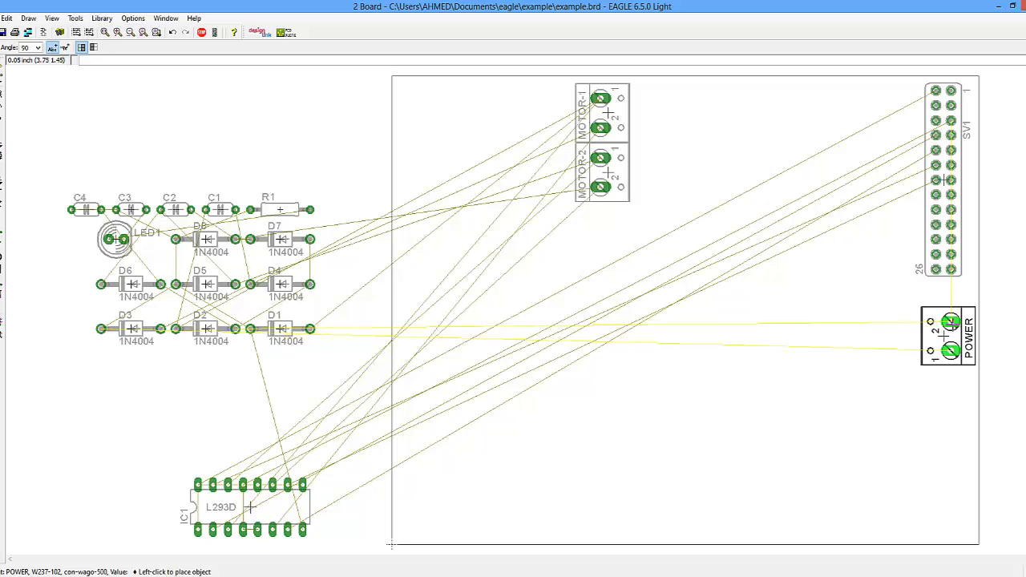
left_click(946, 336)
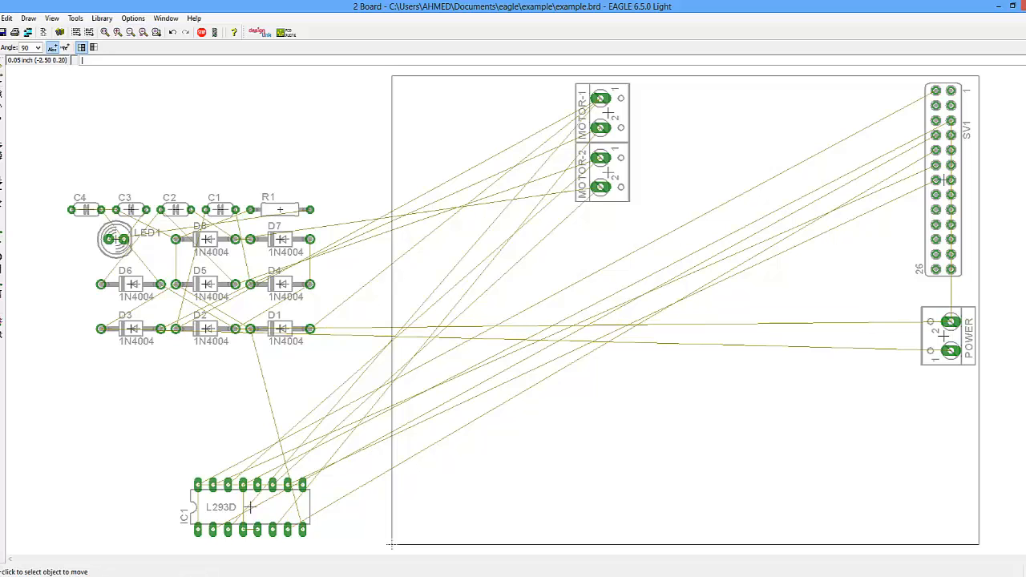
- Rotate the L293D chip IC1 and place it near the top of the board between the motor connectors and SV1
left_click(257, 504)
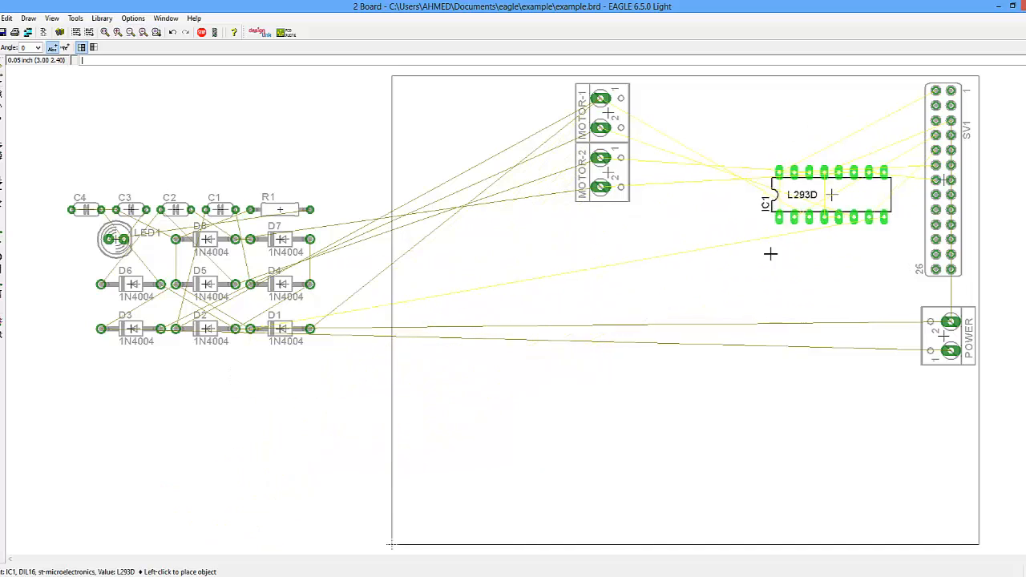
right_click(721, 264)
right_click(736, 242)
right_click(736, 242)
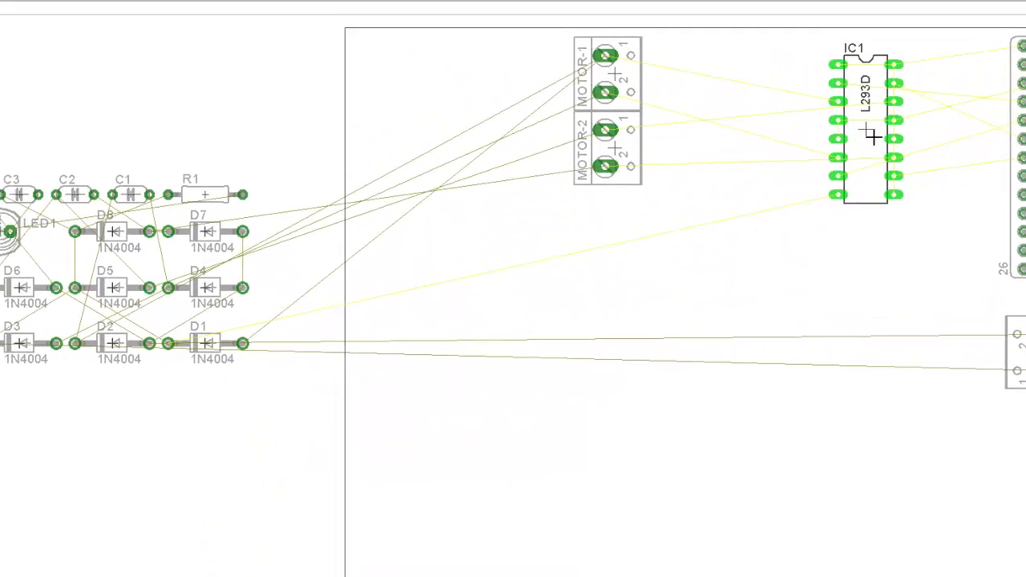
left_click(881, 125)
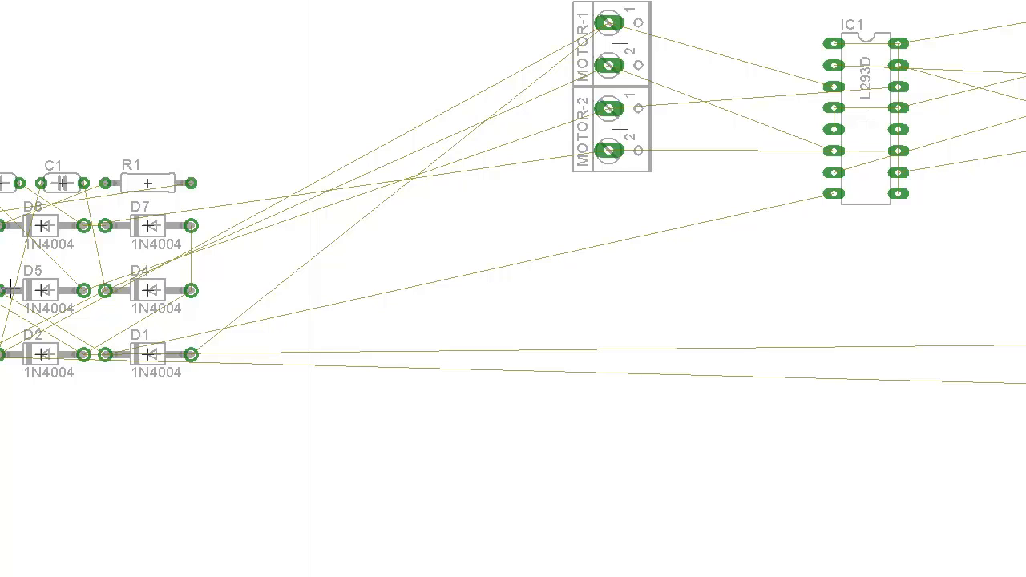
- Rotate capacitors C1 and C2 and place them beside the MOTOR-1 and MOTOR-2 connectors respectively
left_click(40, 181)
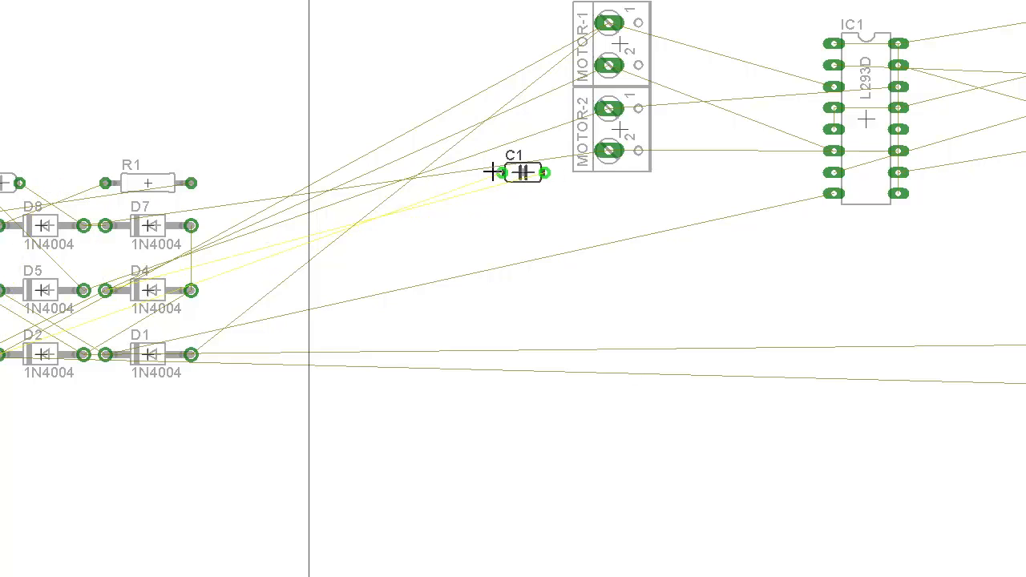
right_click(492, 172)
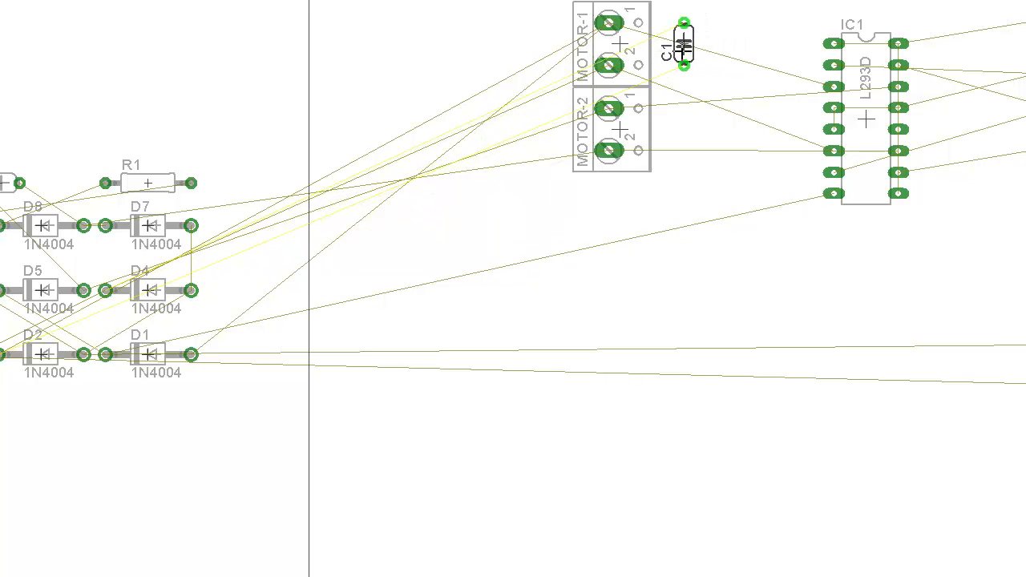
left_click(683, 46)
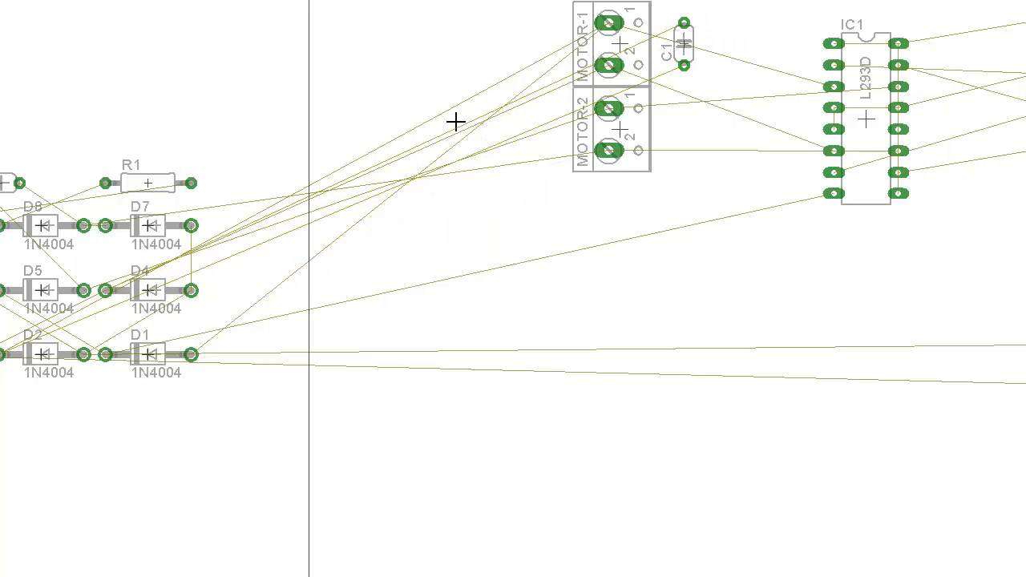
left_click(11, 183)
right_click(663, 149)
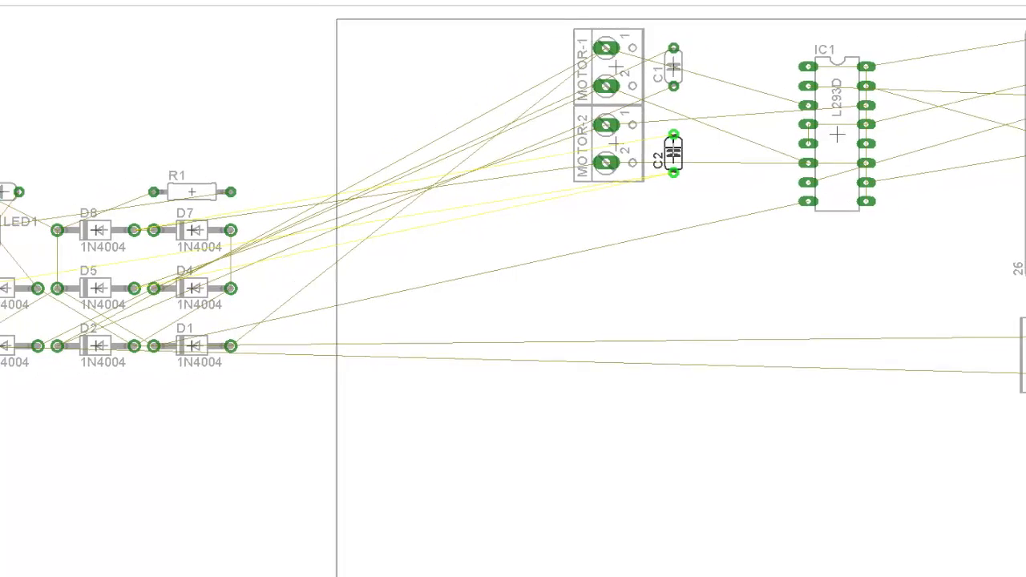
left_click(676, 141)
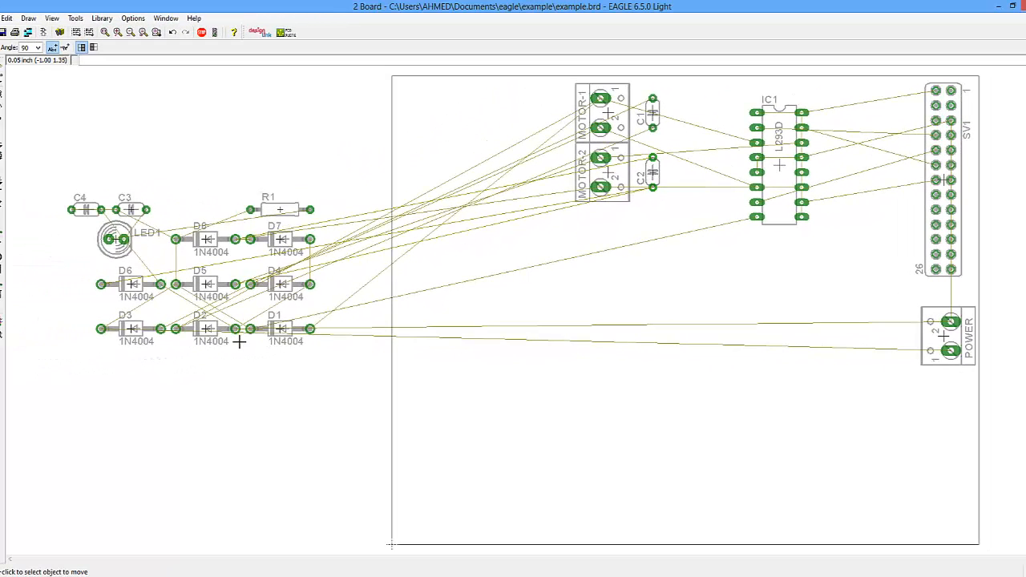
- Rotate capacitor C3 and place it left of the POWER connector, with C4 placed right next to it
left_click(132, 211)
right_click(832, 359)
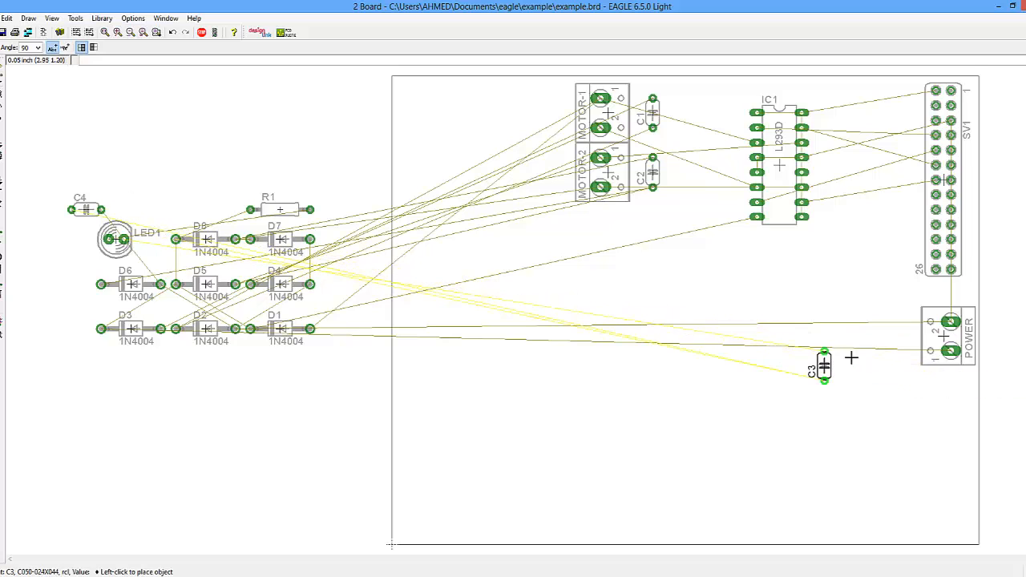
left_click(898, 336)
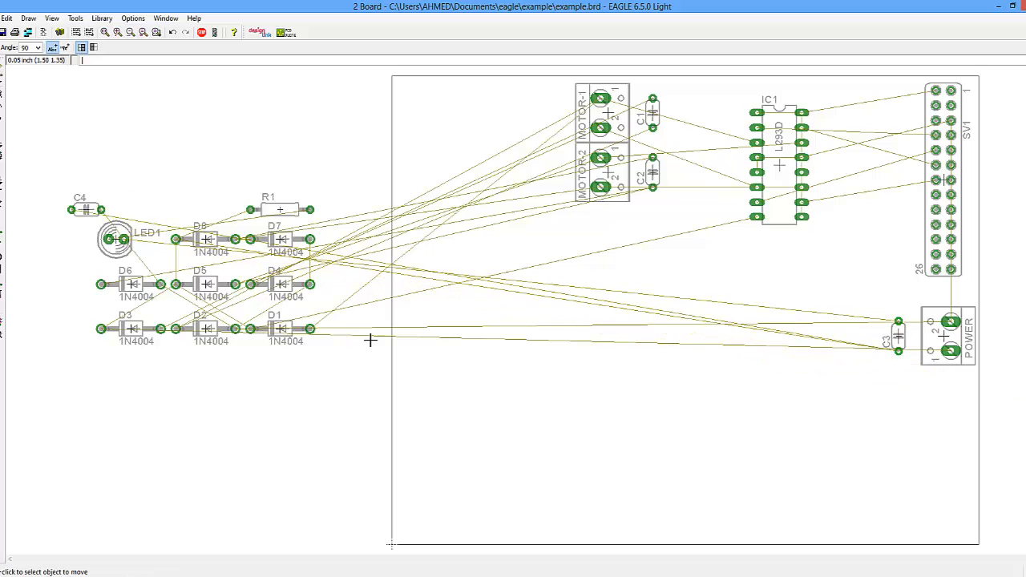
left_click(87, 214)
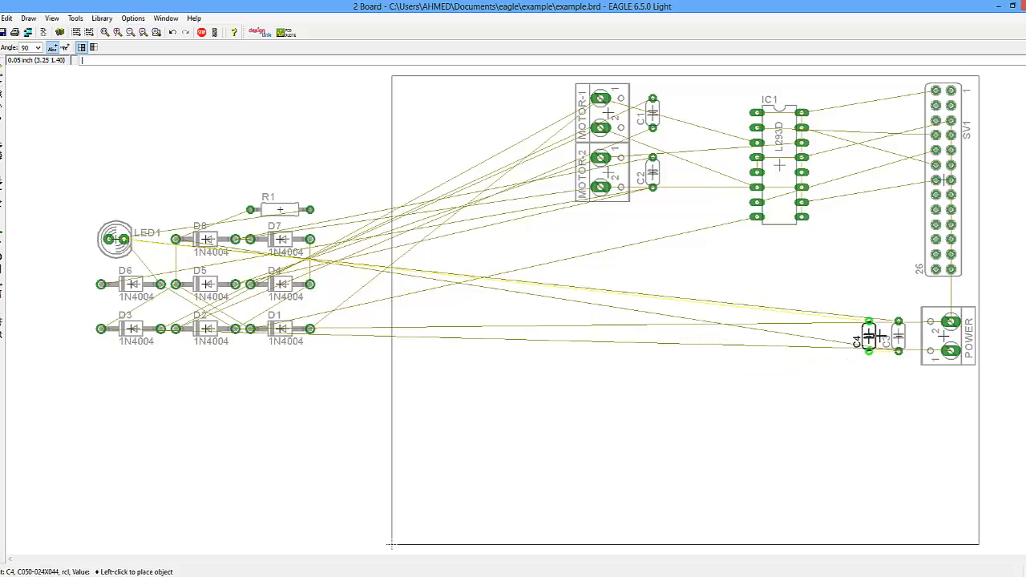
left_click(876, 336)
- Place resistor R1 above the capacitors and the rotated LED1 beside them near the POWER connector
left_click(288, 208)
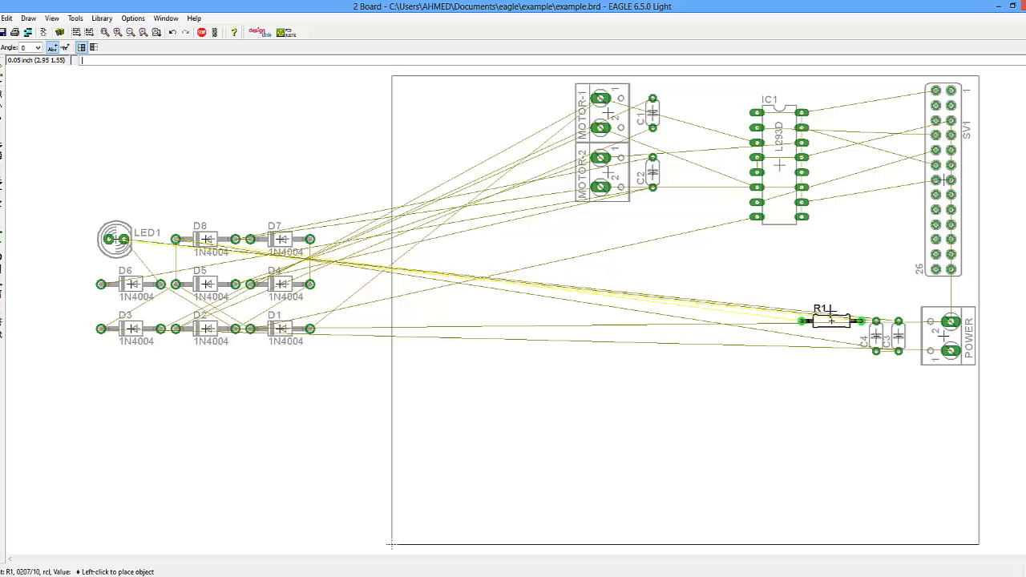
left_click(831, 311)
left_click(115, 238)
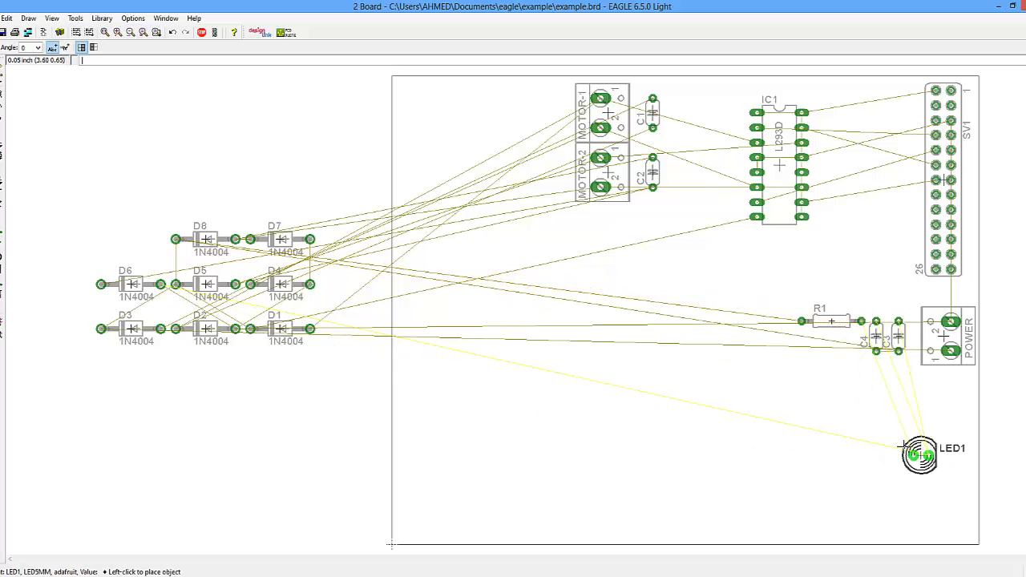
right_click(778, 436)
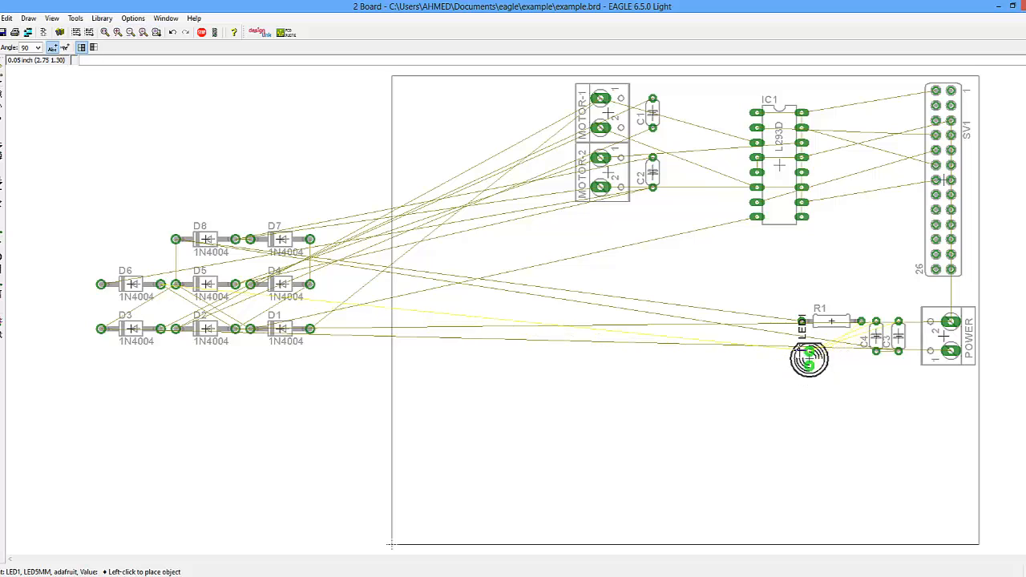
left_click(802, 354)
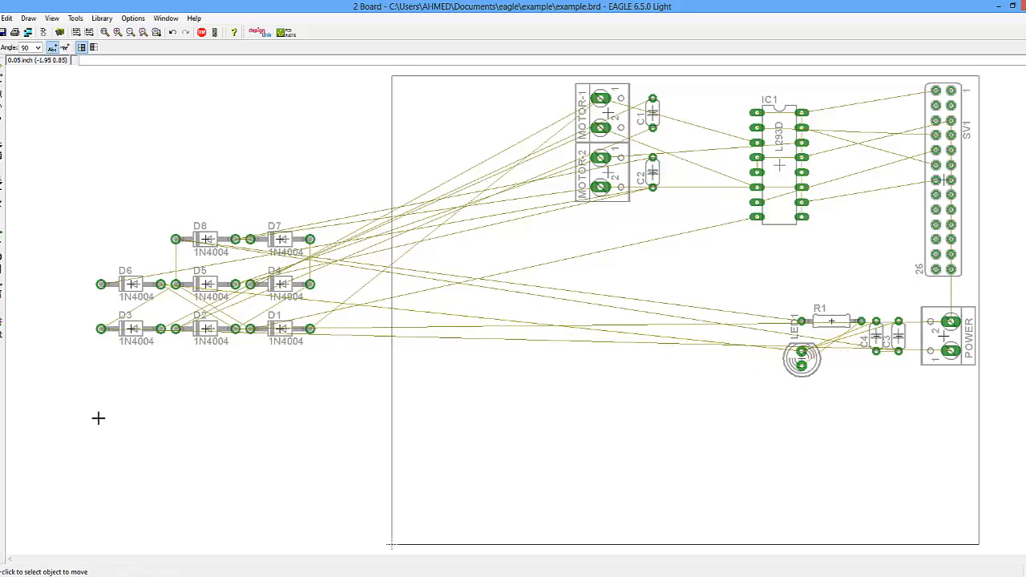
- Move diodes D7 and D8 onto the board's middle area, dismissing the board-area error along the way
left_click(281, 238)
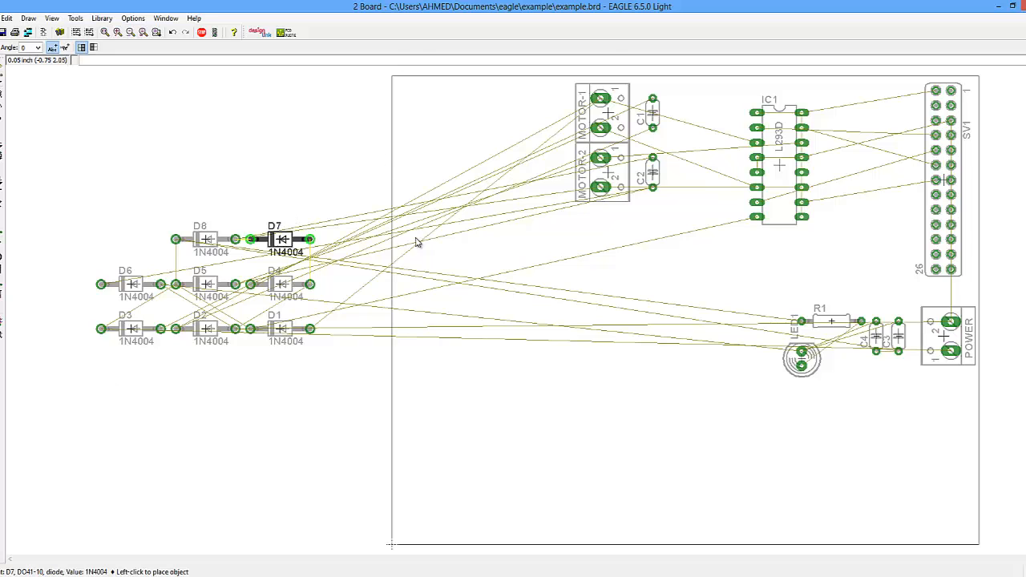
key("Return")
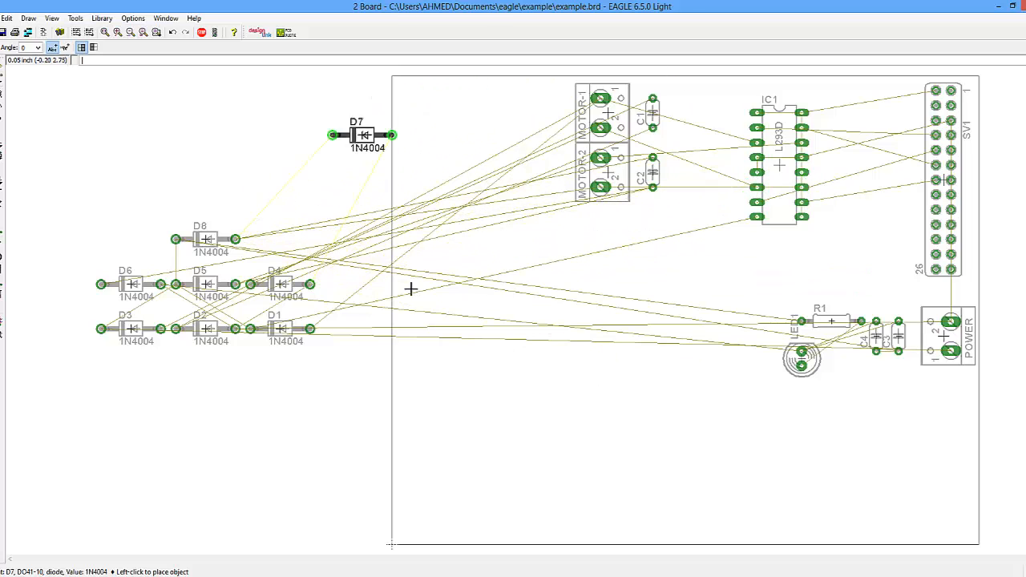
left_click(662, 261)
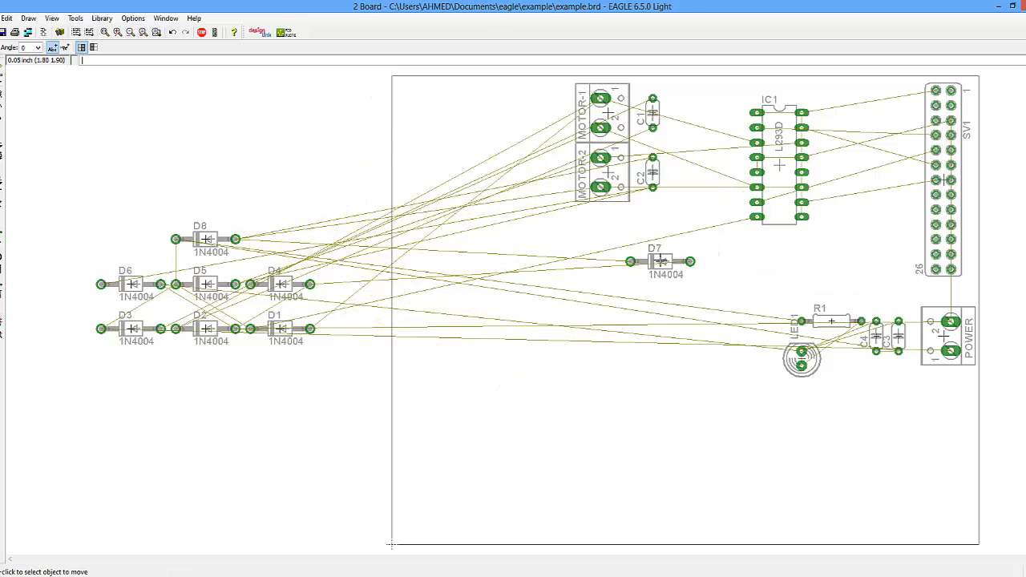
left_click(229, 242)
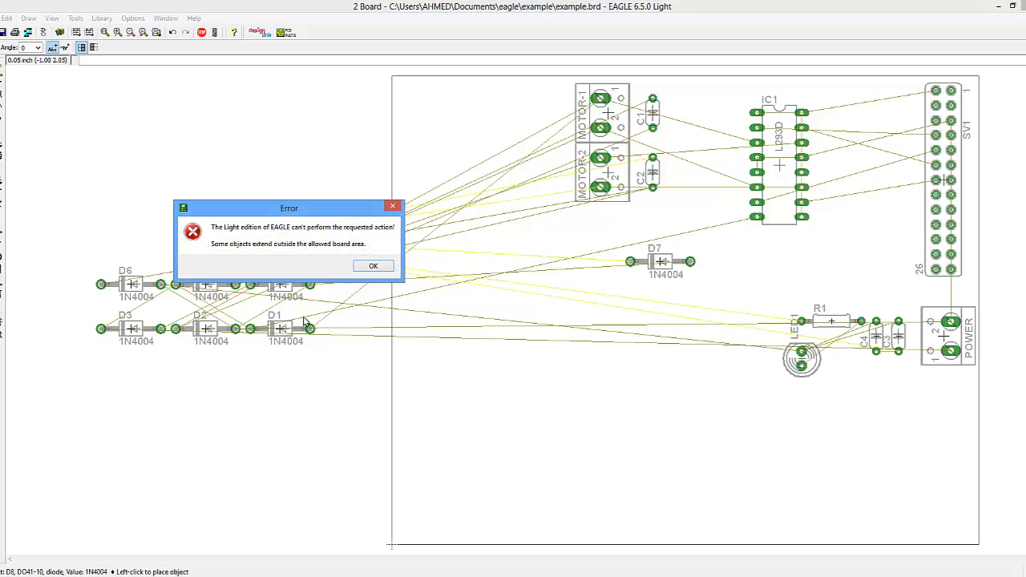
left_click(370, 265)
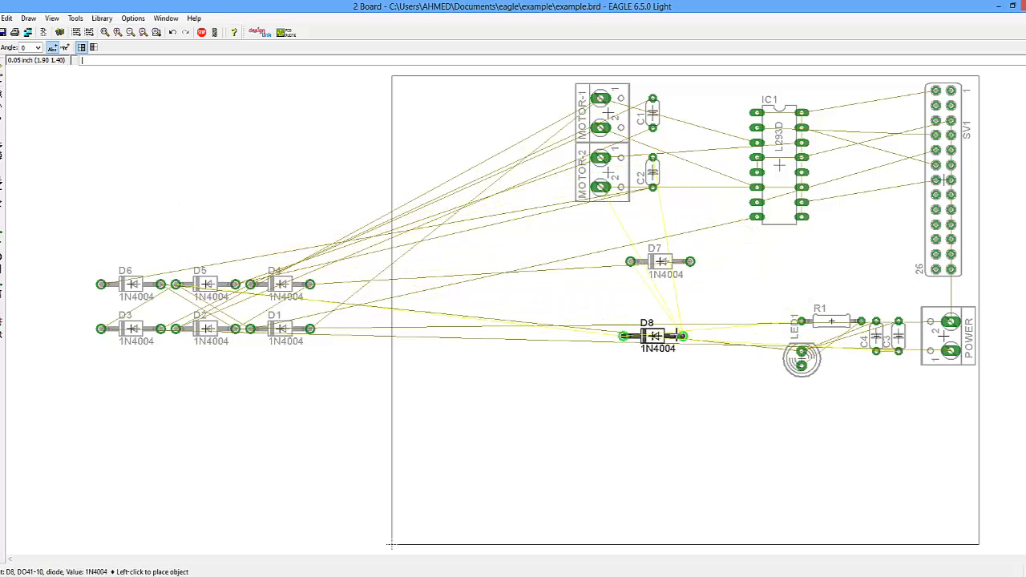
left_click(652, 328)
- Move diodes D4, D5 and D1 onto the board, scattered around D7 and D8
left_click(283, 284)
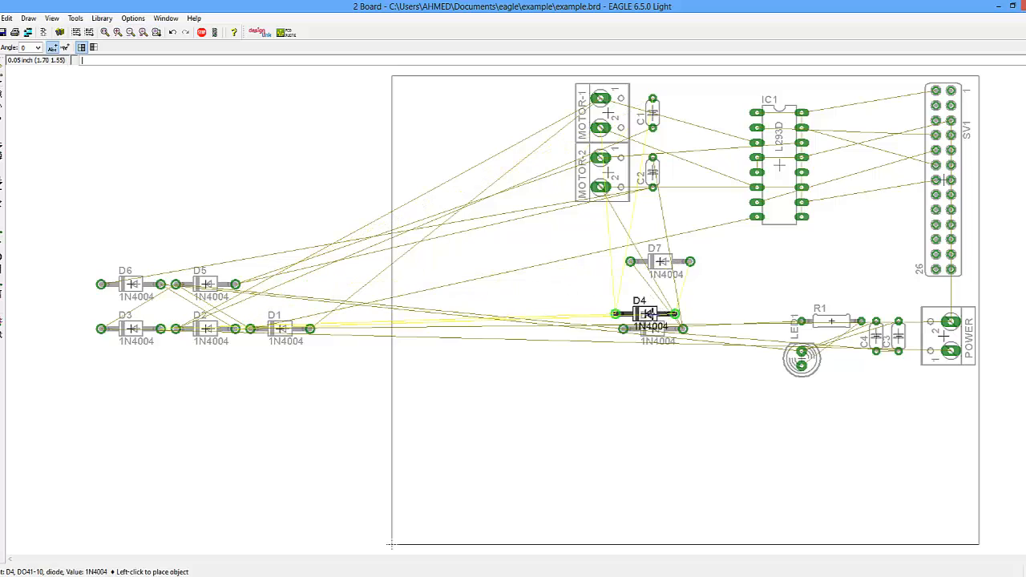
left_click(541, 314)
left_click(214, 288)
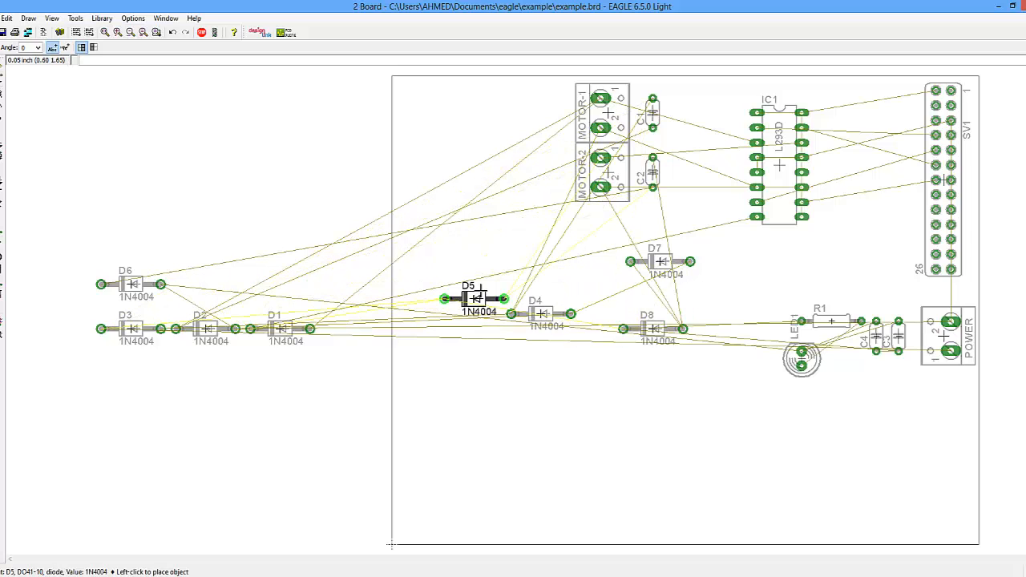
left_click(474, 276)
left_click(284, 329)
left_click(578, 358)
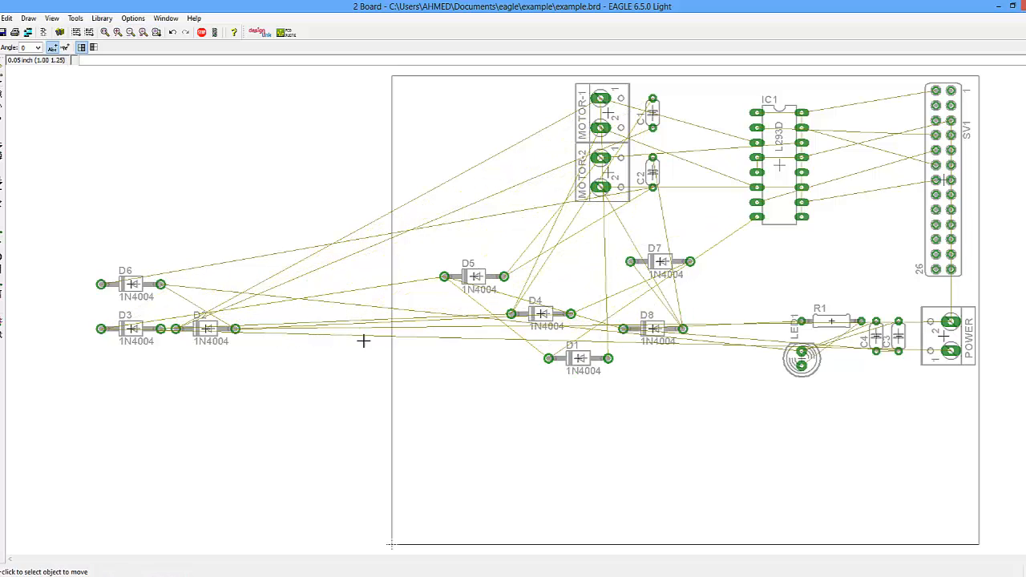
- Move diodes D2, D3 and D6 onto the board to finish placing all diodes
left_click(210, 329)
left_click(601, 403)
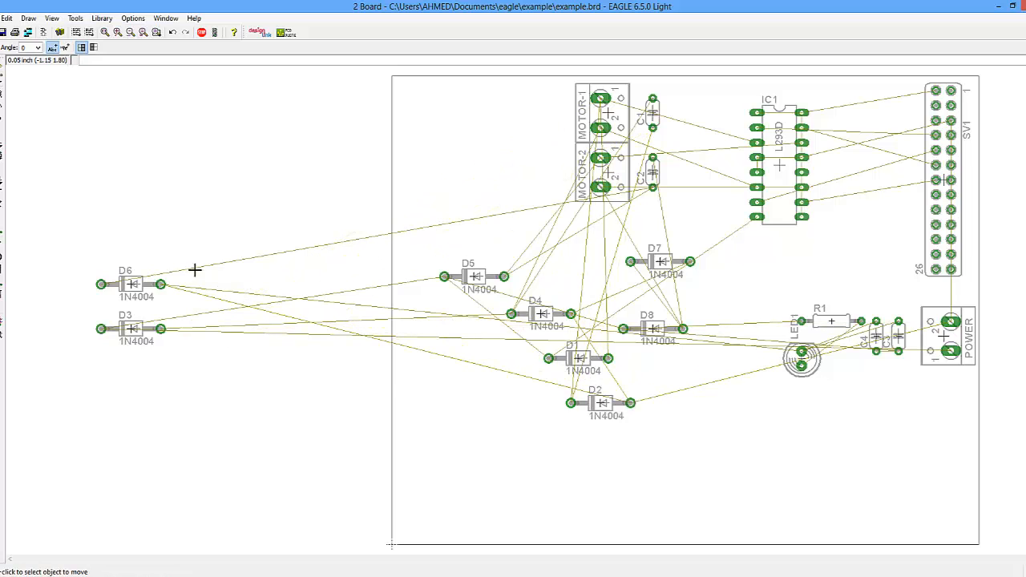
left_click(137, 329)
left_click(488, 373)
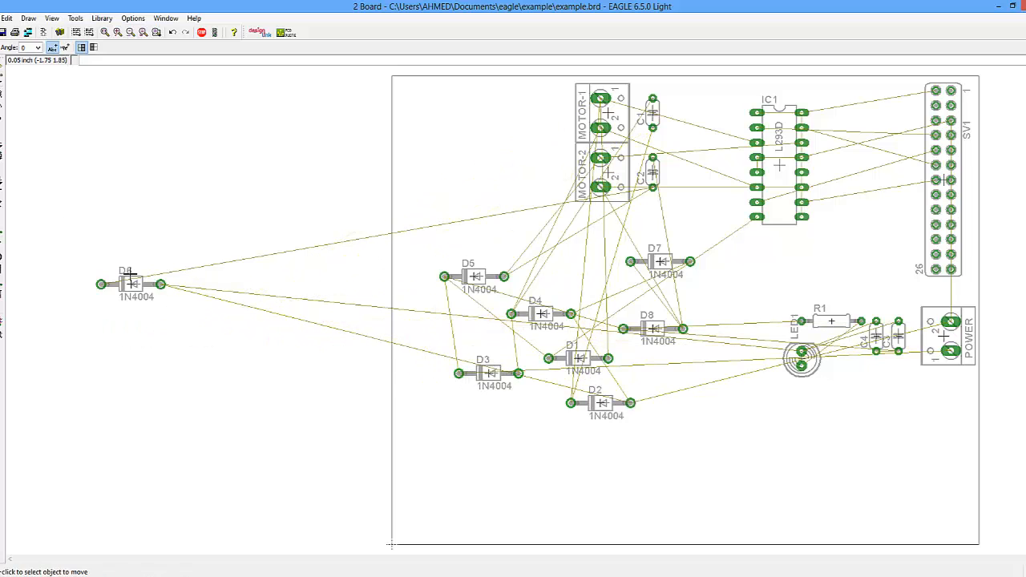
left_click(131, 283)
left_click(496, 217)
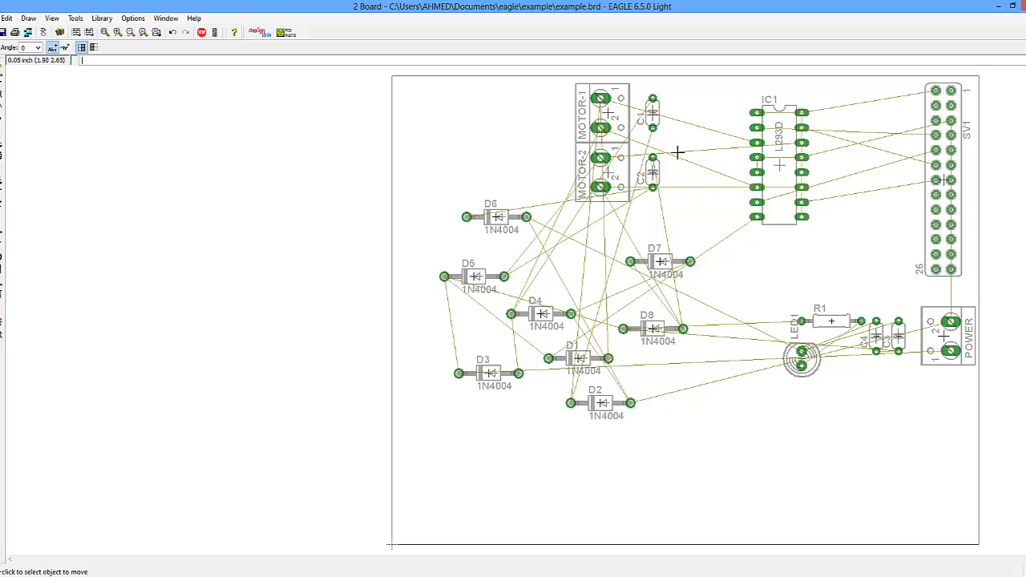
- Open the properties of an airwire near IC1 to check its signal's net class, then close the dialog
right_click(716, 170)
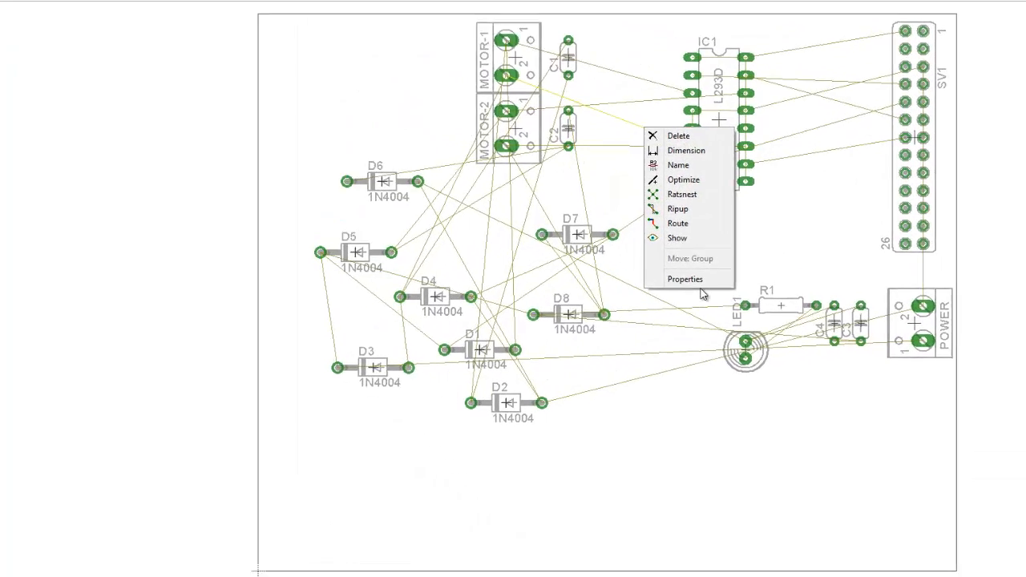
left_click(701, 289)
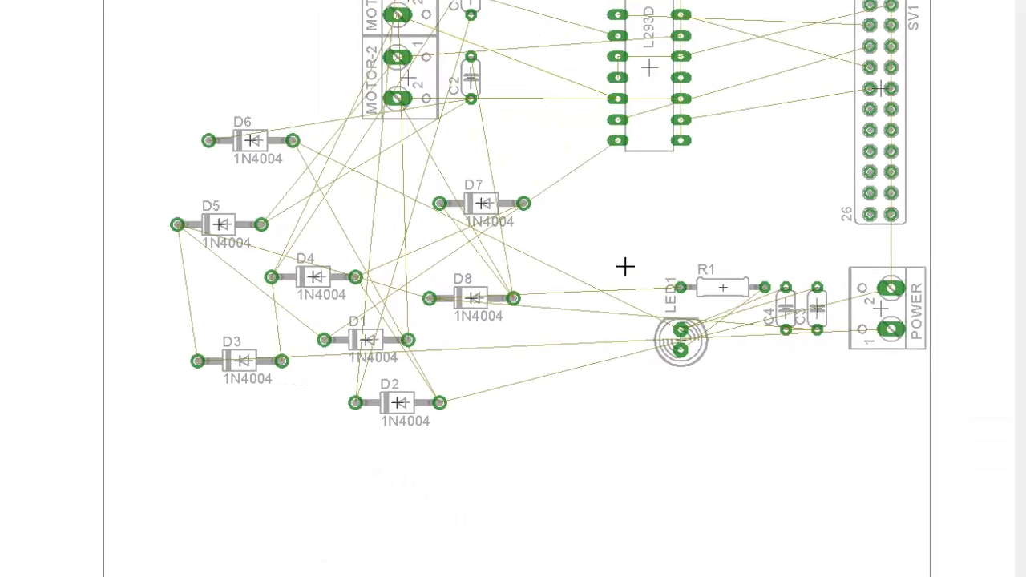
right_click(657, 132)
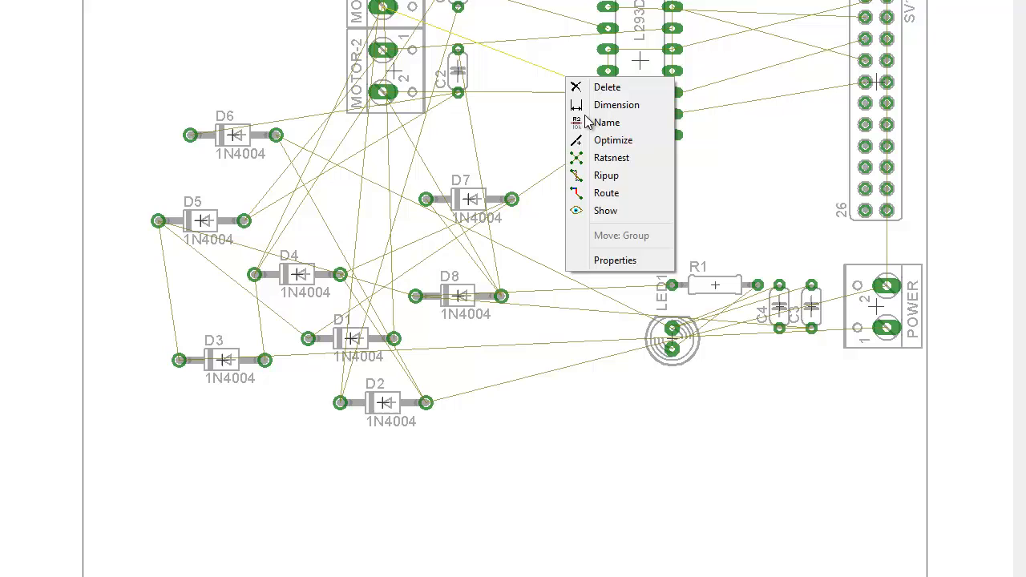
left_click(624, 259)
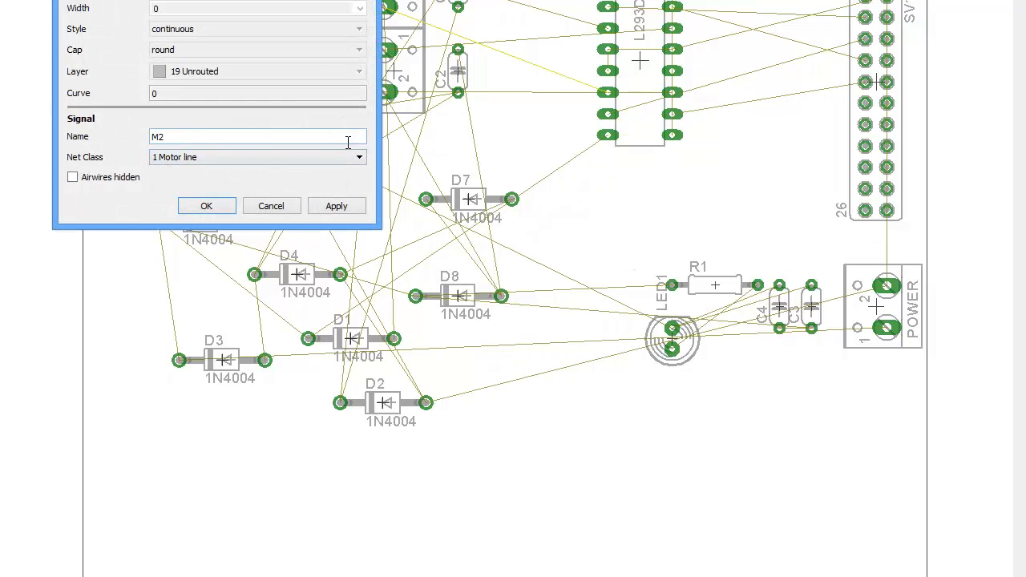
left_click(265, 207)
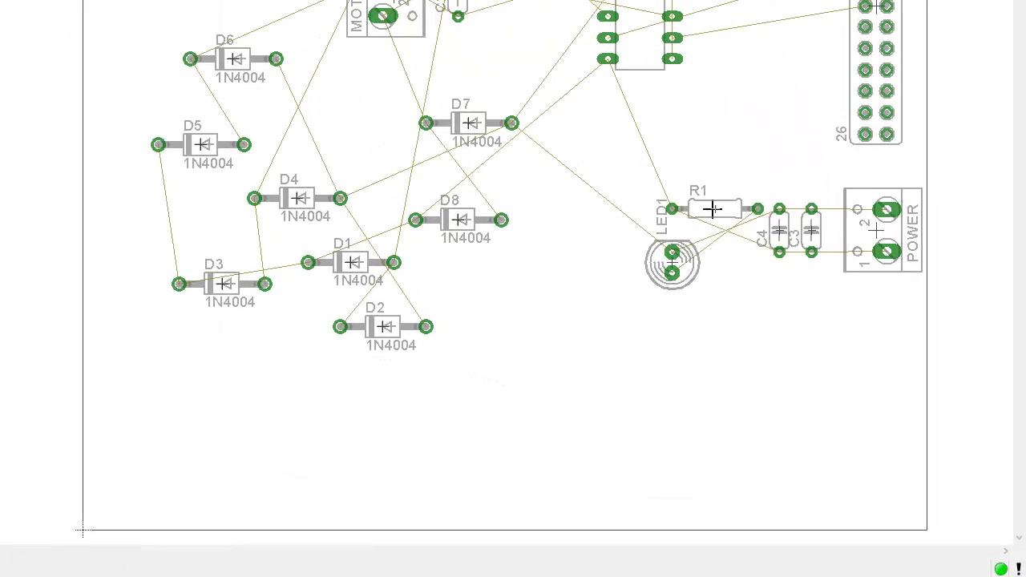
- Rearrange LED1 and R1 near the power connector, rotating R1 and placing it horizontally below LED1
left_click(715, 209)
left_click(717, 283)
left_click(675, 265)
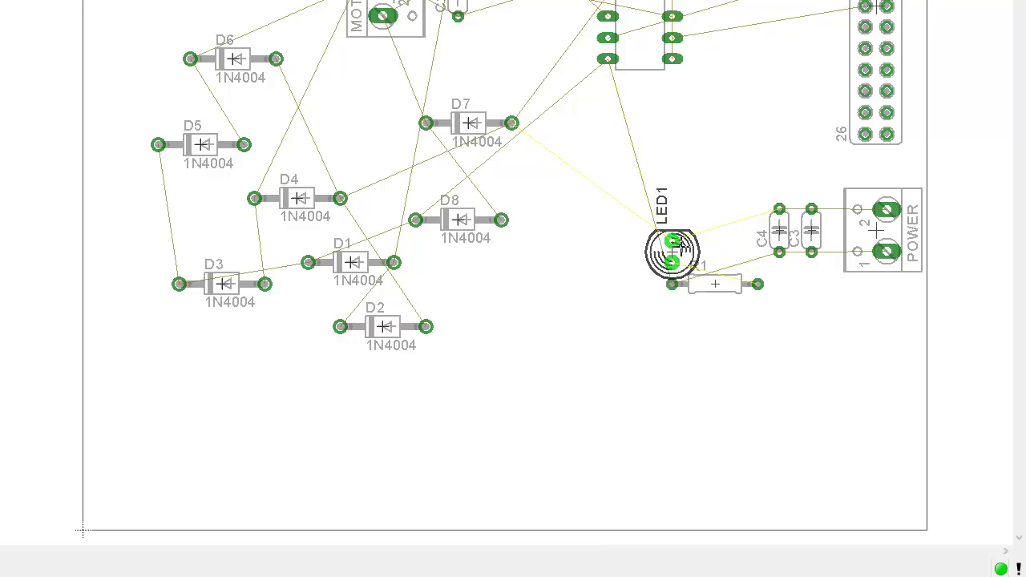
left_click(677, 211)
left_click(715, 284)
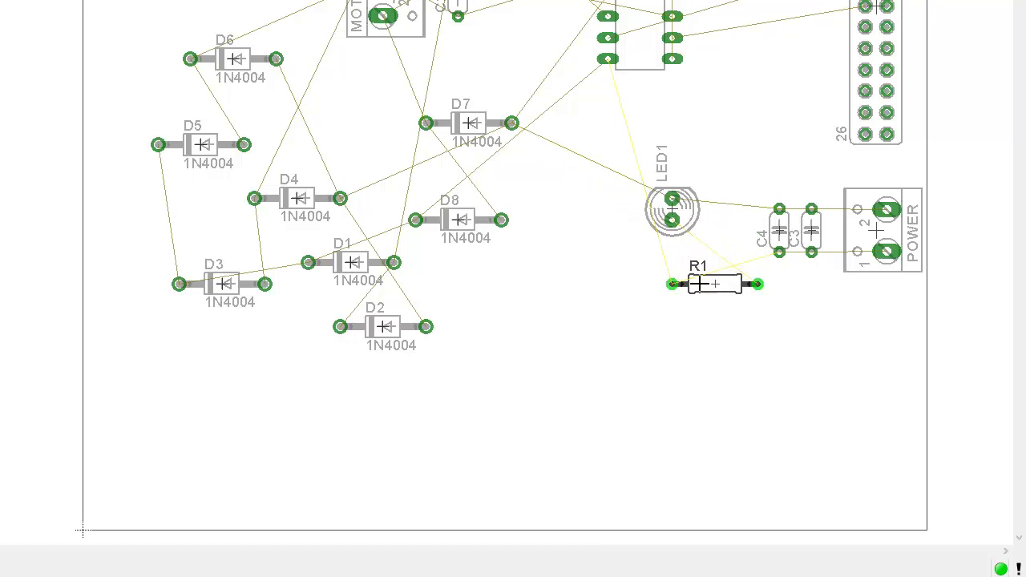
right_click(704, 273)
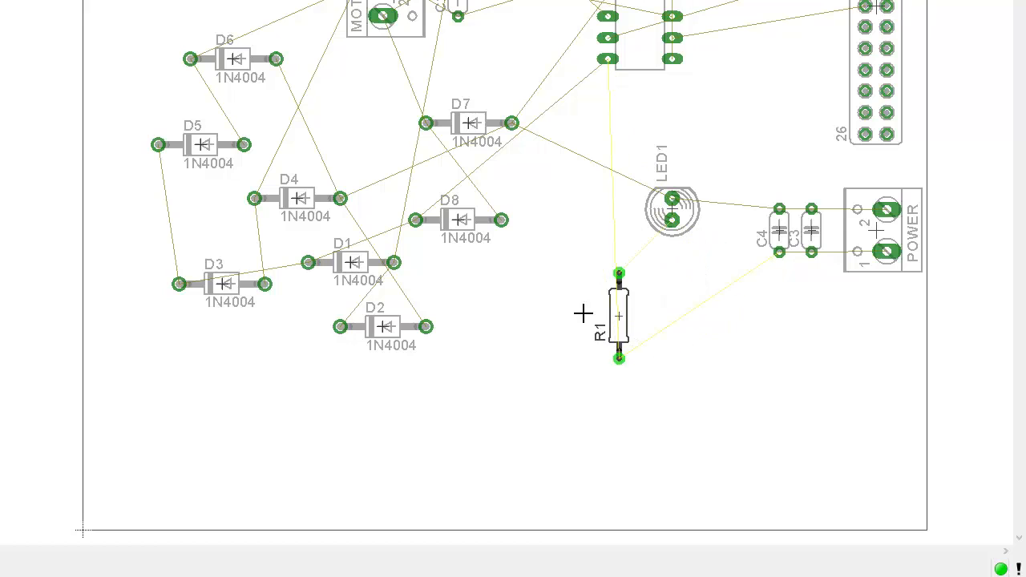
right_click(636, 311)
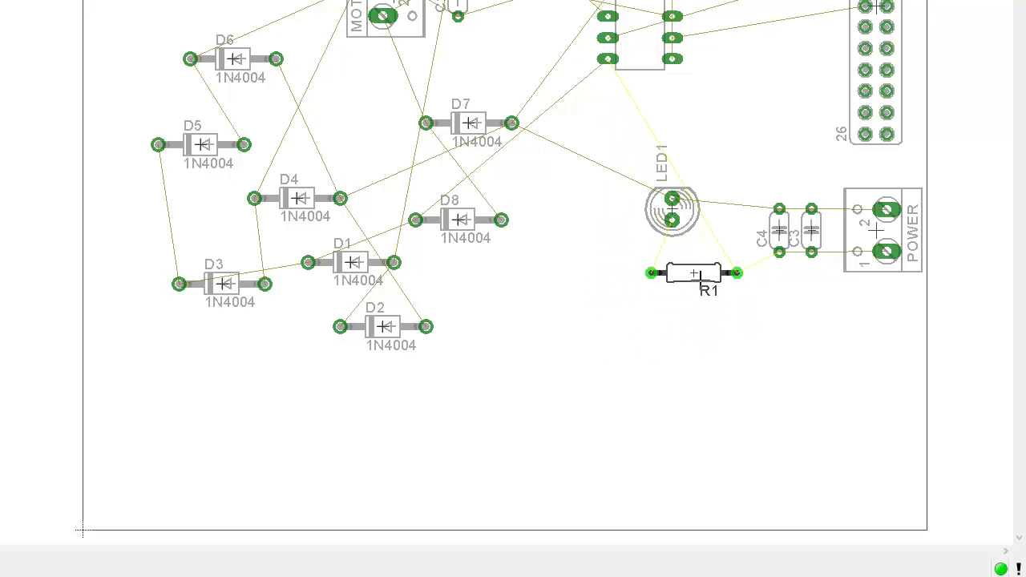
left_click(716, 261)
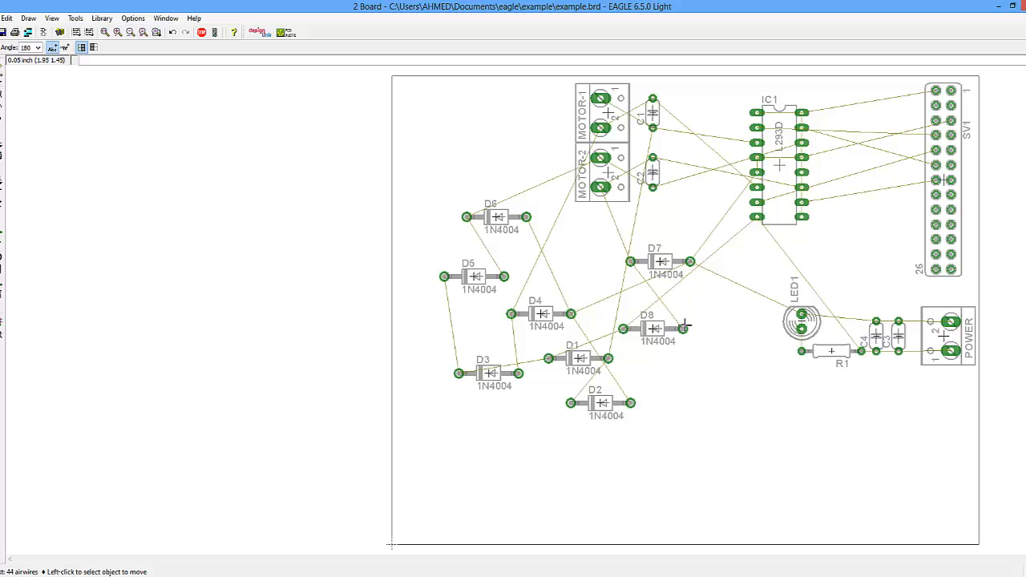
- Rotate LED1 and place it just above R1 next to C4, then recalculate the airwires with Ratsnest
left_click(811, 328)
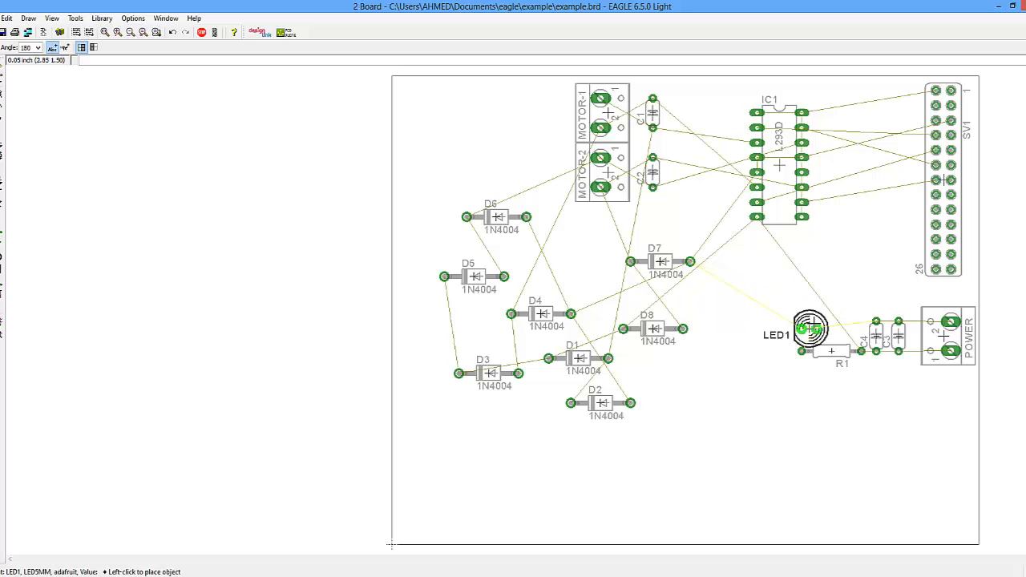
right_click(834, 322)
right_click(835, 318)
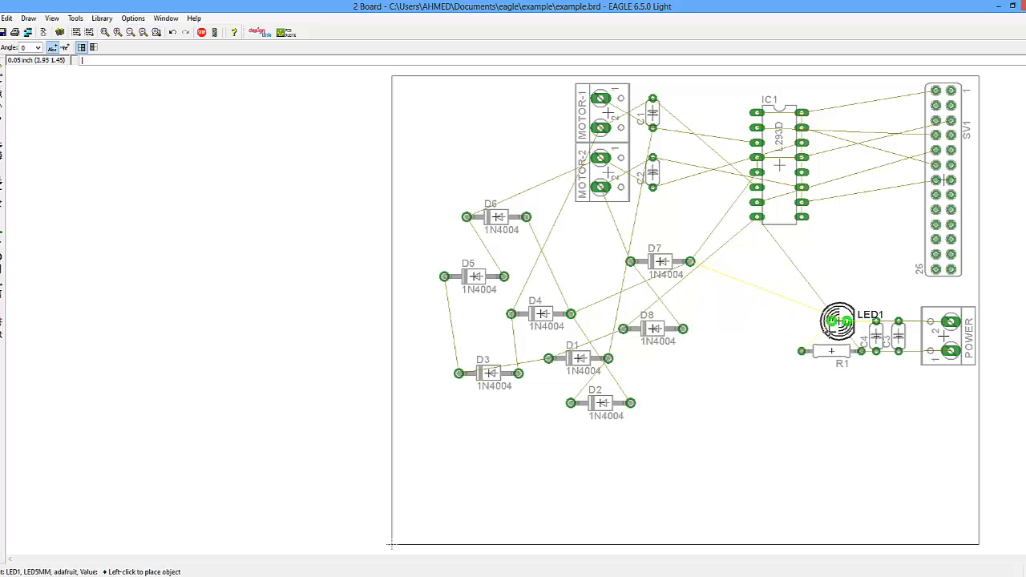
left_click(832, 321)
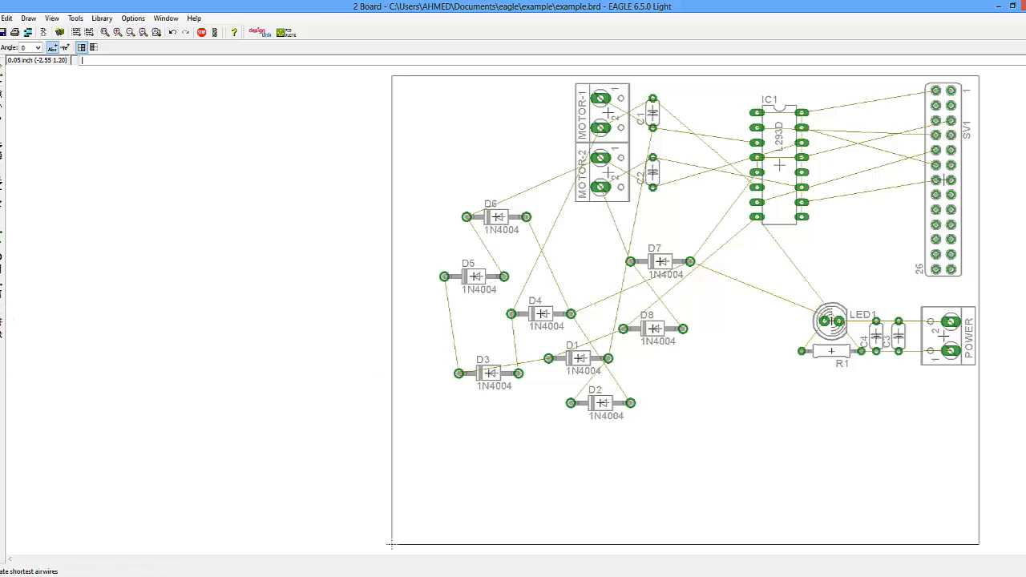
left_click(3, 321)
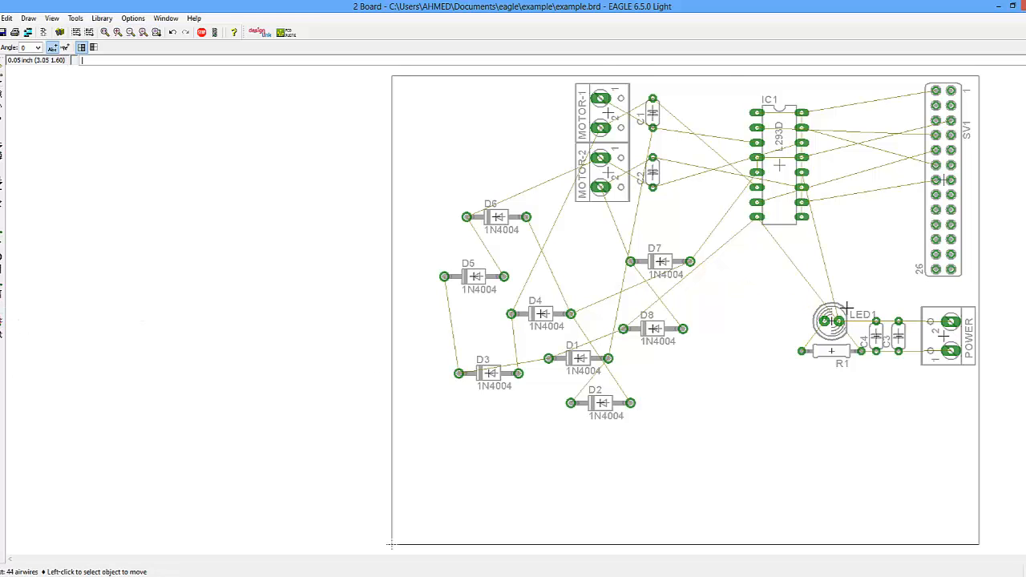
- Rotate capacitors C2 and C1 to vertical and place them beside the MOTOR-2 and MOTOR-1 connectors
scroll(842, 317, "up", 5)
scroll(837, 314, "down", 3)
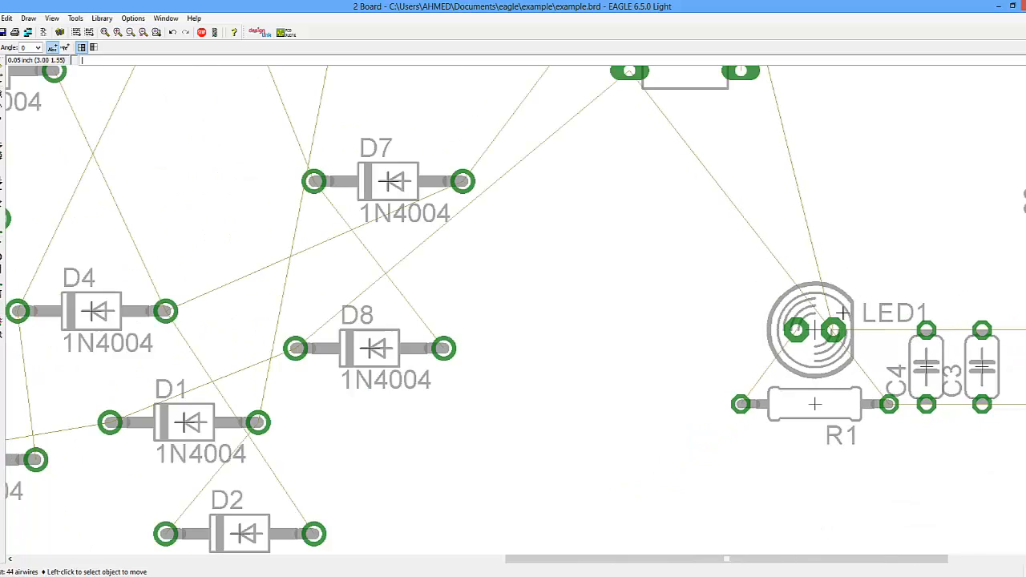
scroll(898, 298, "down", 2)
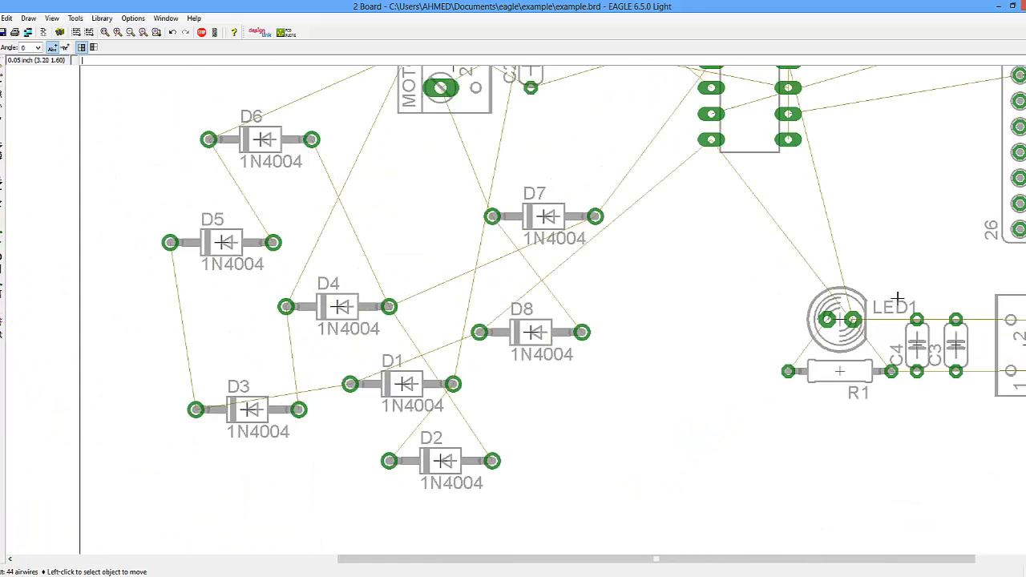
scroll(898, 298, "down", 2)
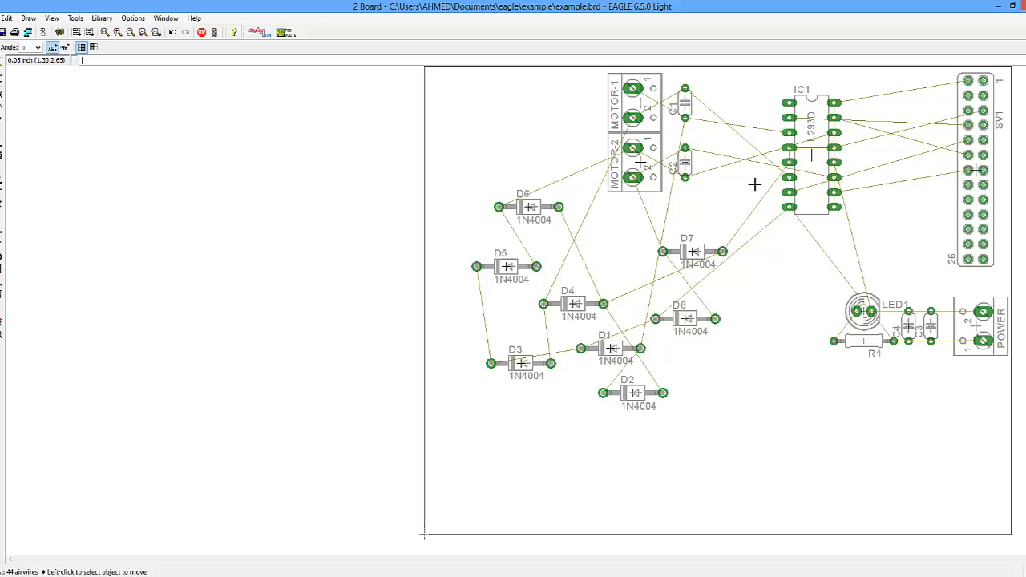
left_click(685, 163)
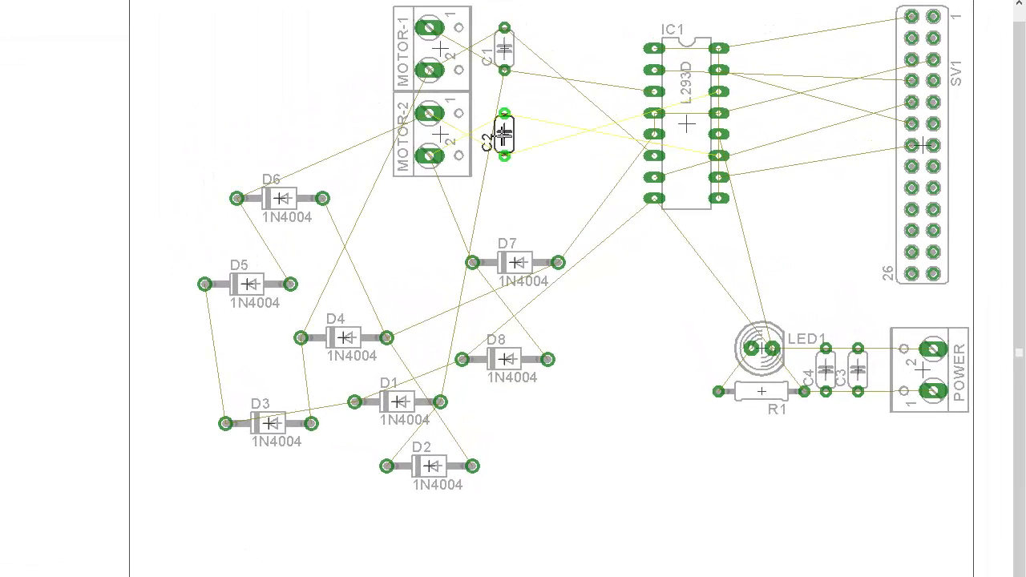
right_click(504, 135)
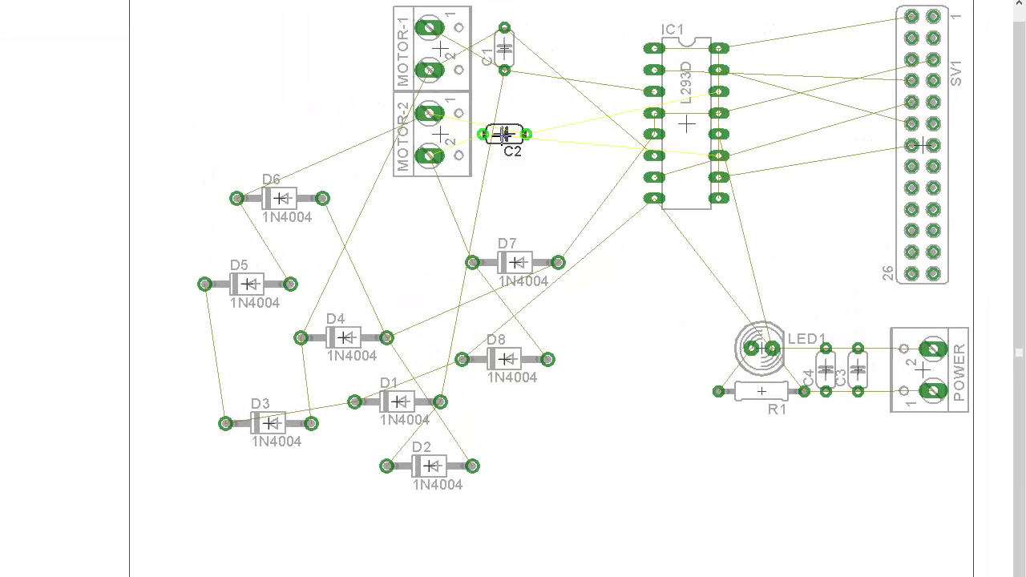
right_click(504, 135)
left_click(504, 134)
left_click(504, 50)
right_click(504, 51)
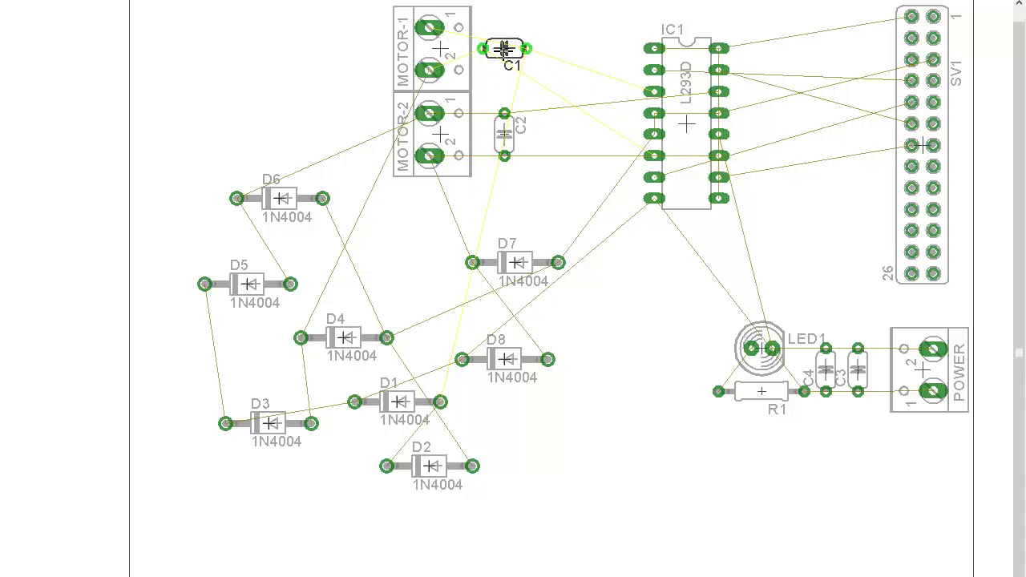
right_click(504, 51)
left_click(505, 51)
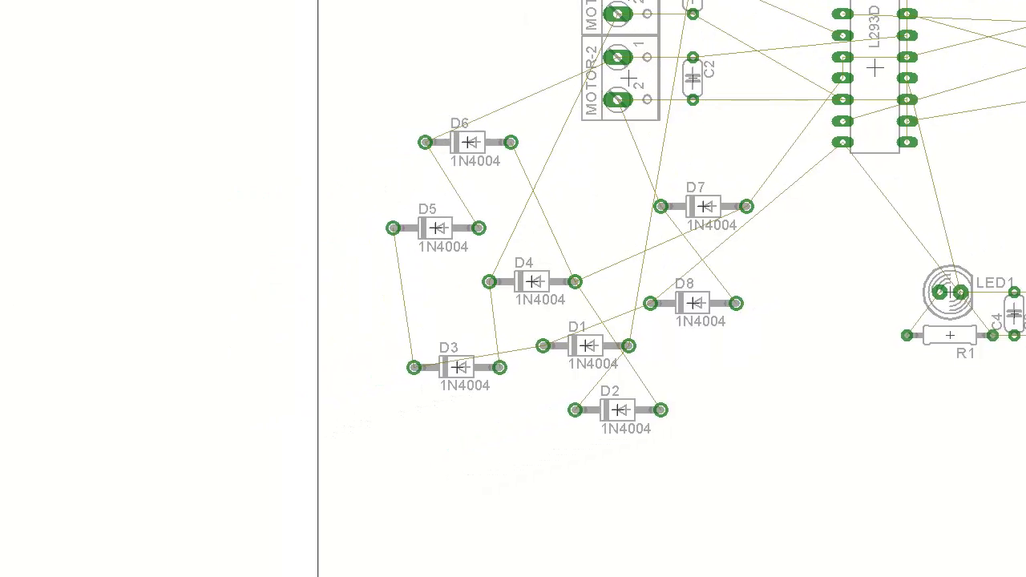
- Rotate diodes D2 and D1 to vertical and place them in a column between the capacitors and IC1
left_click(9, 210)
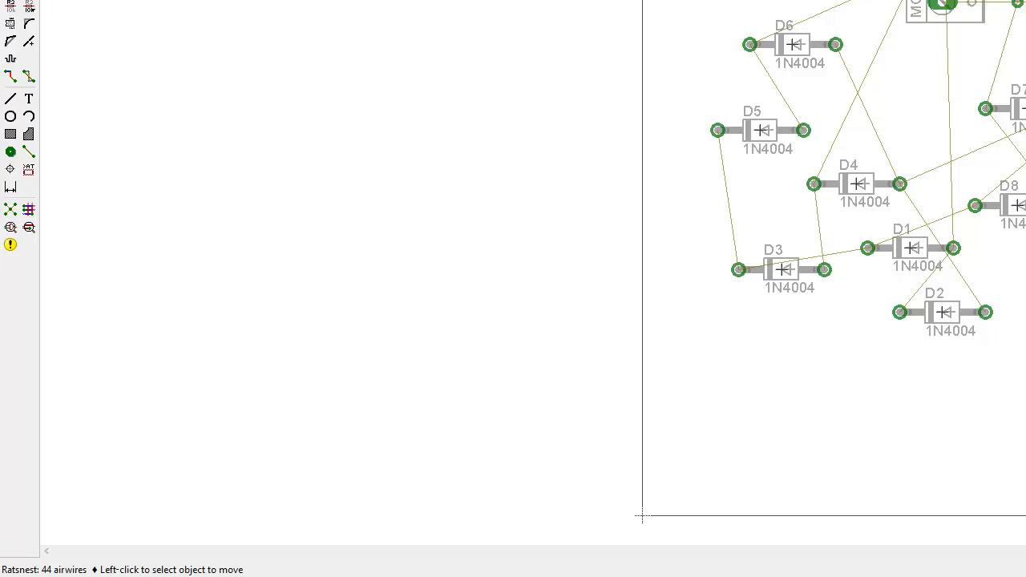
mouse_move(110, 574)
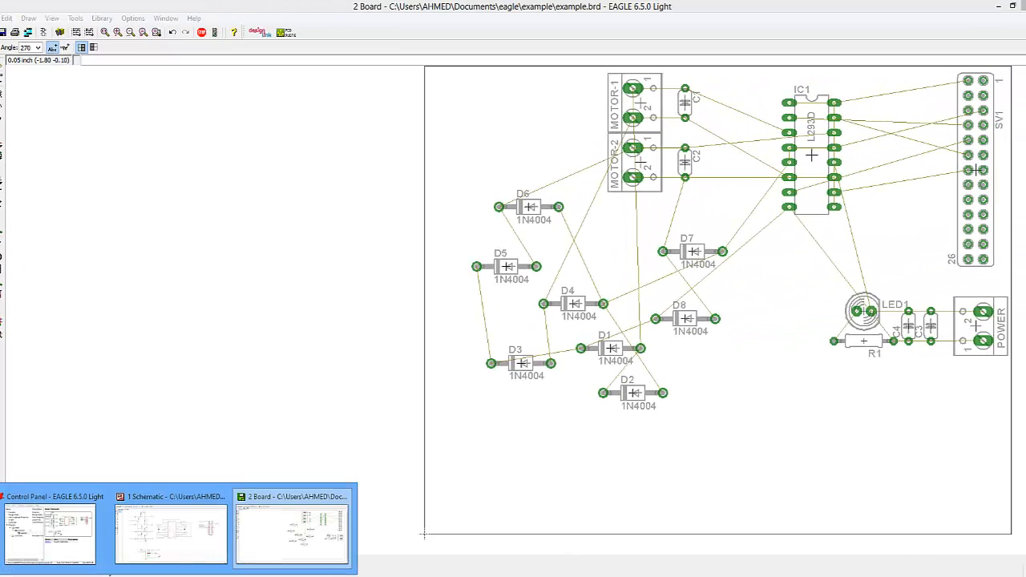
left_click(170, 529)
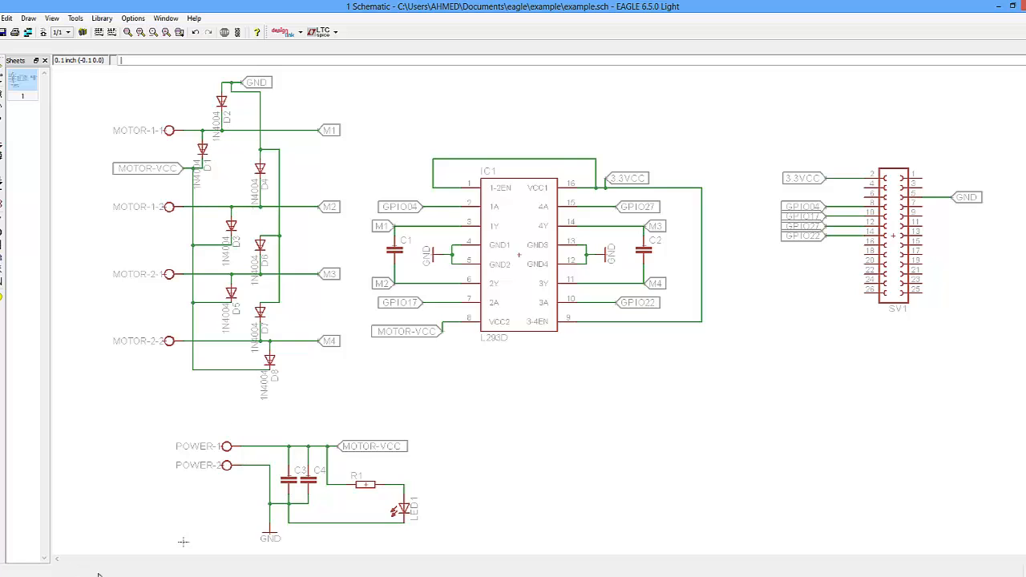
left_click(275, 539)
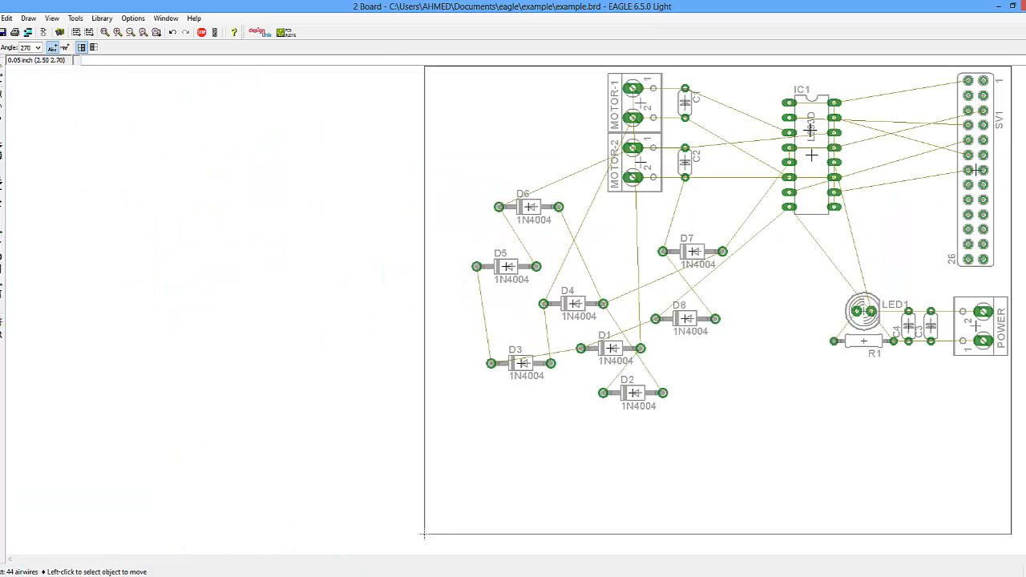
left_click(639, 390)
right_click(725, 201)
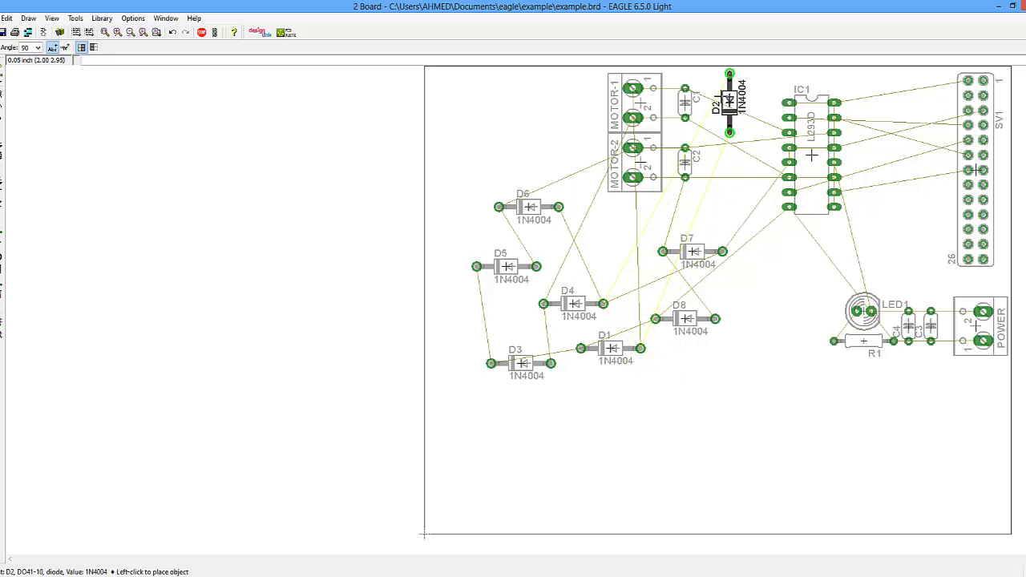
left_click(729, 108)
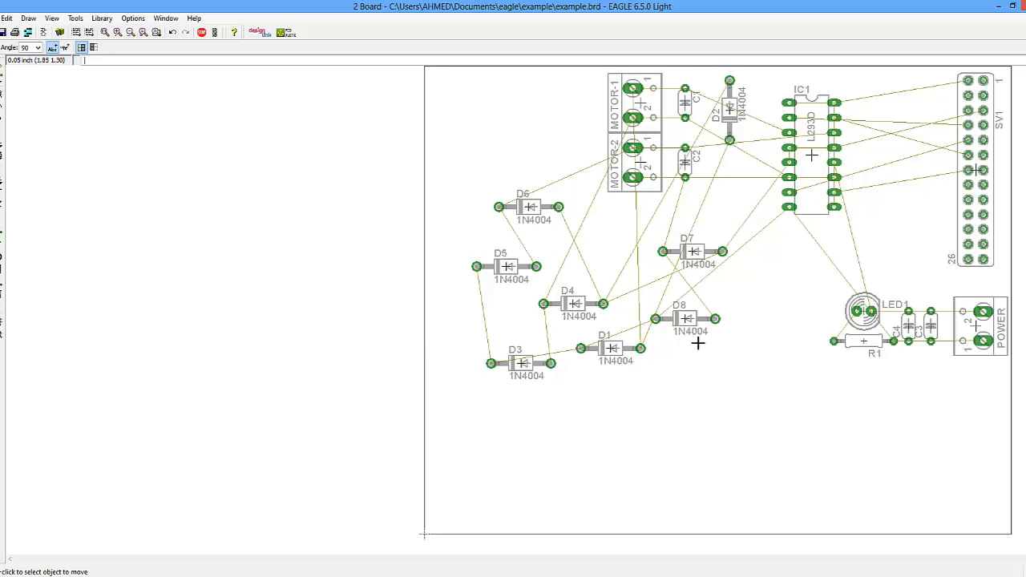
left_click(614, 349)
right_click(745, 169)
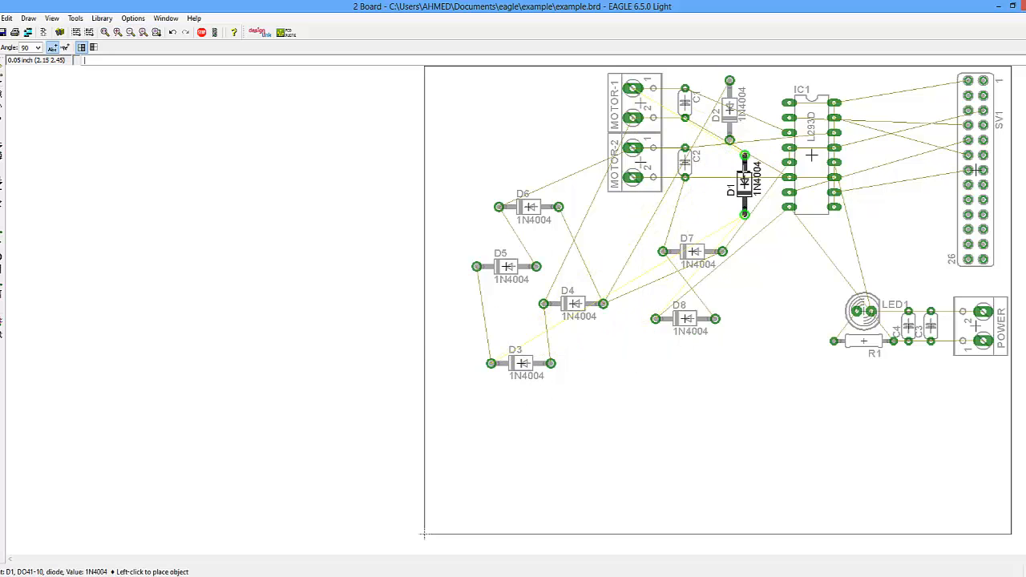
left_click(745, 168)
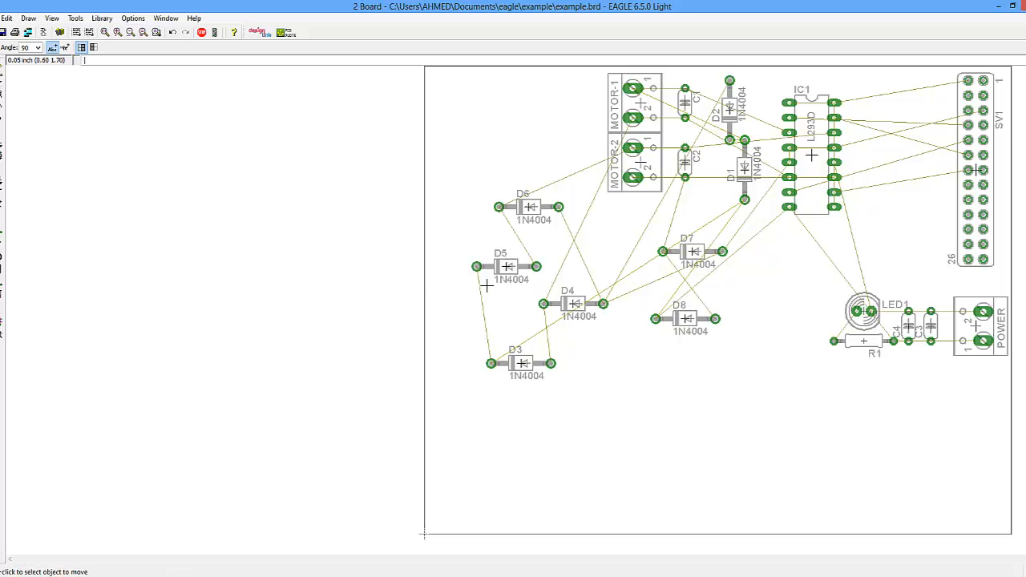
- Rotate D3 to vertical and place it below D1, then nudge D2 slightly upward
left_click(521, 363)
right_click(633, 400)
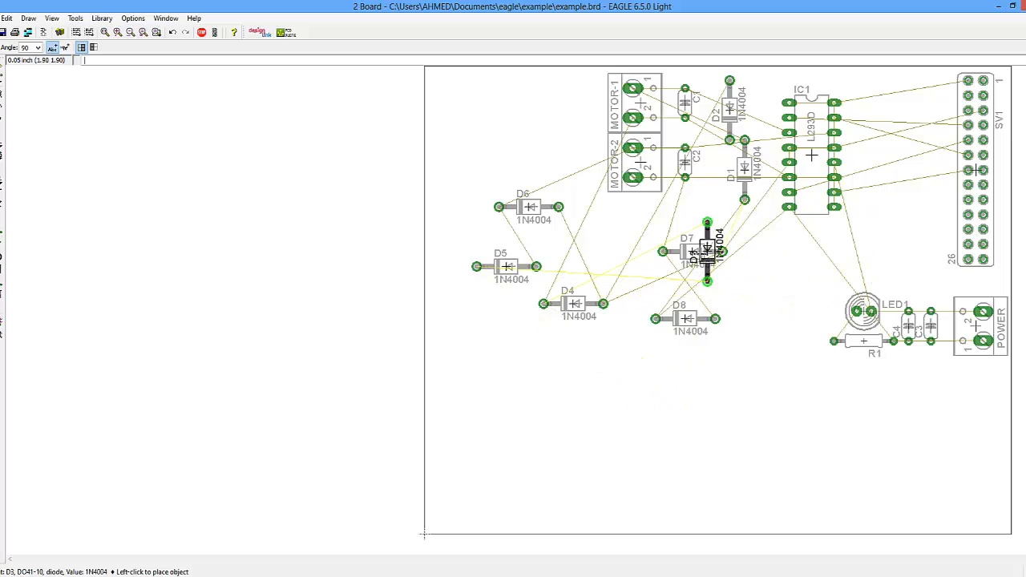
left_click(712, 223)
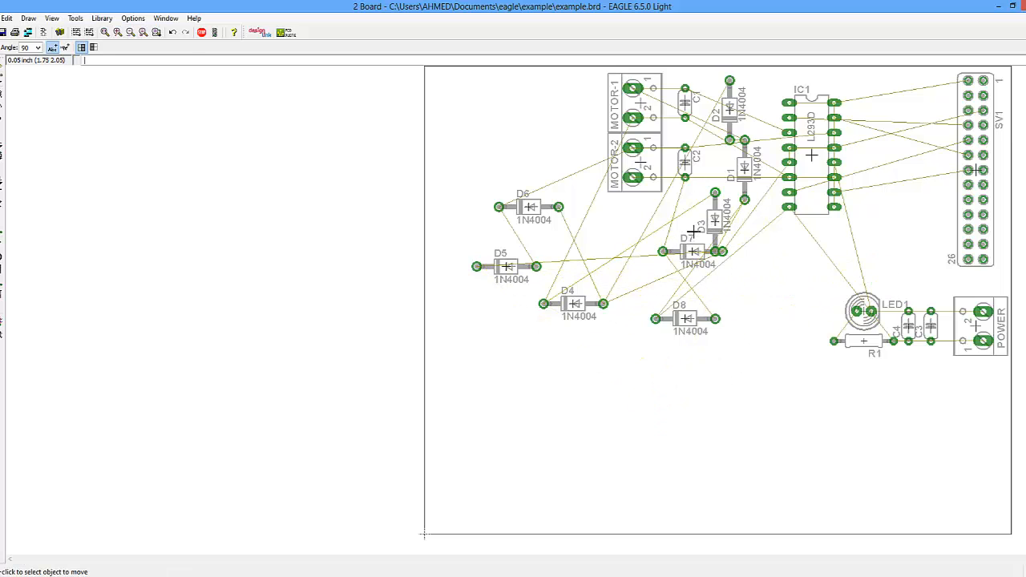
left_click(715, 225)
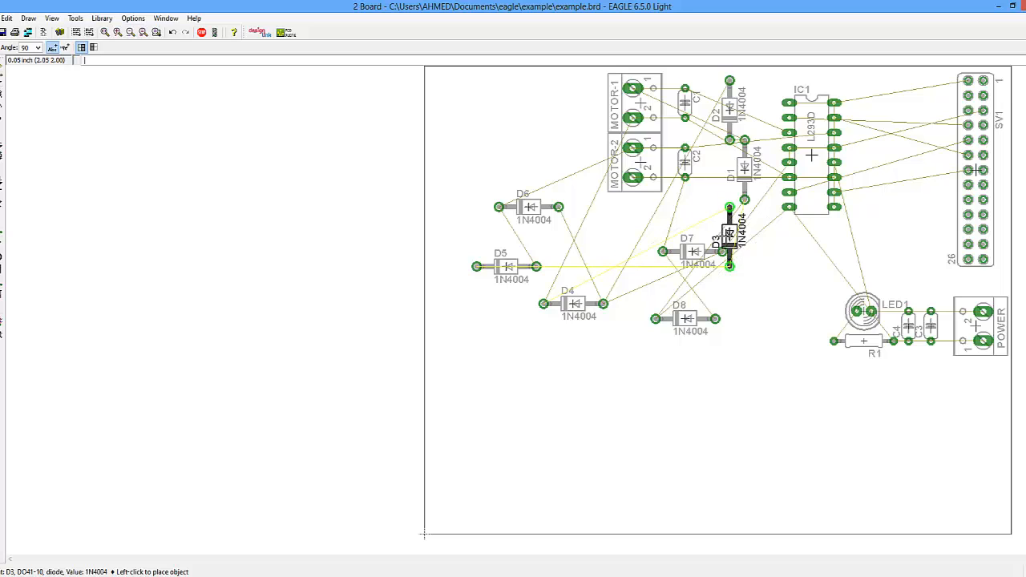
left_click(729, 235)
left_click(729, 108)
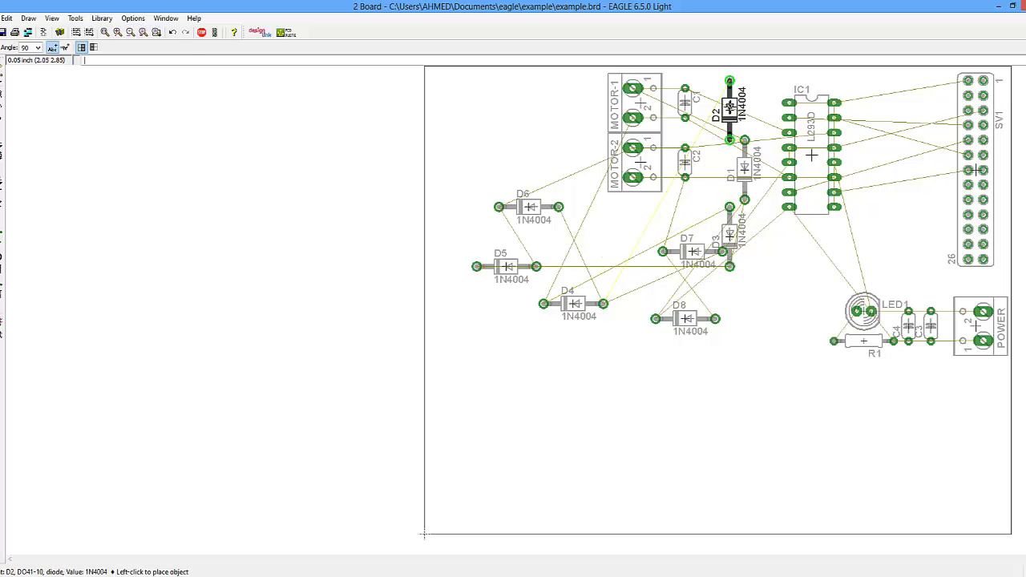
left_click(729, 102)
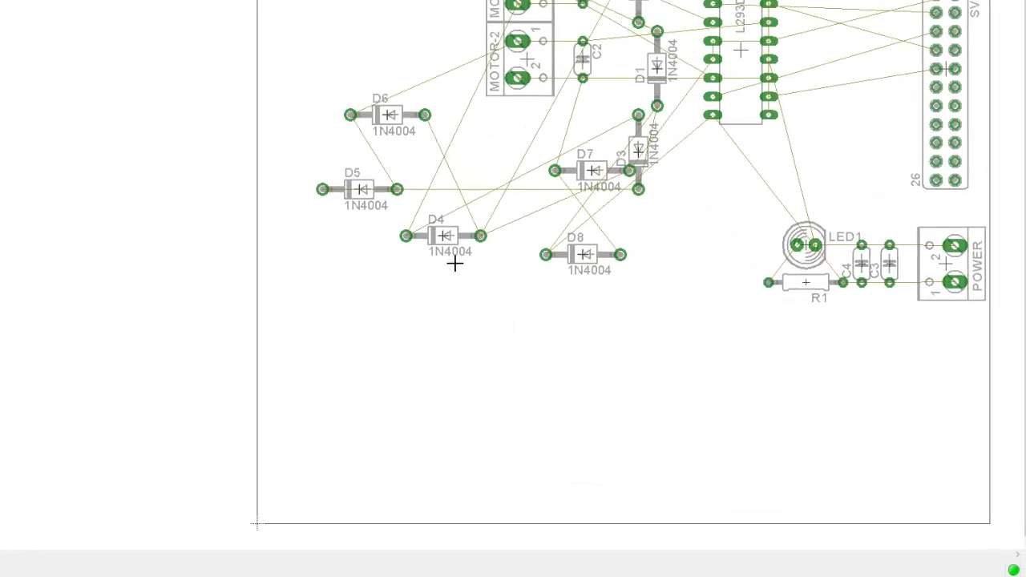
- Rotate D4 to vertical and place it below D3, and move D7 further down to the lower left
left_click(366, 183)
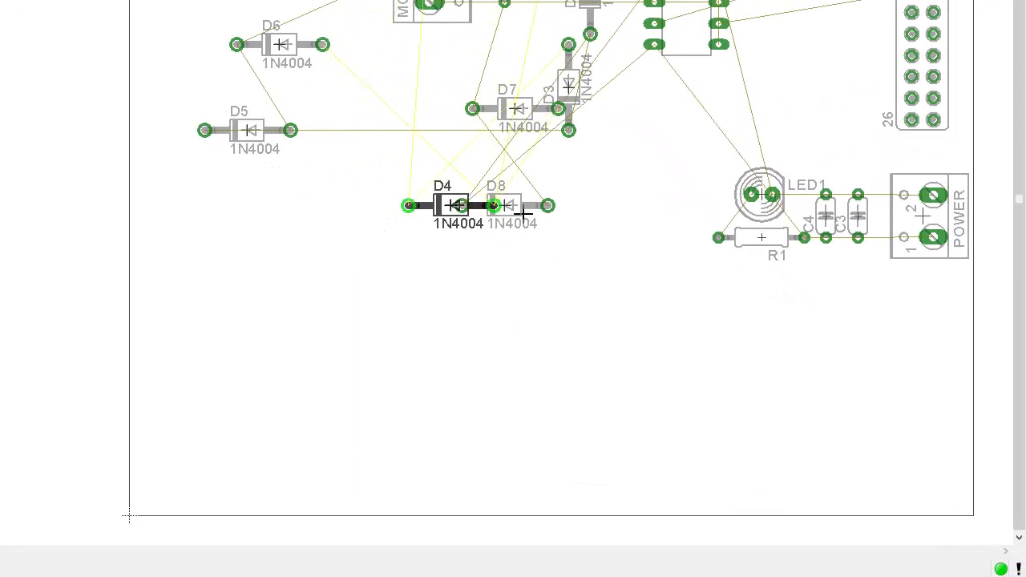
right_click(601, 213)
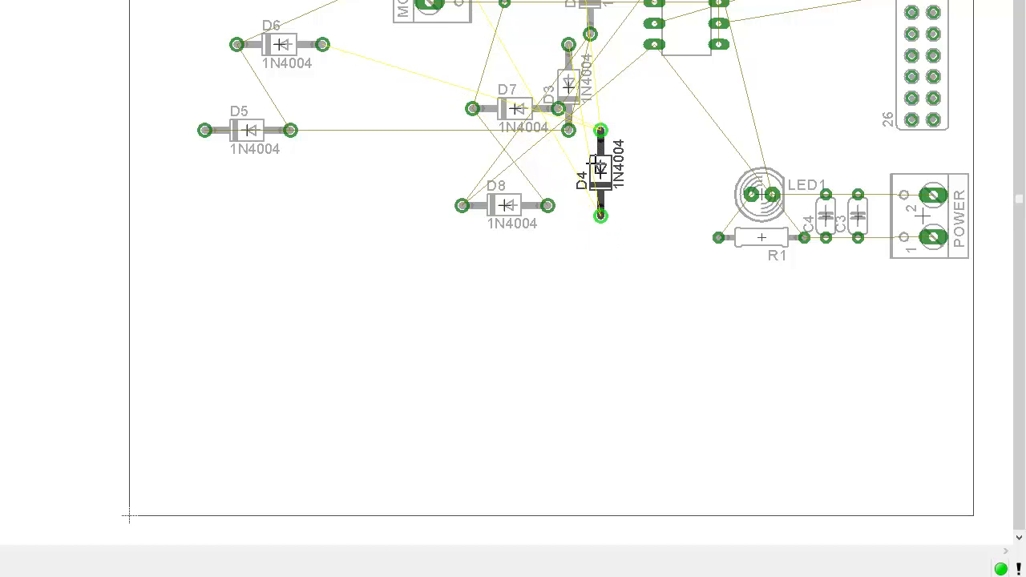
left_click(590, 184)
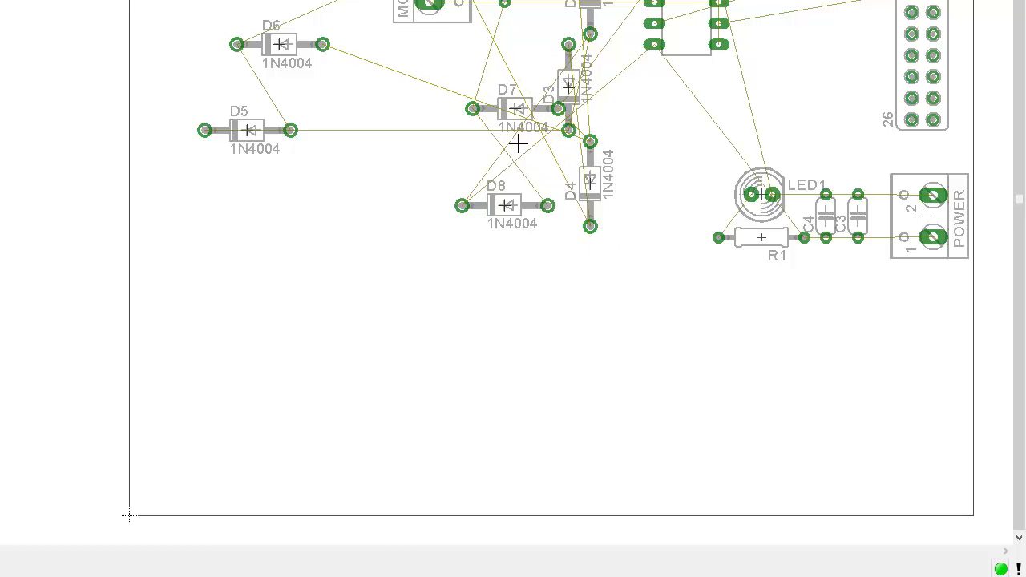
left_click(514, 110)
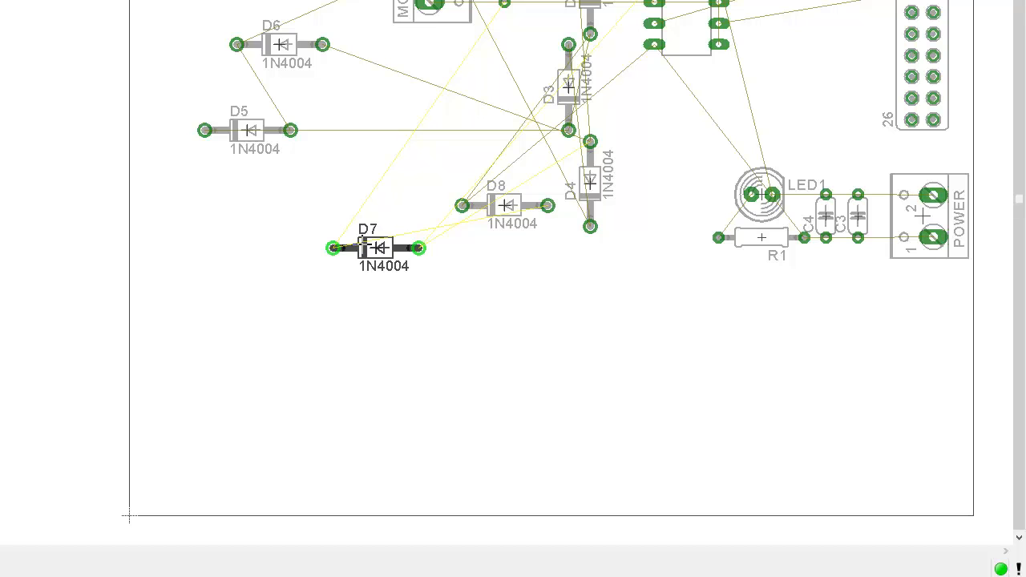
left_click(363, 246)
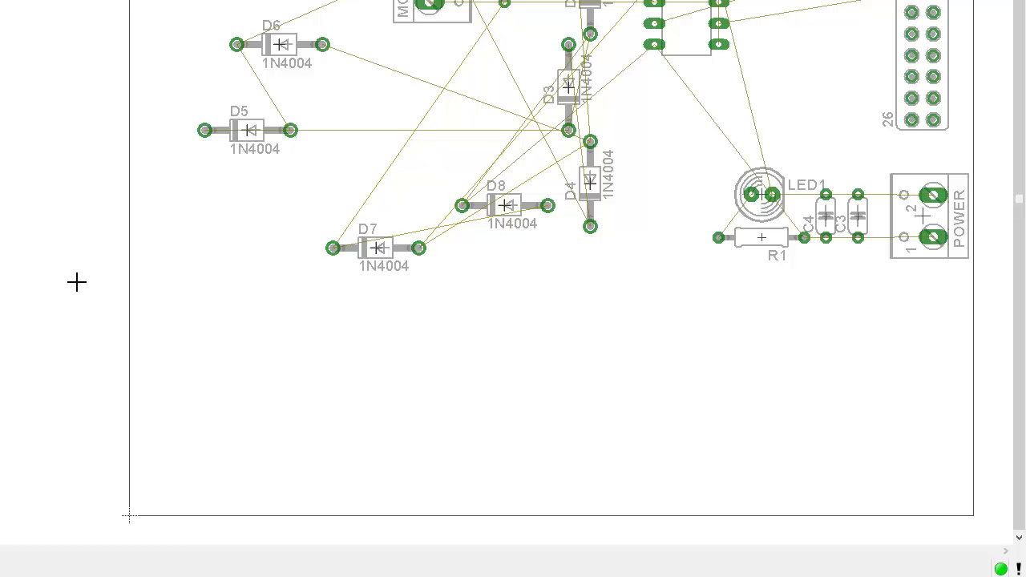
- Rotate D5 to vertical and place it at the board's top edge between IC1 and SV1
left_click(243, 124)
right_click(232, 200)
right_click(232, 202)
right_click(237, 207)
right_click(242, 207)
right_click(244, 207)
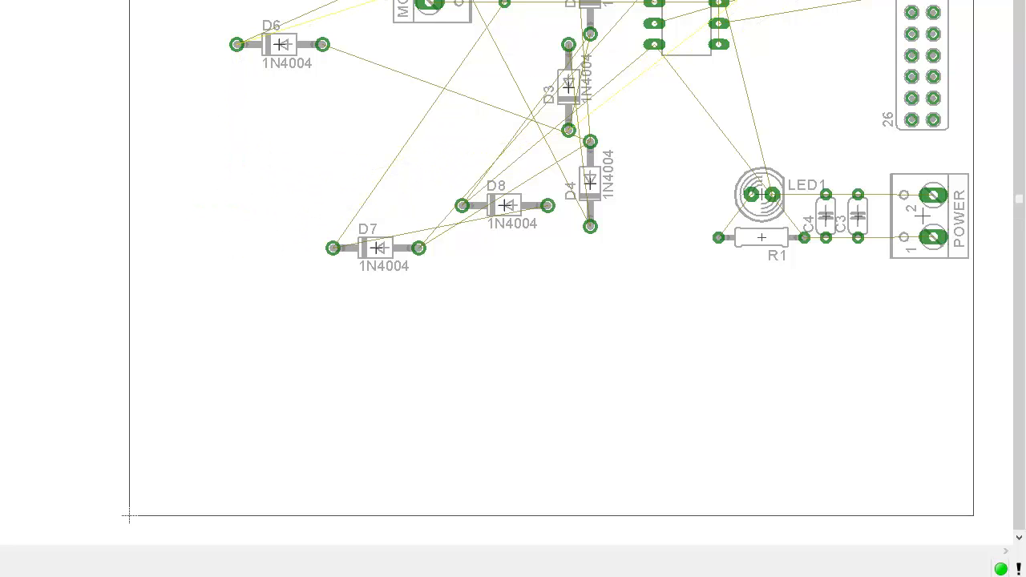
left_click(883, 63)
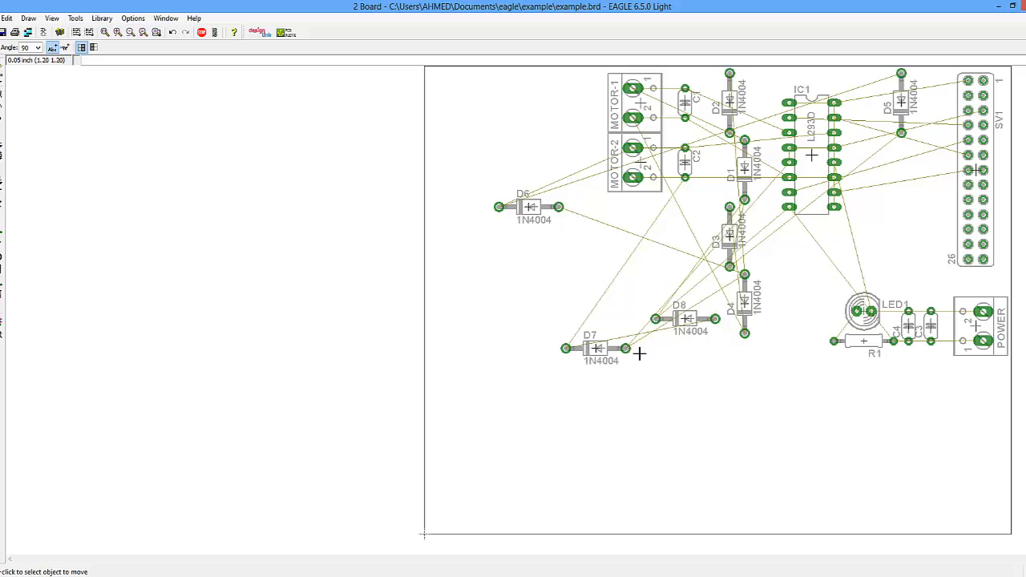
- Rotate D6 to vertical and place it beside SV1 just below D5
left_click(536, 218)
right_click(561, 264)
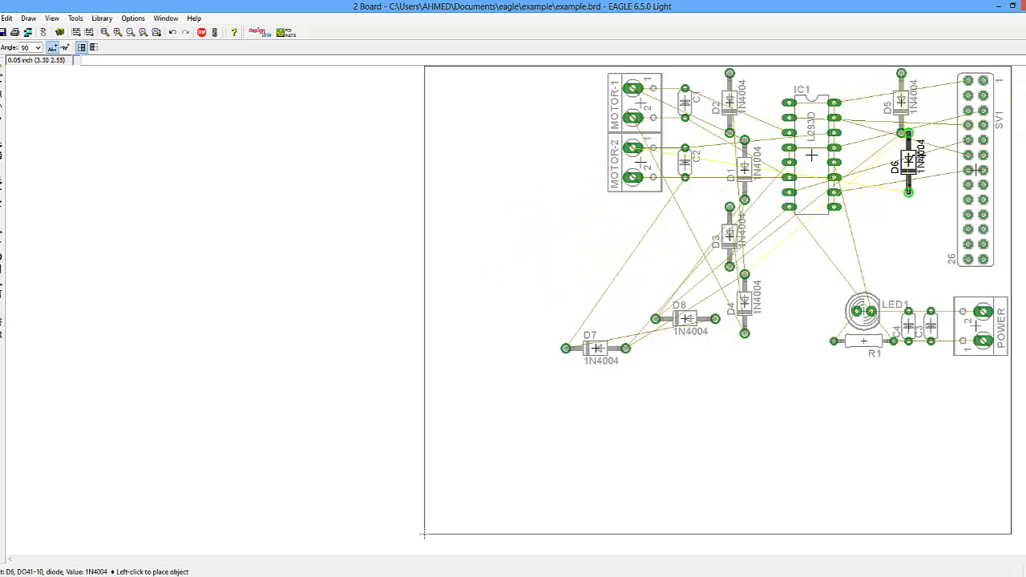
left_click(917, 170)
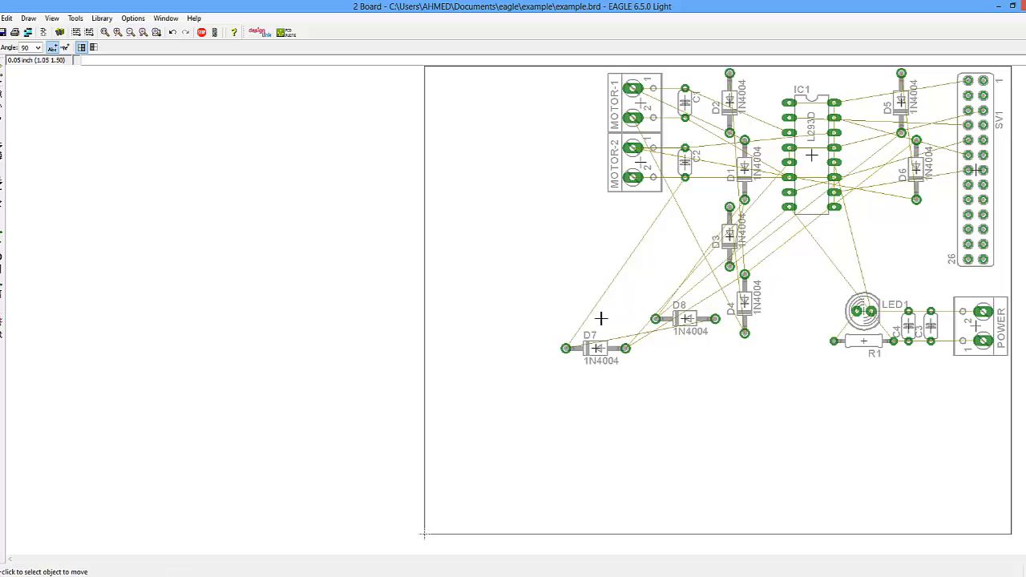
- Rotate D8 to vertical and place it below D6 in the column next to SV1
left_click(684, 318)
right_click(810, 207)
right_click(819, 223)
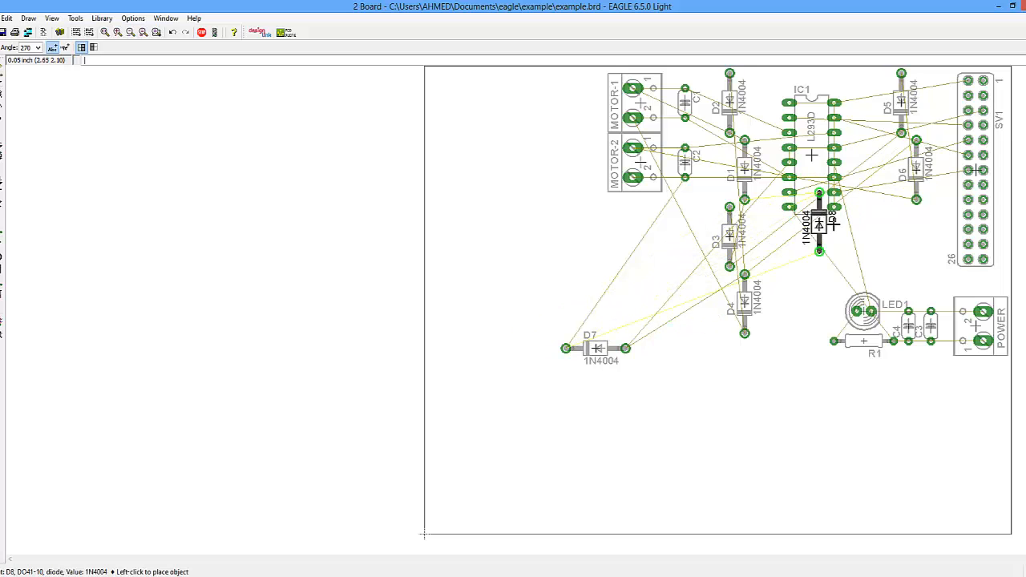
right_click(927, 228)
right_click(927, 229)
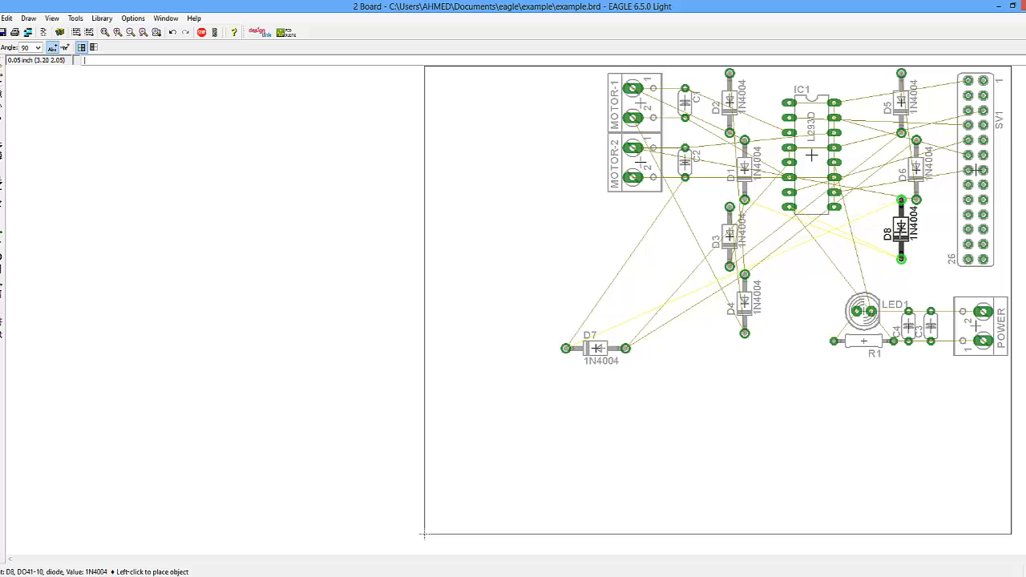
left_click(901, 235)
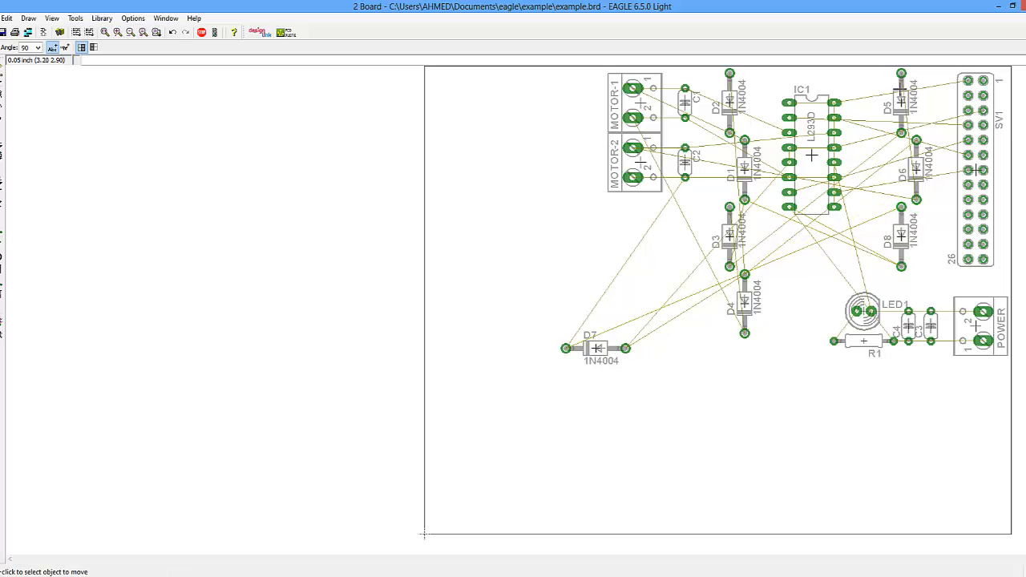
- Nudge D6 and D8 slightly to fine-tune their positions in the column beside SV1
left_click(919, 158)
left_click(919, 165)
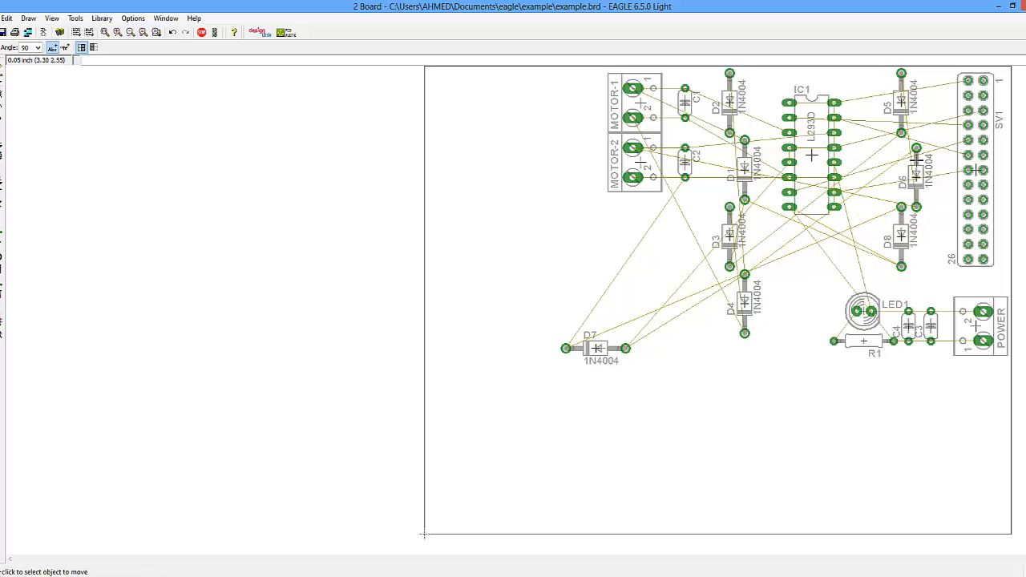
left_click(902, 238)
left_click(902, 241)
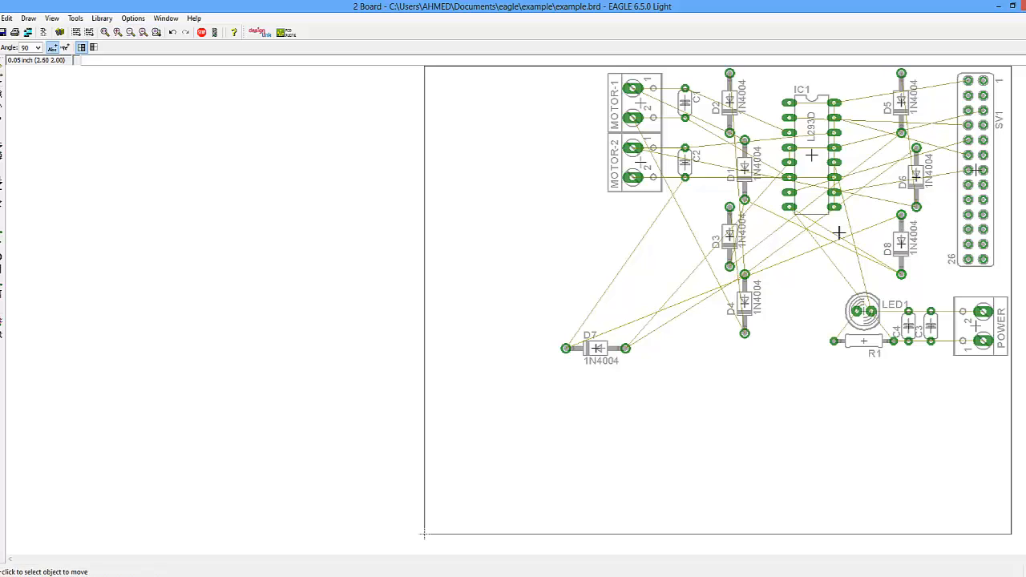
left_click(915, 178)
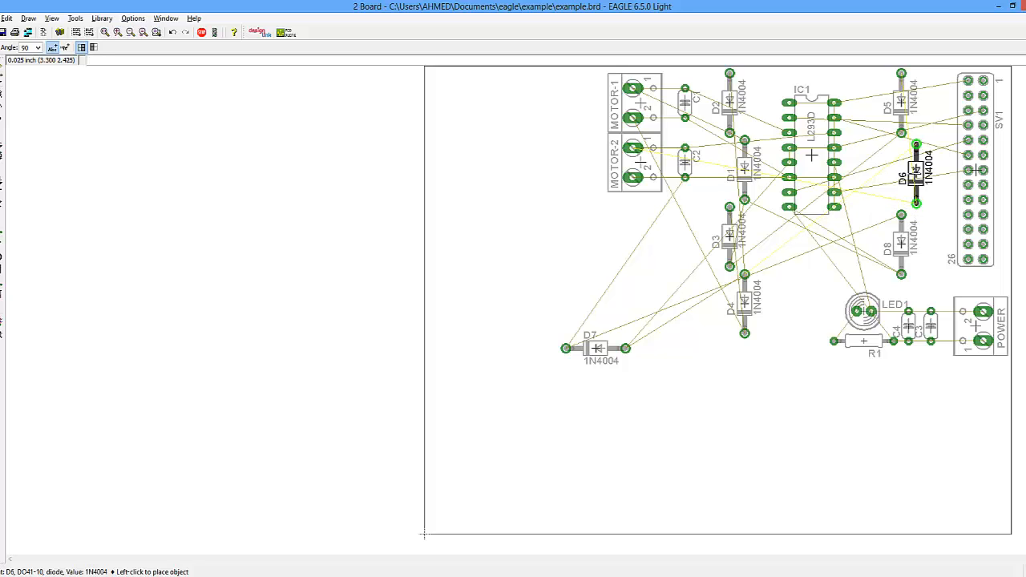
left_click(916, 173)
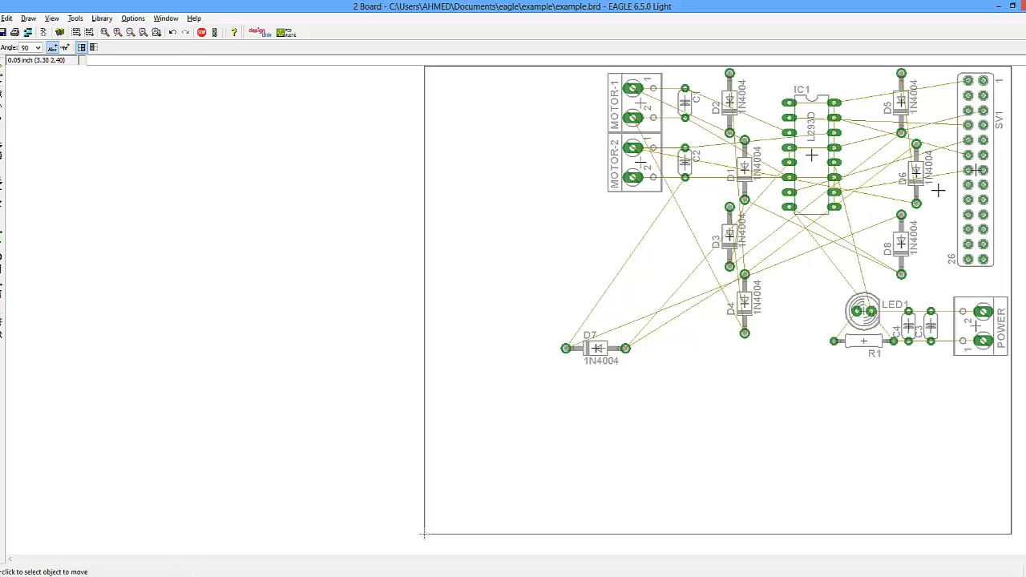
- Rotate D7 to vertical and place it beside D8 near SV1's lower end
left_click(611, 345)
right_click(911, 270)
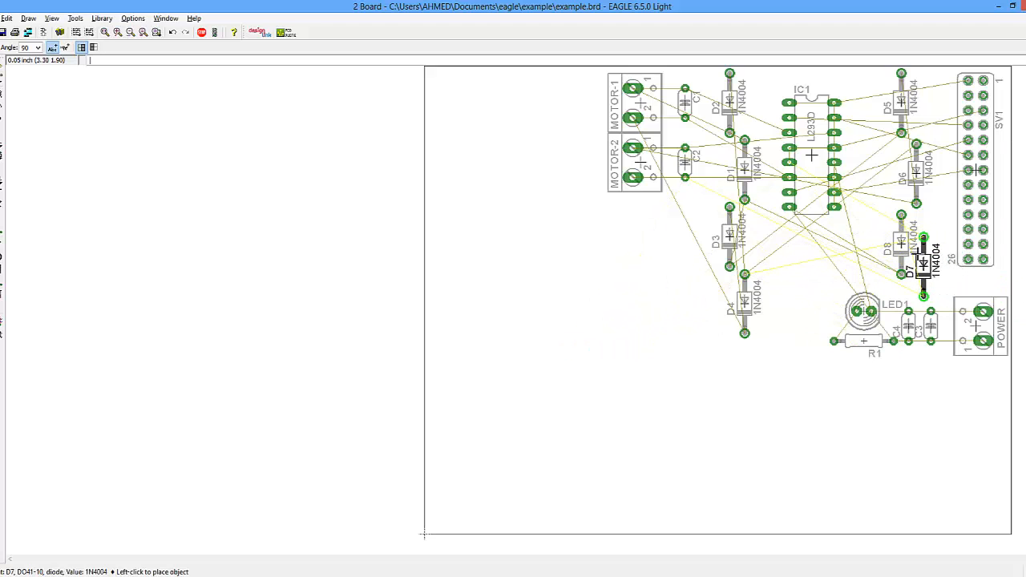
left_click(924, 263)
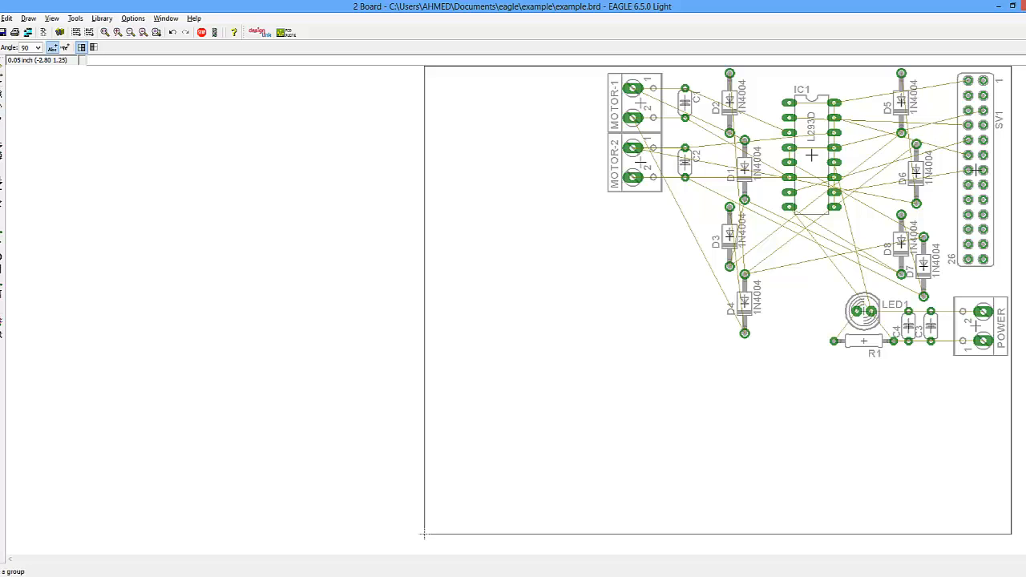
- Group LED1, R1, C3, C4 and the POWER connector and move them together to the board's bottom edge
left_click_drag(819, 382, 994, 299)
right_click(972, 324)
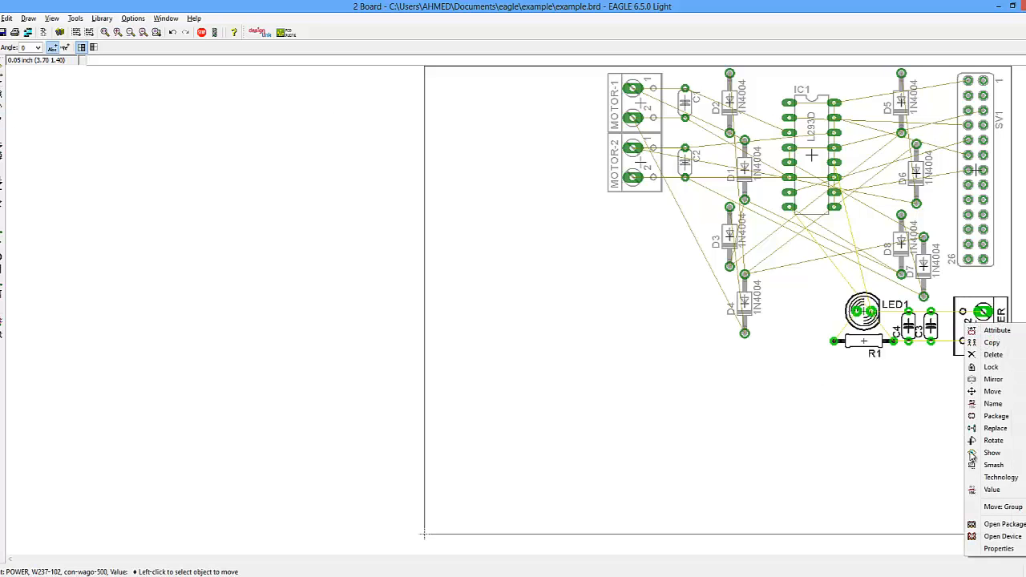
left_click(1003, 507)
left_click(882, 475)
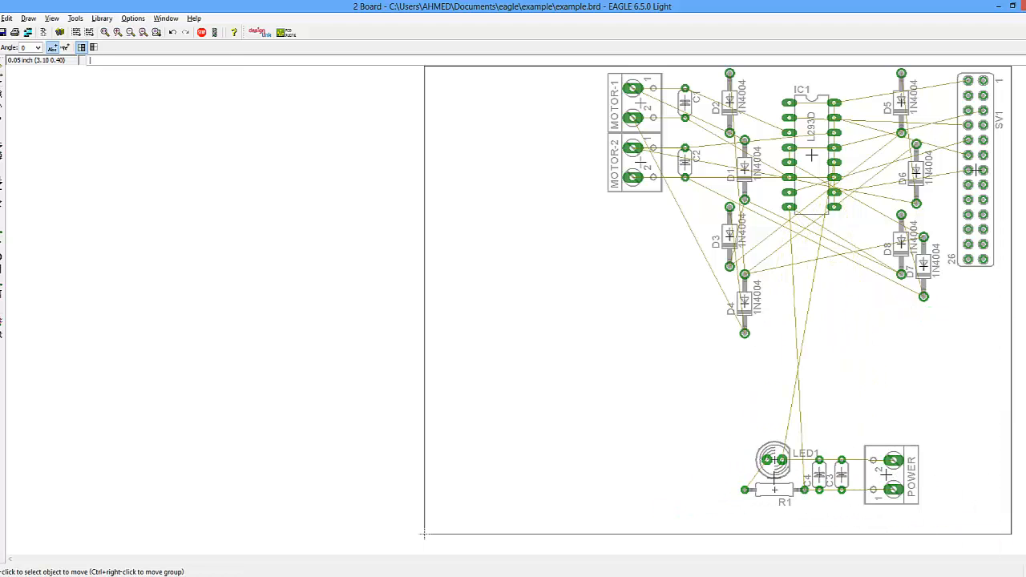
- Move D7 further down below D8, and shift IC1 slightly down and to the right
left_click(924, 261)
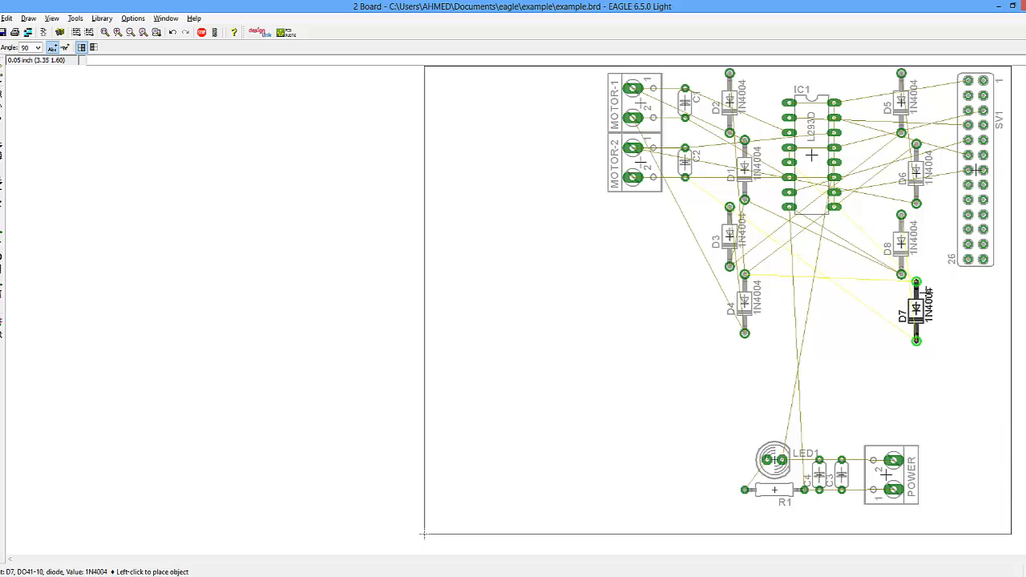
left_click(917, 309)
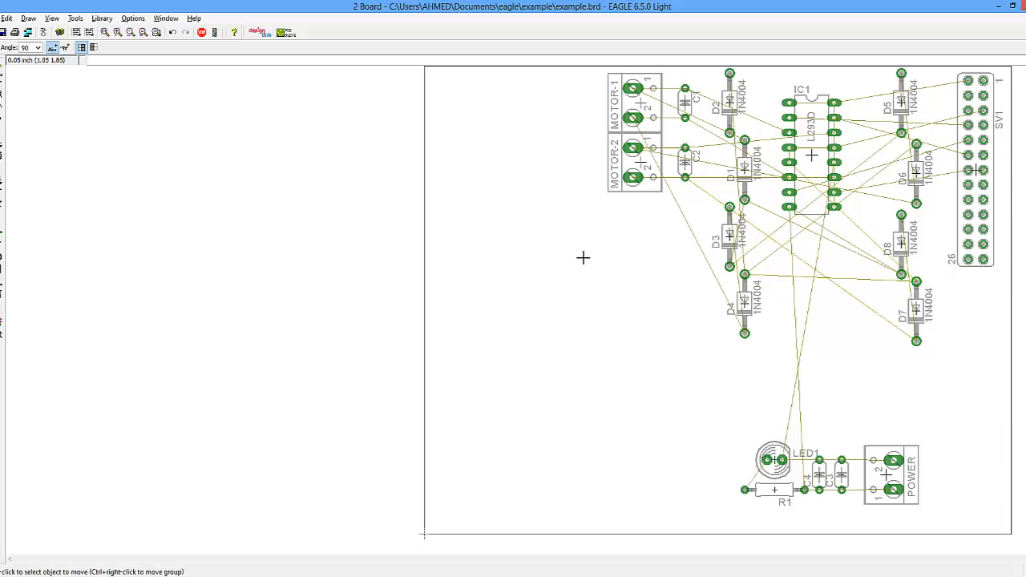
left_click(803, 164)
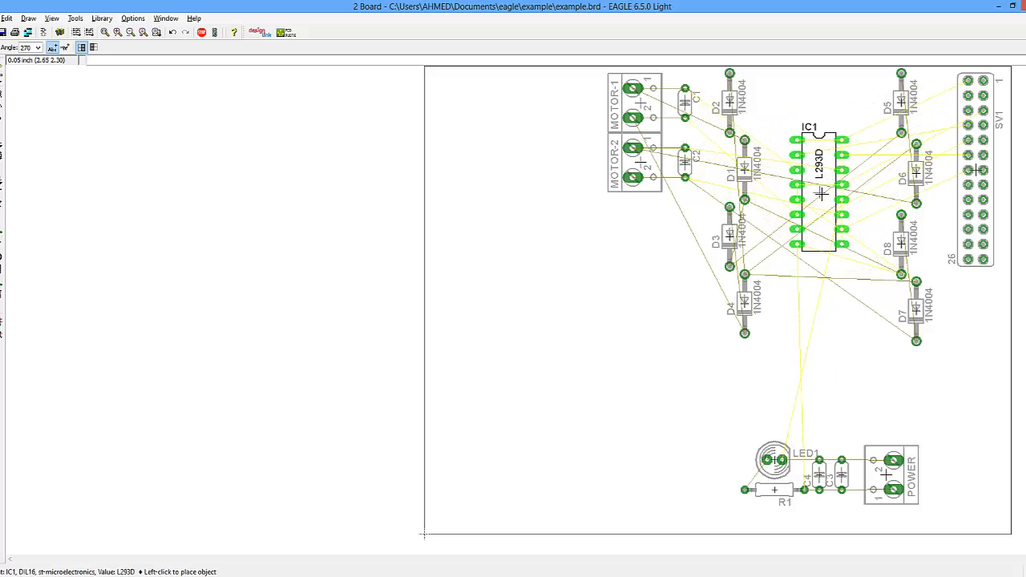
left_click(821, 193)
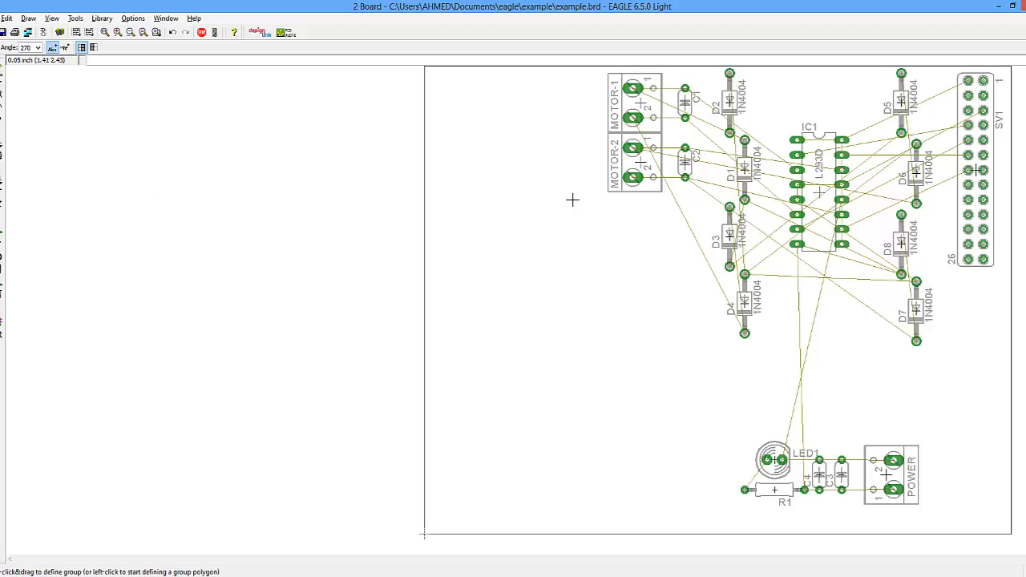
- Group MOTOR-2 and C2 and move them down, level with D3
left_click_drag(555, 223, 705, 146)
right_click(681, 146)
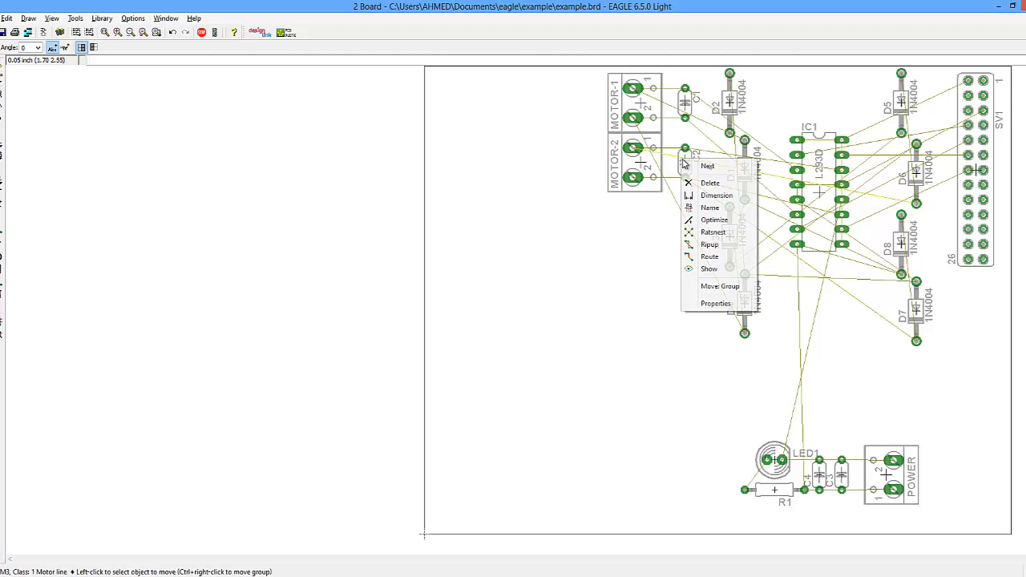
left_click(698, 349)
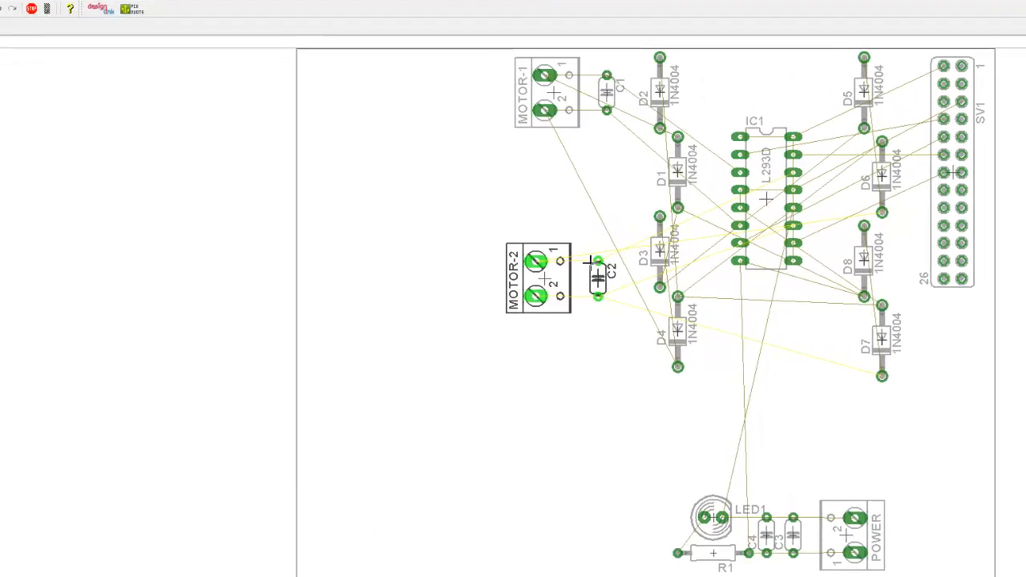
left_click(497, 277)
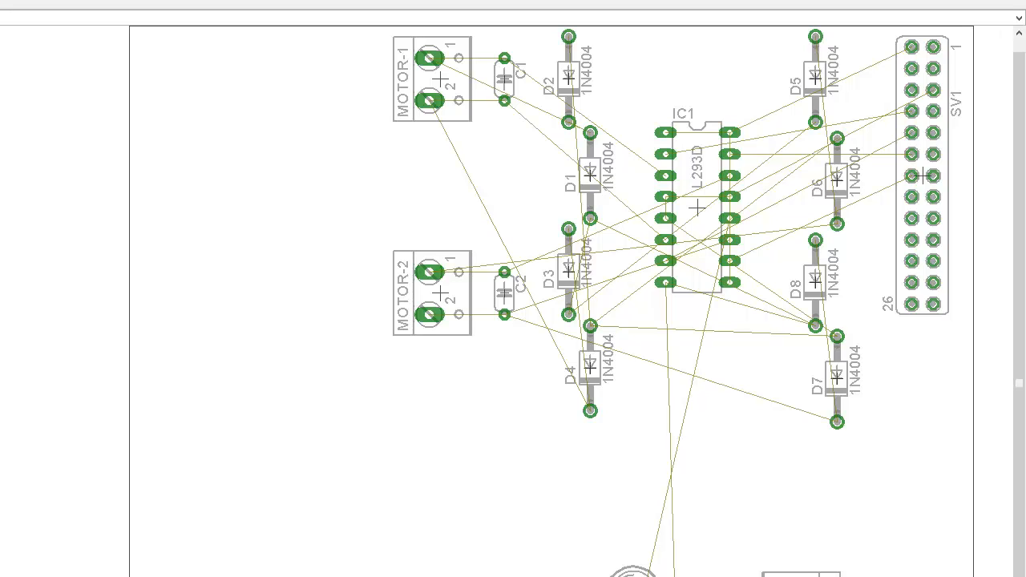
- Group MOTOR-1 and C1 and move them slightly down toward MOTOR-2
left_click_drag(366, 181, 553, 50)
right_click(520, 70)
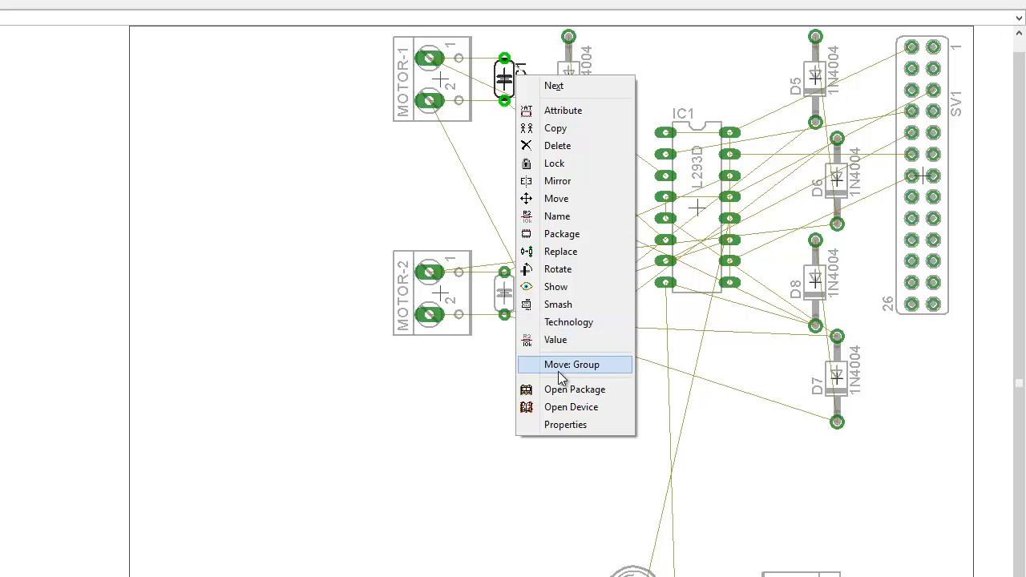
left_click(529, 364)
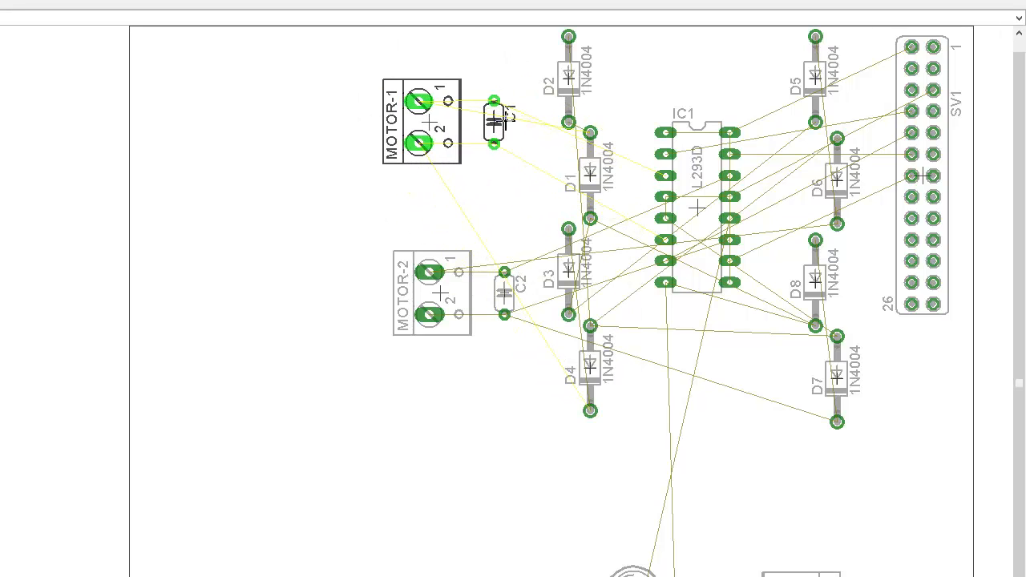
left_click(517, 117)
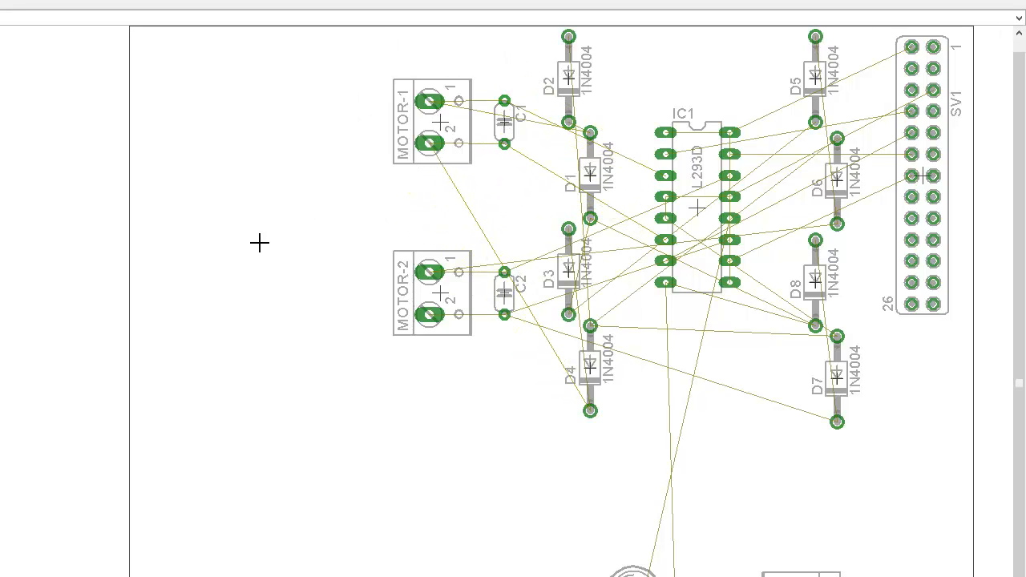
- Shift IC1 slightly right, then switch to the schematic window and back to the board
left_click(706, 207)
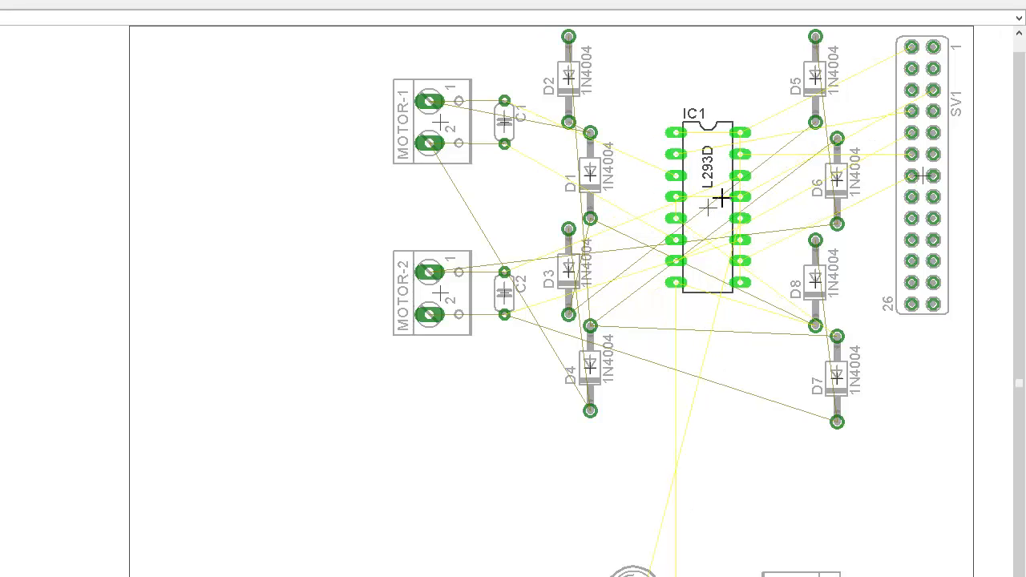
left_click(716, 207)
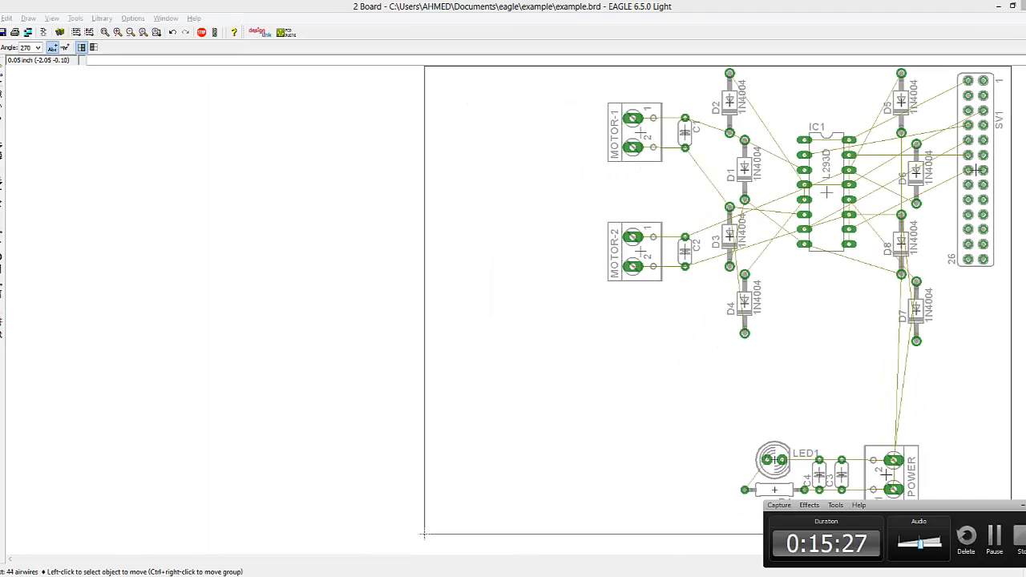
left_click(171, 533)
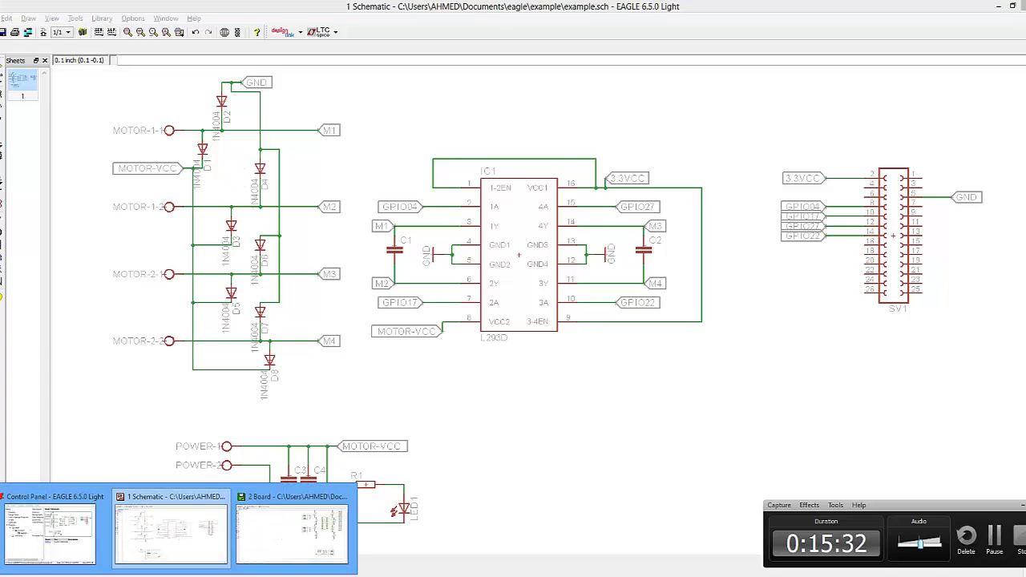
left_click(293, 529)
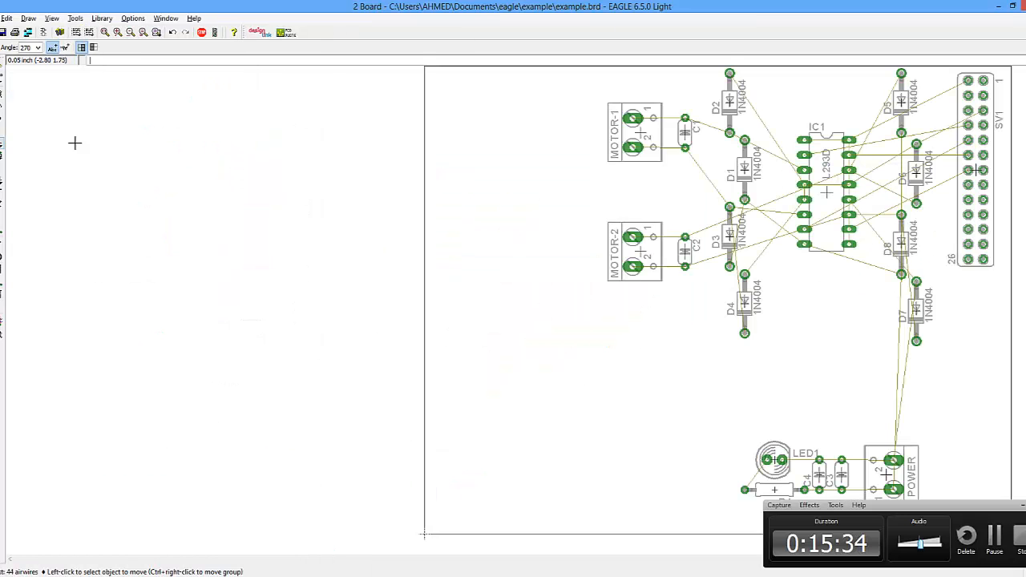
- Move D4 up beside D3 and move D3 down below it in the diode column
left_click(744, 303)
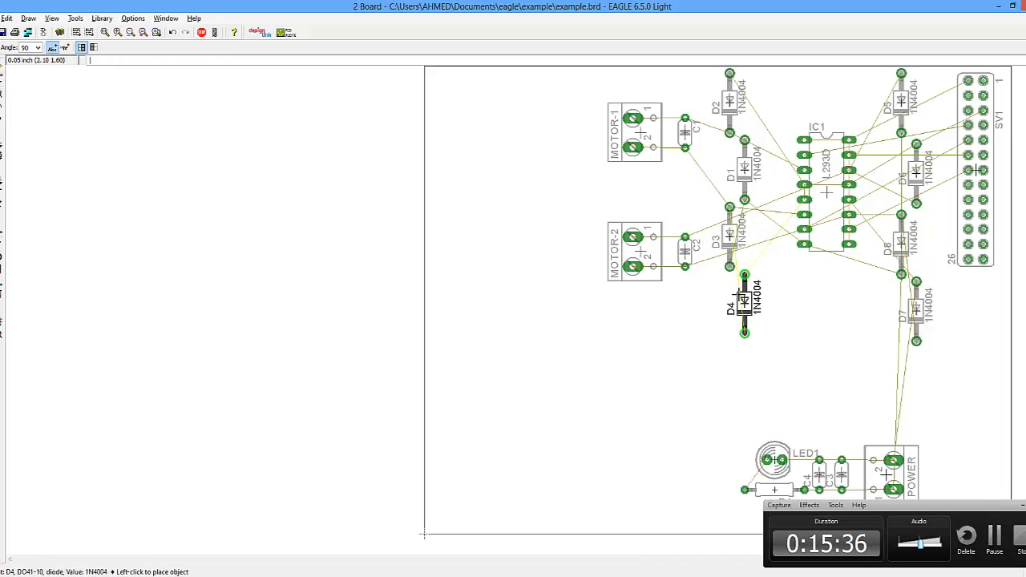
left_click(758, 243)
left_click(731, 235)
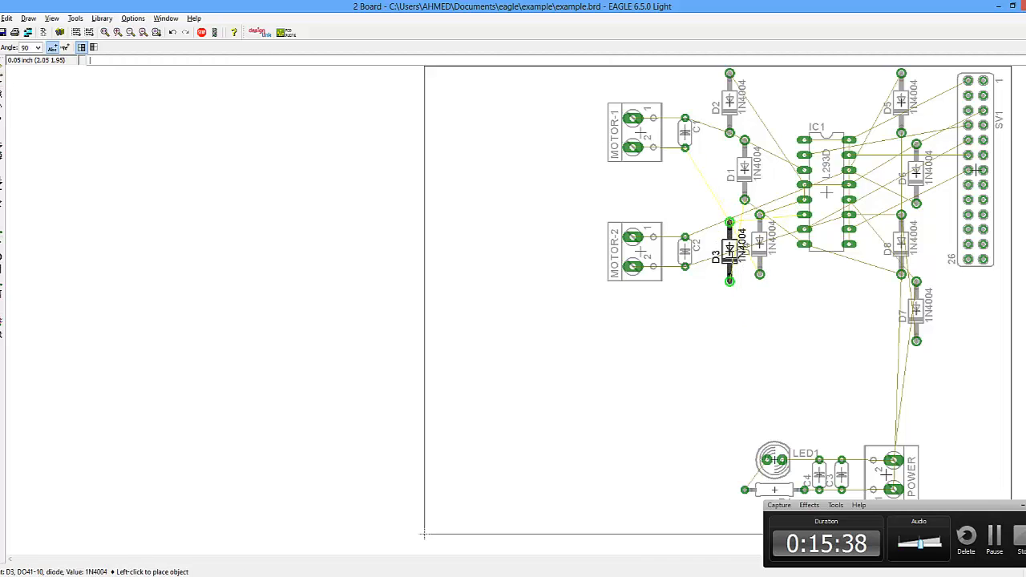
left_click(730, 303)
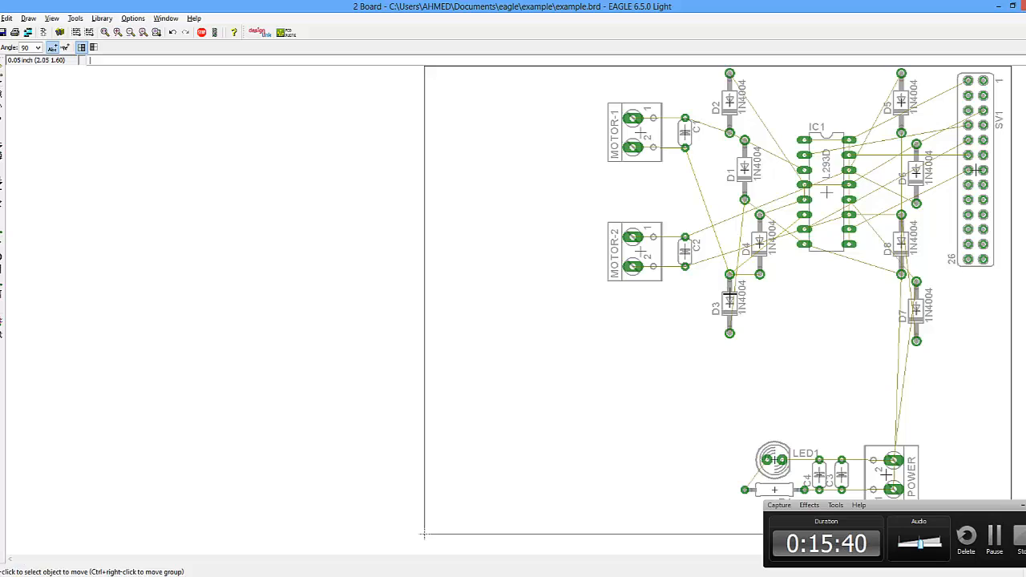
- Nudge D3 lower and place D4 in the column directly below D1
left_click(730, 299)
left_click(730, 310)
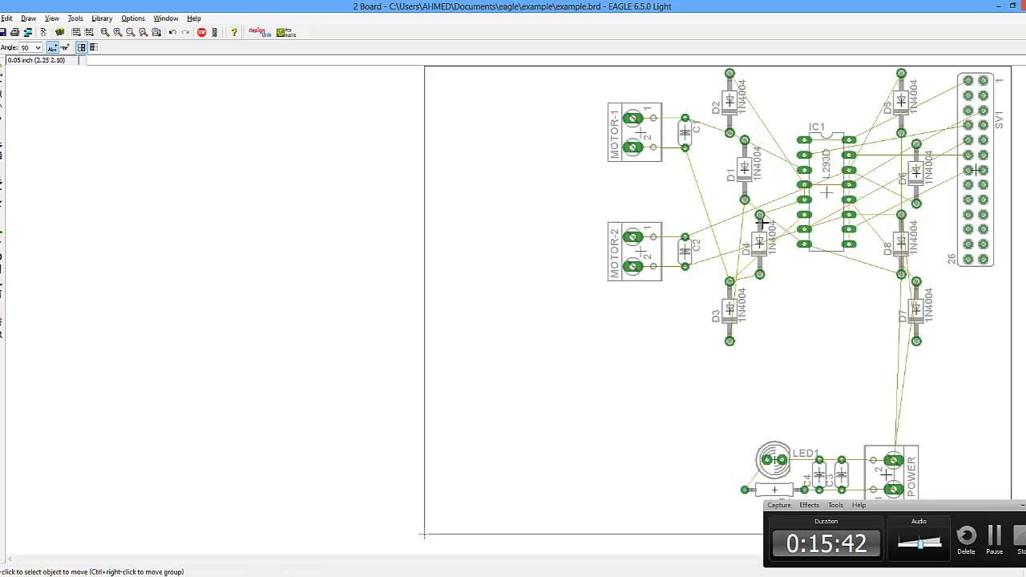
left_click(730, 295)
left_click(730, 303)
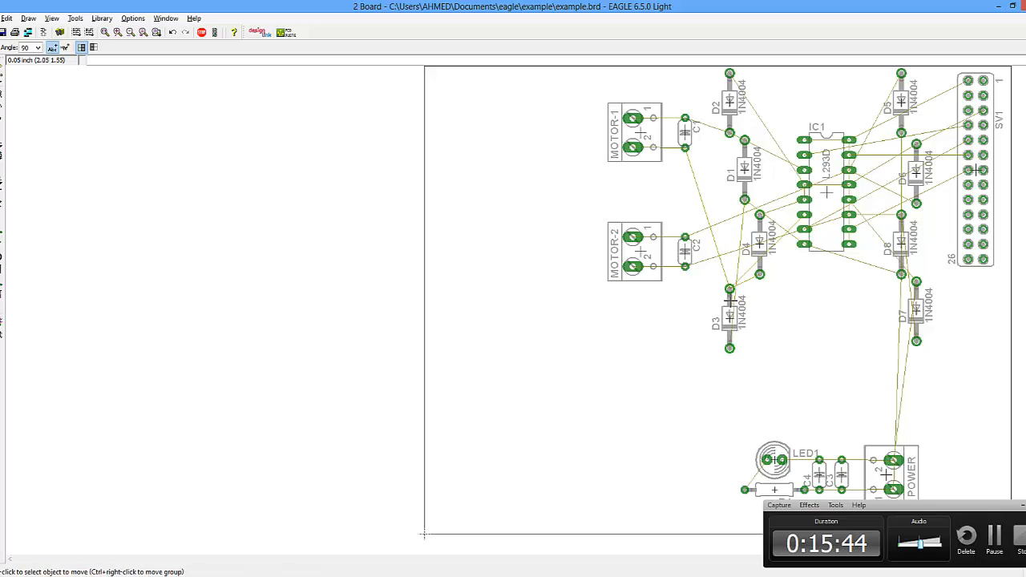
left_click(760, 226)
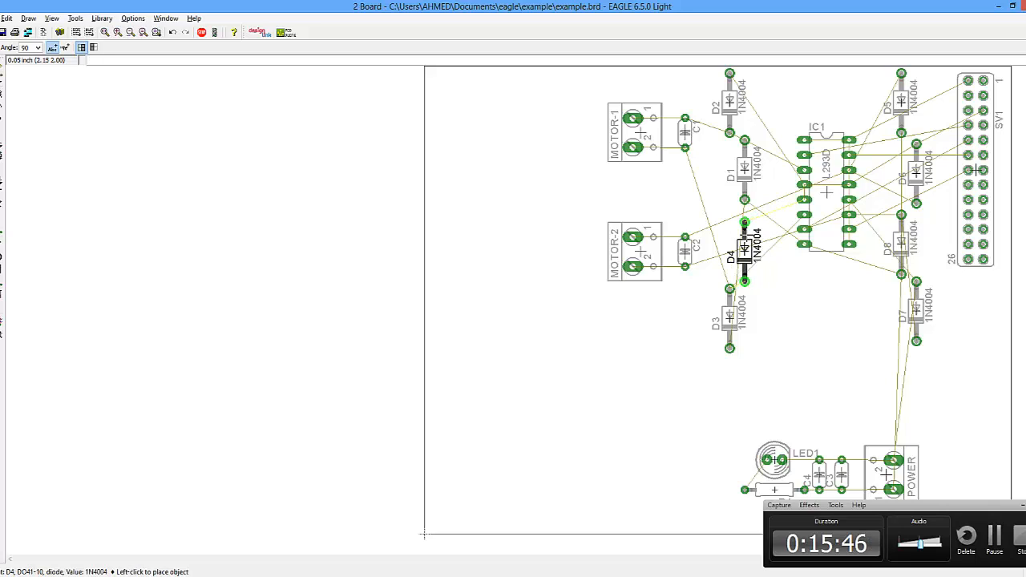
left_click(746, 234)
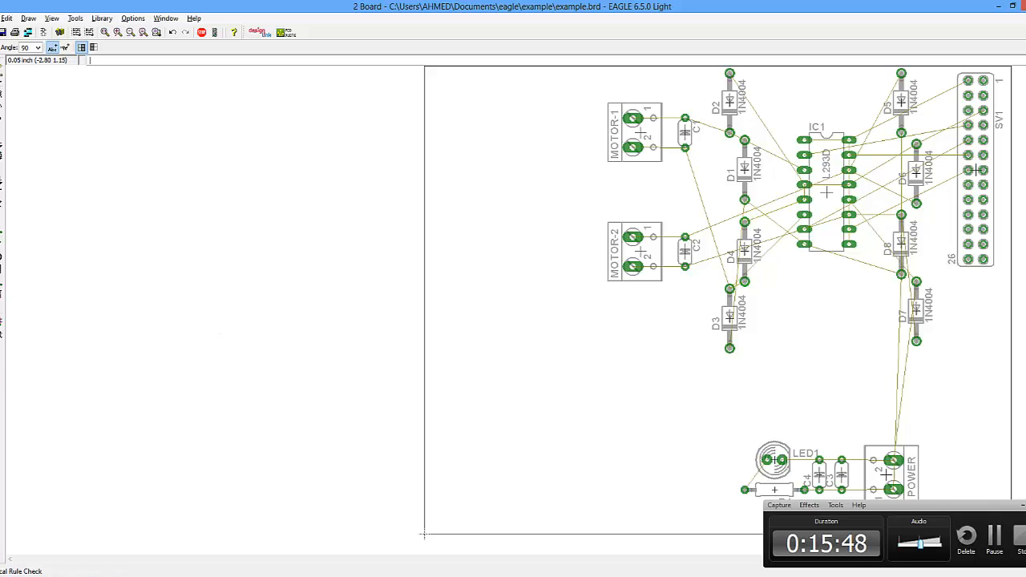
left_click(5, 328)
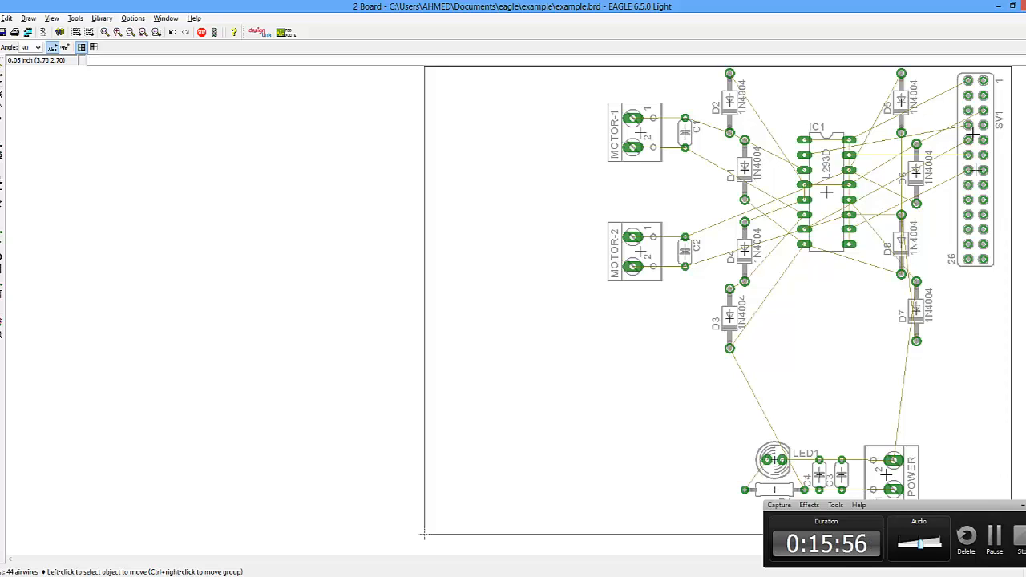
- Swap diodes D5 and D6 so D6 sits at the top of the right diode column and D5 below it
left_click(901, 109)
left_click(901, 178)
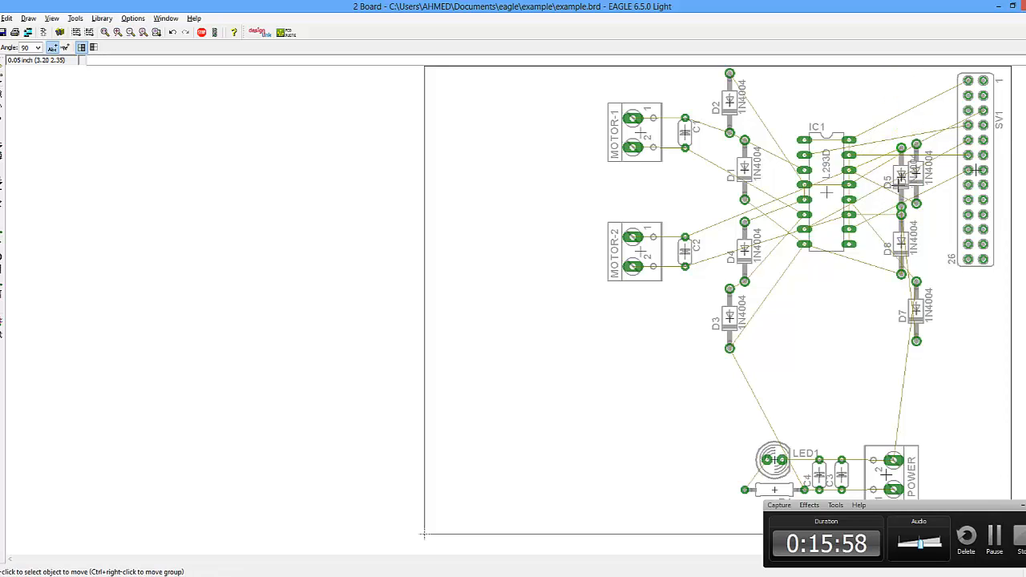
left_click(917, 173)
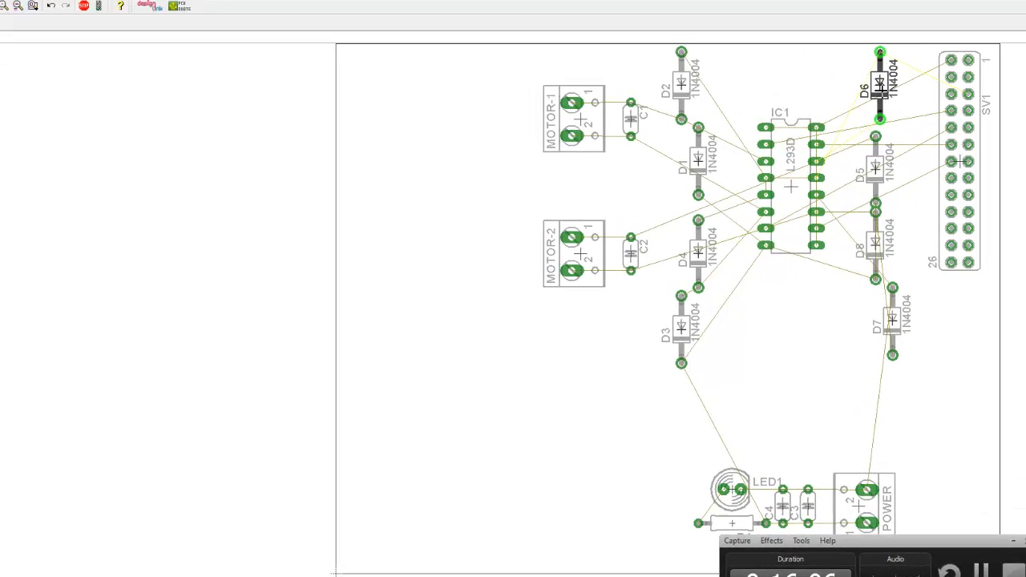
left_click(833, 56)
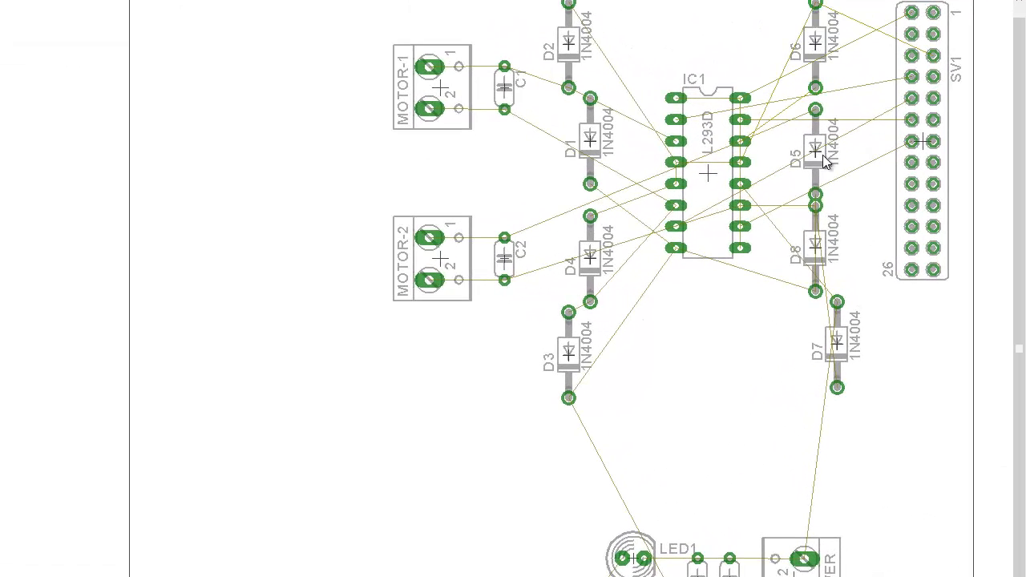
left_click(831, 154)
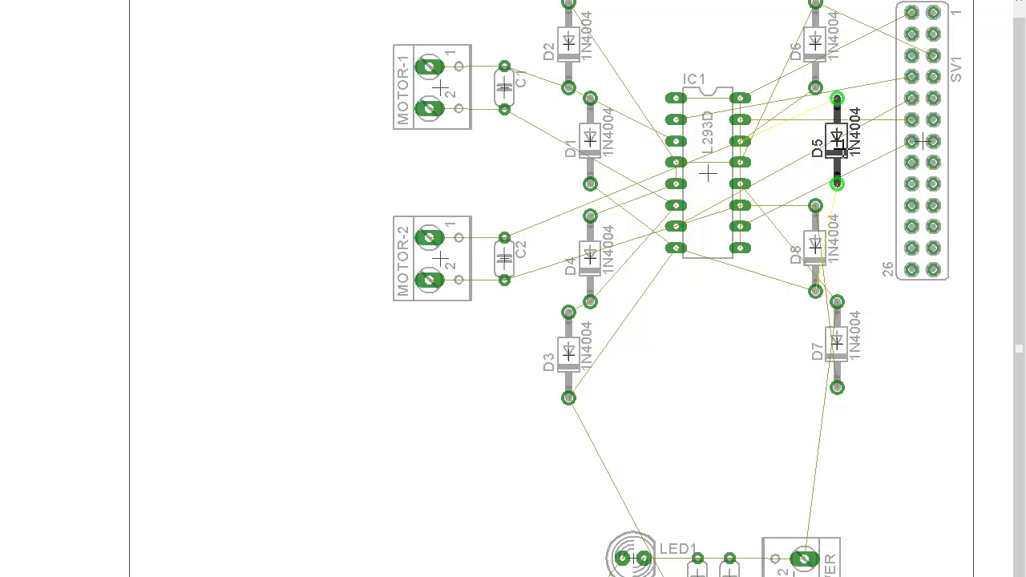
left_click(842, 153)
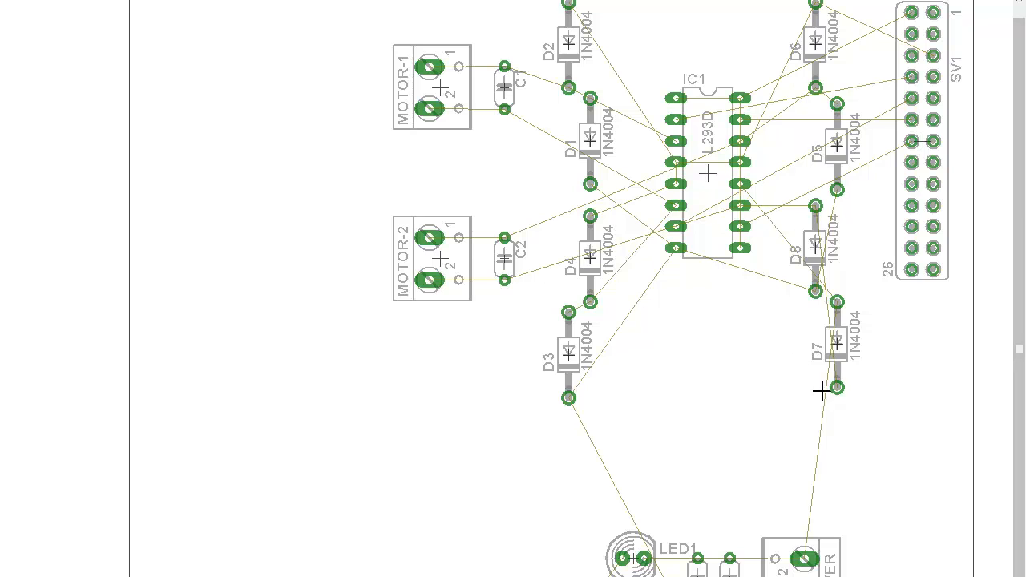
- Rearrange D7 and D8 in the right diode column, placing D7 below D5 and D8 beneath D7
left_click(837, 346)
left_click(869, 278)
left_click(815, 250)
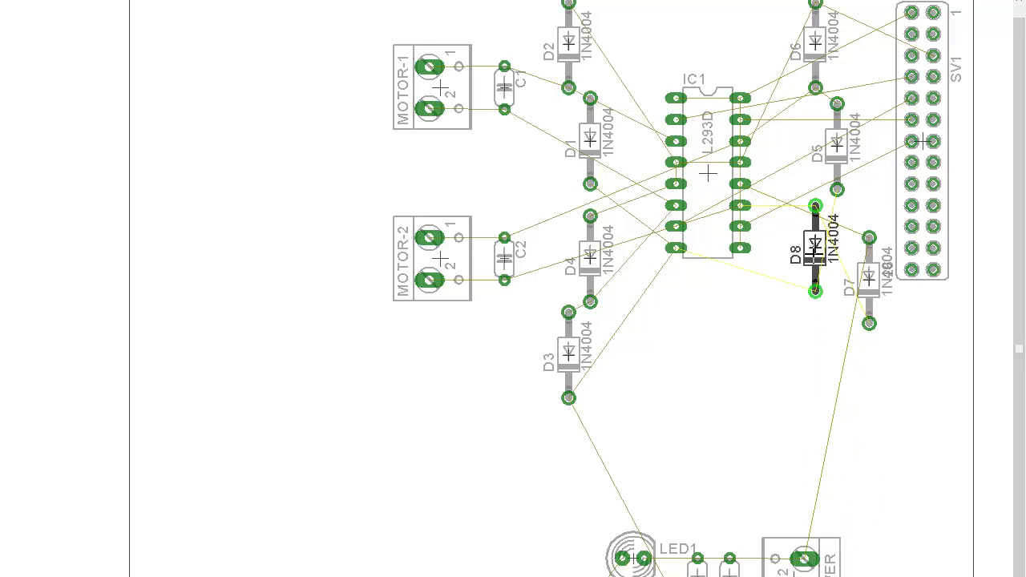
left_click(815, 376)
left_click(872, 300)
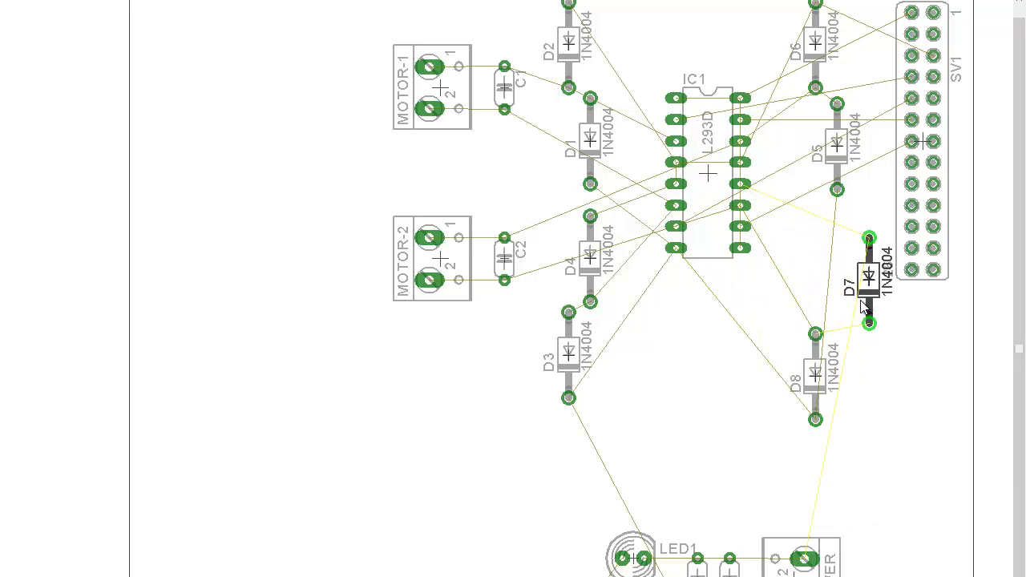
left_click(858, 293)
left_click(857, 293)
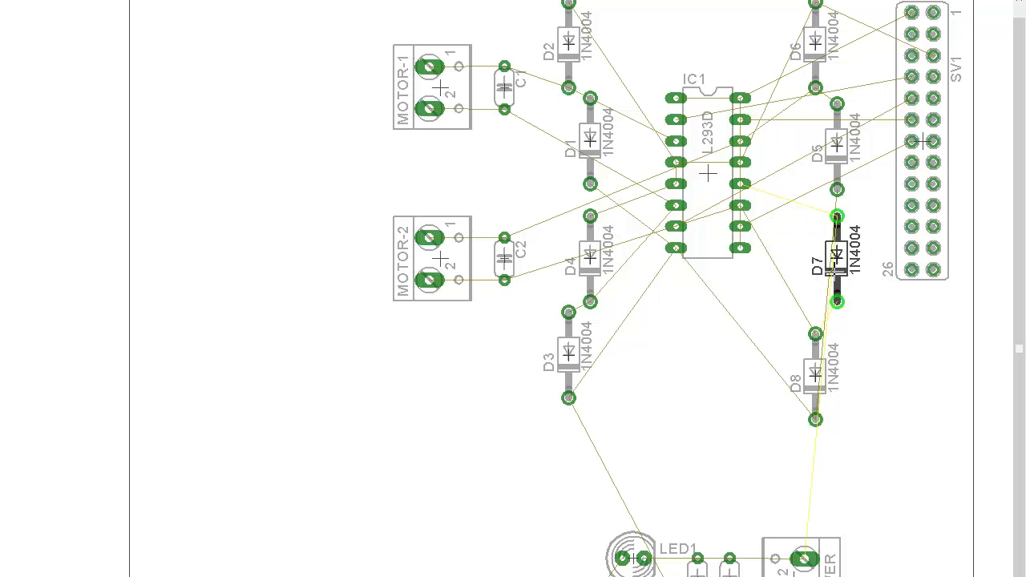
left_click(837, 258)
left_click(816, 376)
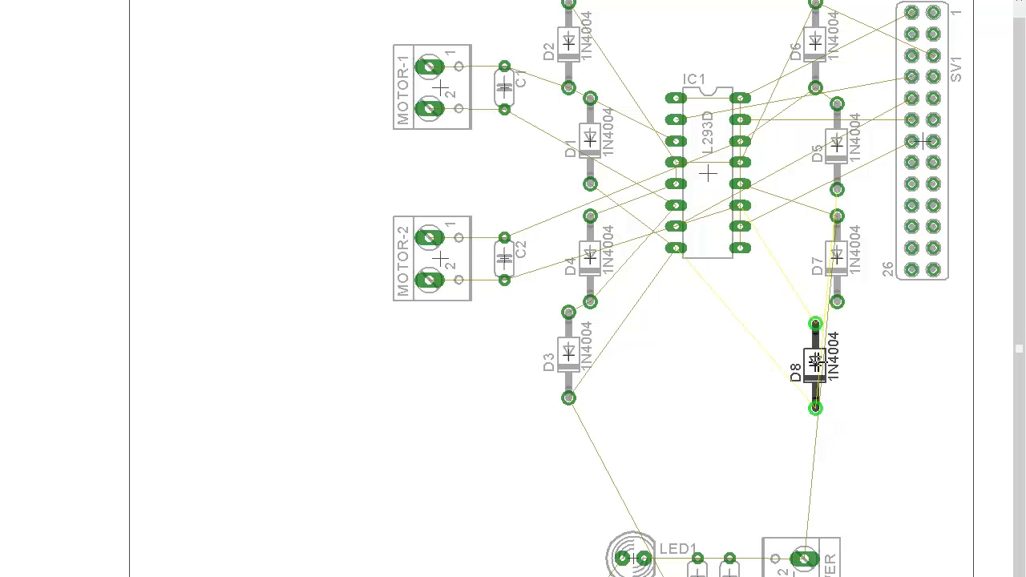
left_click(815, 356)
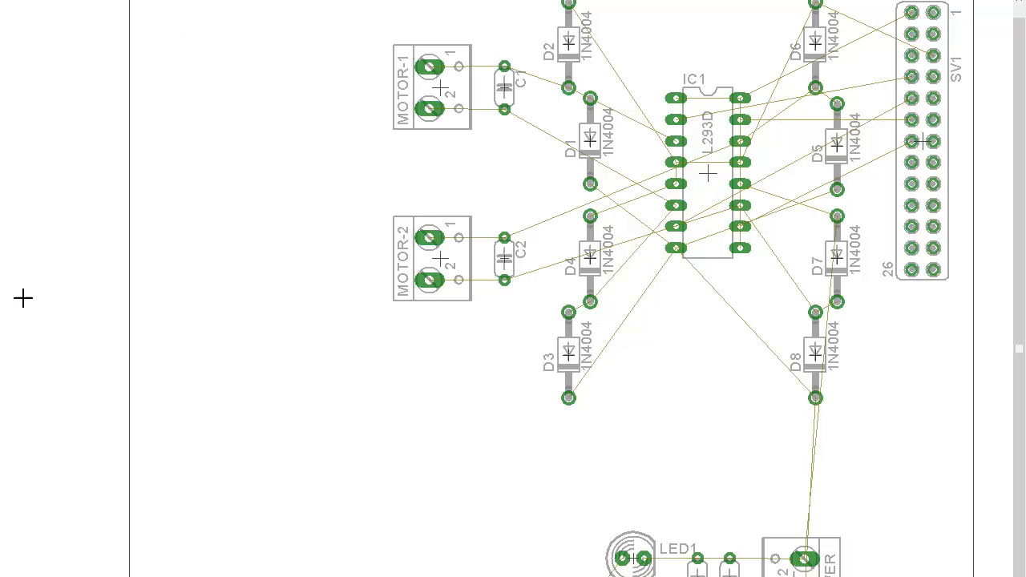
- Group the LED1, R1, C3, C4 and POWER section and move it up to the board's right side below D8
scroll(729, 441, "down", 2)
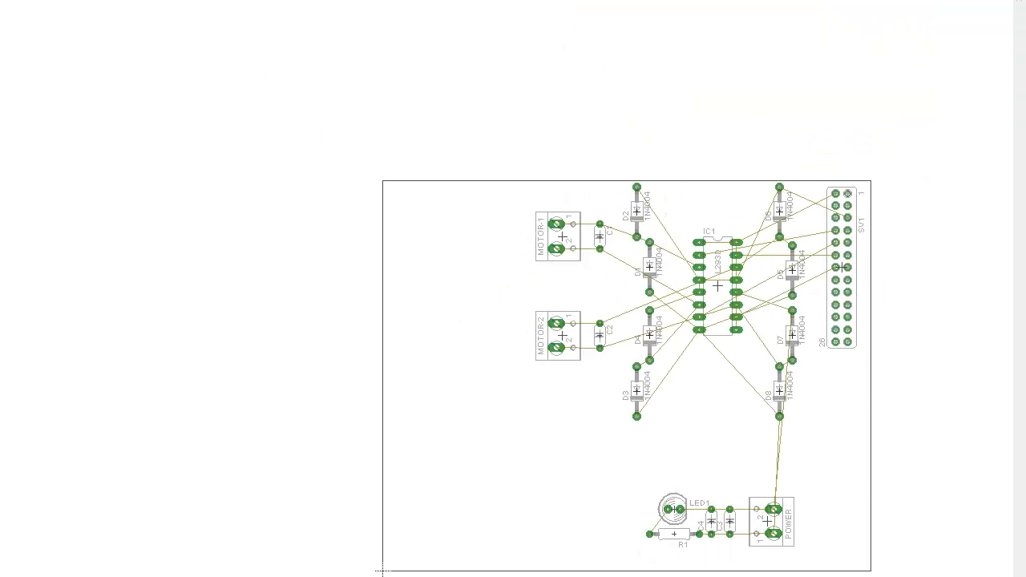
scroll(735, 553, "up", 3)
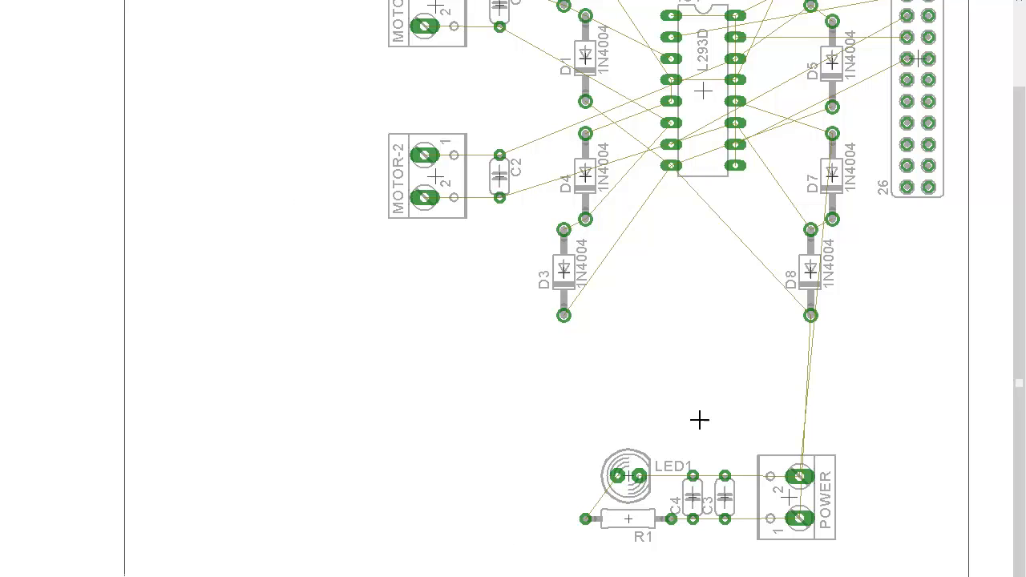
left_click_drag(518, 559, 875, 414)
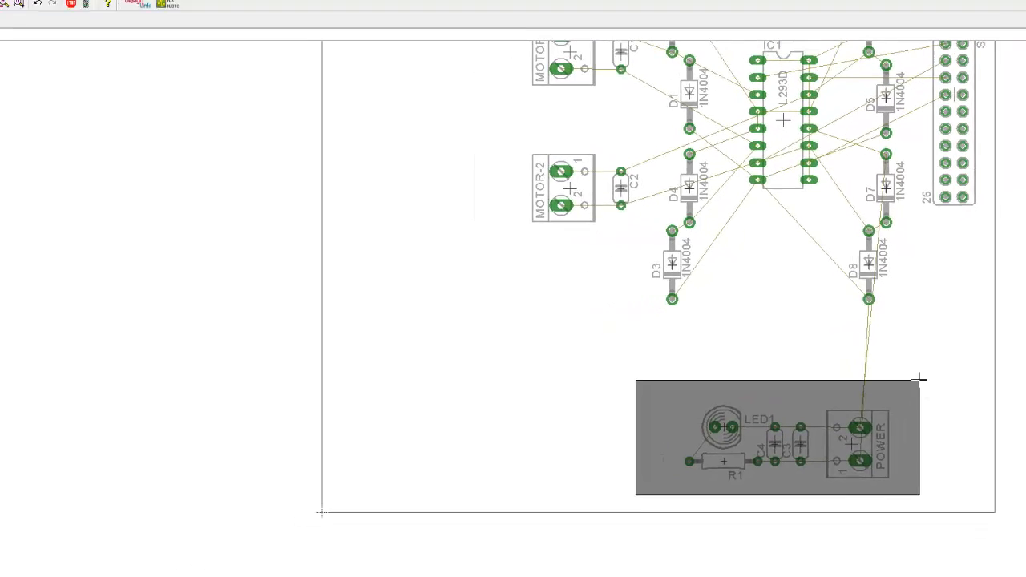
left_click_drag(921, 377, 921, 377)
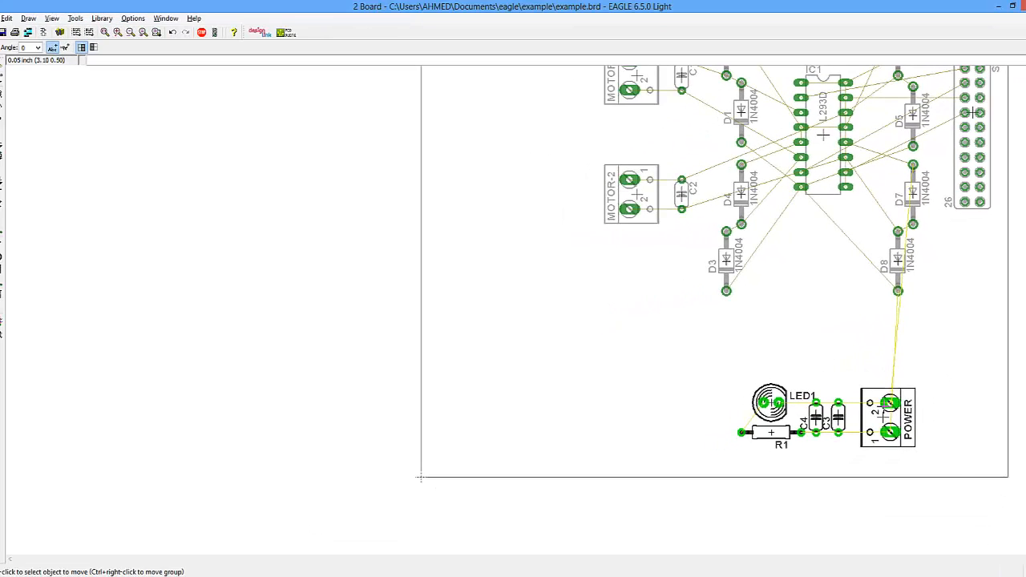
right_click(854, 437)
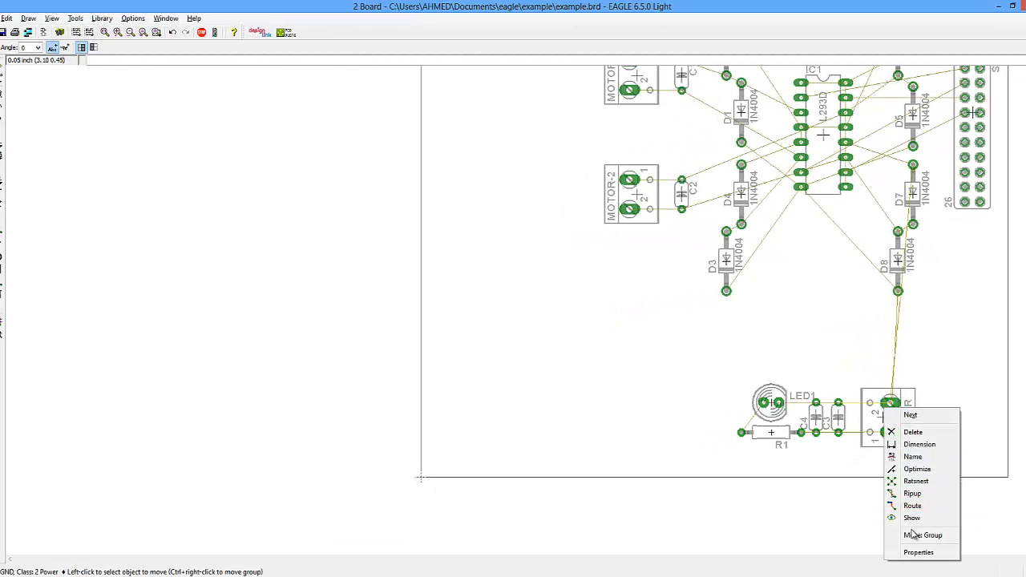
left_click(914, 535)
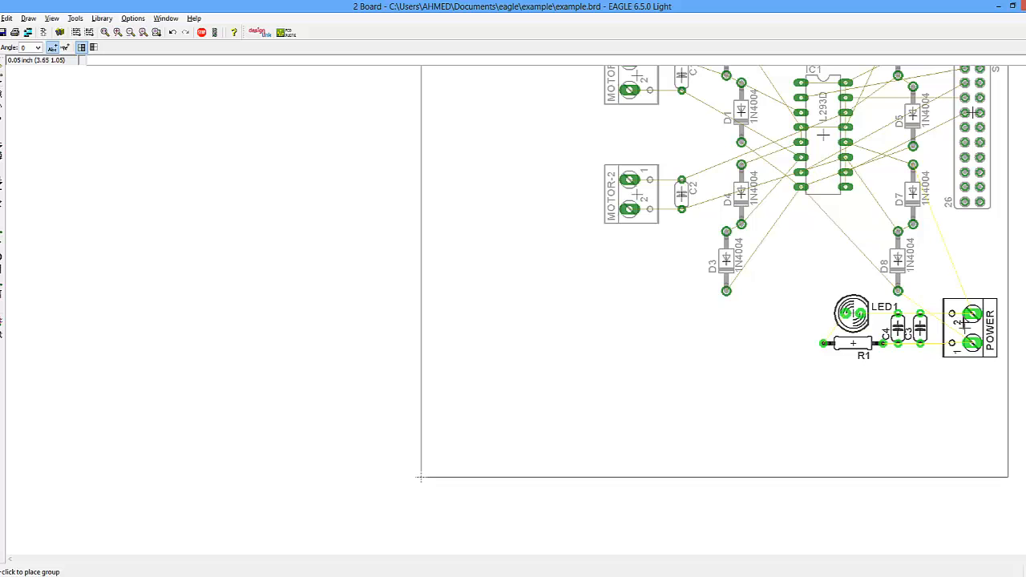
left_click(969, 328)
- Shrink the board outline by moving its left and bottom edges close to the components
scroll(802, 313, "down", 5)
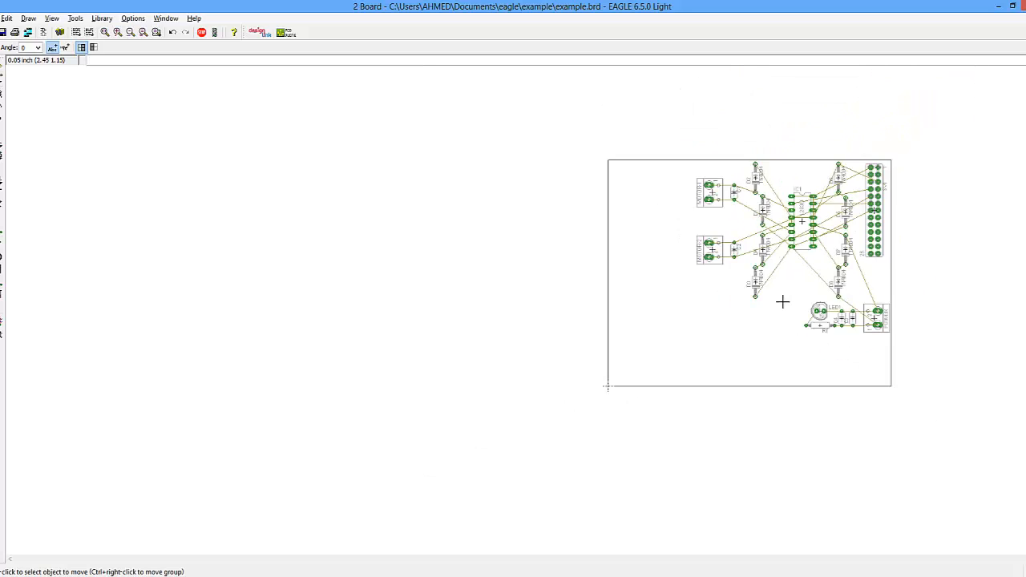
scroll(783, 208, "up", 4)
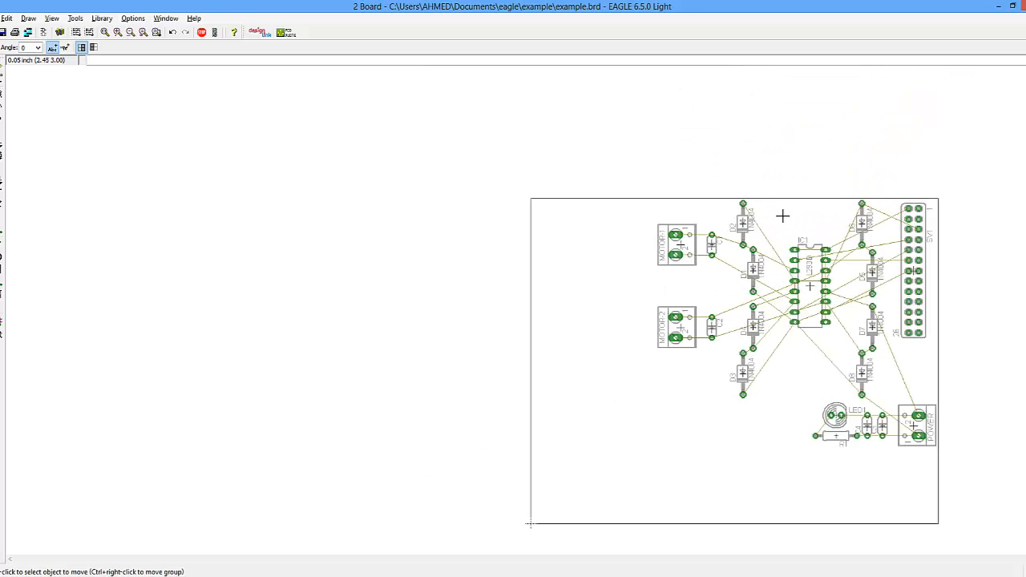
scroll(781, 216, "up", 1)
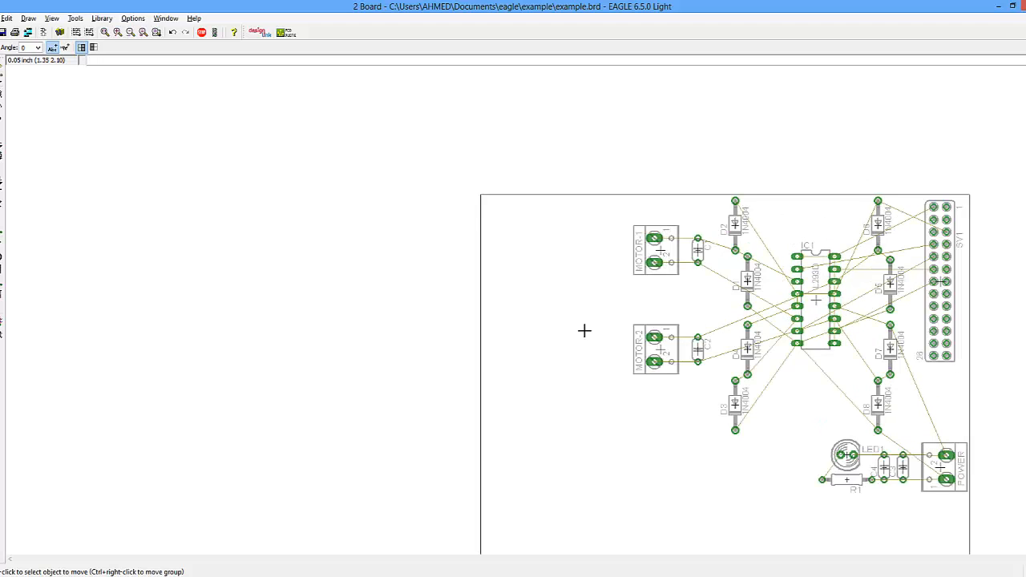
left_click(1, 394)
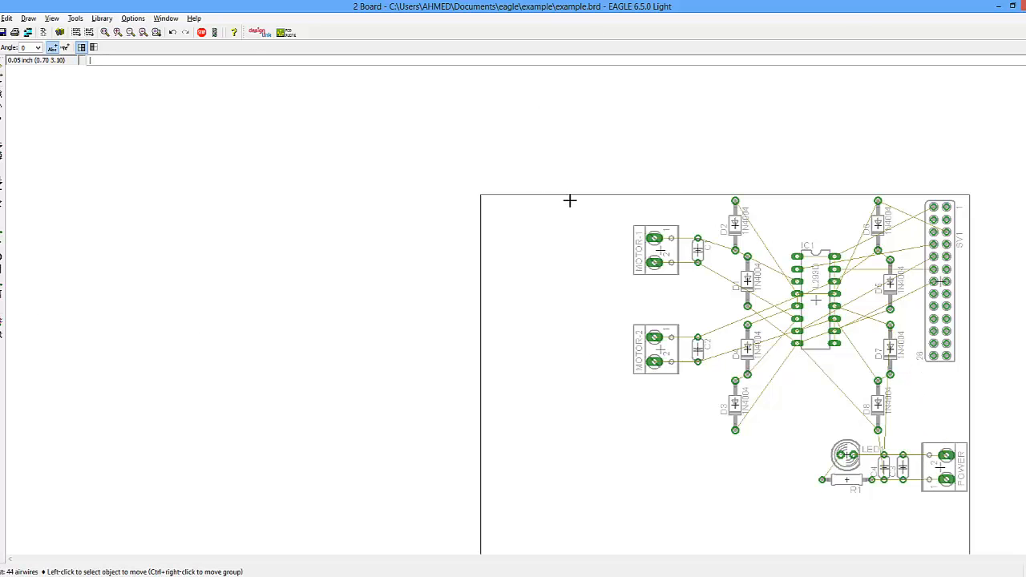
scroll(540, 193, "down", 2)
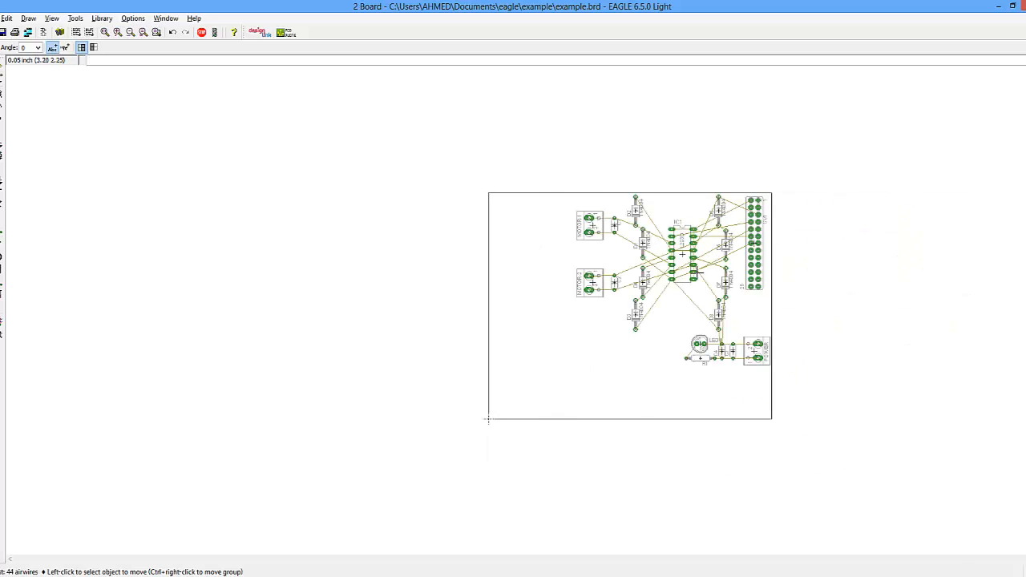
scroll(568, 320, "up", 3)
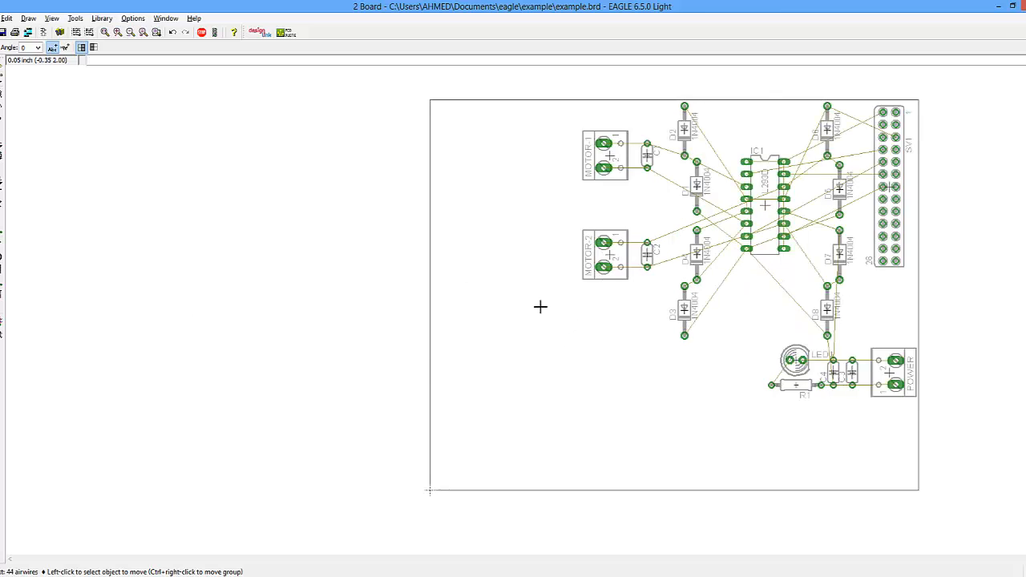
left_click(431, 308)
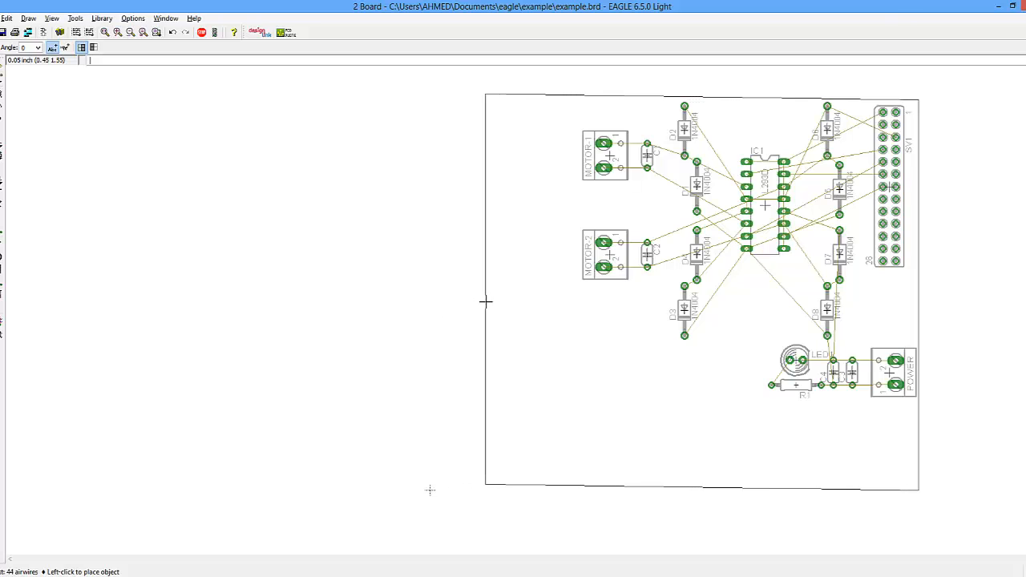
left_click(581, 304)
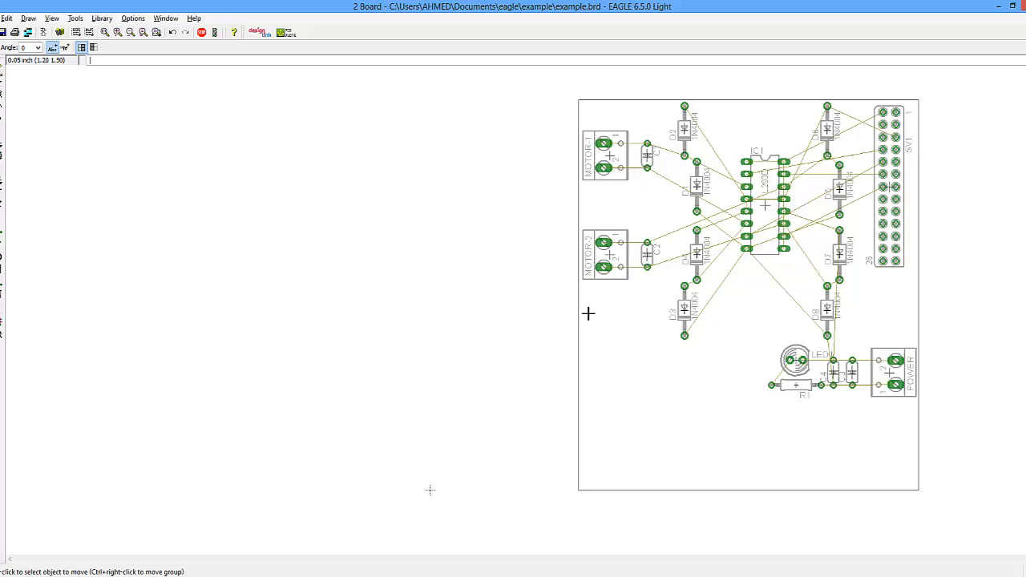
left_click(817, 488)
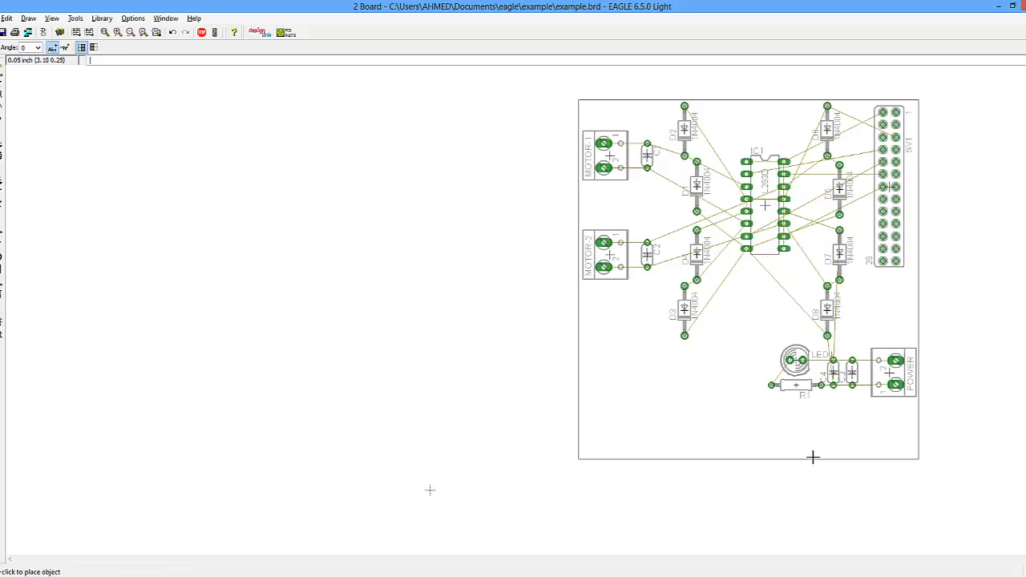
left_click(815, 397)
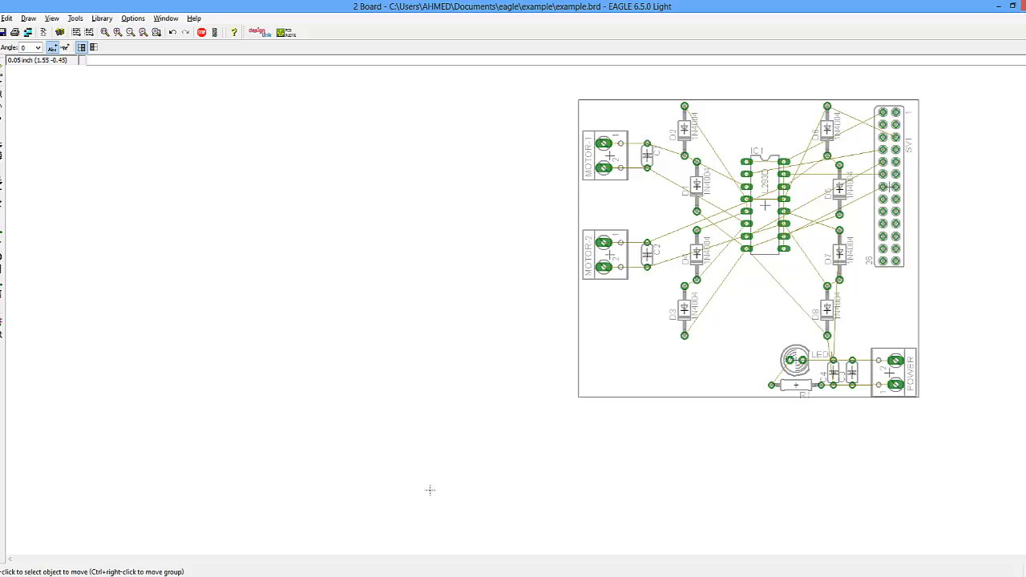
- Start the Route tool with wire width 1mm, round vias, via diameter 0.066 and drill 0.8mm
mouse_move(175, 576)
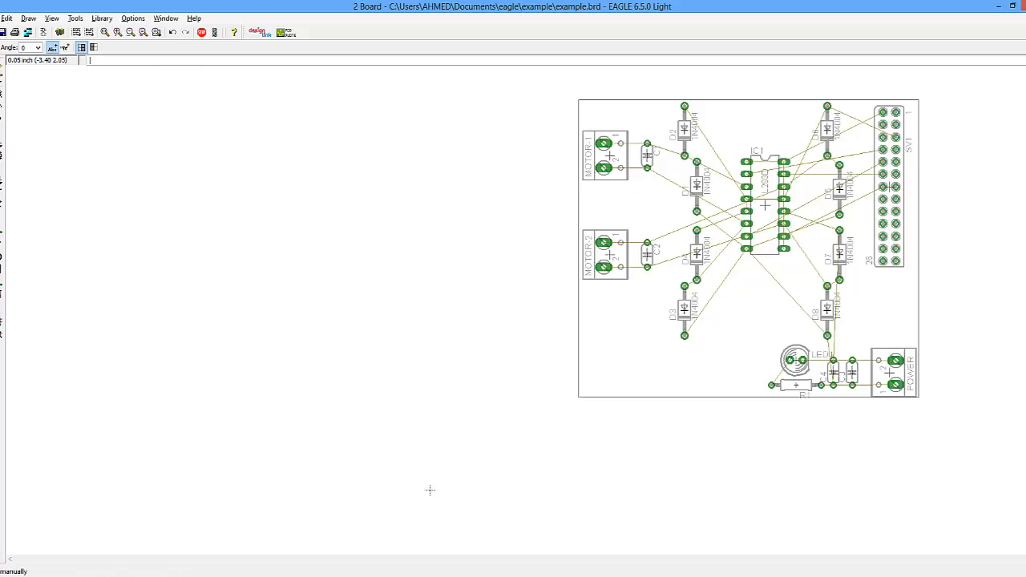
left_click(4, 252)
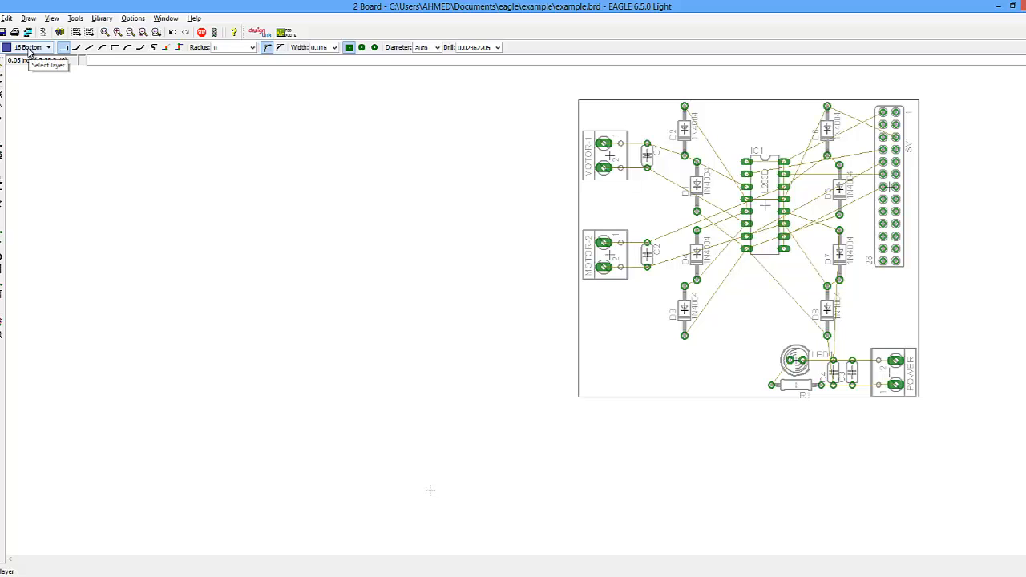
double_click(322, 48)
type("1mm")
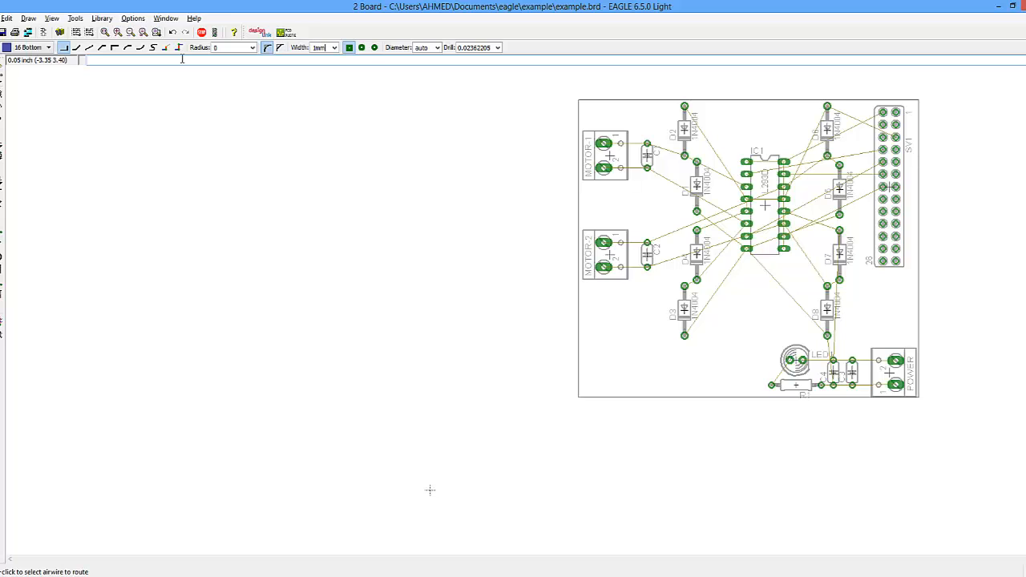
key("Return")
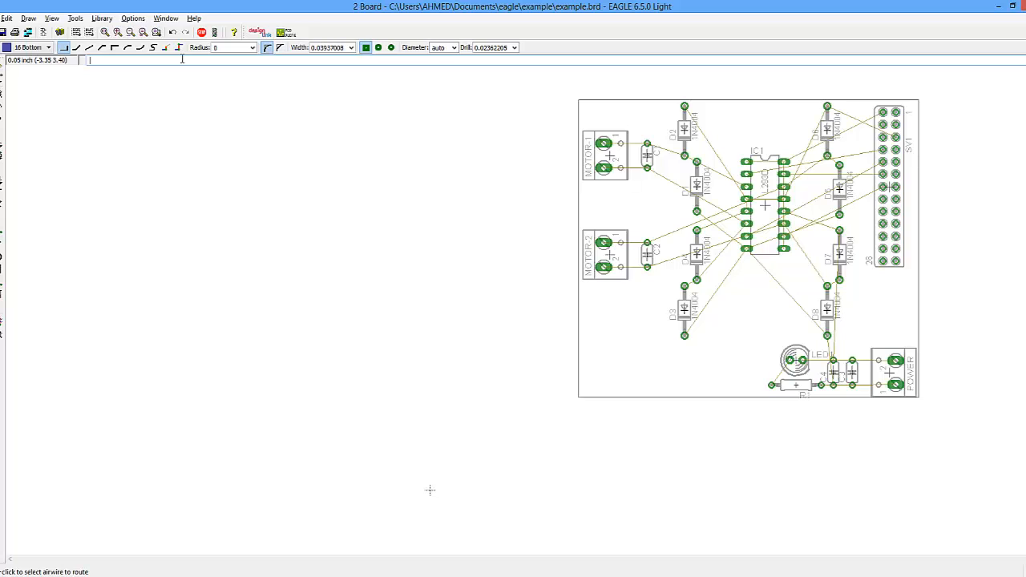
left_click(382, 51)
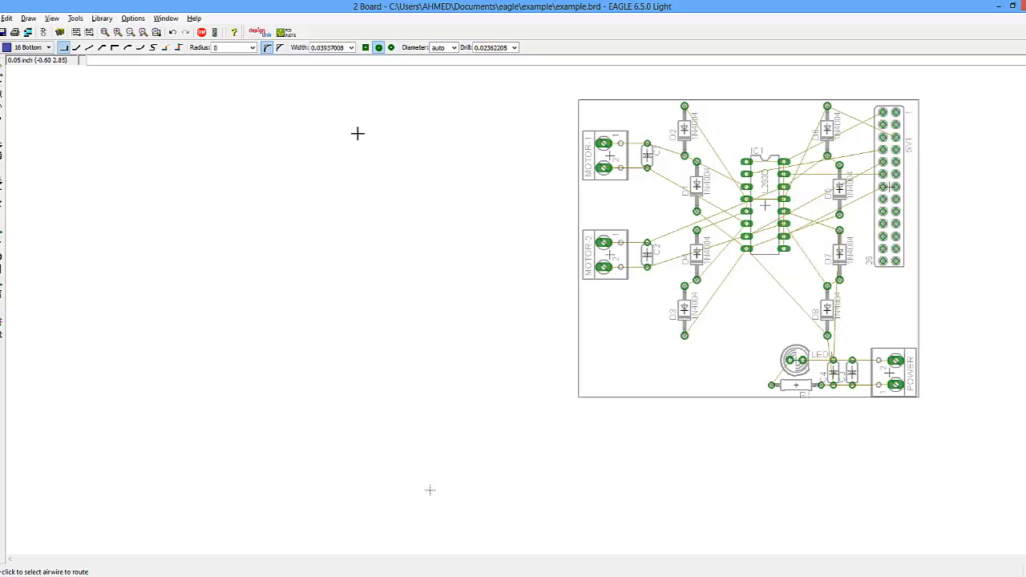
left_click(454, 47)
left_click(443, 122)
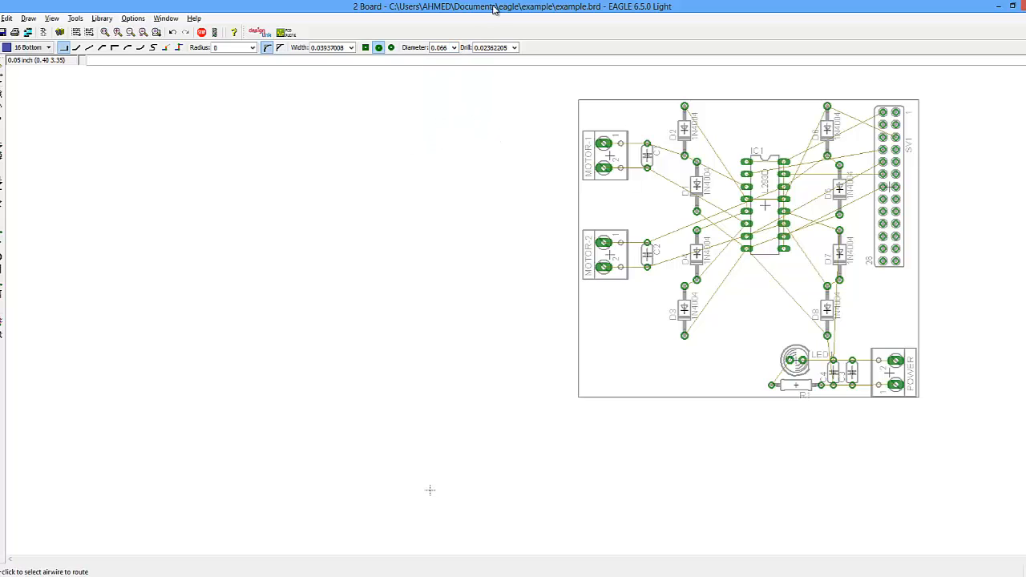
double_click(499, 47)
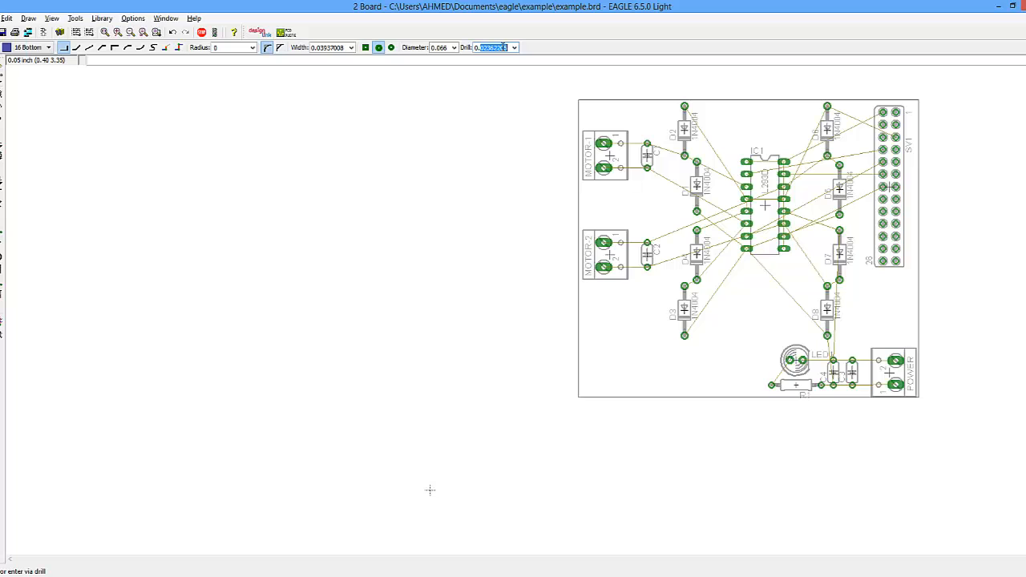
type("0.")
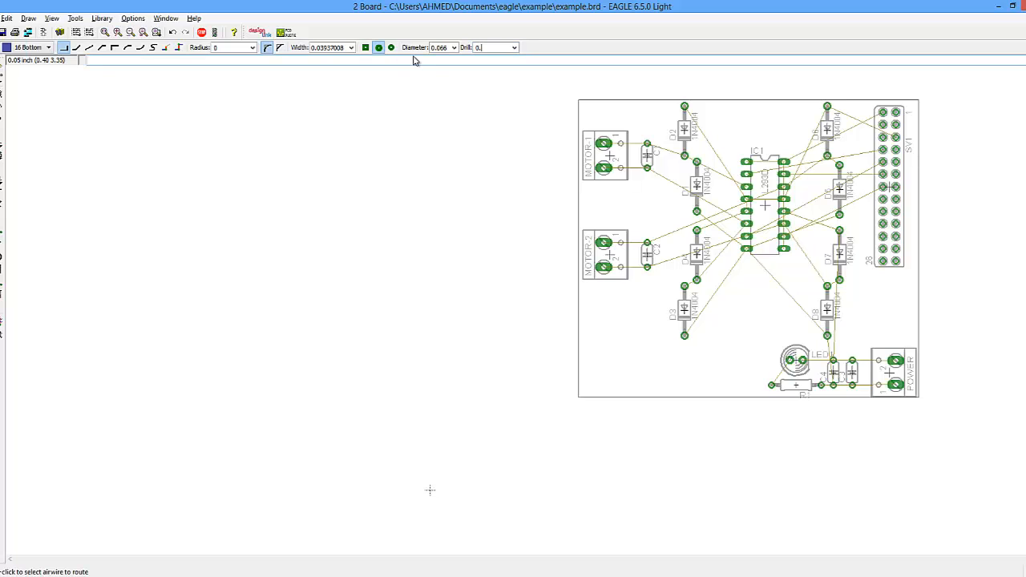
type("8mm")
- Route bottom-layer traces connecting both MOTOR-2 pins to capacitor C2
left_click(604, 267)
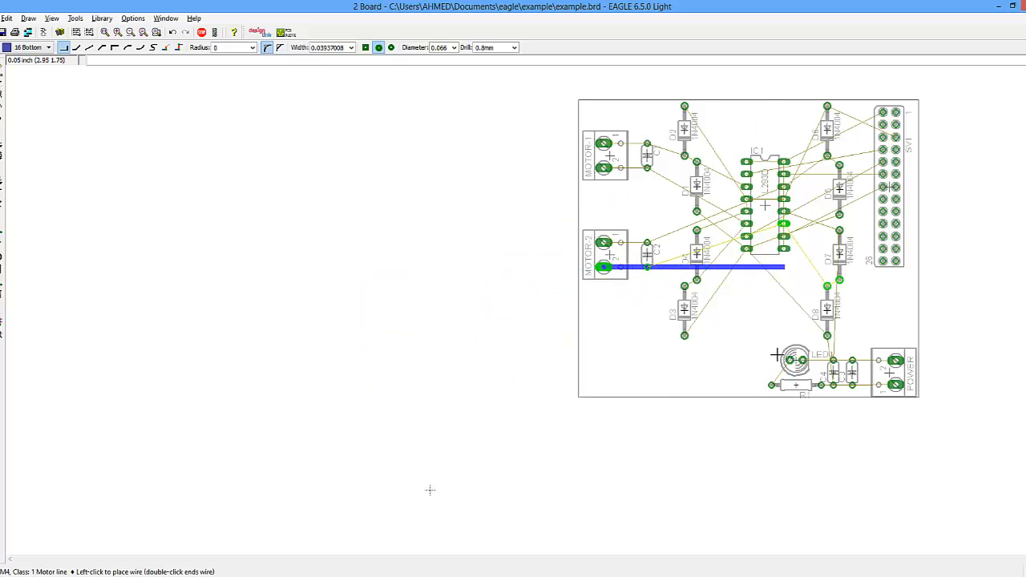
left_click(648, 268)
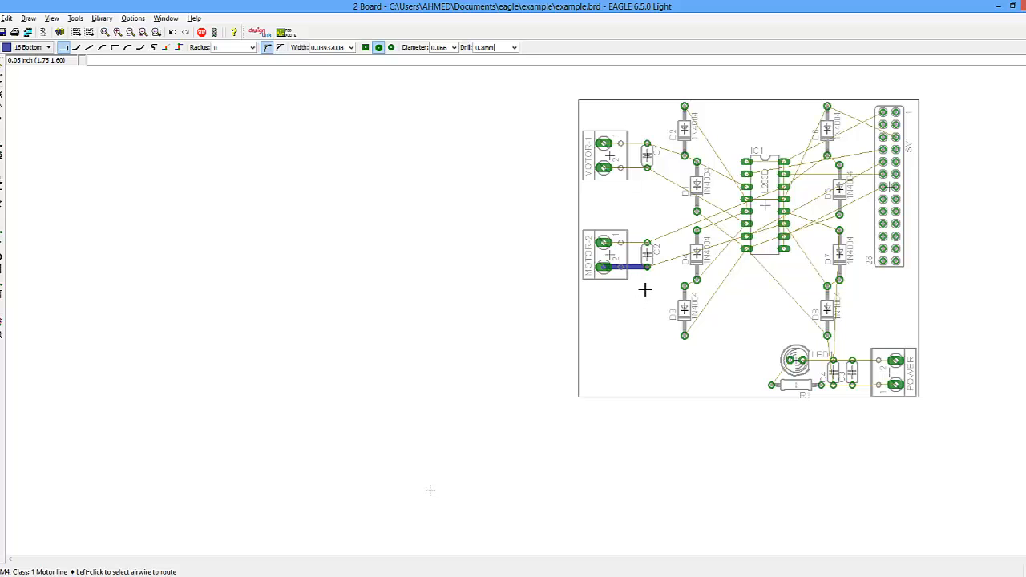
left_click(647, 242)
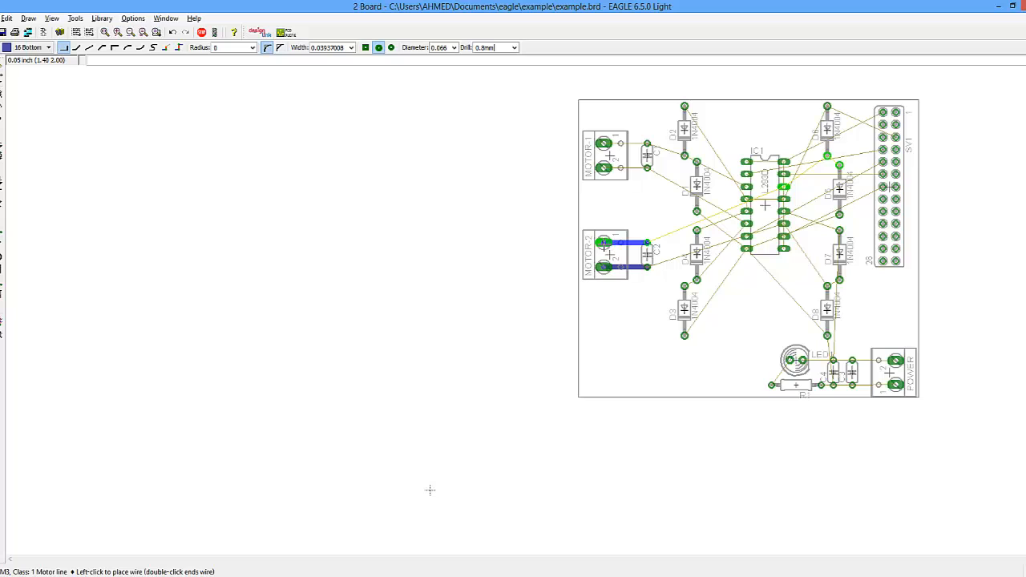
left_click(603, 242)
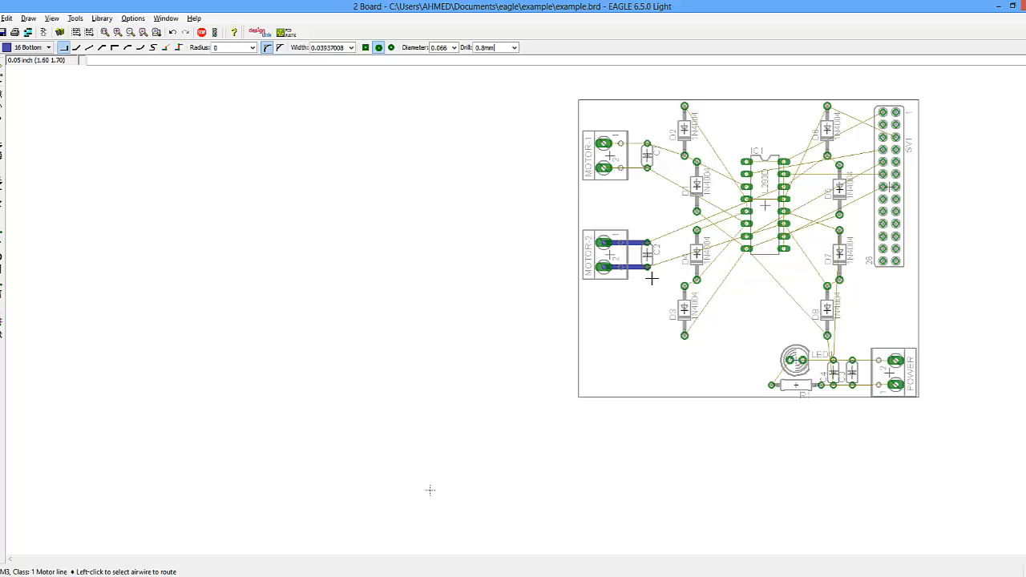
- Route a trace from diode D3 to D4, switching the routing layer to 1 Top
left_click(683, 283)
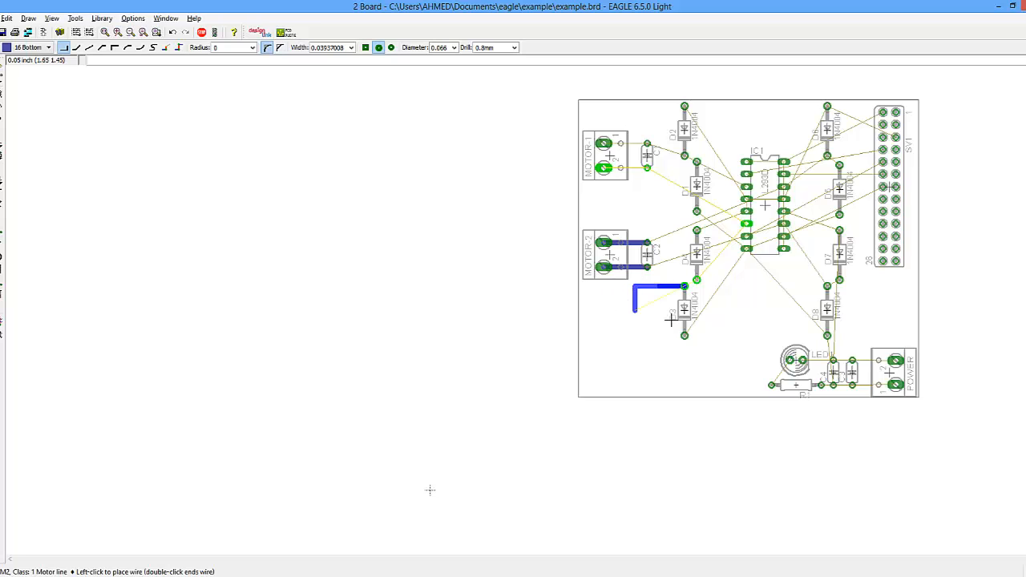
left_click(47, 48)
left_click(46, 60)
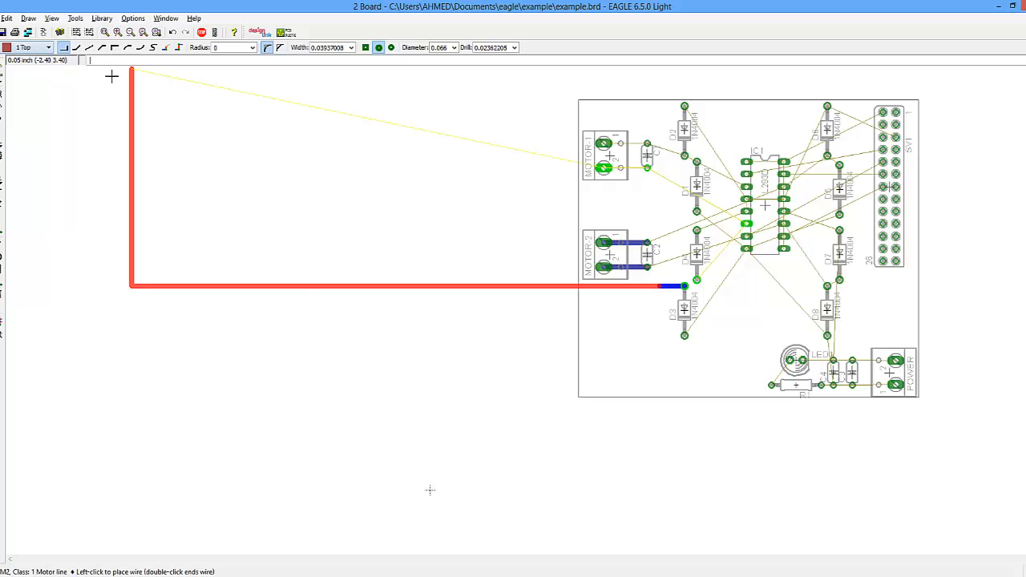
left_click(660, 273)
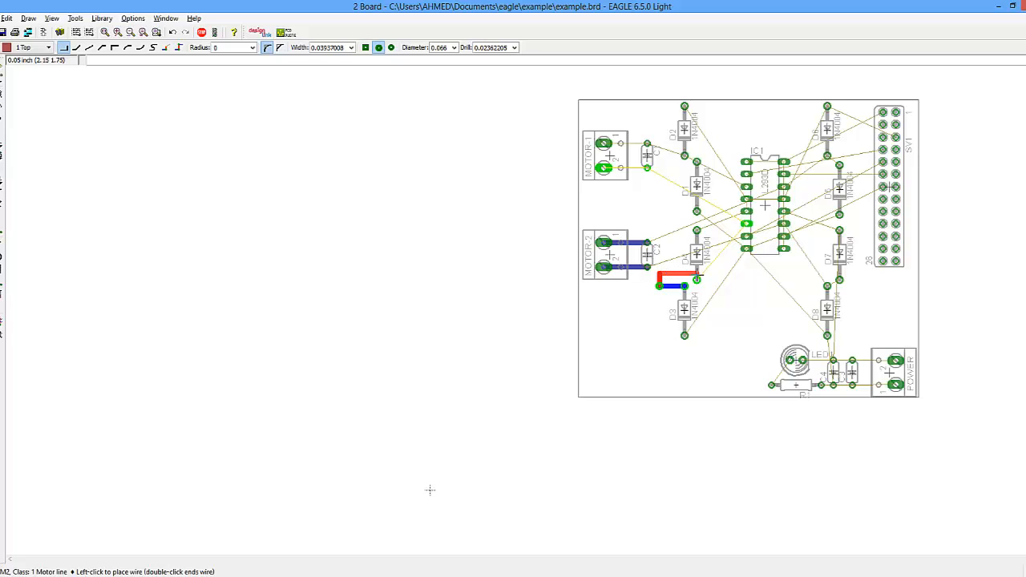
left_click(697, 279)
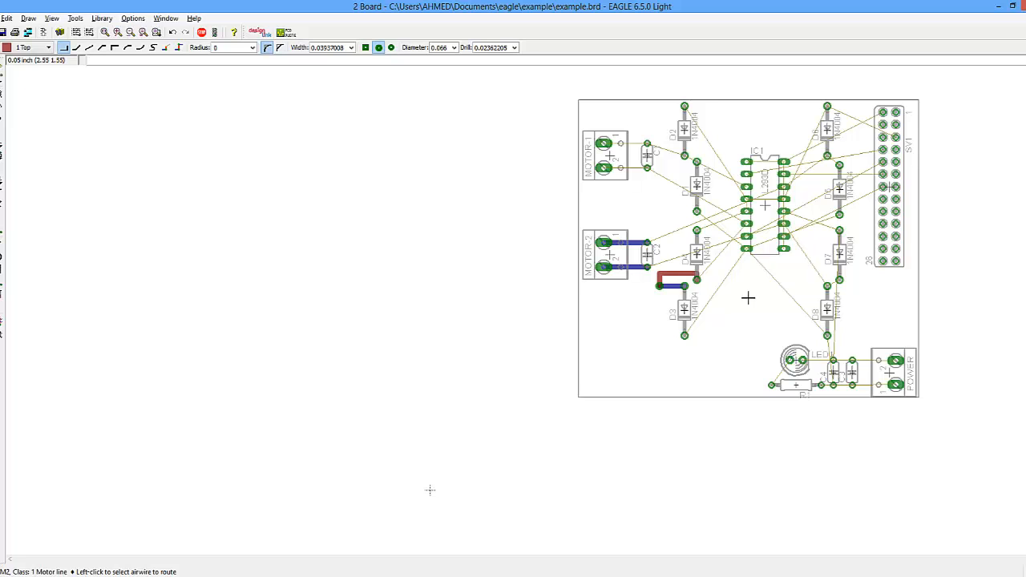
- Rip up the manually routed traces around MOTOR-2, C2, D3 and D4 with the Ripup tool
scroll(673, 287, "up", 4)
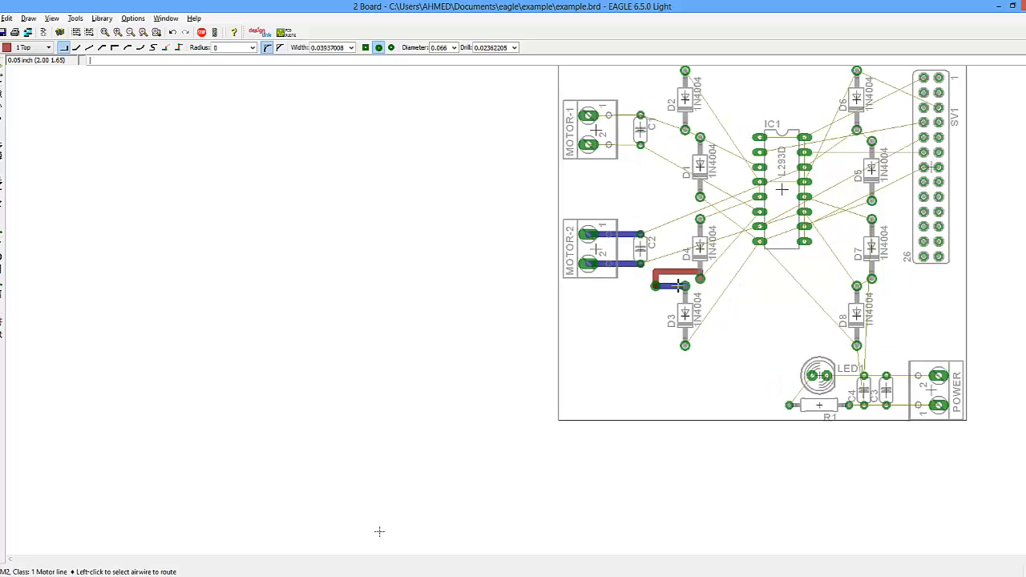
scroll(673, 287, "down", 3)
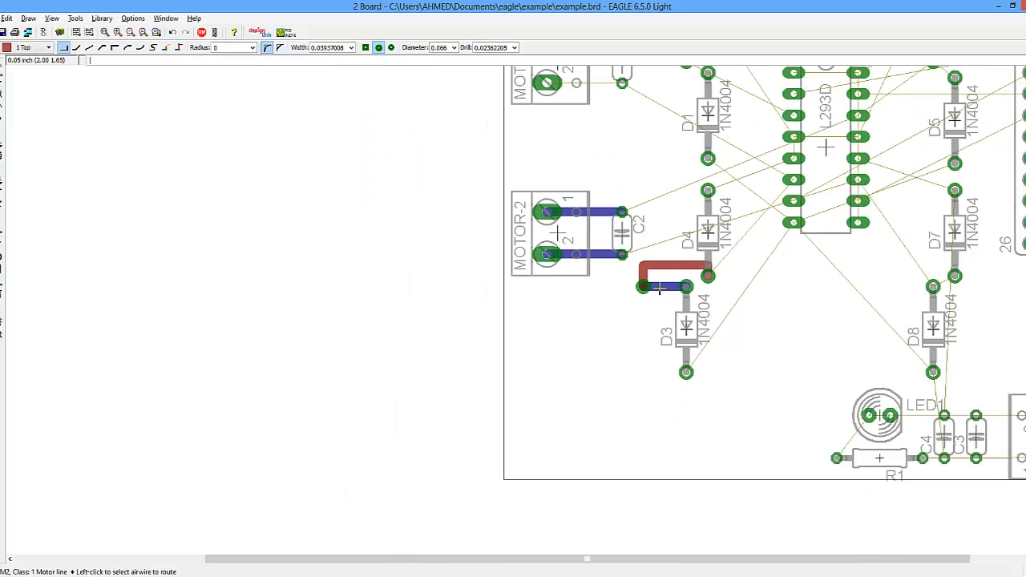
scroll(652, 273, "down", 2)
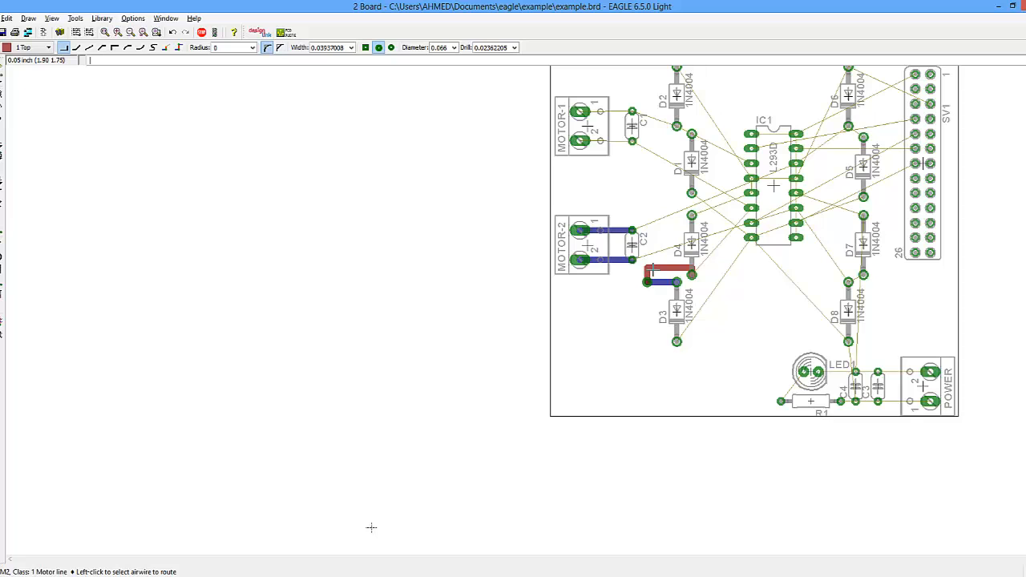
scroll(661, 269, "down", 2)
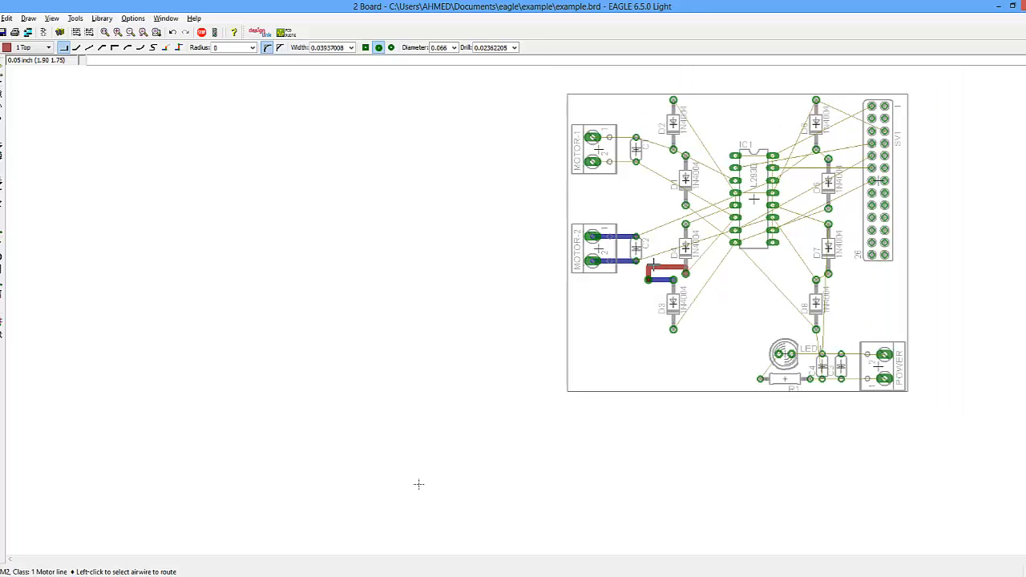
scroll(688, 256, "up", 1)
scroll(858, 143, "up", 1)
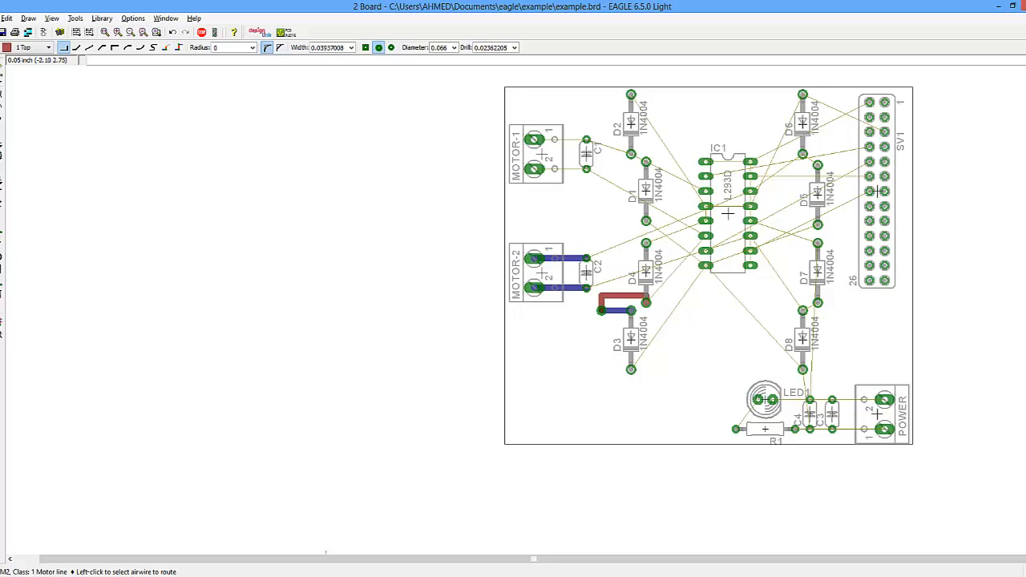
left_click(2, 235)
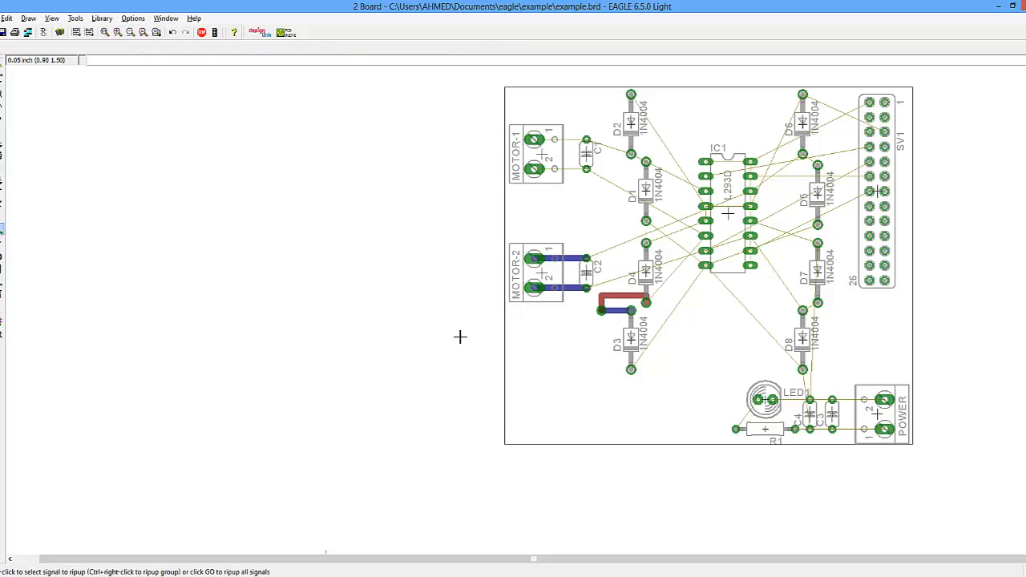
left_click(566, 258)
left_click(567, 287)
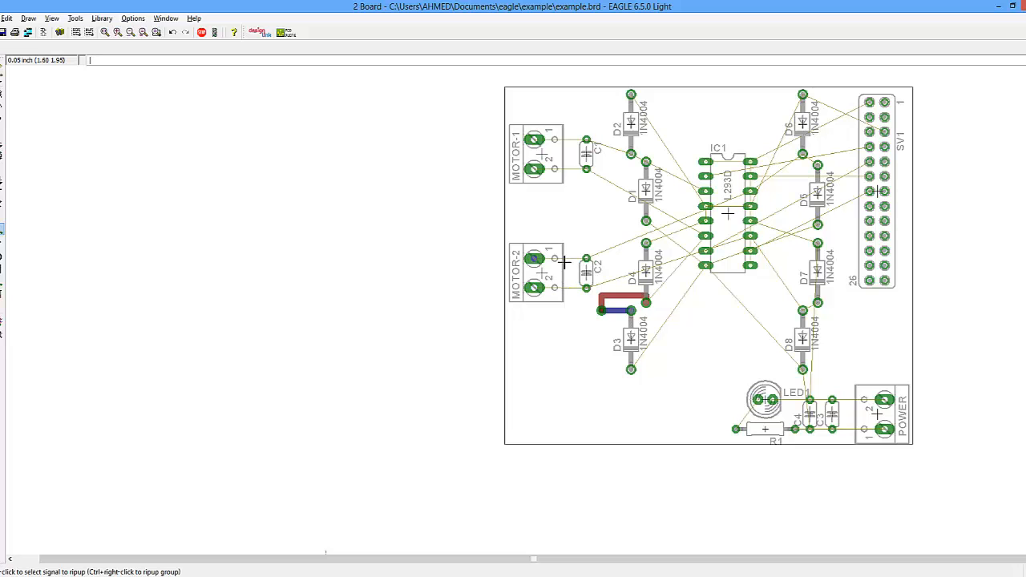
left_click(605, 297)
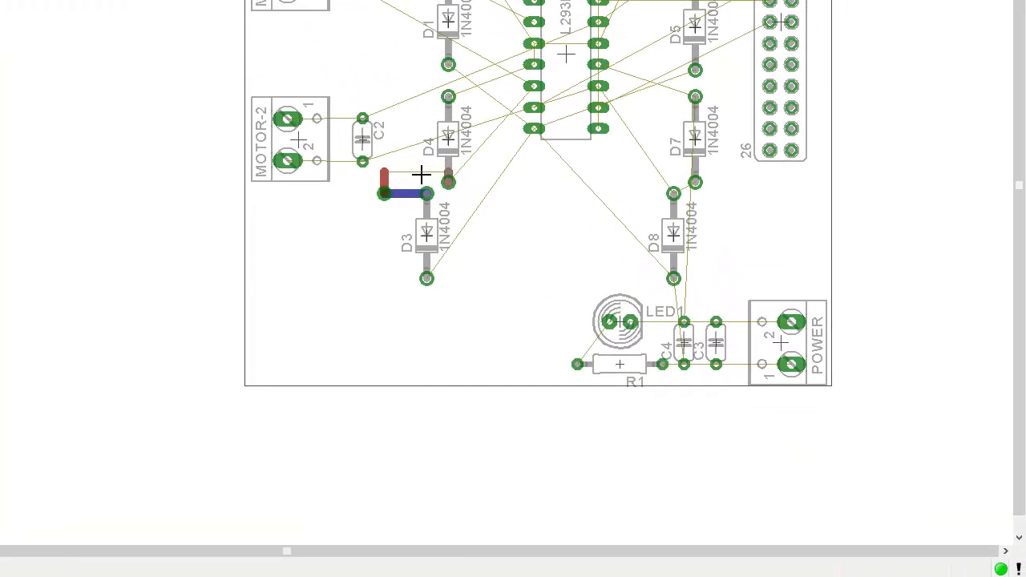
left_click(389, 179)
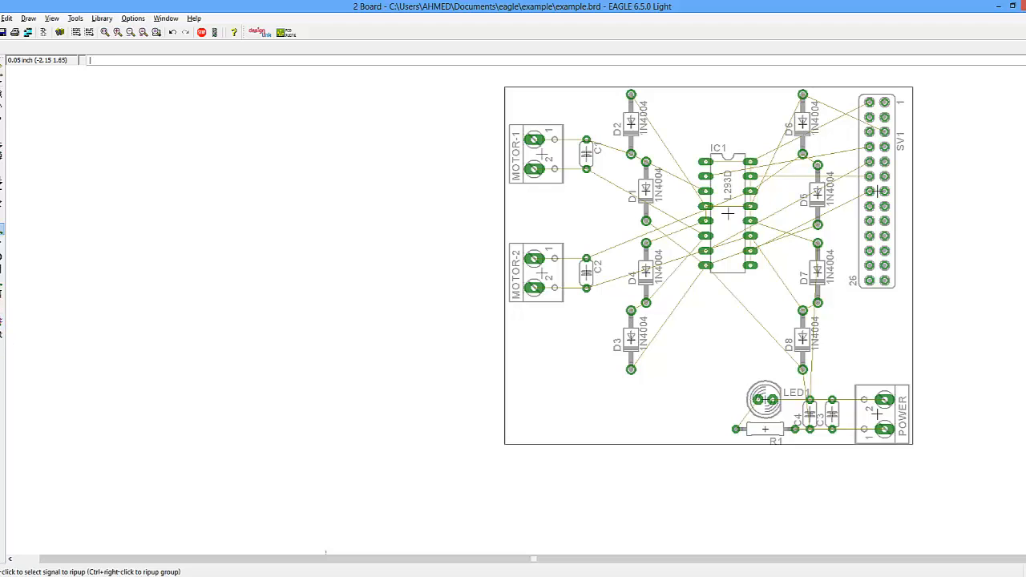
- Run the autorouter with the default setup settings to route the whole board
left_click(2, 33)
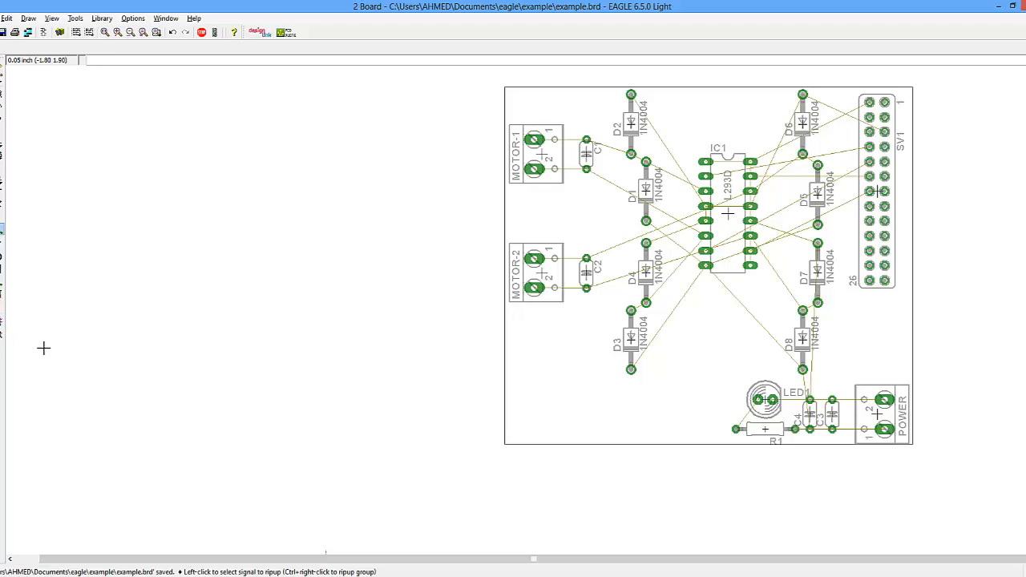
left_click(2, 321)
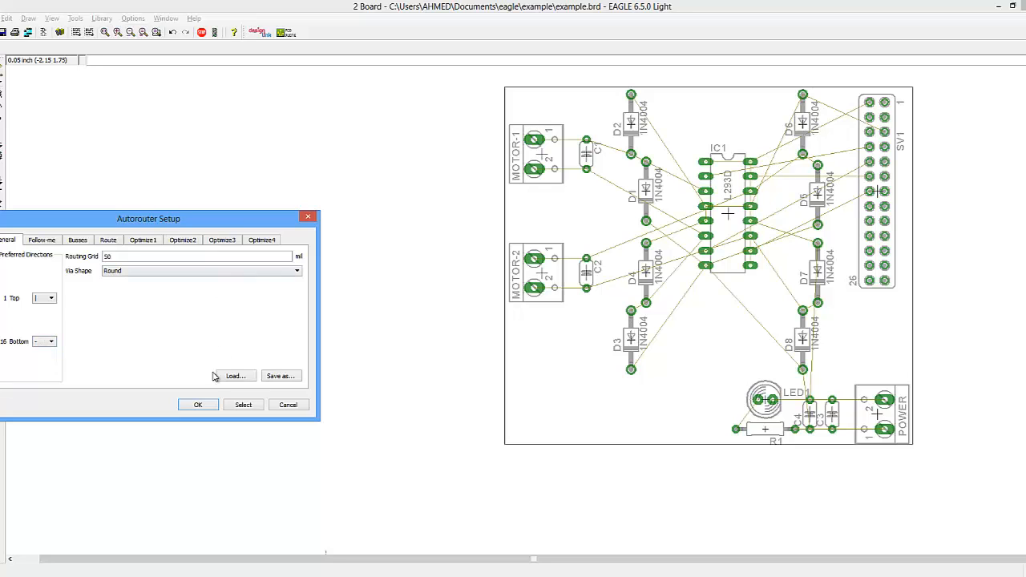
left_click(199, 405)
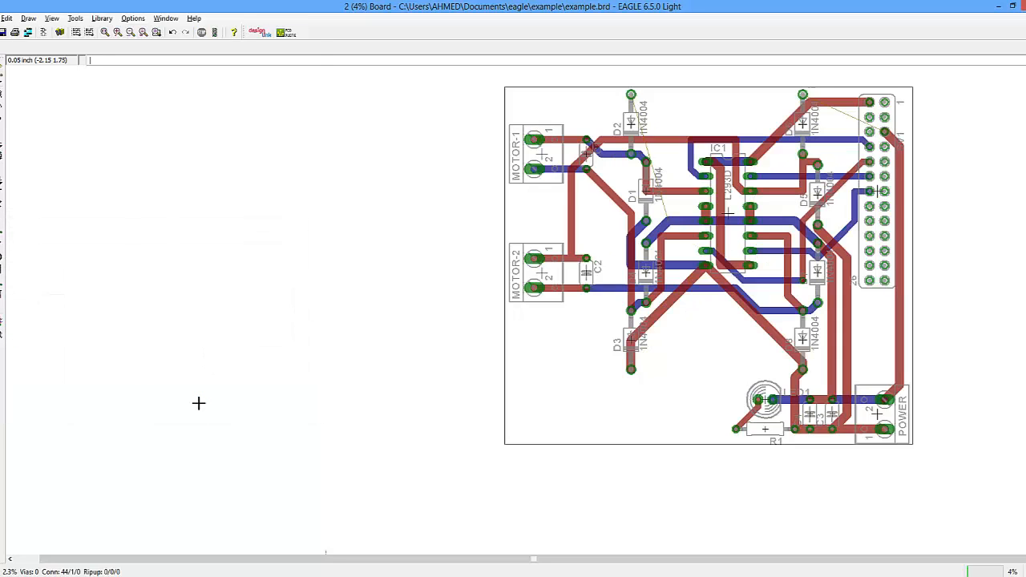
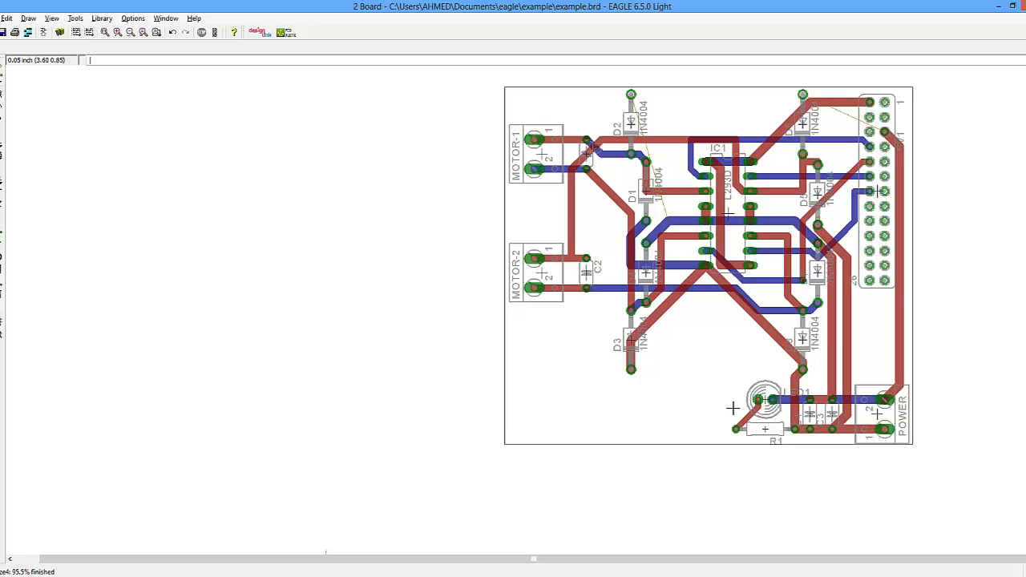
- Switch to the web browser and search Google for "screw terminal black"
left_click(321, 576)
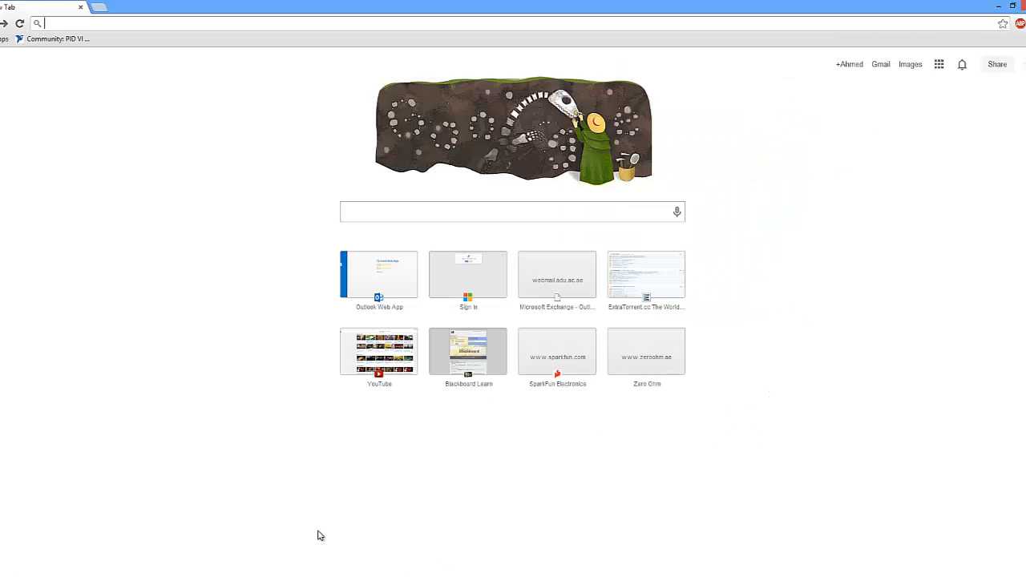
left_click(365, 214)
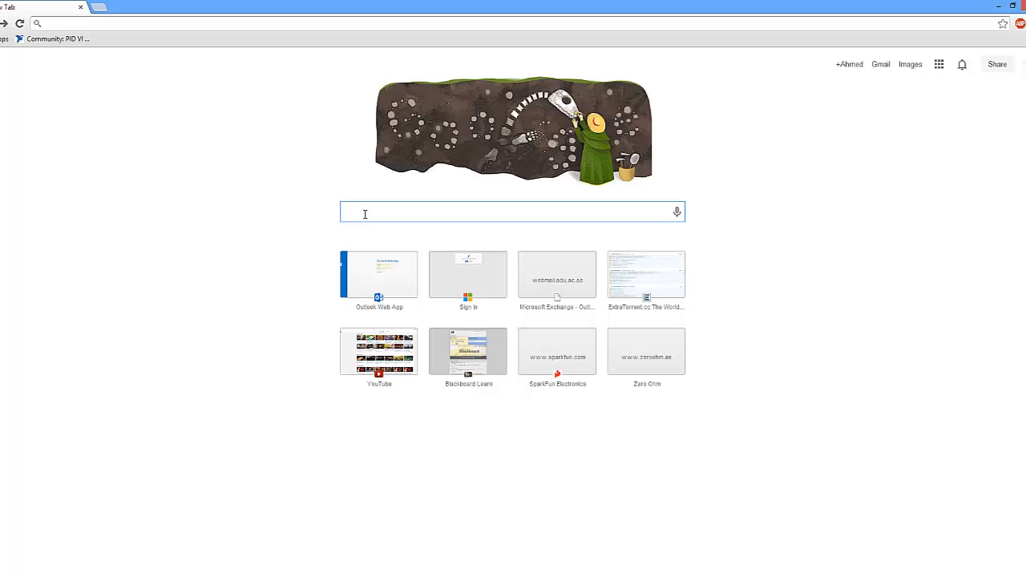
type("screw termi")
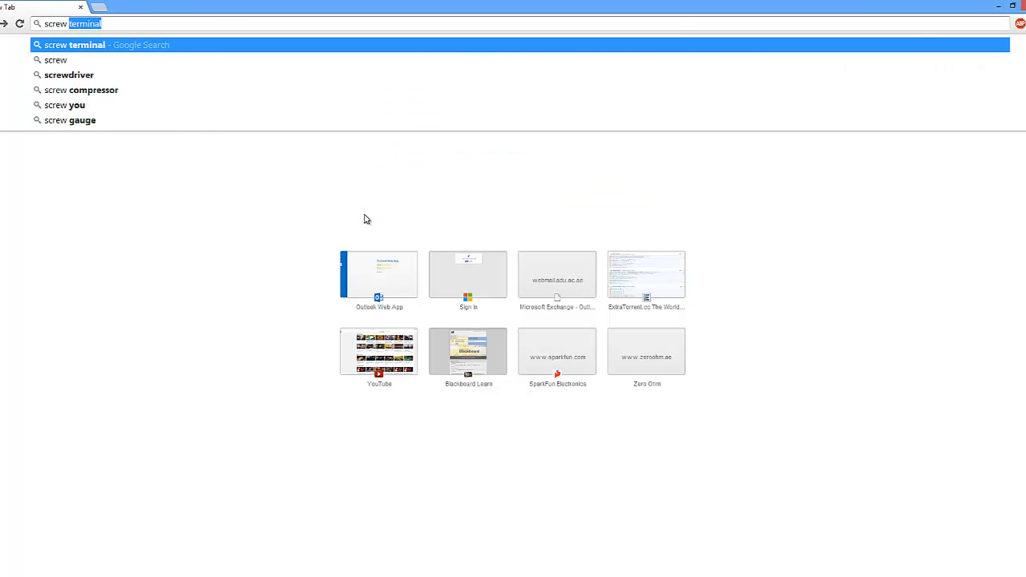
type("n")
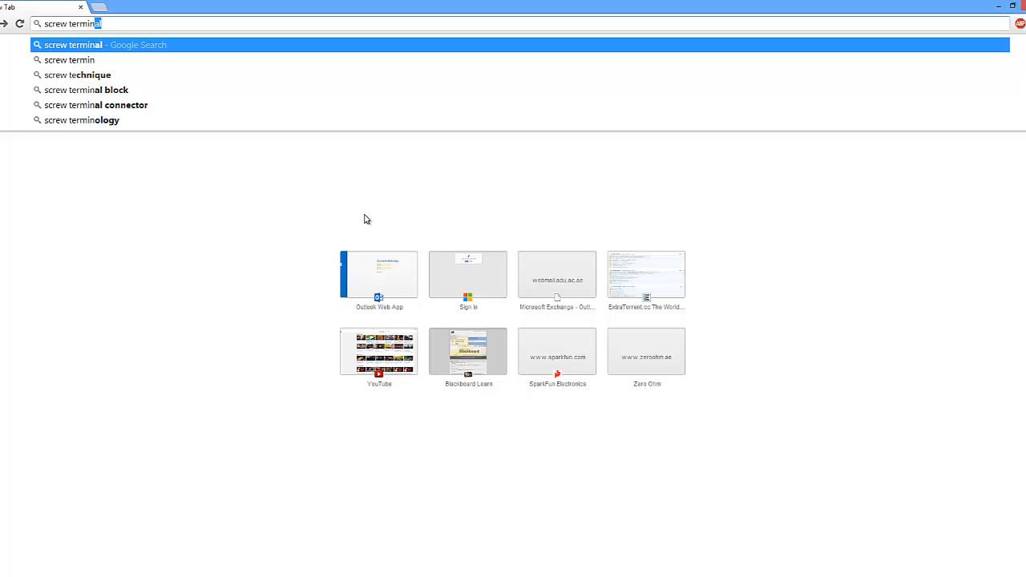
type("al black")
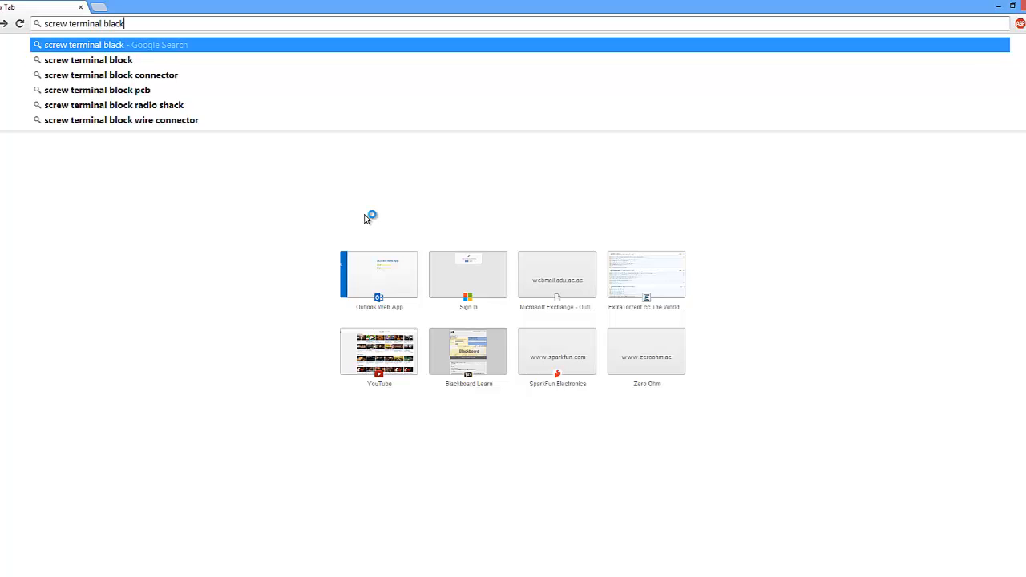
key("Return")
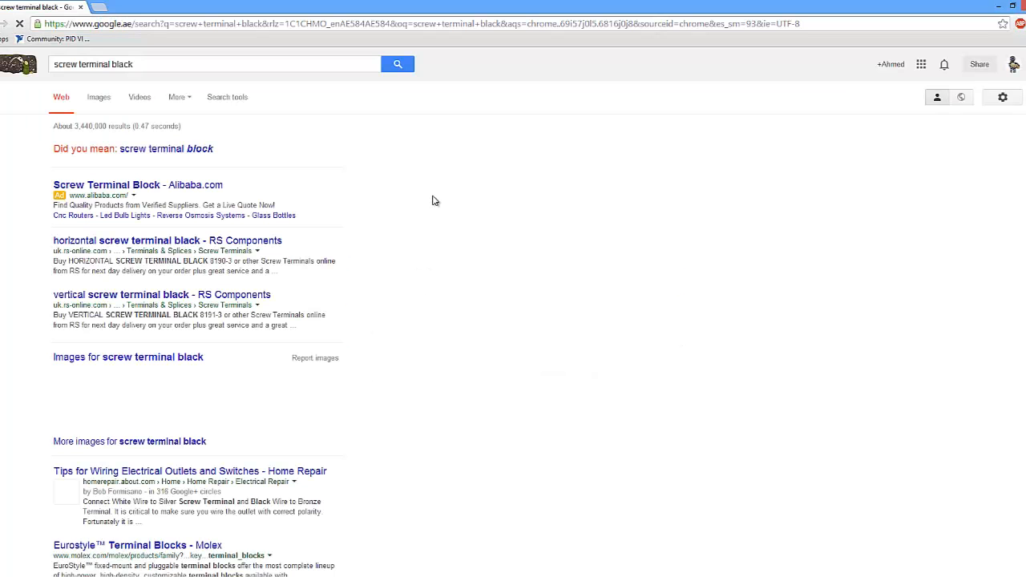
- Open the corrected search for "screw terminal block" and examine its image results
left_click(180, 149)
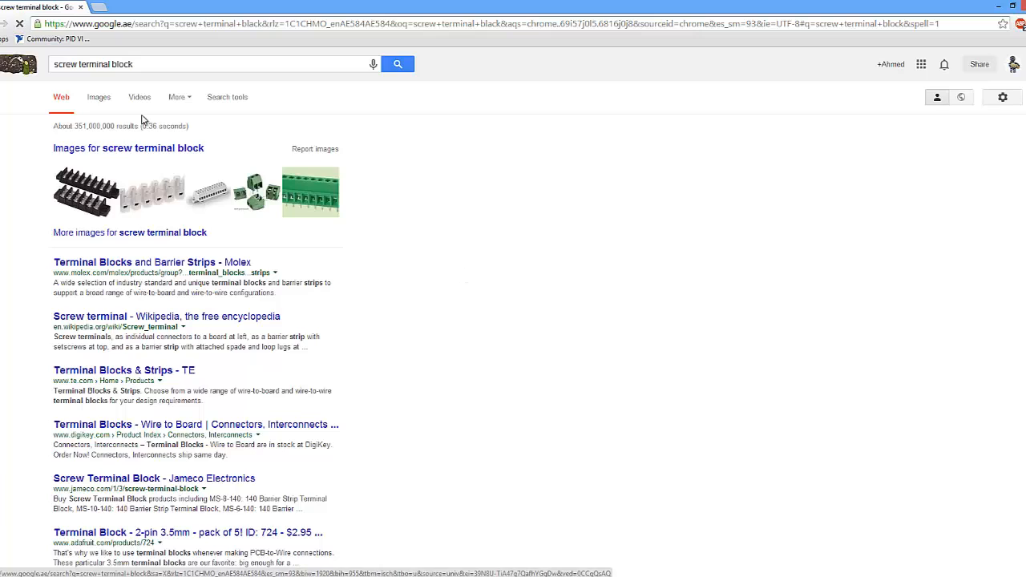
left_click(253, 201)
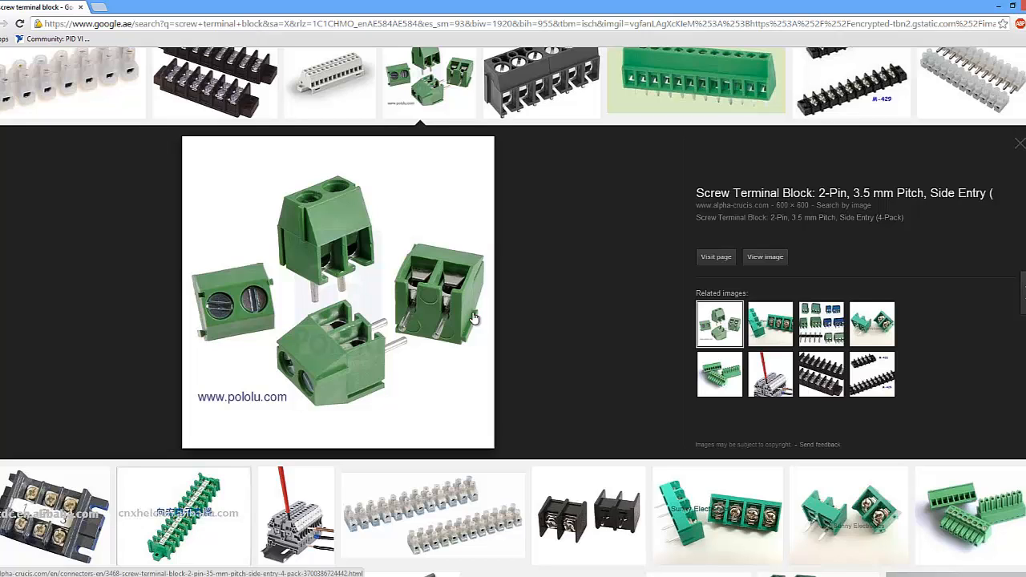
scroll(384, 386, "up", 2)
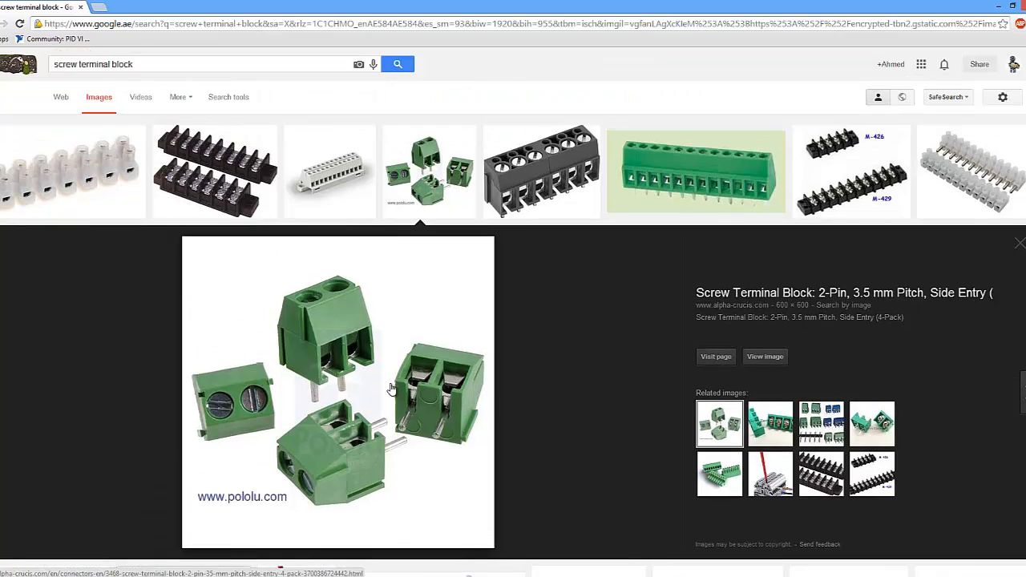
- Search Google Images for "ic socket" and look through the pictures
triple_click(60, 64)
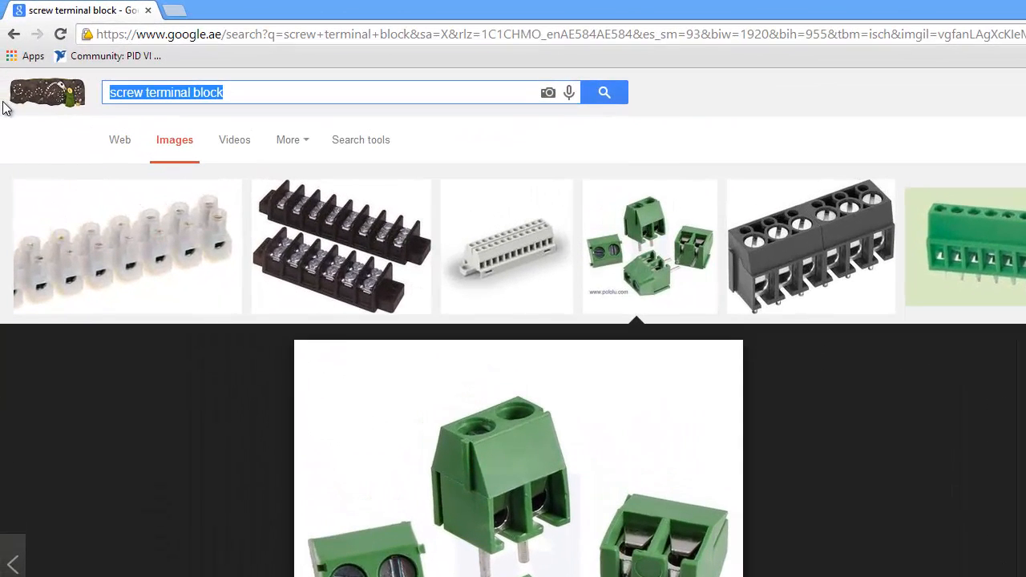
type("ic ")
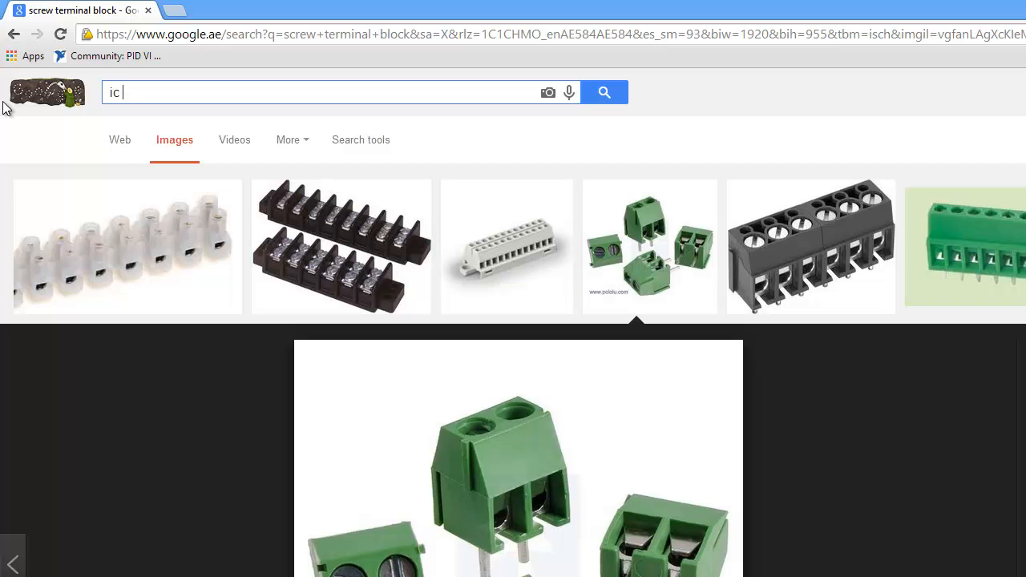
type("socket")
key("Return")
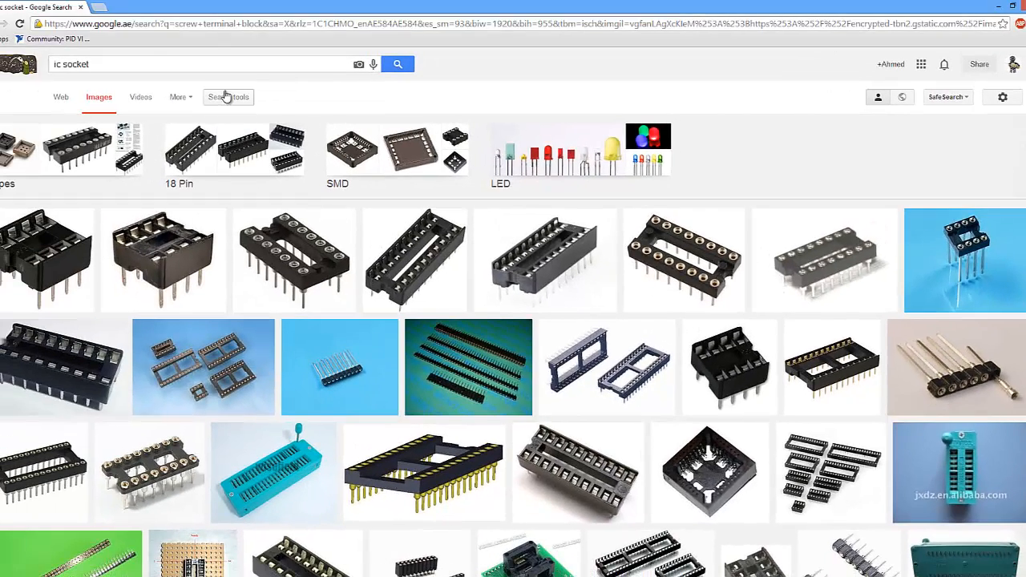
- Search Google Images for "resistor" and look through the pictures
left_click(144, 62)
key("ctrl+a")
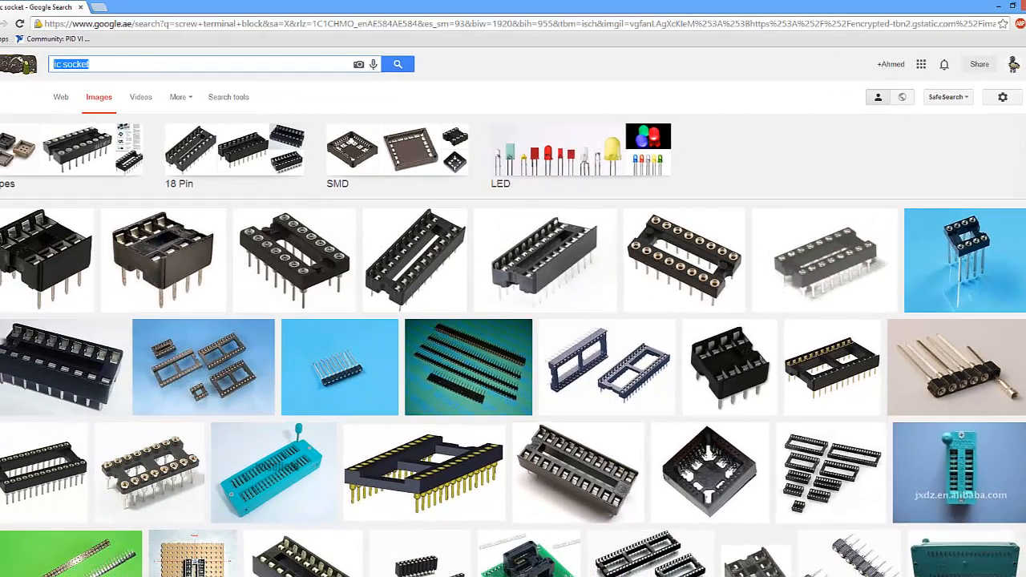
type("resistor")
key("Return")
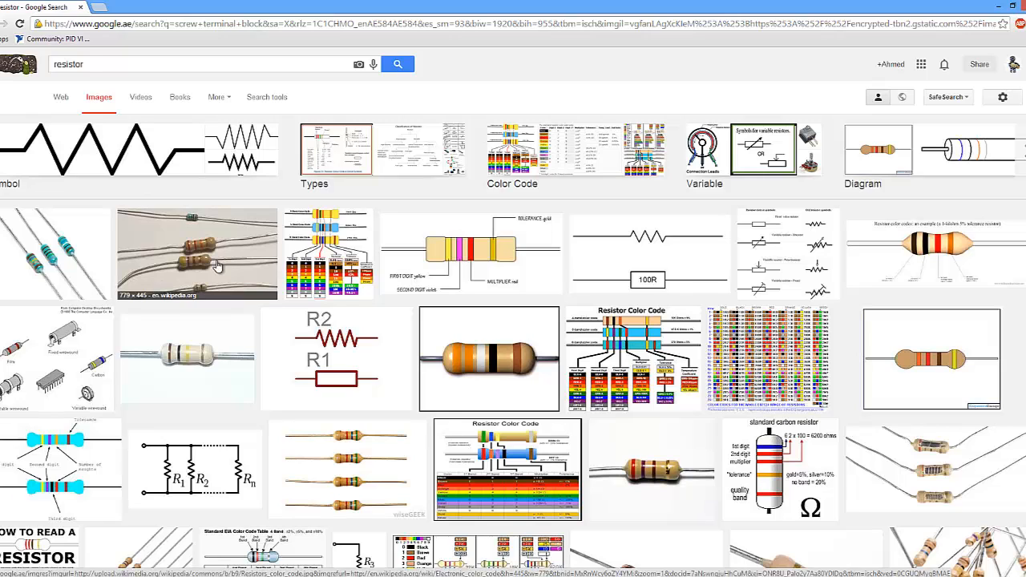
- Search Google Images for "ide header" and look through the pictures
double_click(80, 64)
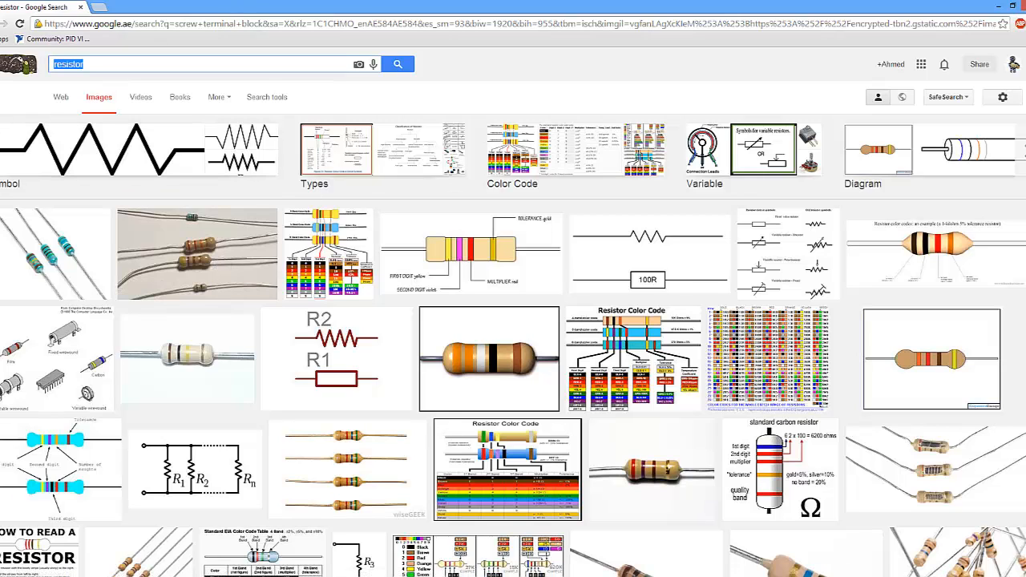
type("i")
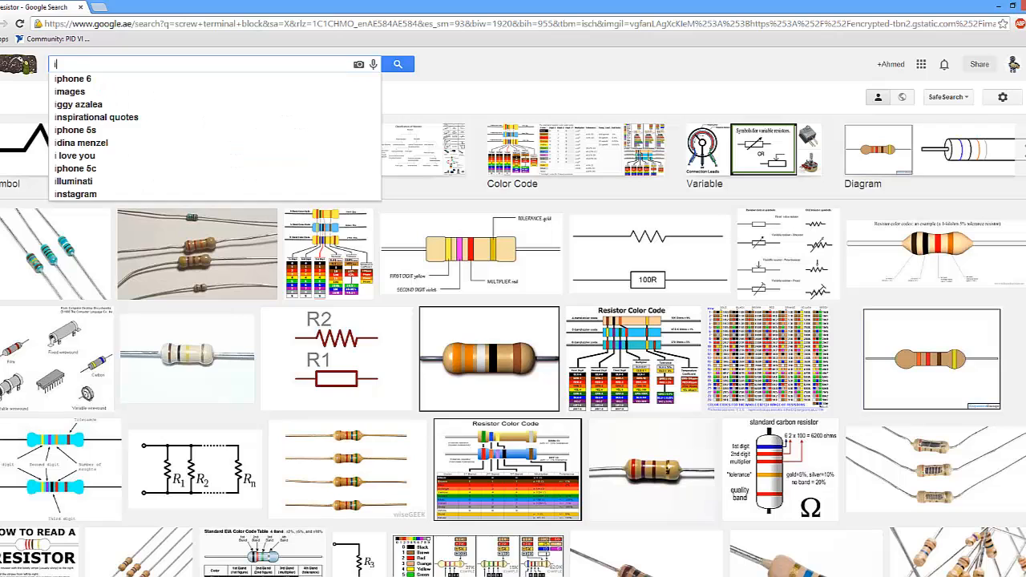
type("de header")
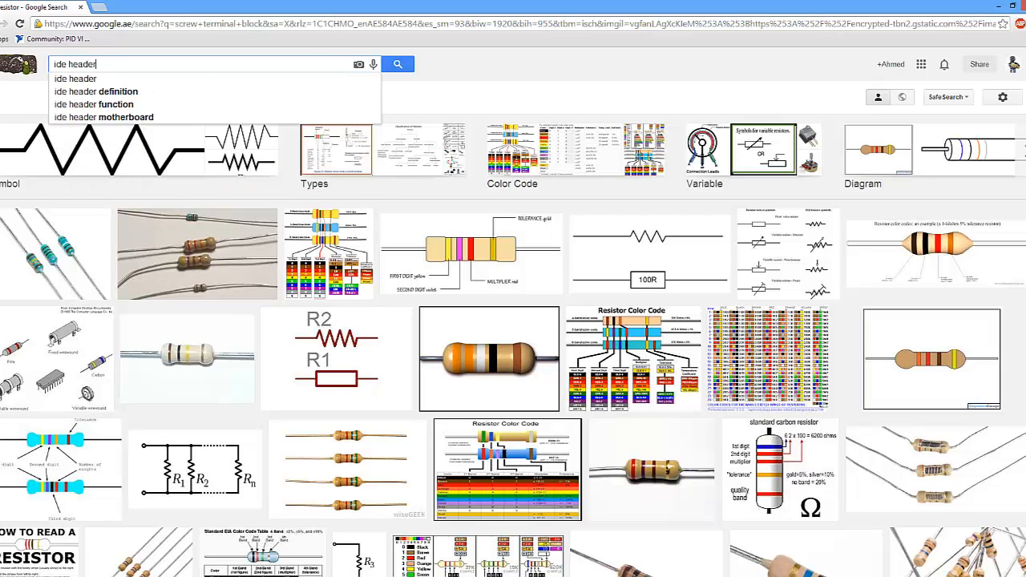
key("Return")
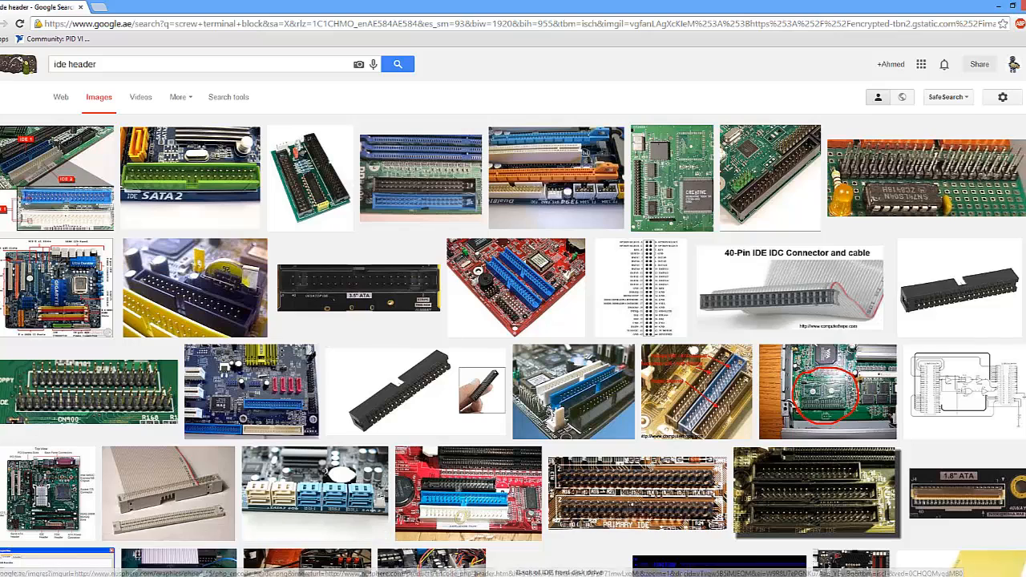
- Return to the board editor and undo the autorouted traces
left_click(292, 525)
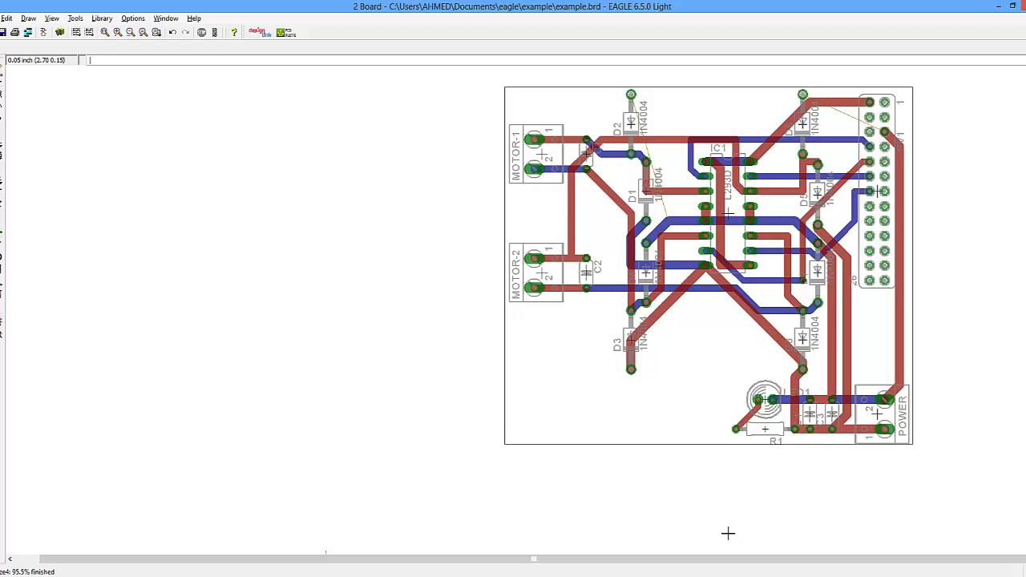
key("ctrl+z")
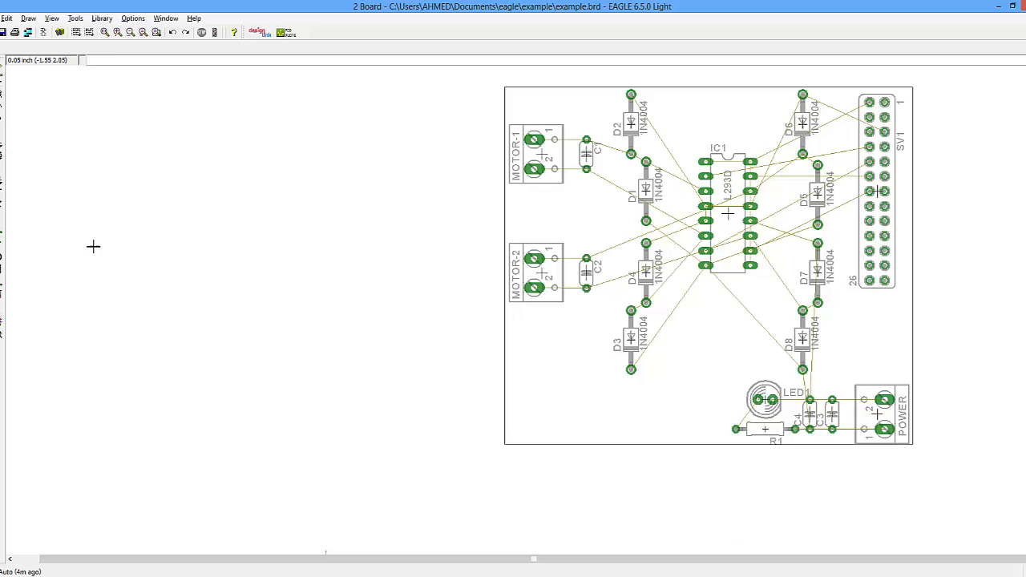
- Run the autorouter with the 1 Top layer's preferred direction set to N/A so routing uses only the bottom layer
left_click(3, 327)
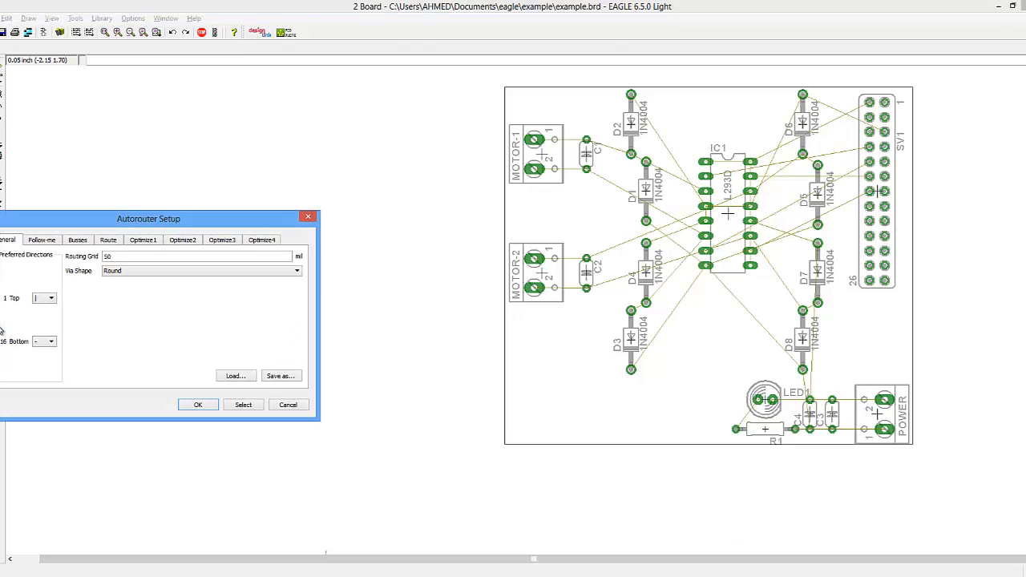
left_click(51, 298)
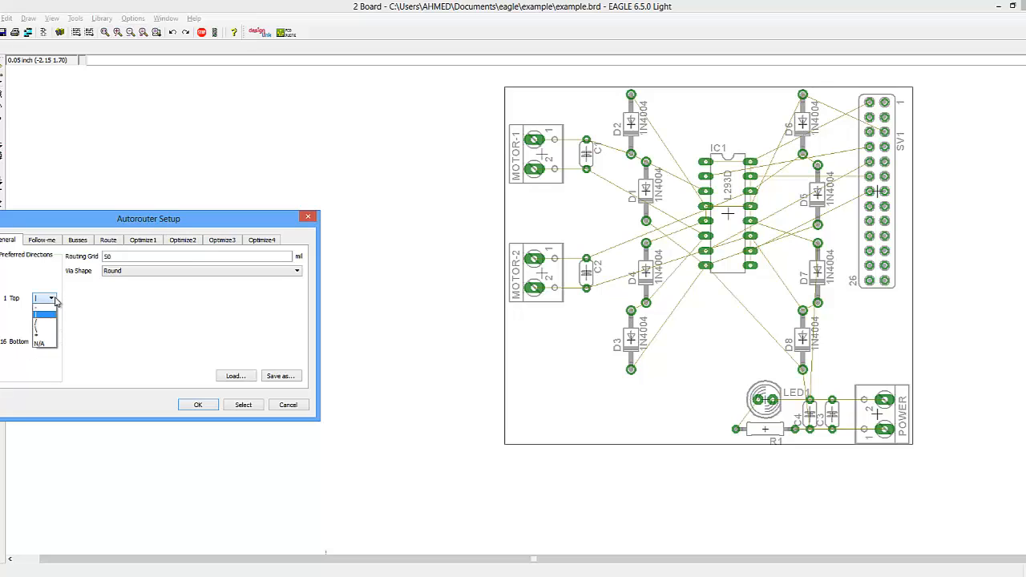
left_click(45, 350)
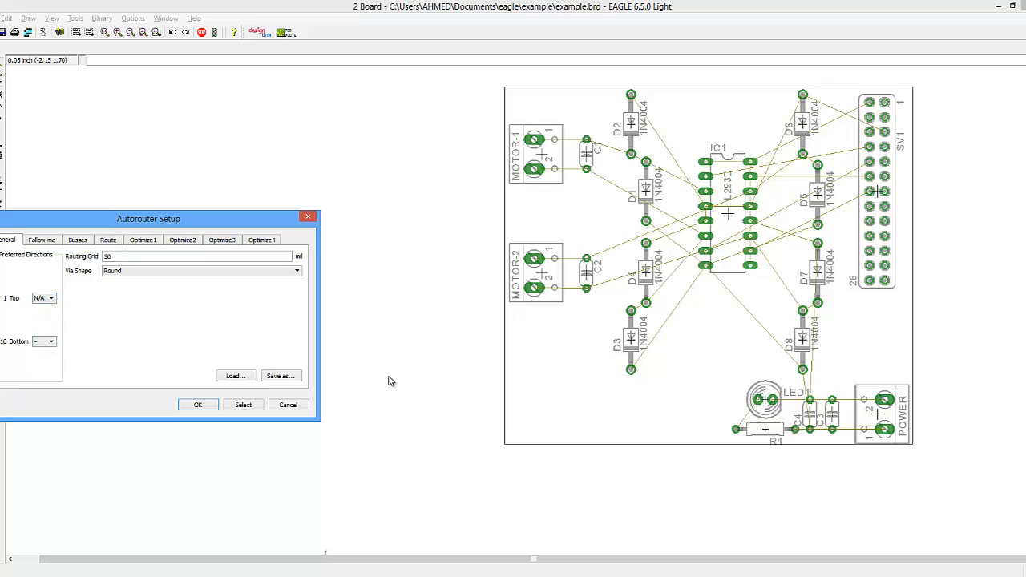
left_click(198, 406)
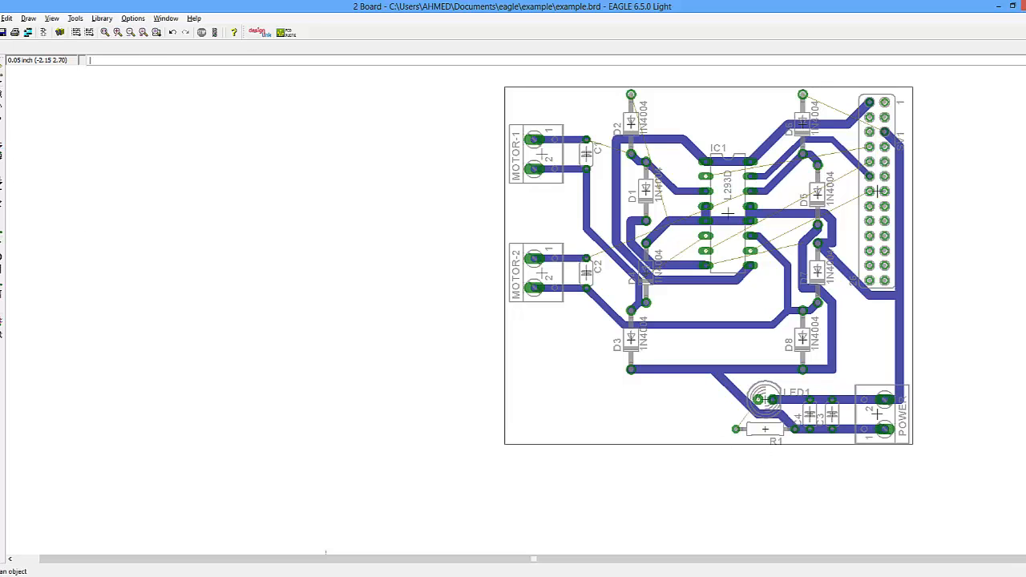
- Move the MOTOR-VCC trace segments around resistor R1 down to run along the board's lower edge
left_click(0, 94)
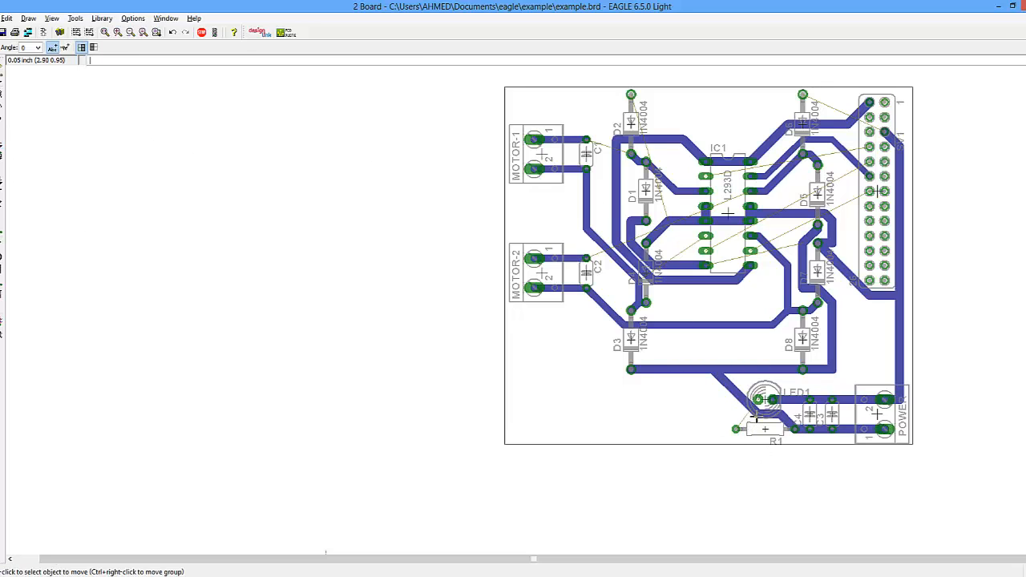
left_click(756, 418)
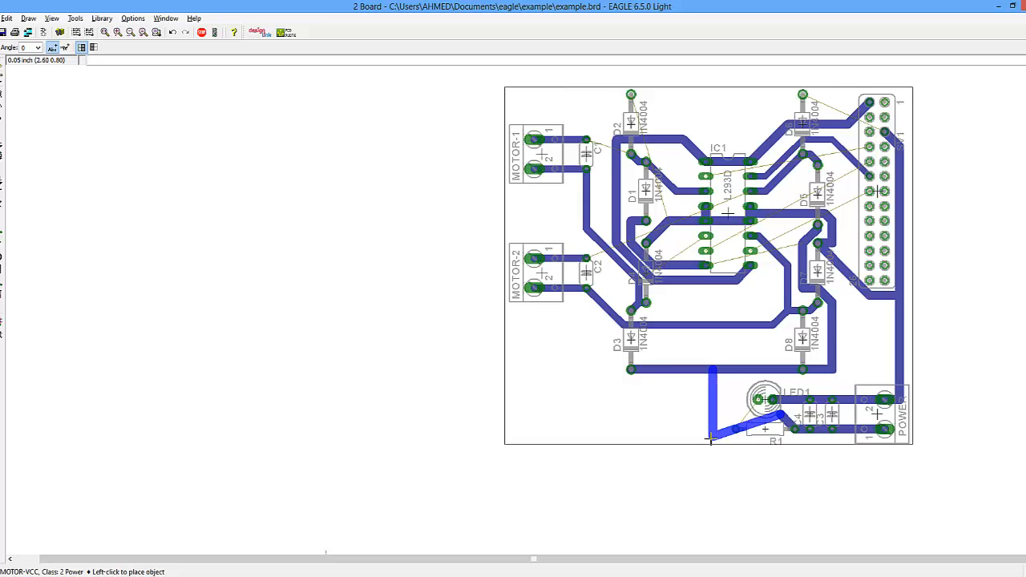
left_click(710, 437)
left_click(776, 423)
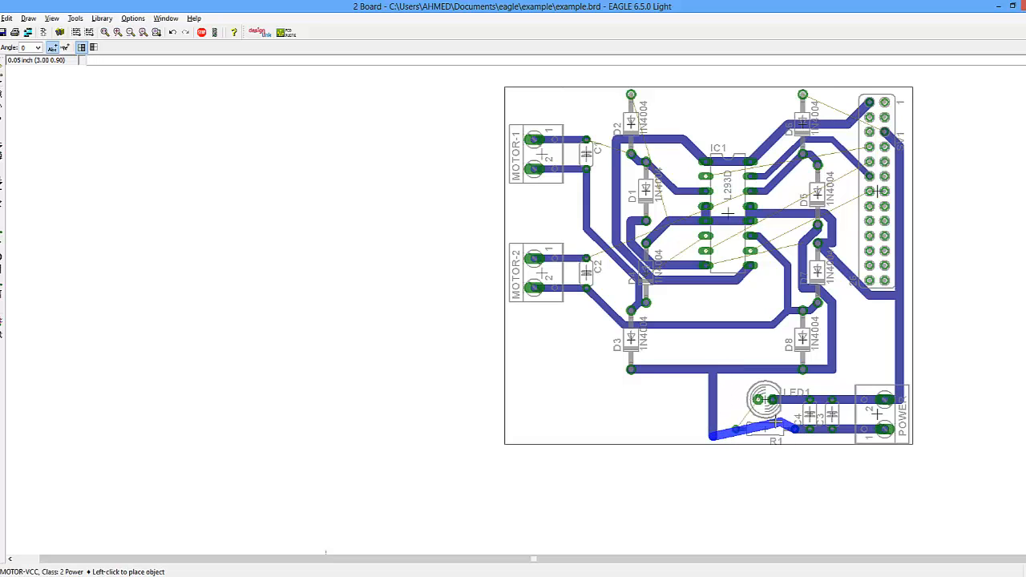
left_click(792, 436)
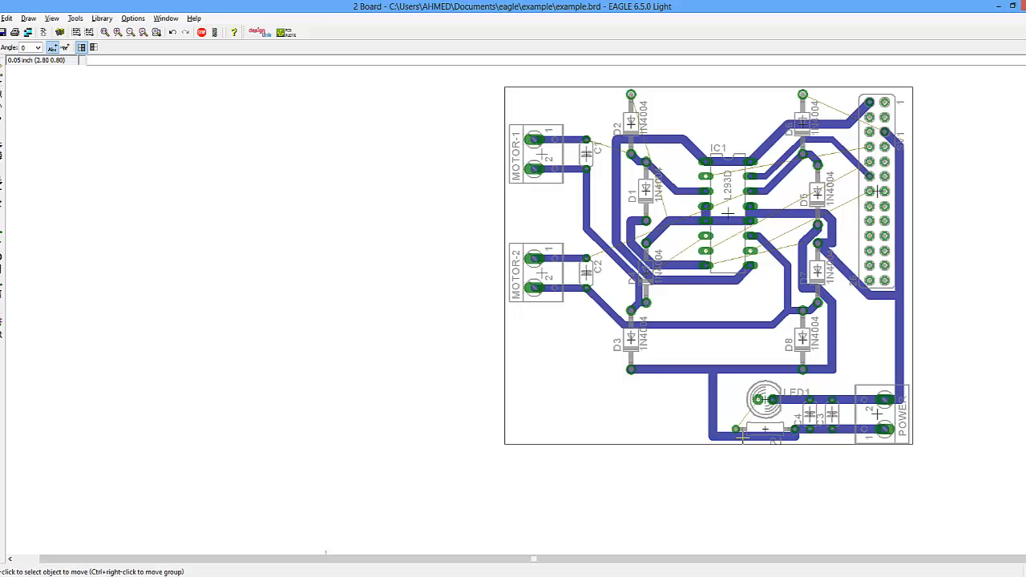
left_click(743, 437)
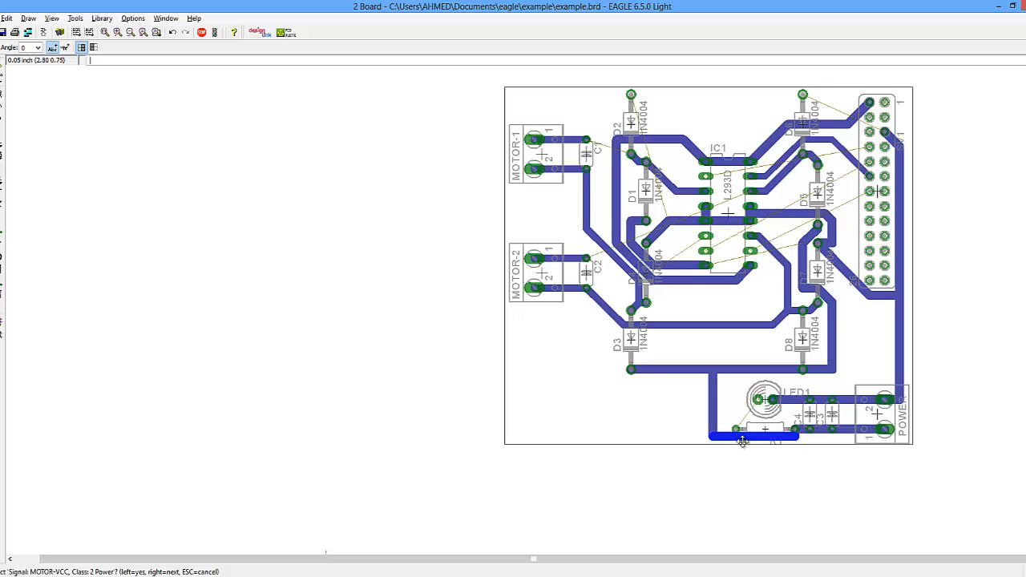
left_click(743, 442)
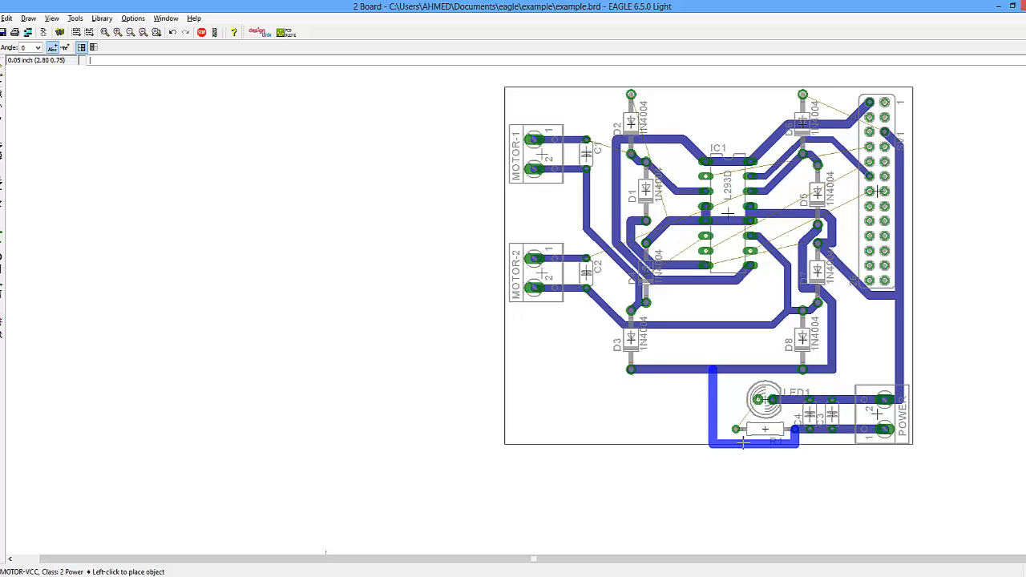
left_click(743, 441)
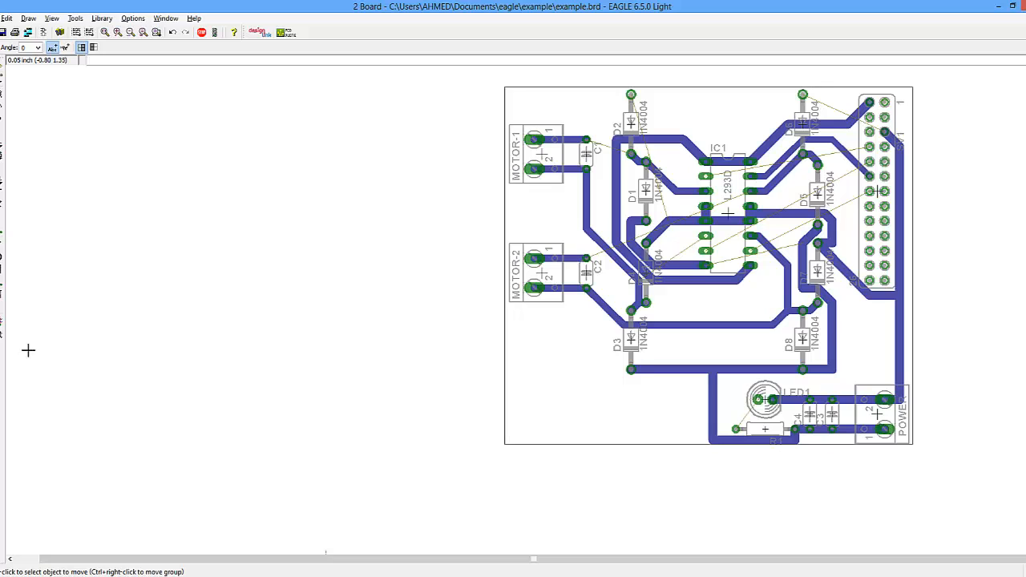
- Route a trace from resistor R1 to LED1 on the 16 Bottom layer
left_click(0, 232)
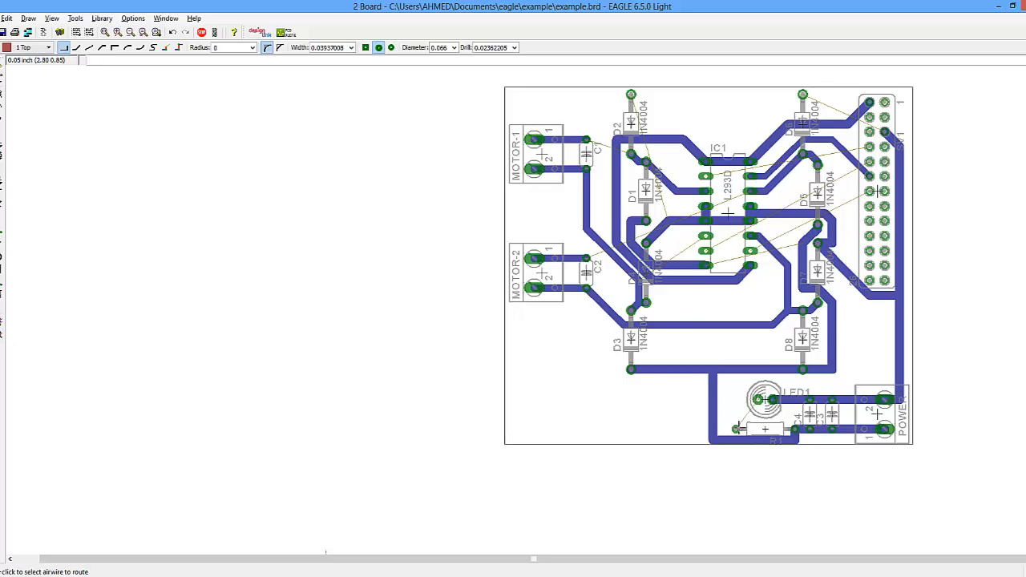
left_click(735, 427)
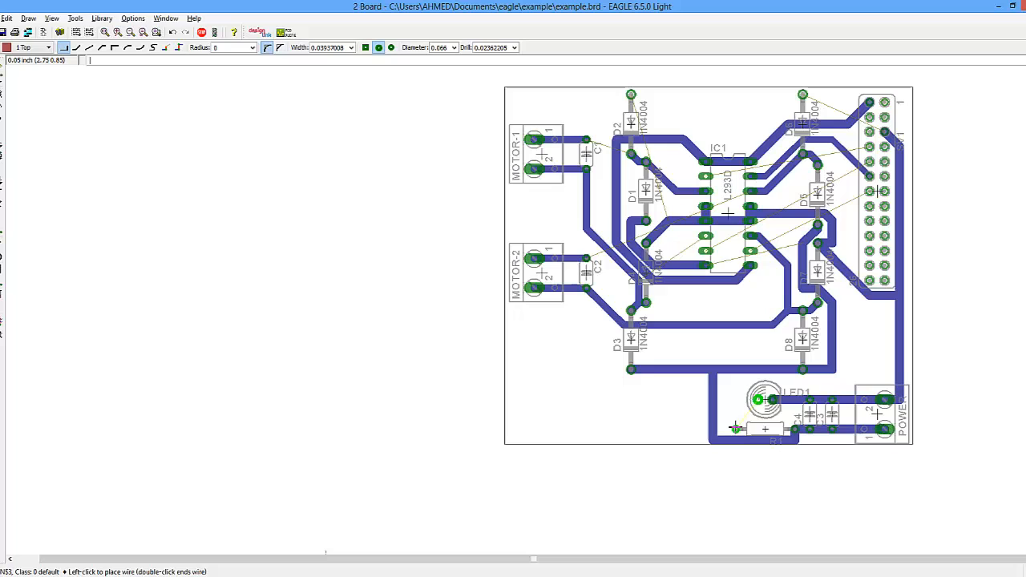
left_click(42, 48)
left_click(40, 63)
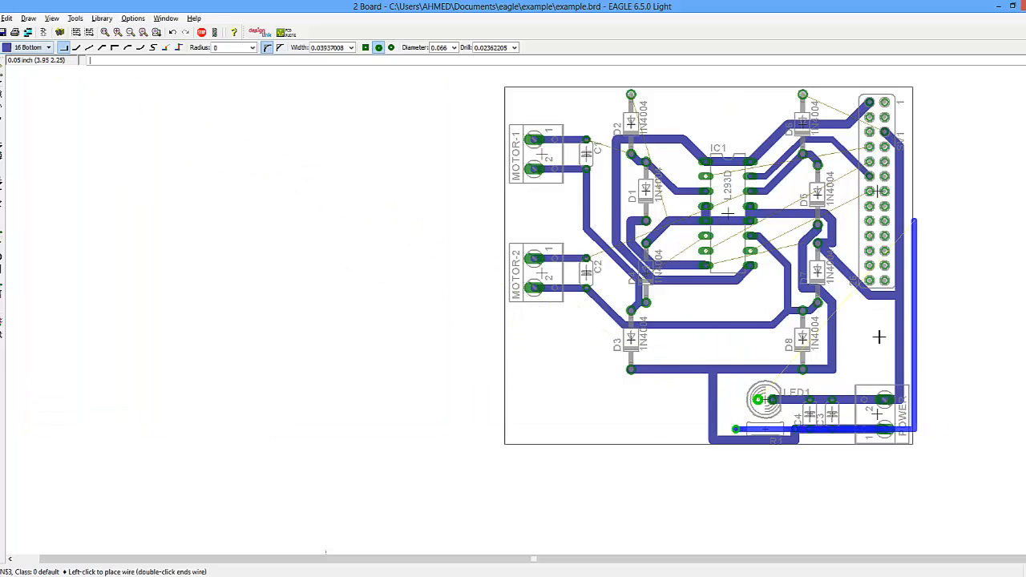
left_click(772, 400)
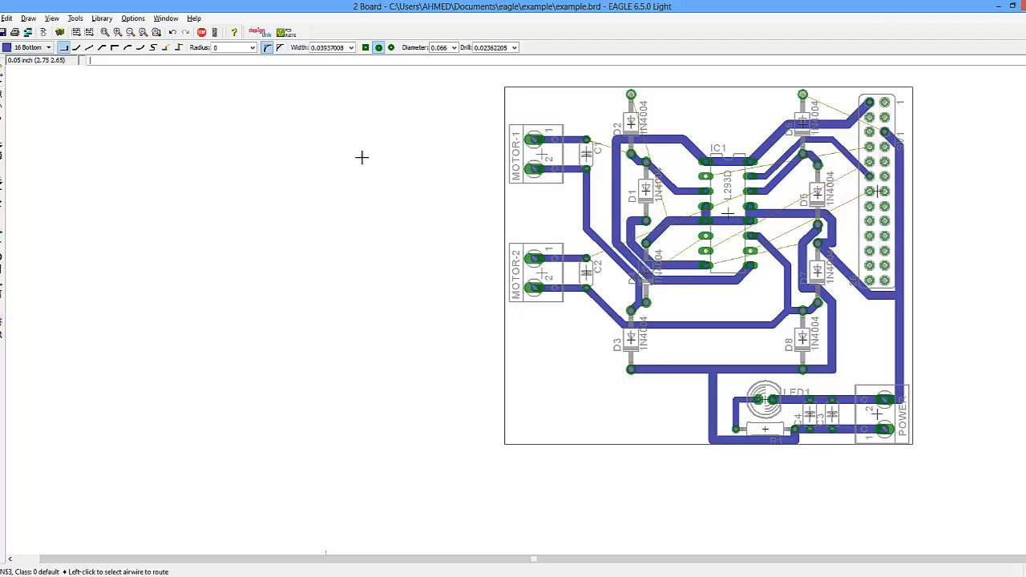
- Route the GND trace from the upper diode along the board's top and right edges to the header connector
left_click(803, 91)
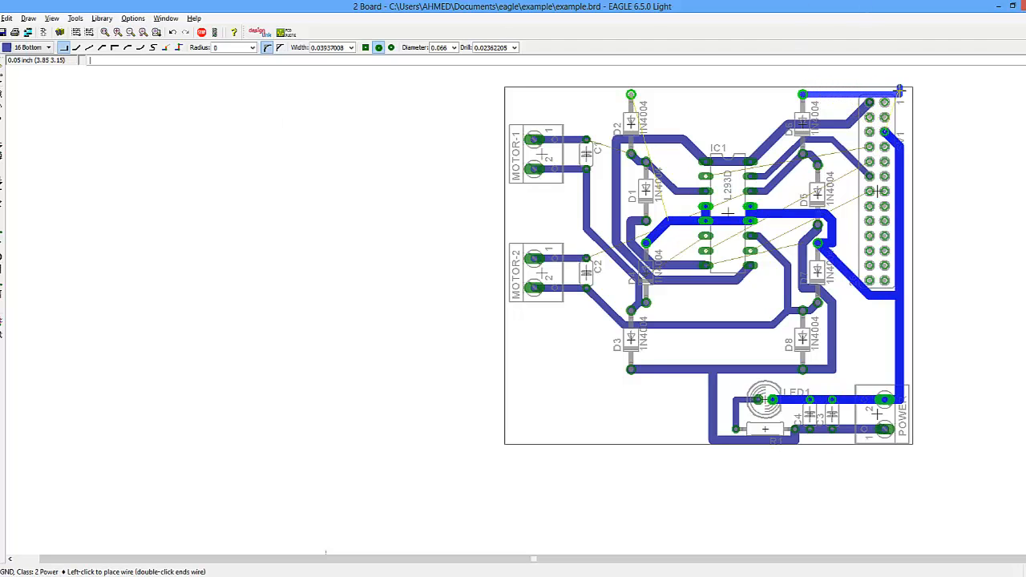
left_click(803, 87)
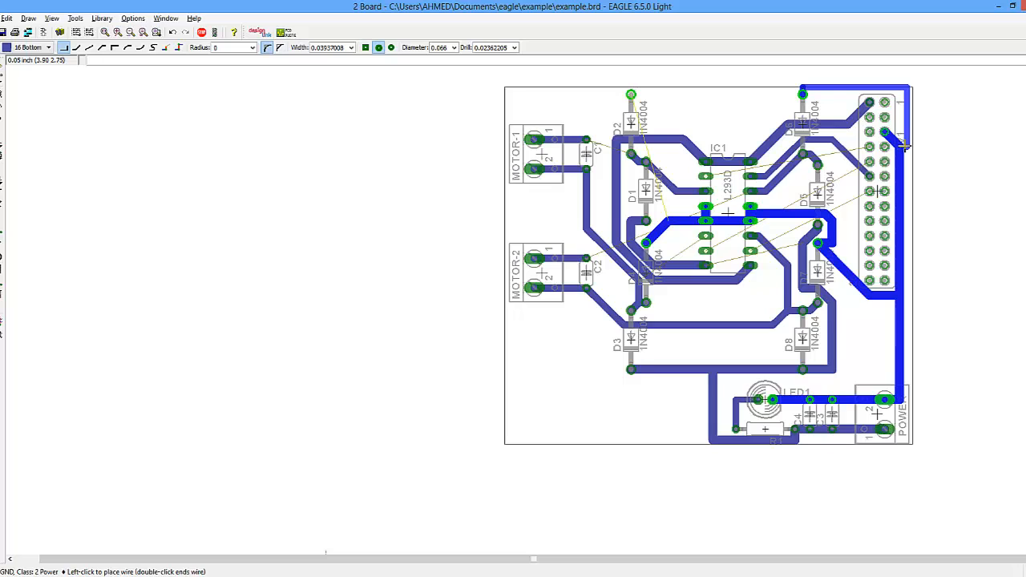
left_click(900, 146)
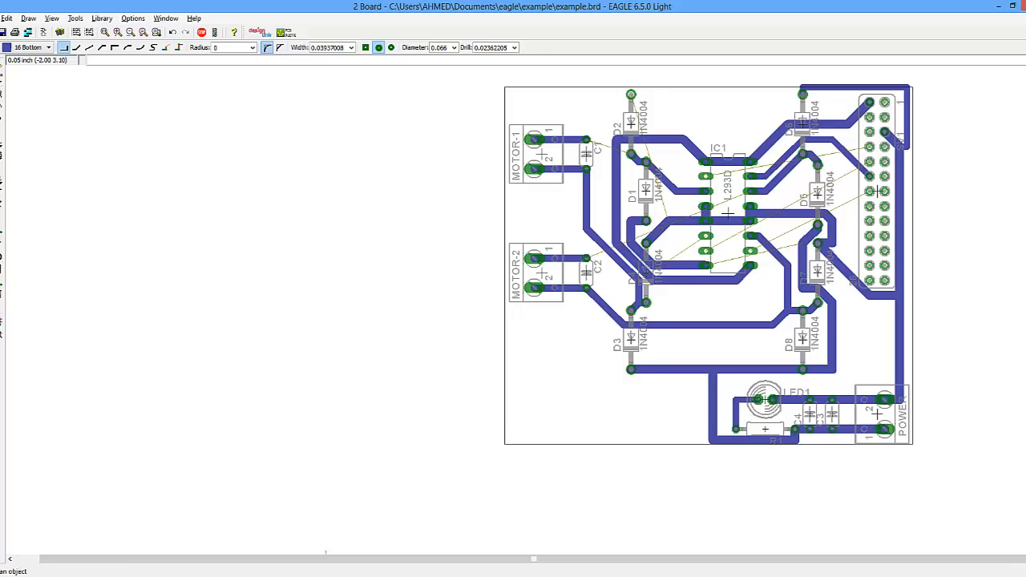
- Move the board outline's top edge slightly upward
left_click(2, 95)
left_click(720, 85)
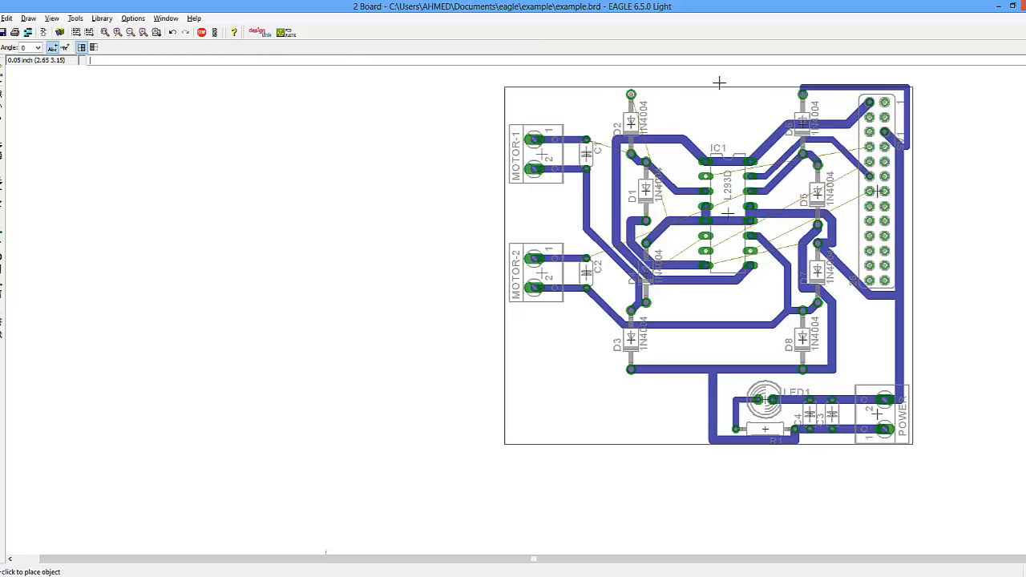
left_click(720, 80)
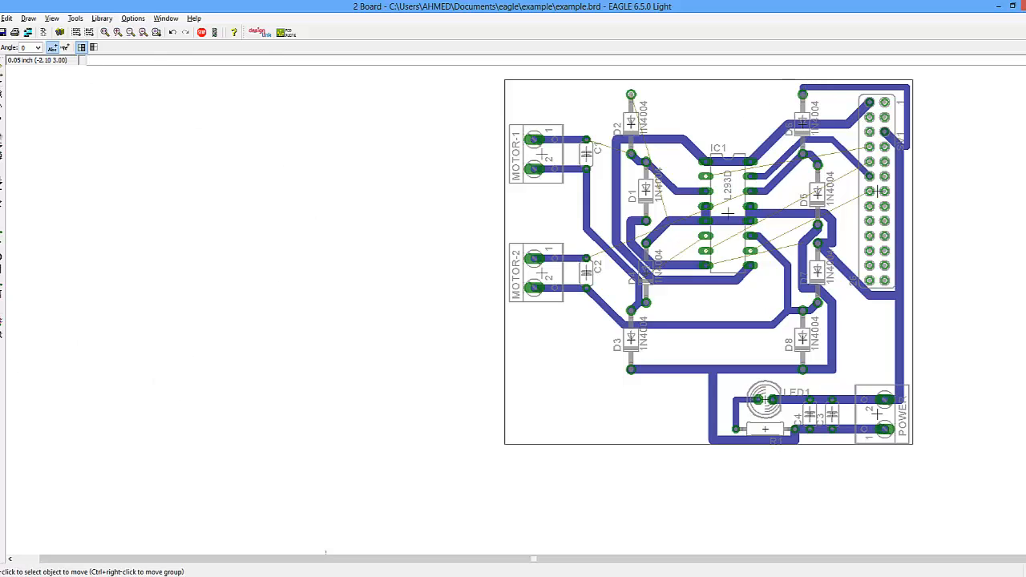
- Change the width of the GND trace along the top edge to 1.5mm
left_click(2, 122)
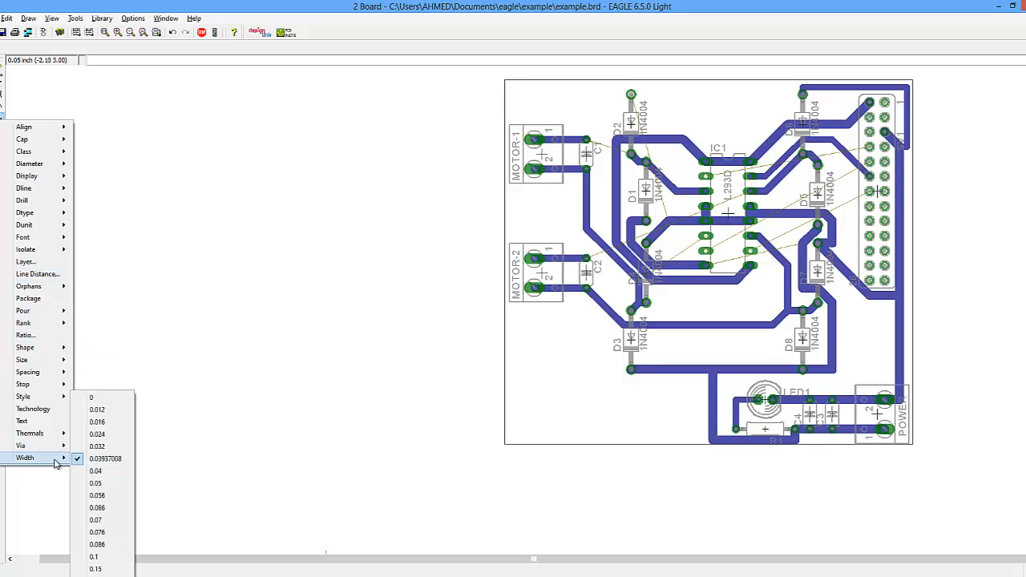
mouse_move(50, 448)
left_click(98, 576)
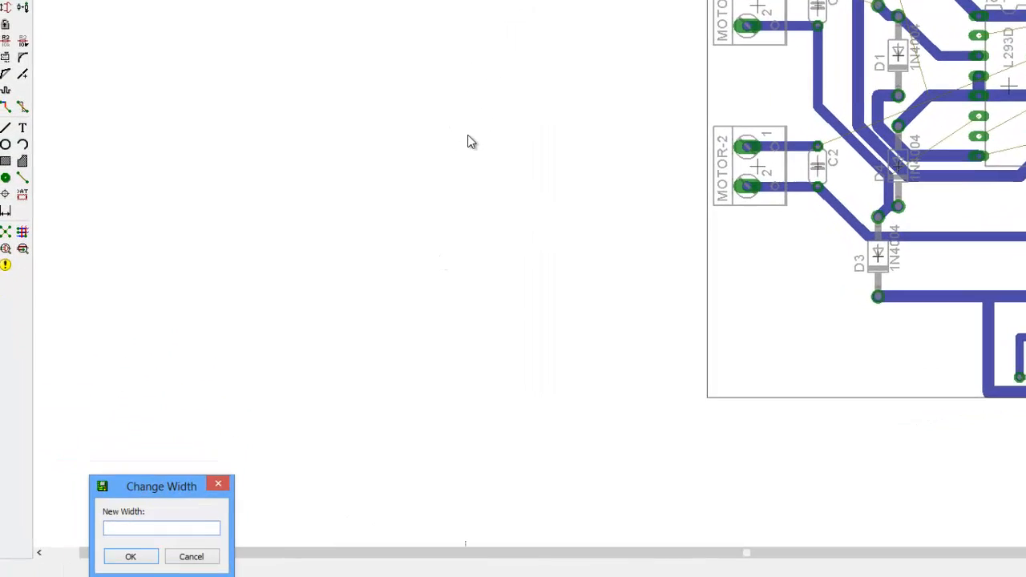
left_click_drag(192, 479, 421, 166)
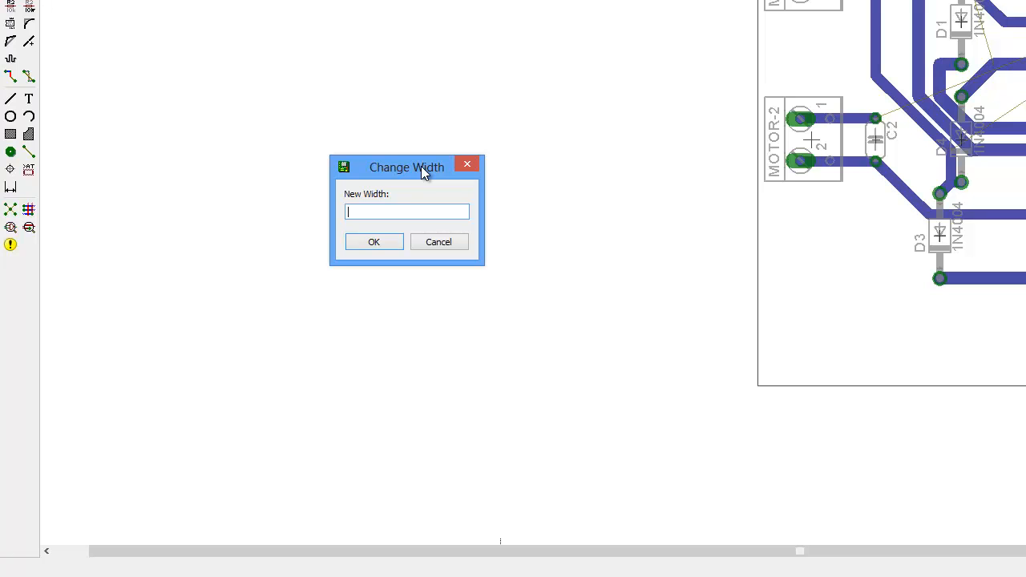
type("1.5mm")
key("Return")
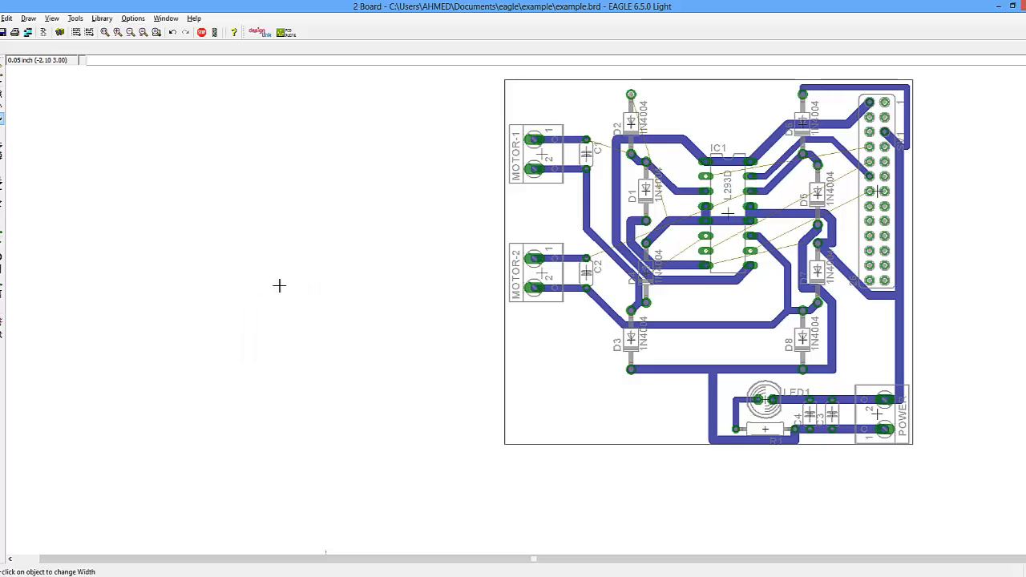
left_click(809, 87)
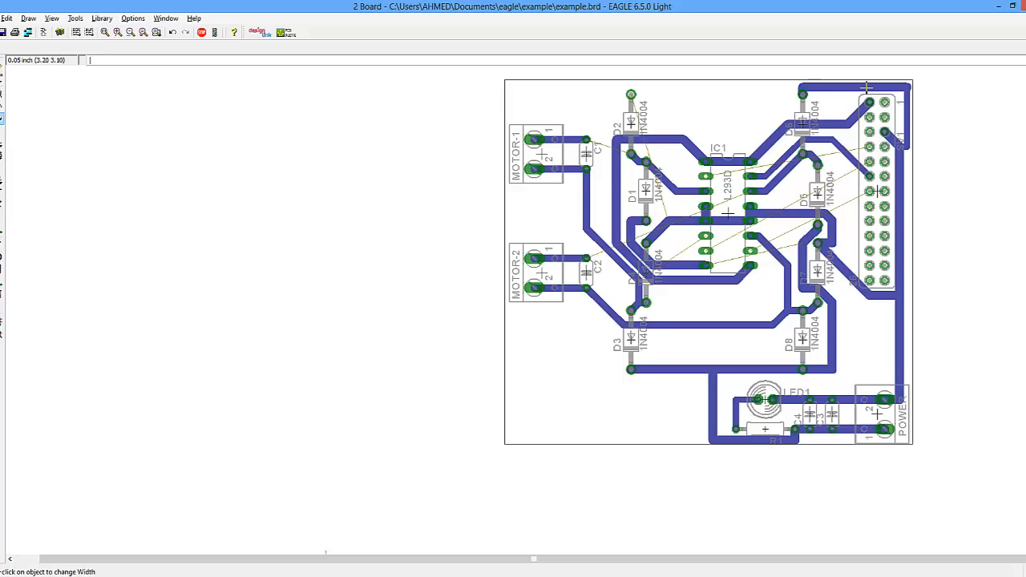
- Apply the 1.5mm width to the GND trace running down the board's right edge
left_click(912, 94)
left_click(909, 94)
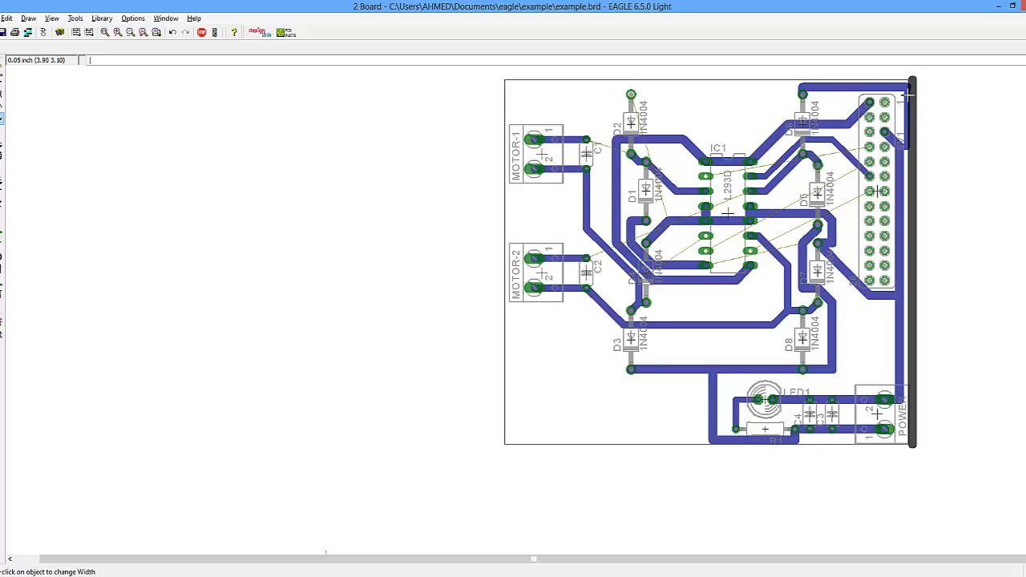
key("ctrl+z")
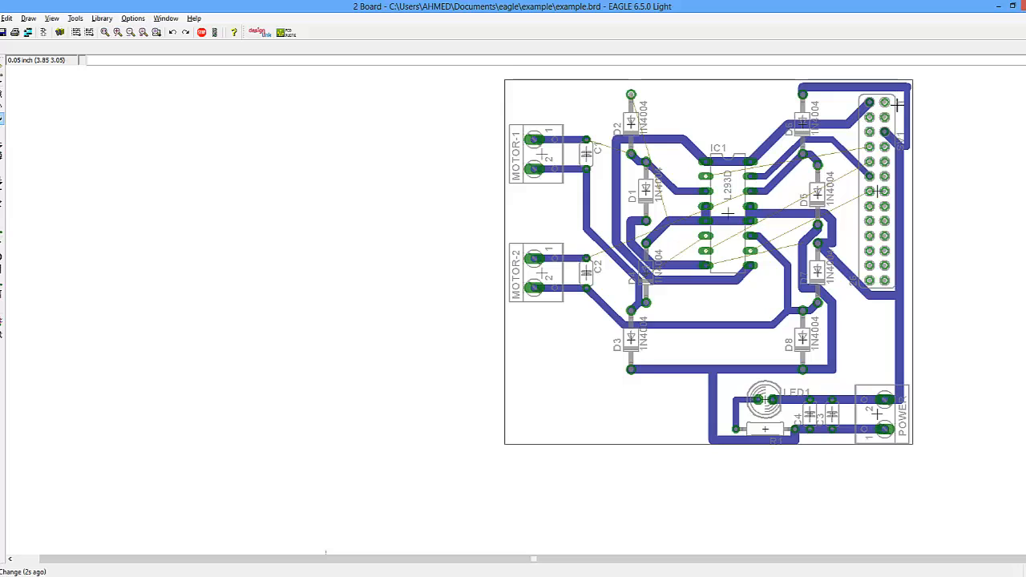
left_click(906, 109)
left_click(906, 109)
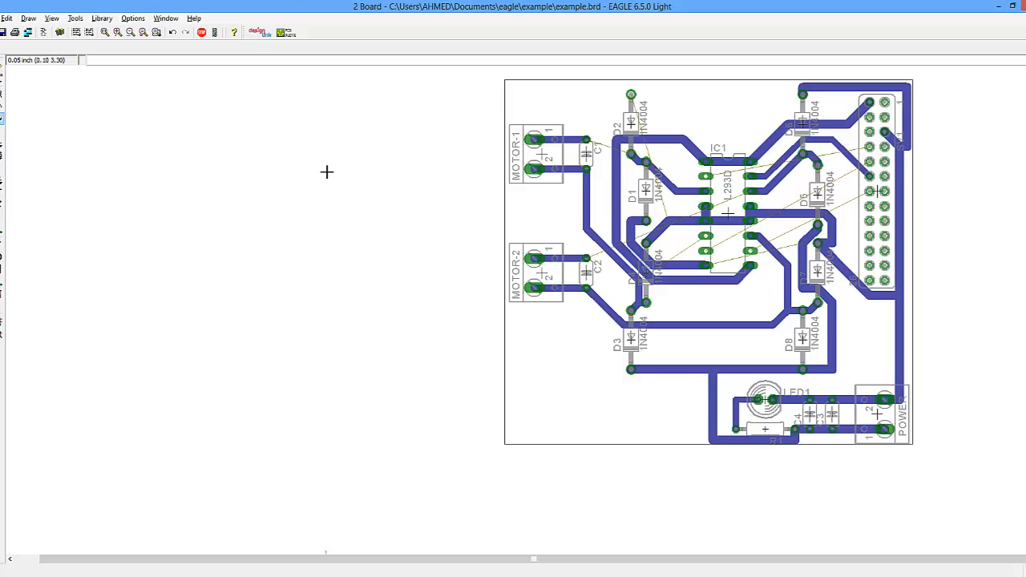
- Route 1.2mm traces on the 1 Top layer from capacitor C1 to diode D2 and from D2's upper pad downward
left_click(11, 329)
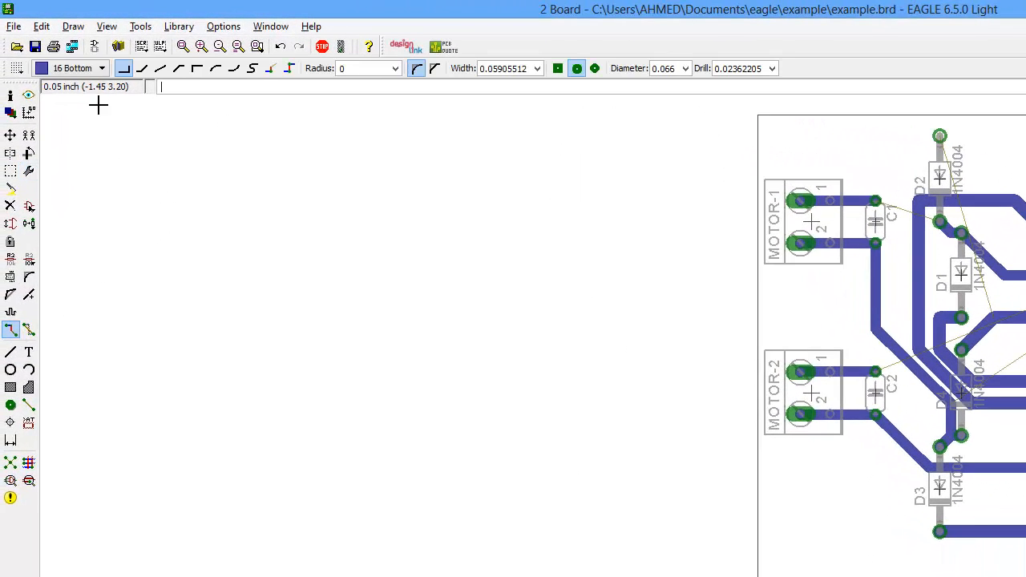
left_click(76, 68)
left_click(60, 85)
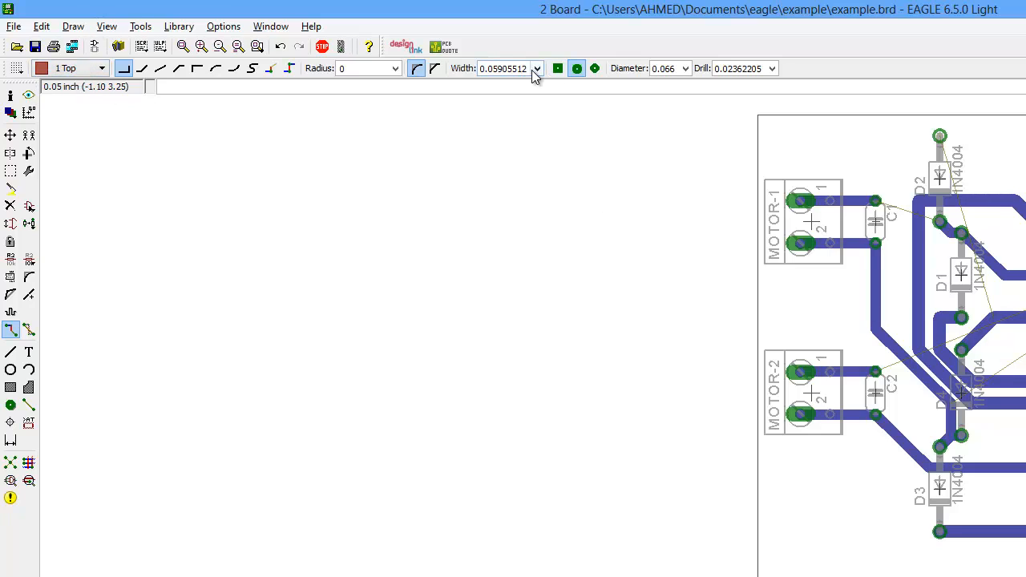
left_click_drag(530, 69, 334, 85)
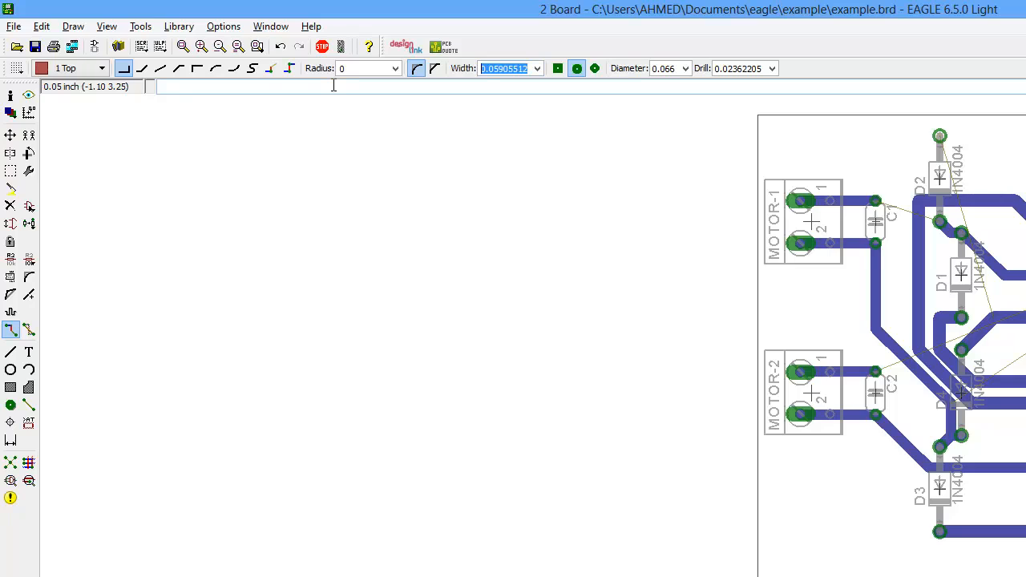
type("1.2mm")
left_click(875, 200)
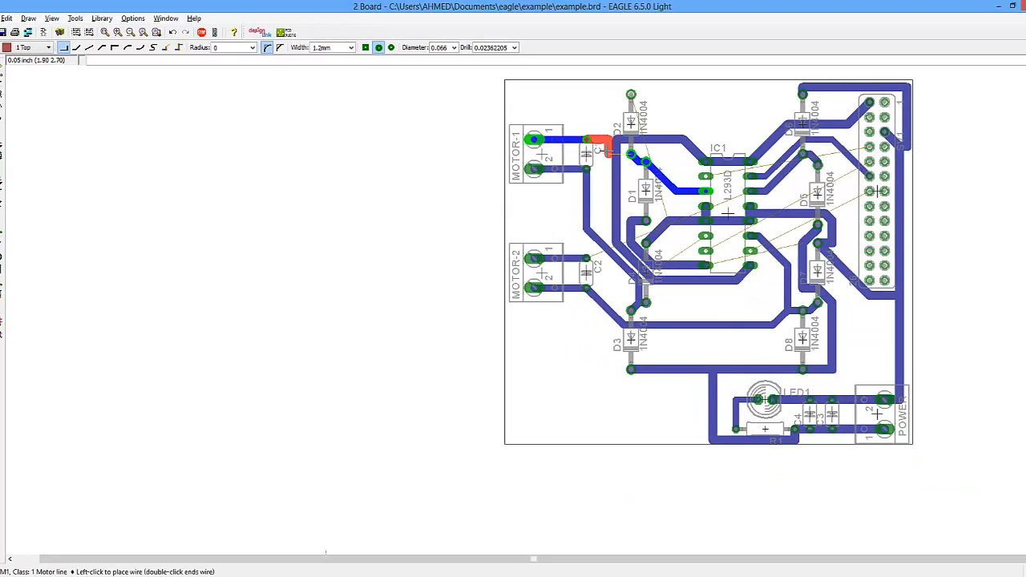
left_click(630, 152)
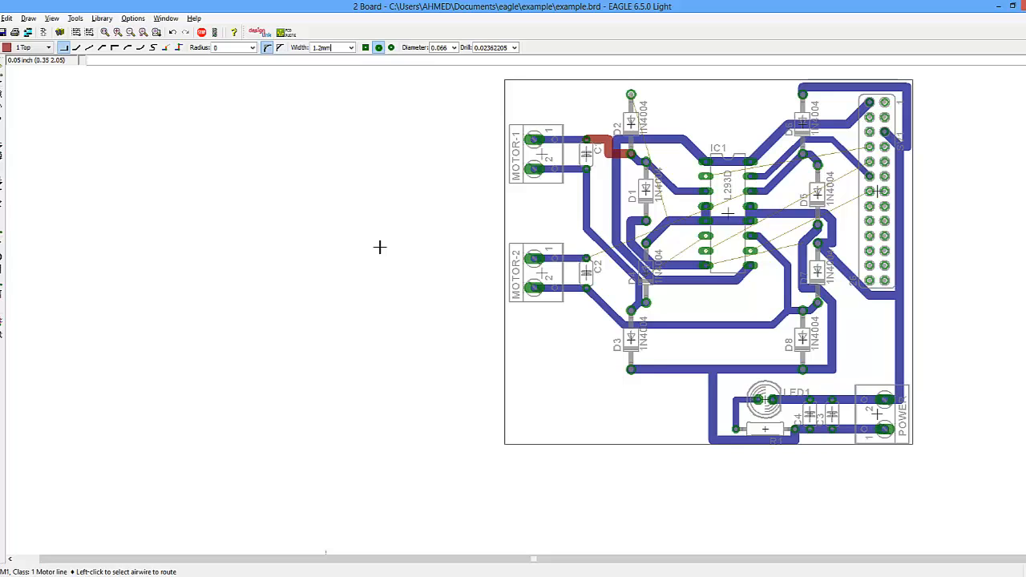
left_click(633, 96)
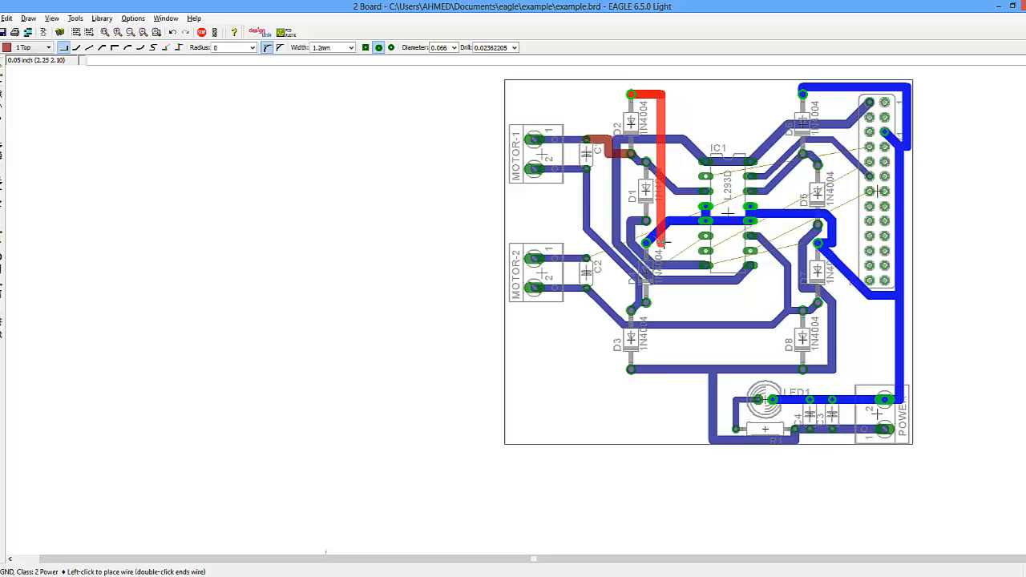
left_click(646, 242)
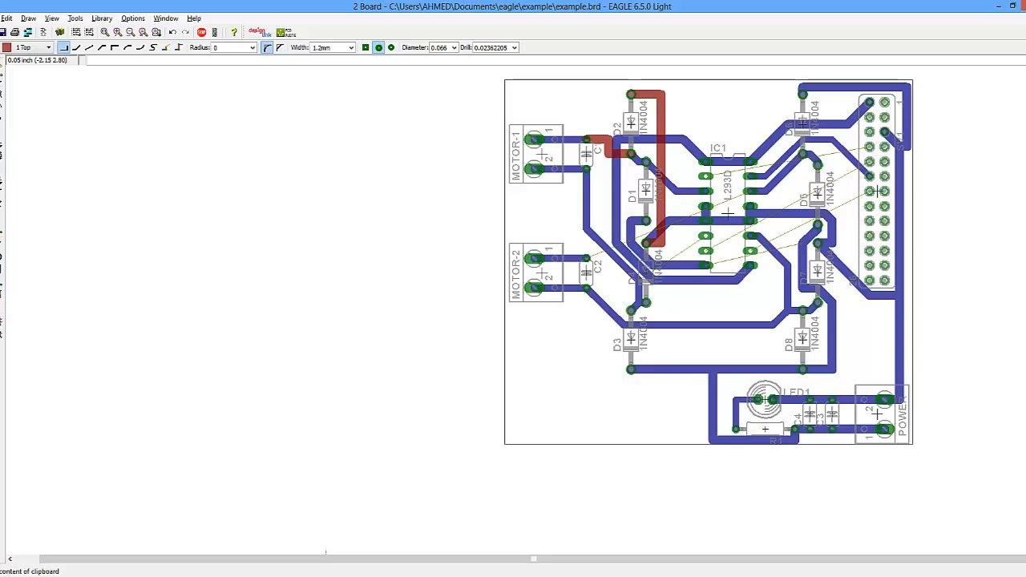
- Rip up the trace near diode D5 and the header connector
left_click(1, 231)
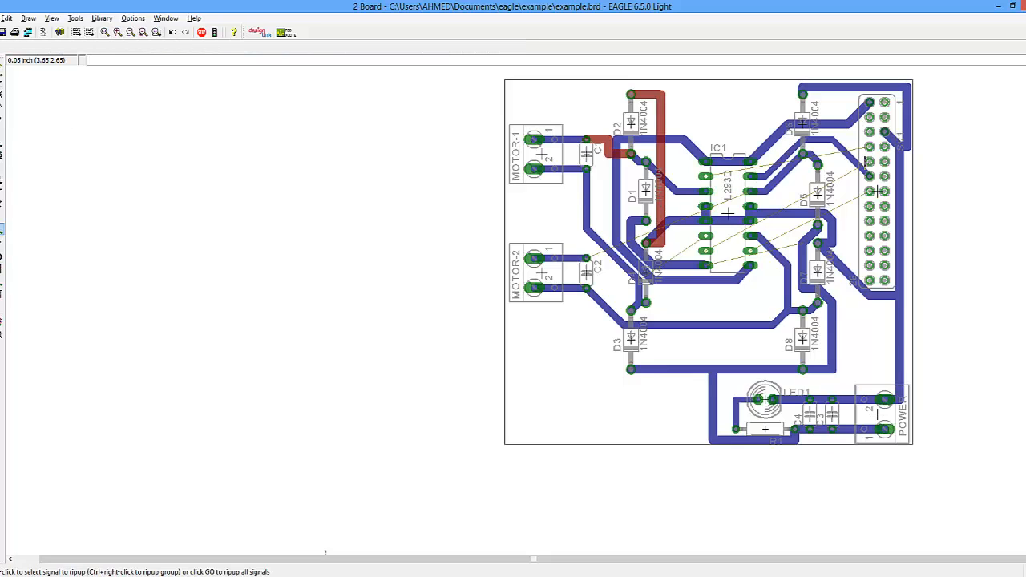
left_click(850, 158)
left_click(850, 158)
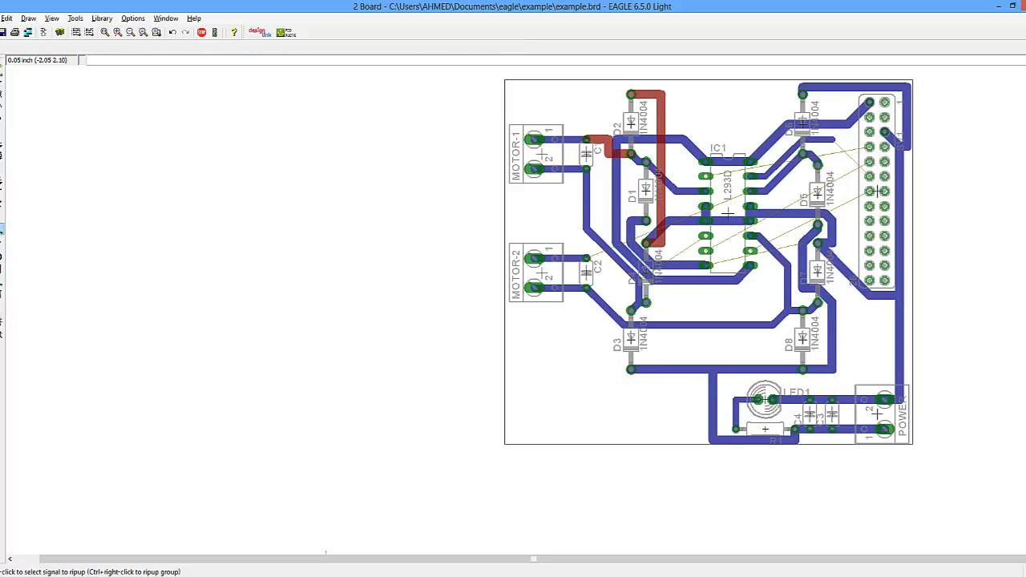
- Route a 1mm trace on the 16 Bottom layer from IC1 over to the header connector
left_click(2, 202)
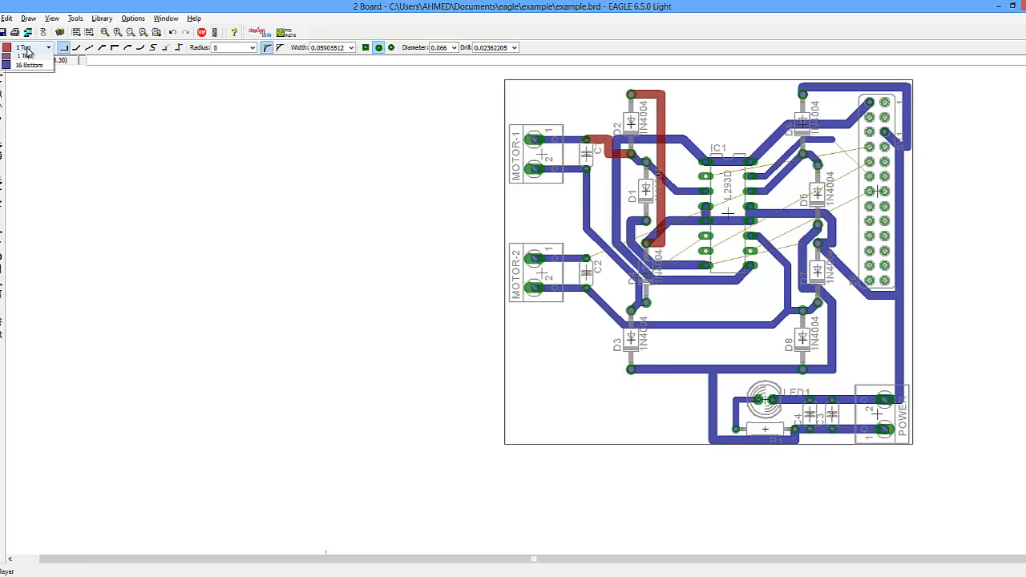
left_click(30, 70)
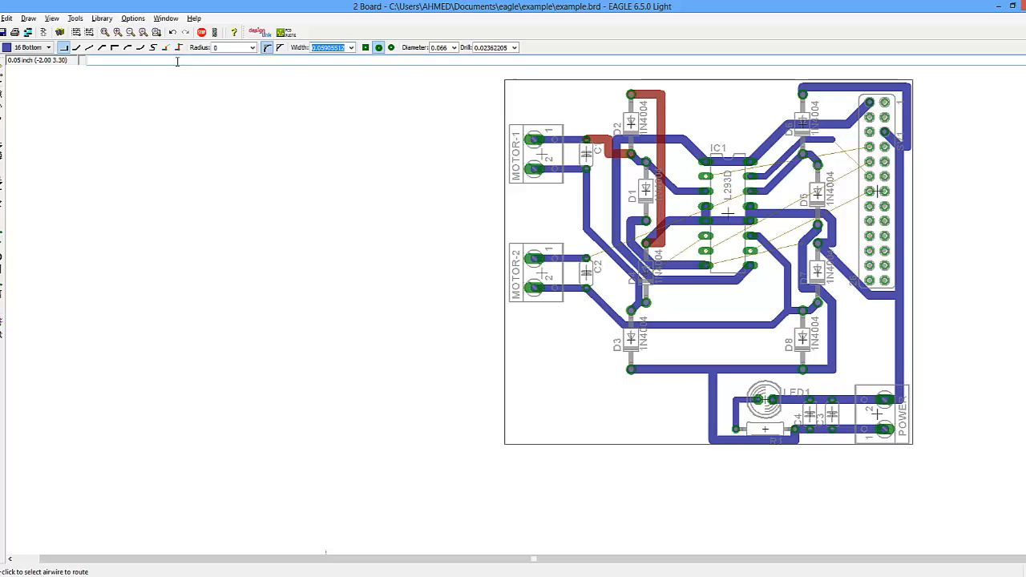
type("1mm")
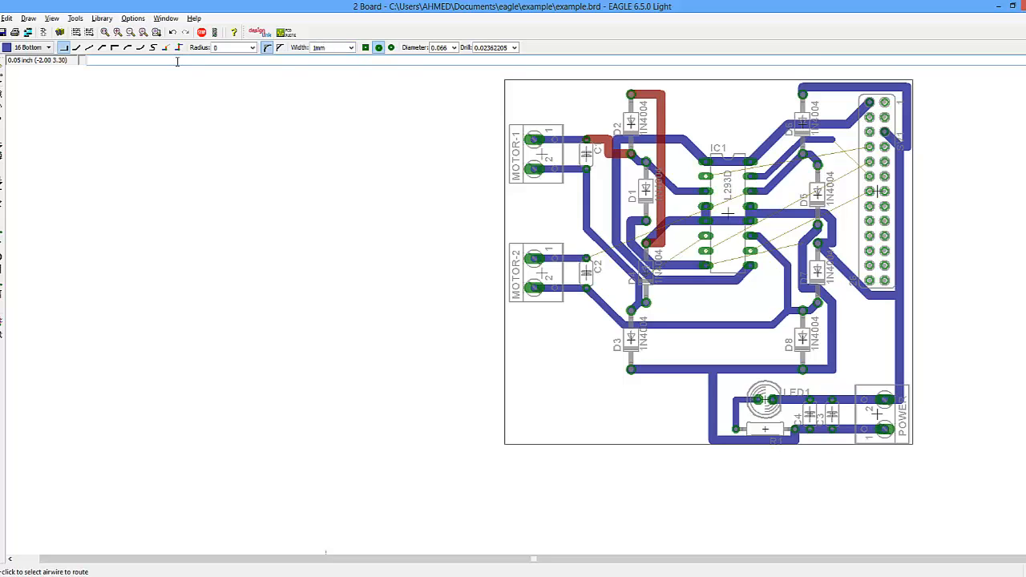
key("Return")
left_click(834, 140)
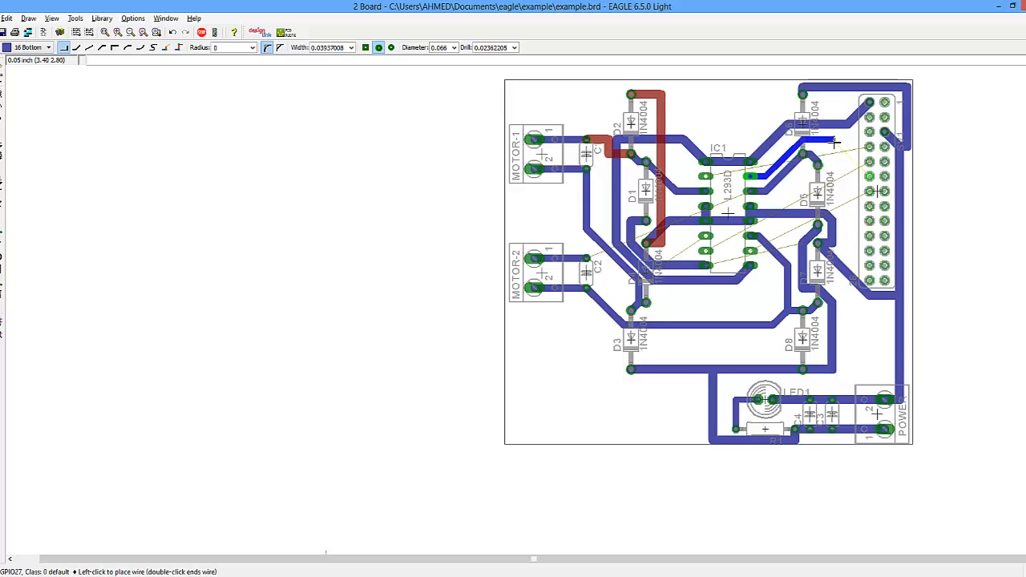
left_click(871, 175)
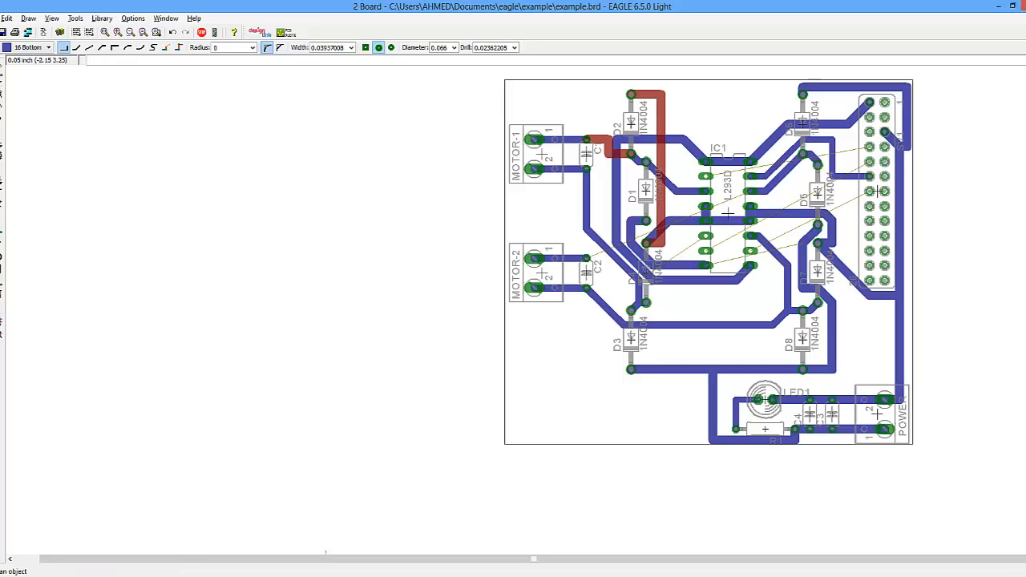
- Move the 3.3VCC trace segment below IC1 and reposition the motor line's bend near diode D8
left_click(0, 93)
left_click(739, 278)
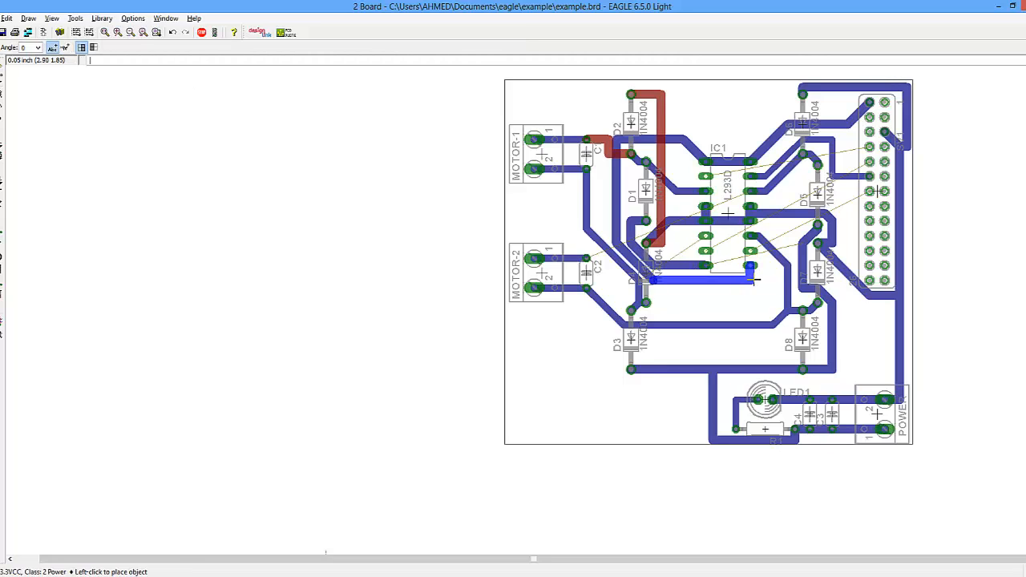
left_click(754, 280)
left_click(776, 329)
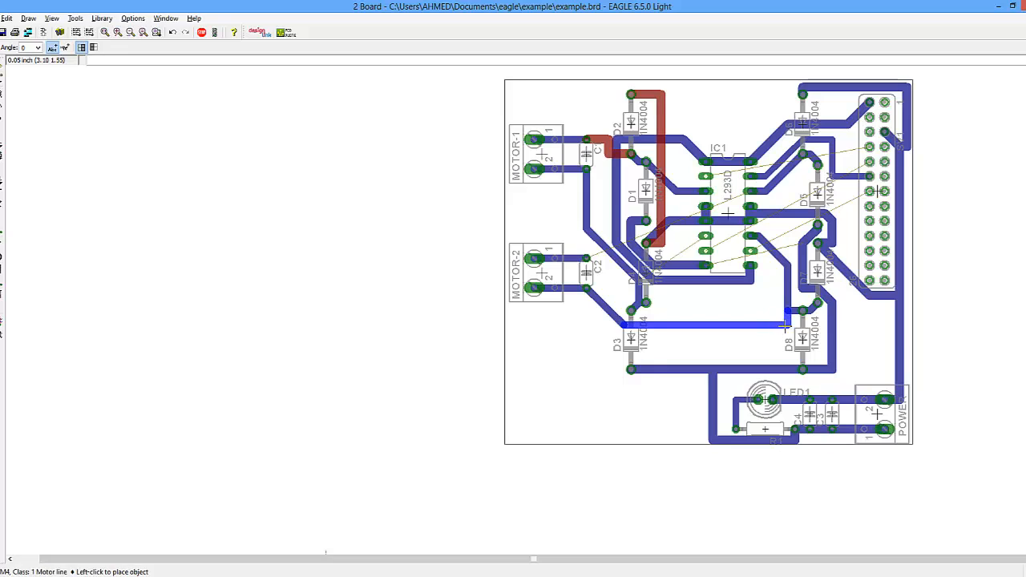
left_click(789, 325)
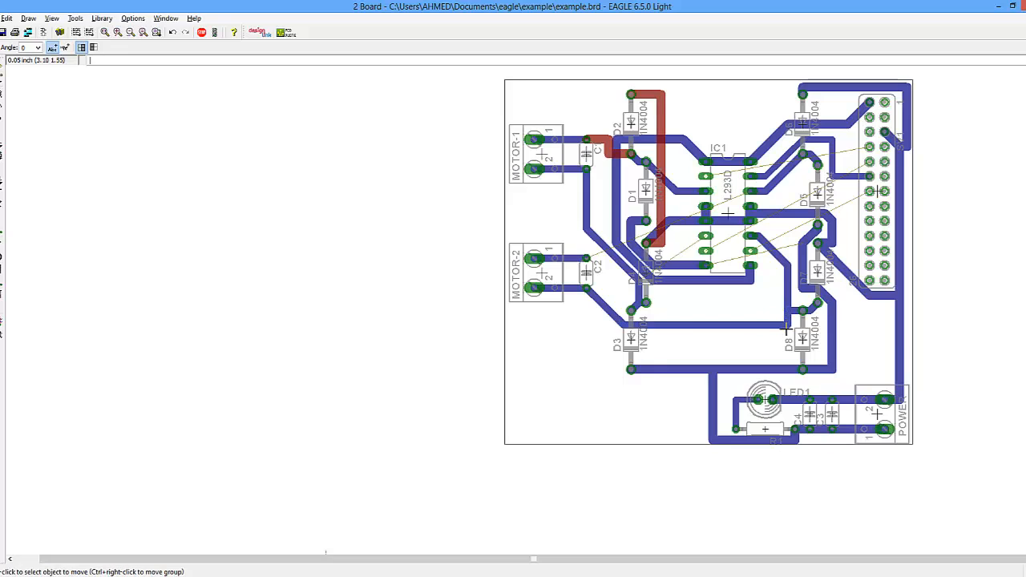
- Reroute the motor line's vertical segment beside diode D7 so it drops straight down to the lower horizontal trace
left_click(786, 258)
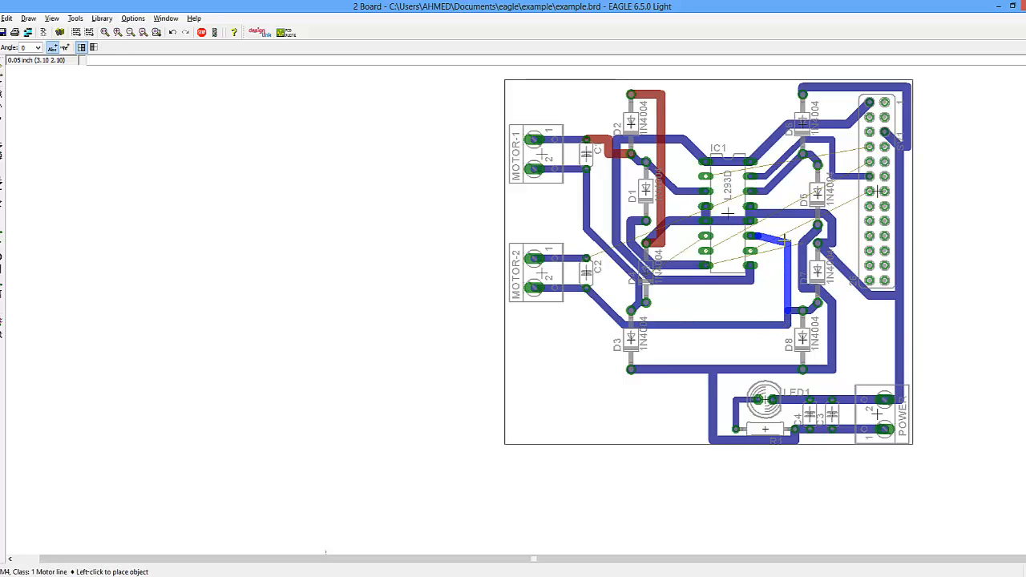
left_click(788, 236)
left_click(788, 270)
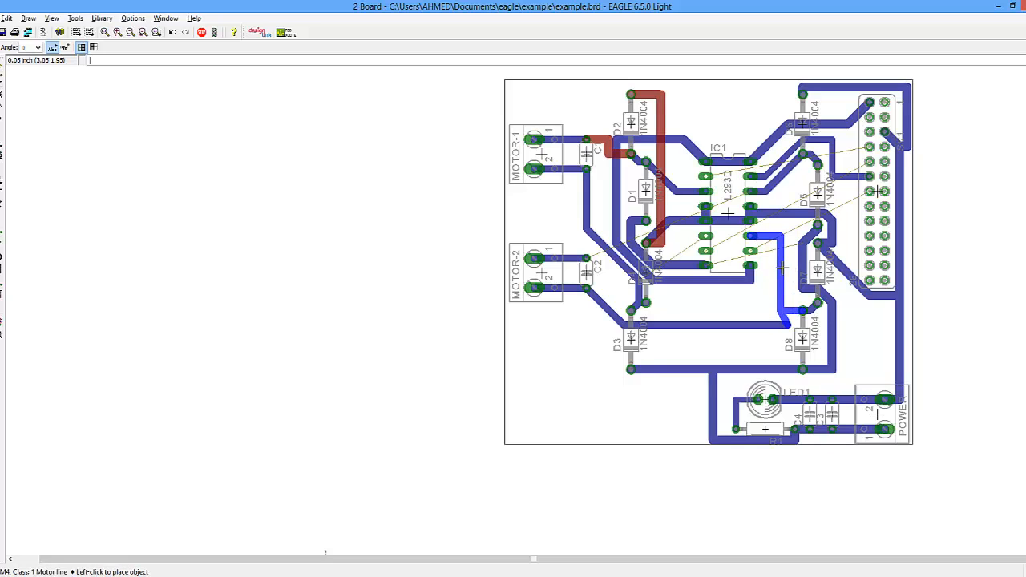
left_click(783, 263)
left_click(788, 326)
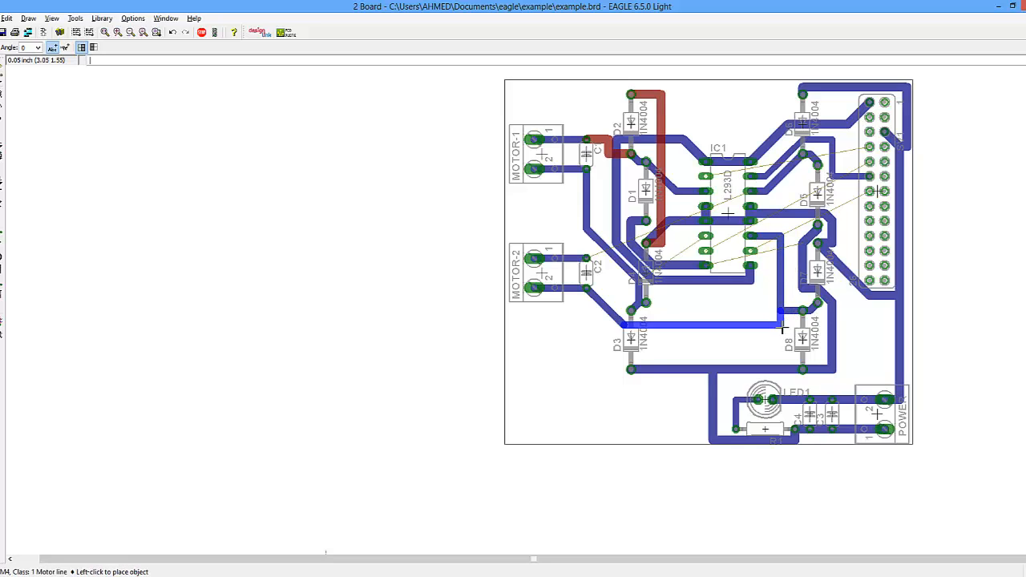
left_click(781, 326)
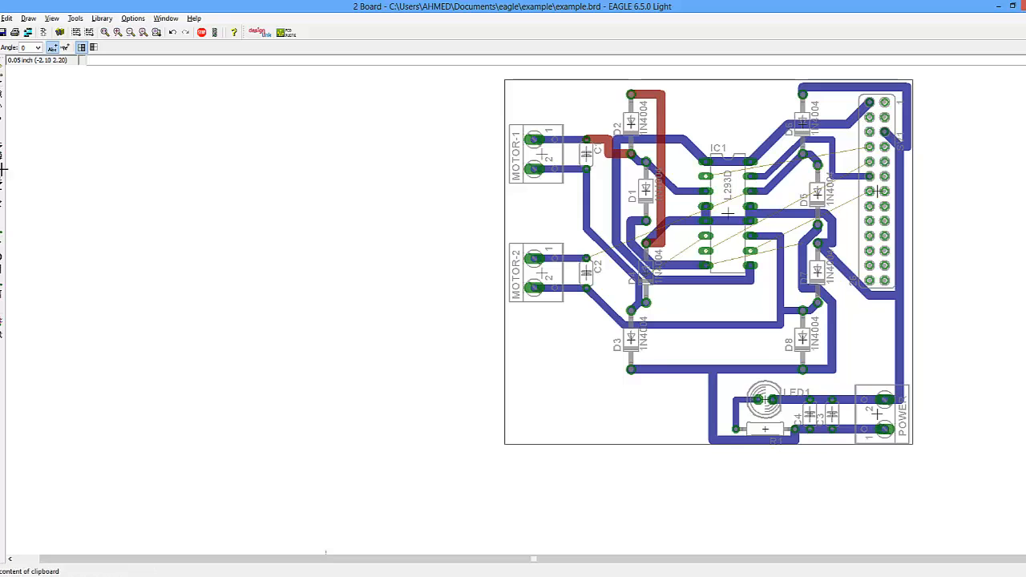
- Move the GND trace segment and the MOTOR-VCC segment near diodes D5 and D7 to clear space by the header
left_click(834, 268)
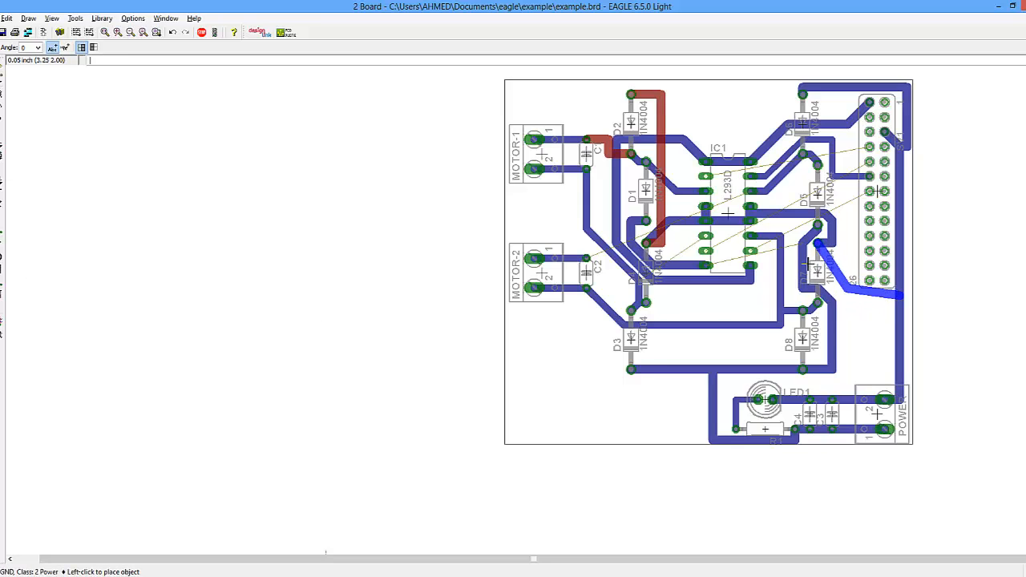
left_click(881, 286)
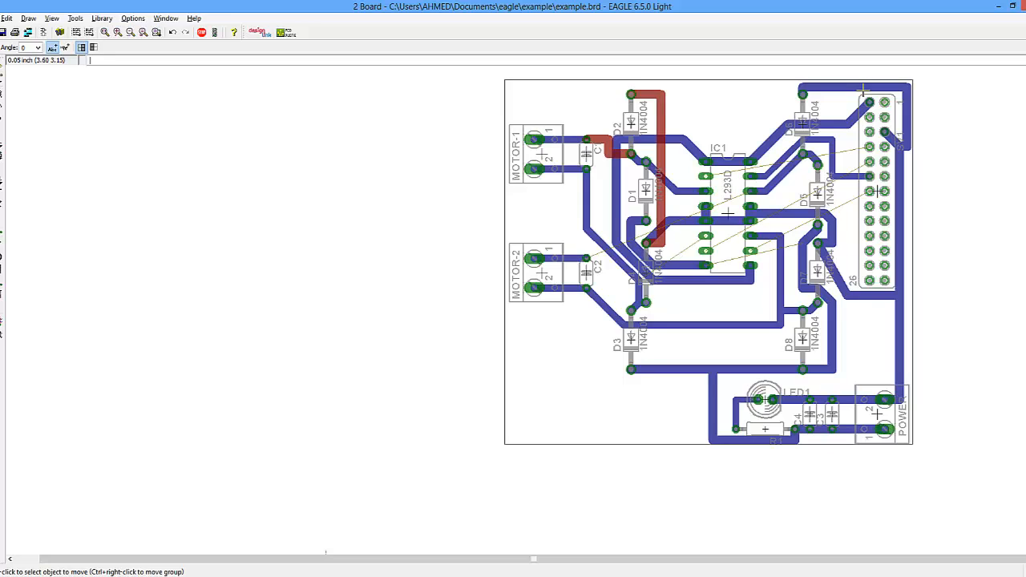
left_click(806, 243)
left_click(804, 229)
left_click(810, 229)
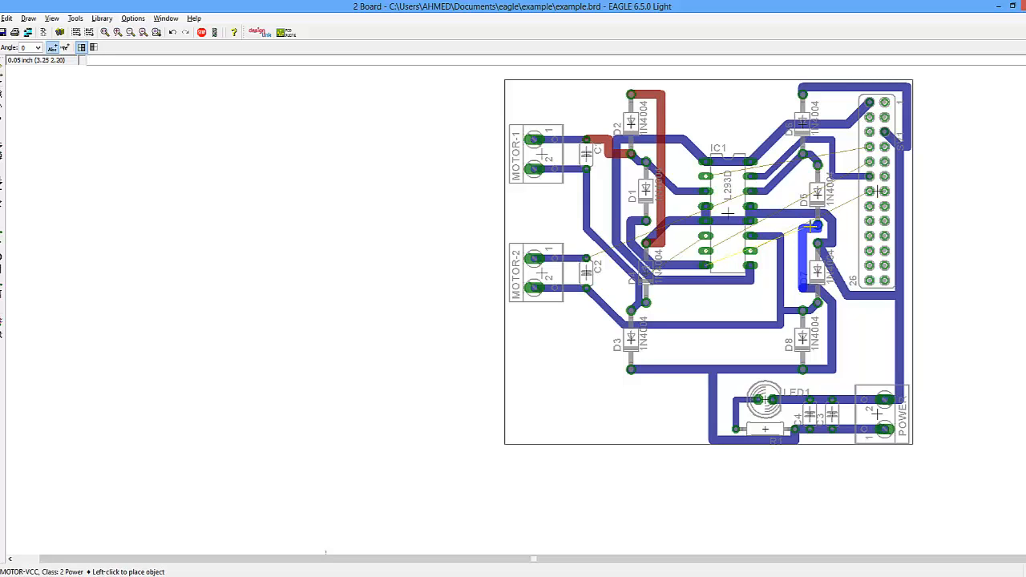
left_click(811, 228)
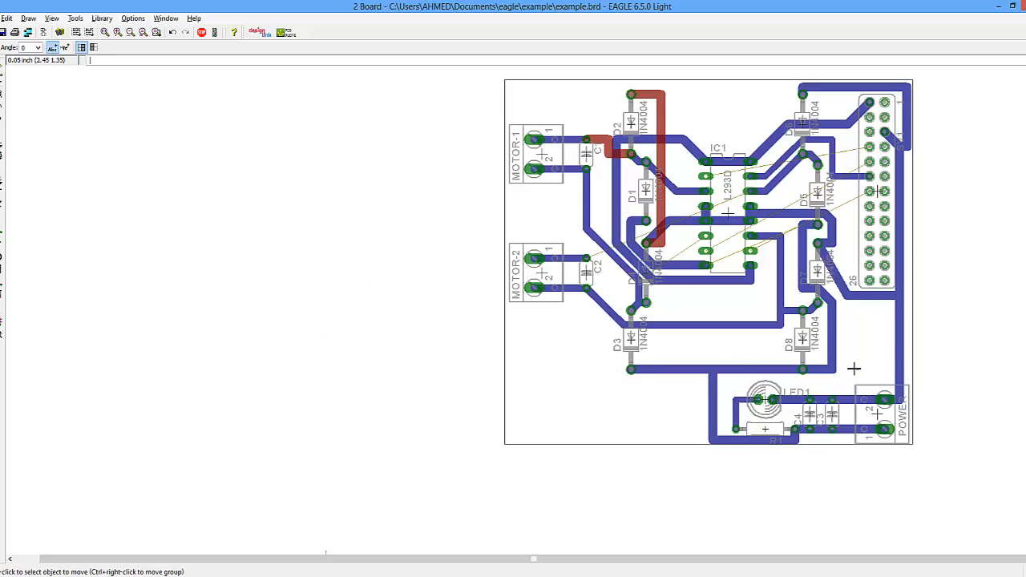
- Zoom into the header area and route a short GPIO04 stub on the 1 Top layer from its header pin upward
scroll(826, 251, "up", 2)
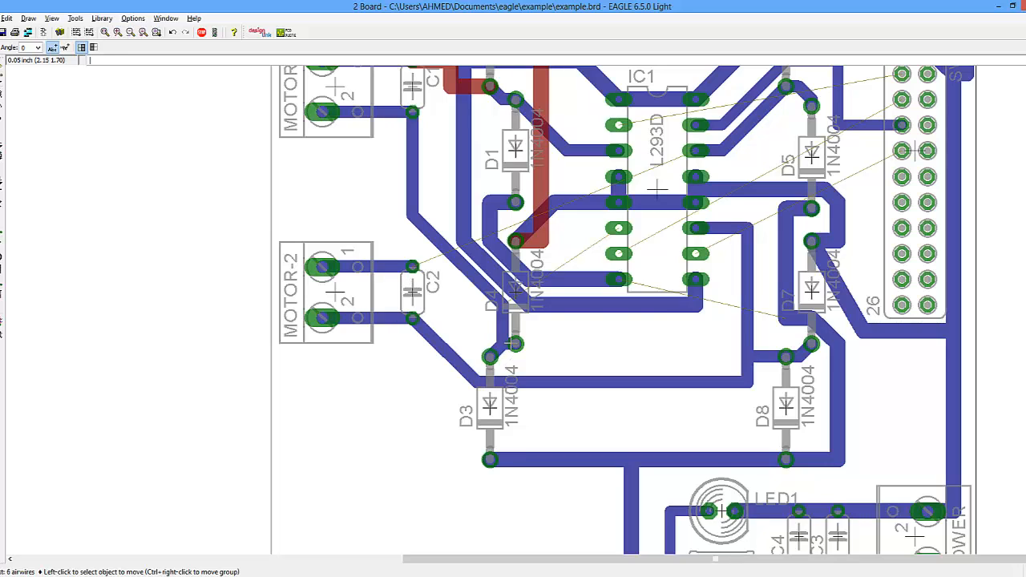
scroll(643, 303, "down", 2)
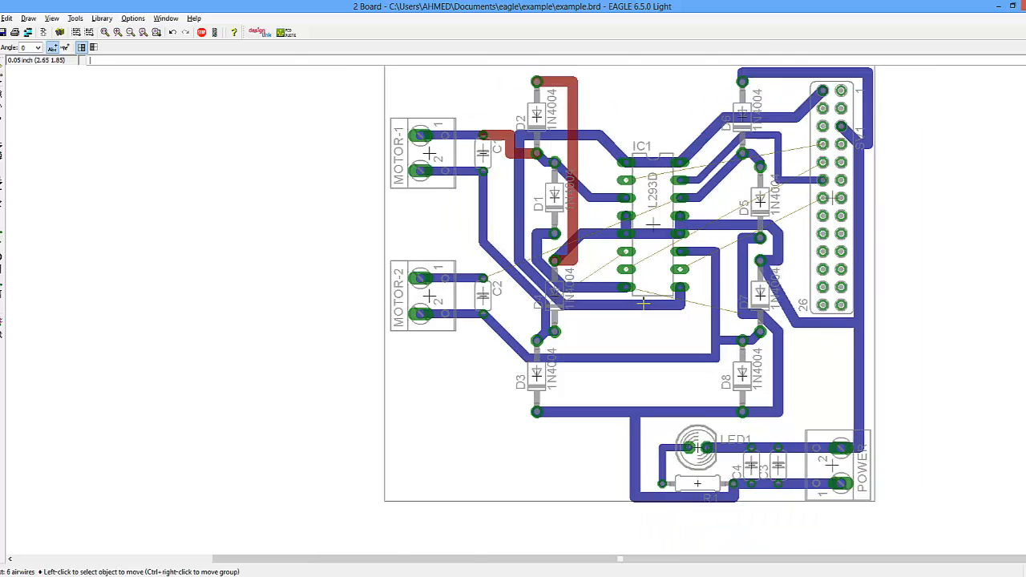
scroll(644, 303, "up", 3)
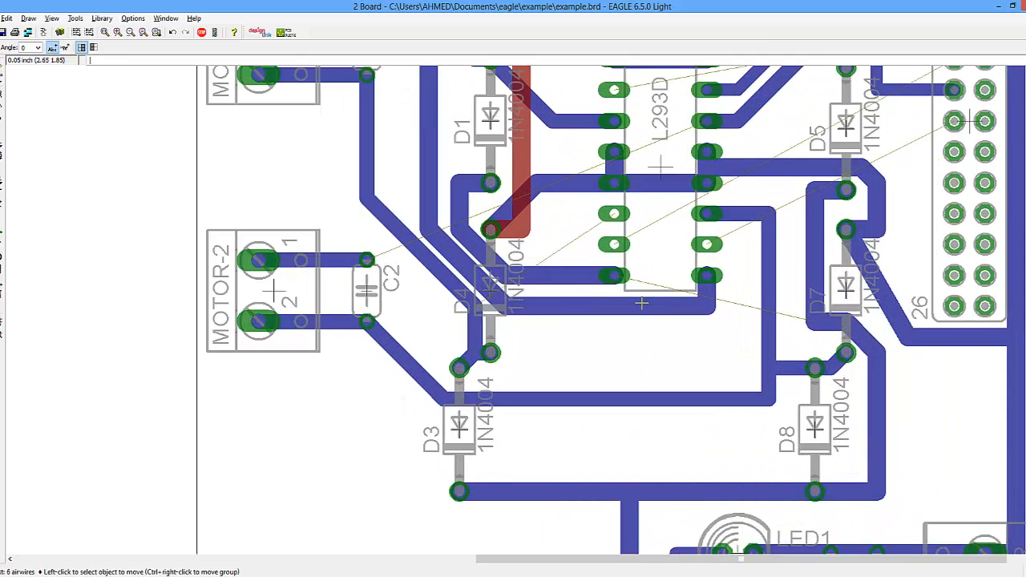
scroll(639, 248, "down", 2)
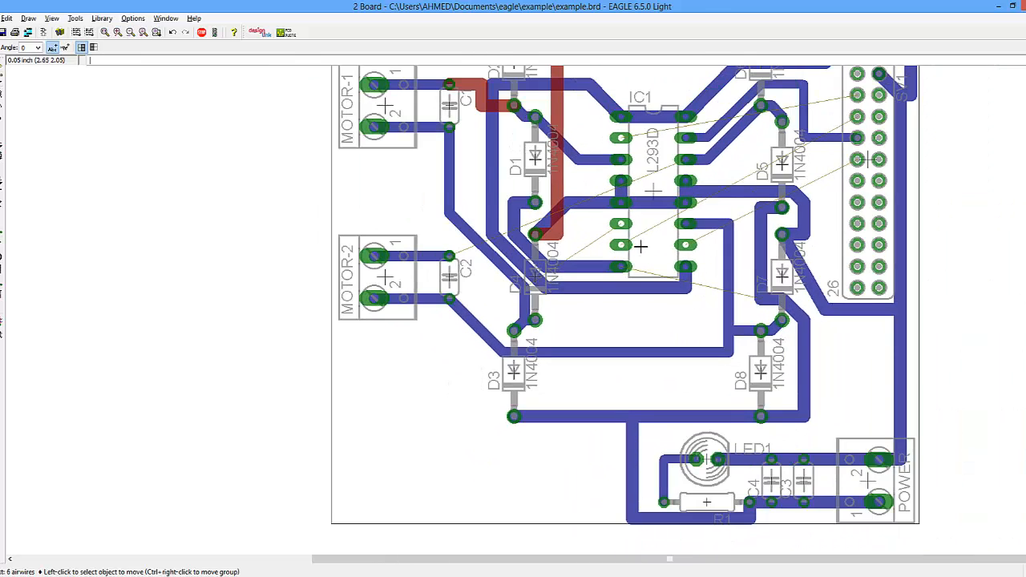
scroll(784, 100, "up", 1)
scroll(784, 101, "down", 2)
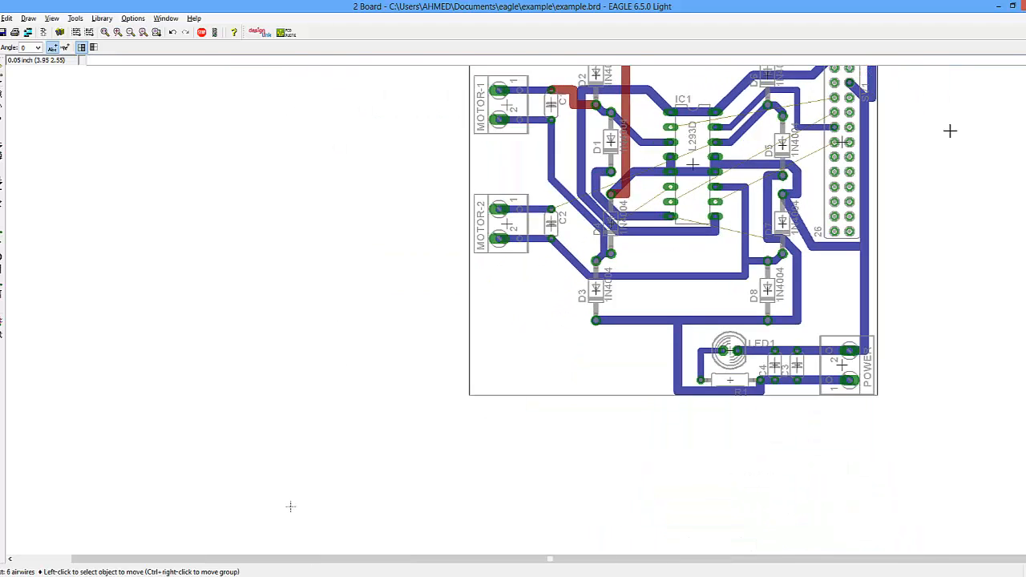
scroll(825, 140, "up", 3)
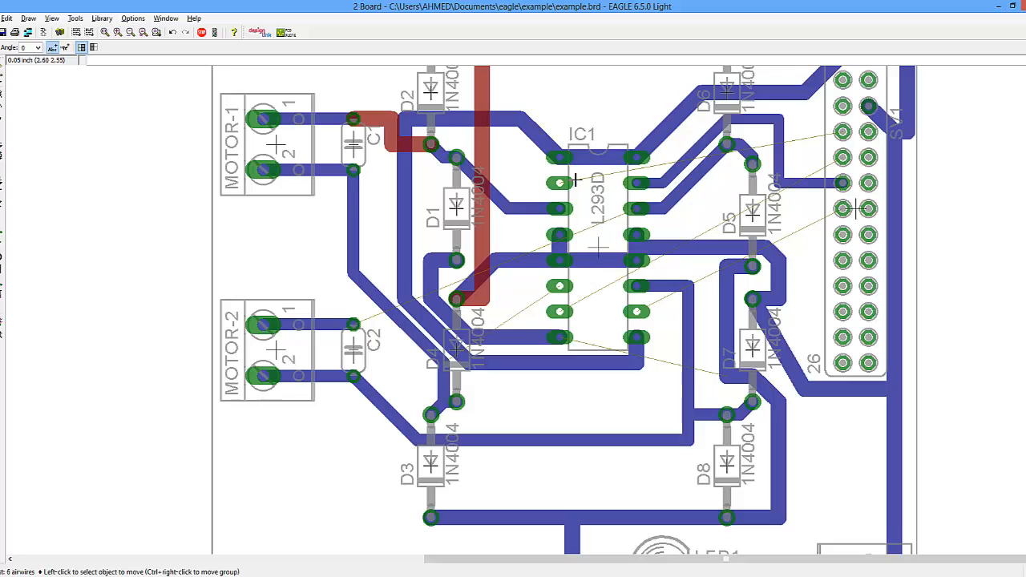
scroll(810, 96, "down", 4)
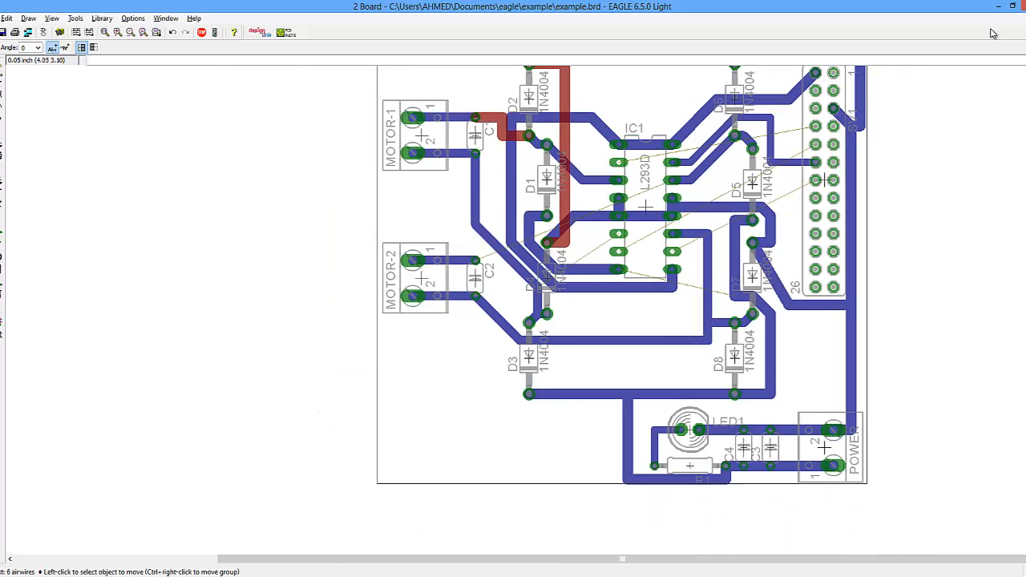
scroll(801, 83, "up", 3)
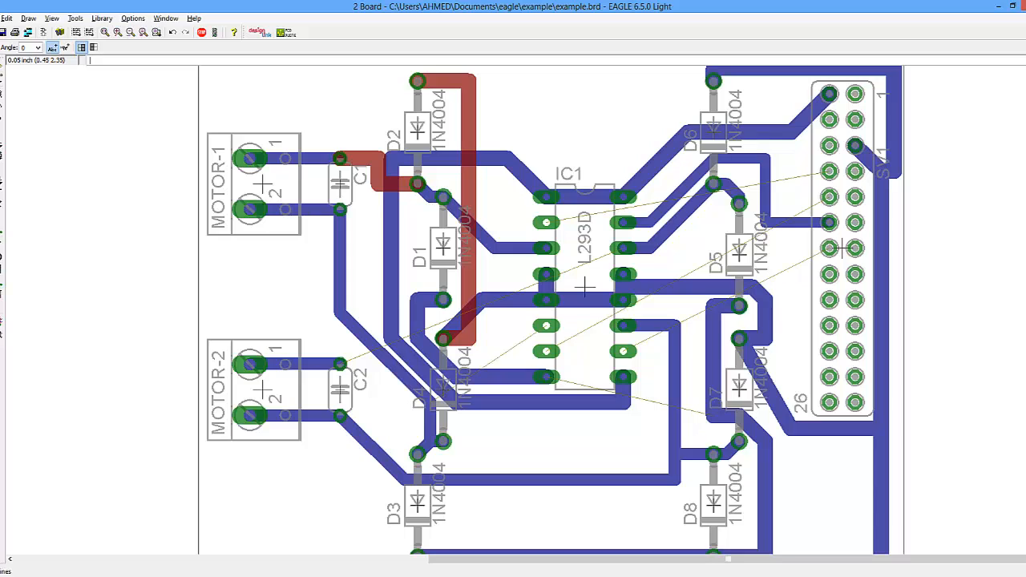
left_click(0, 233)
left_click(829, 169)
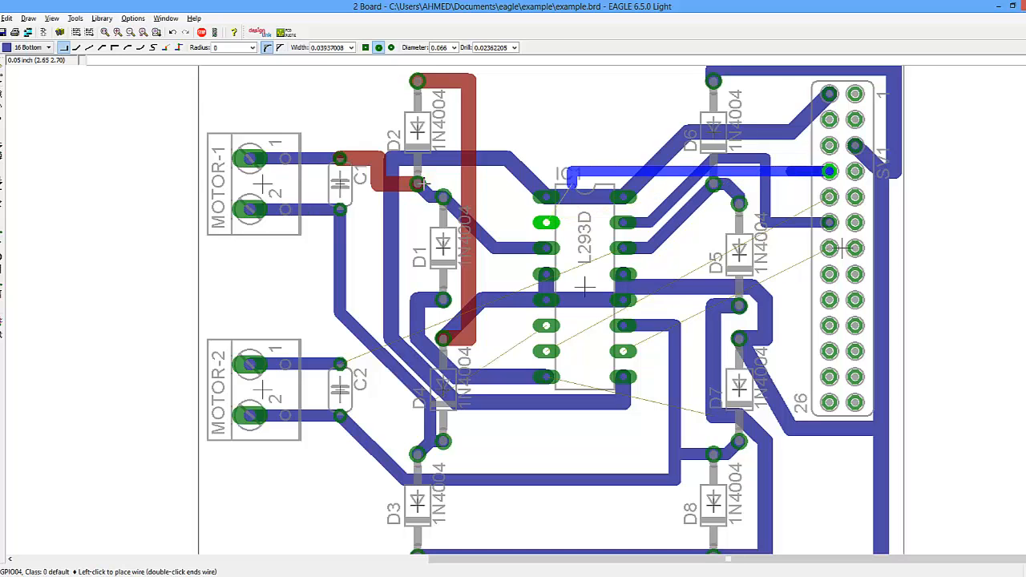
left_click(28, 47)
left_click(24, 62)
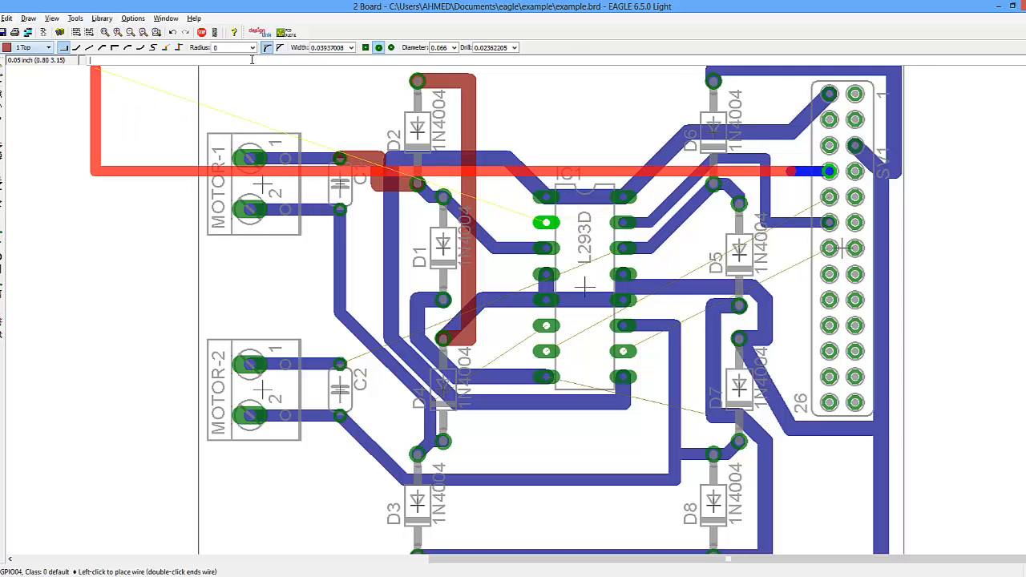
left_click(788, 170)
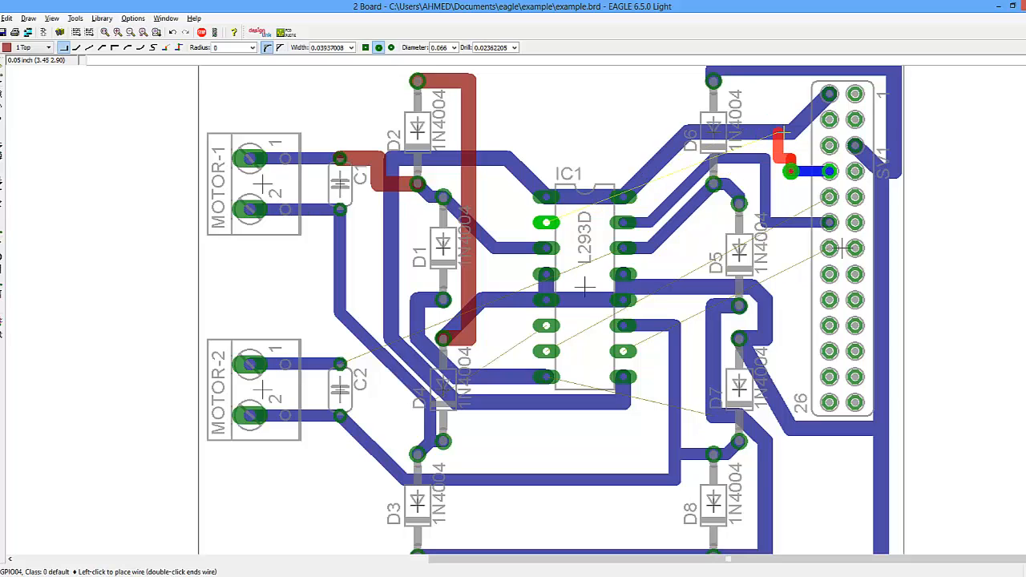
key("Escape")
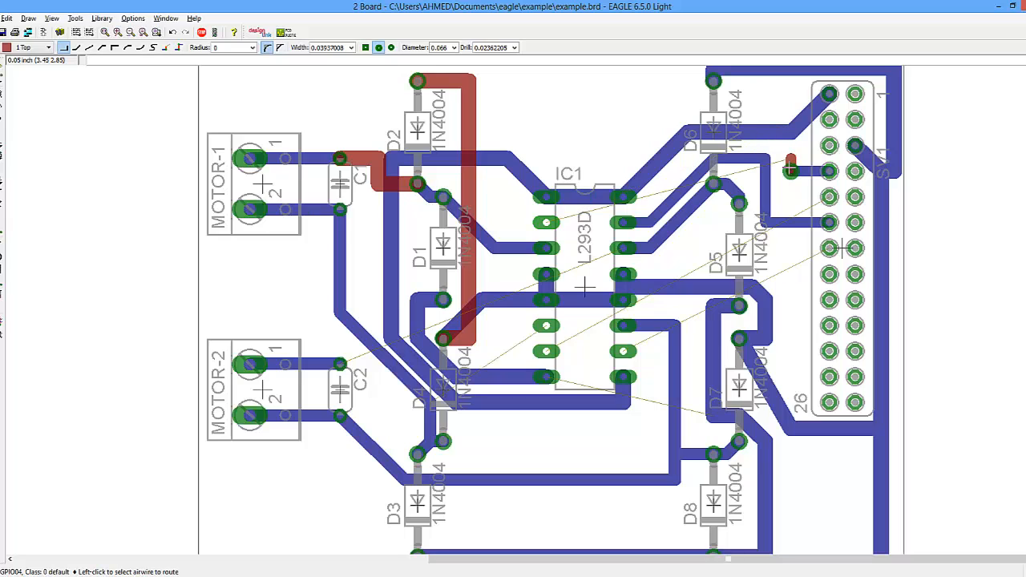
- Route a short GPIO17 stub on the 1 Top layer from its header pin upward
left_click(829, 196)
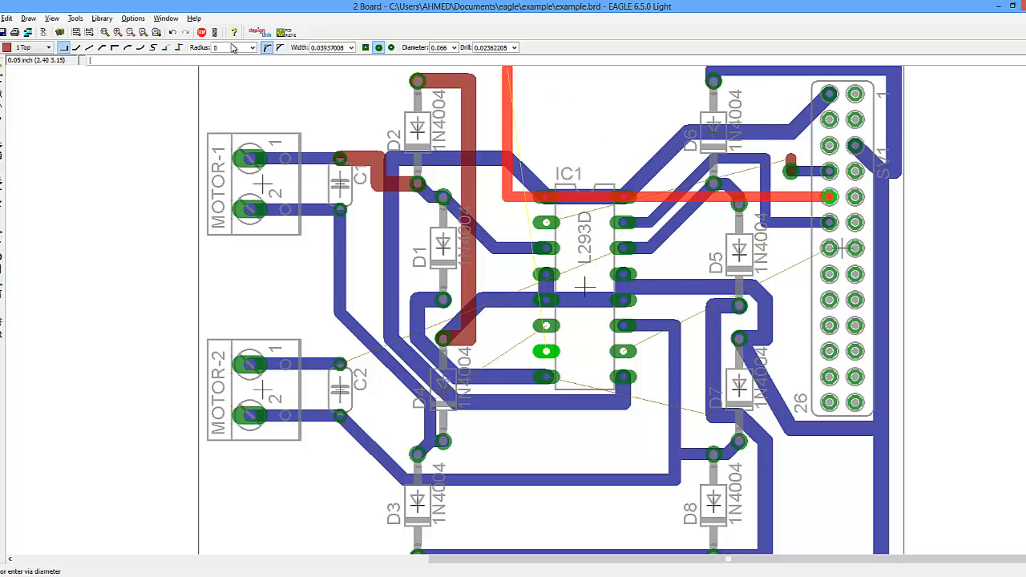
left_click(32, 48)
left_click(28, 61)
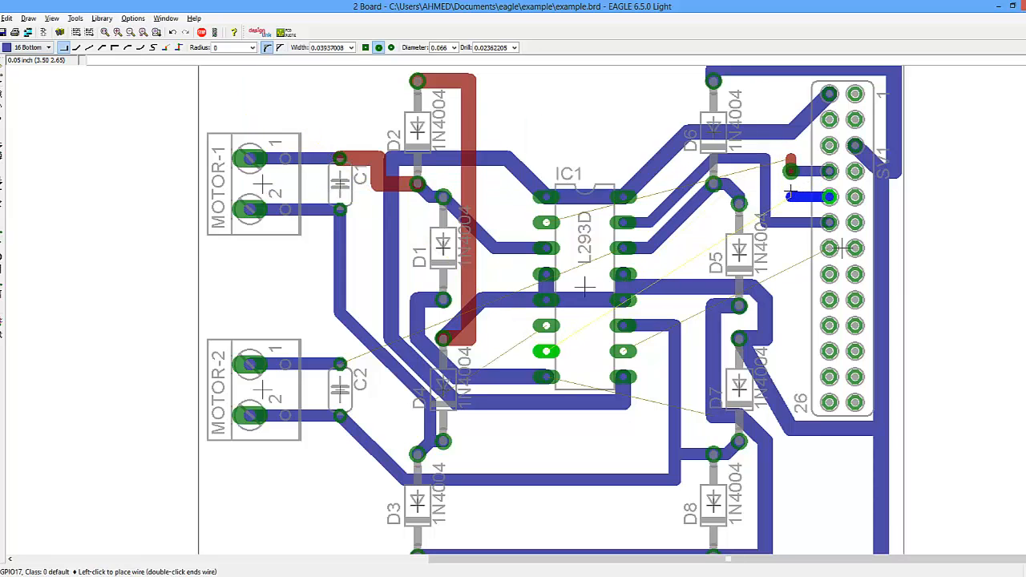
left_click(26, 46)
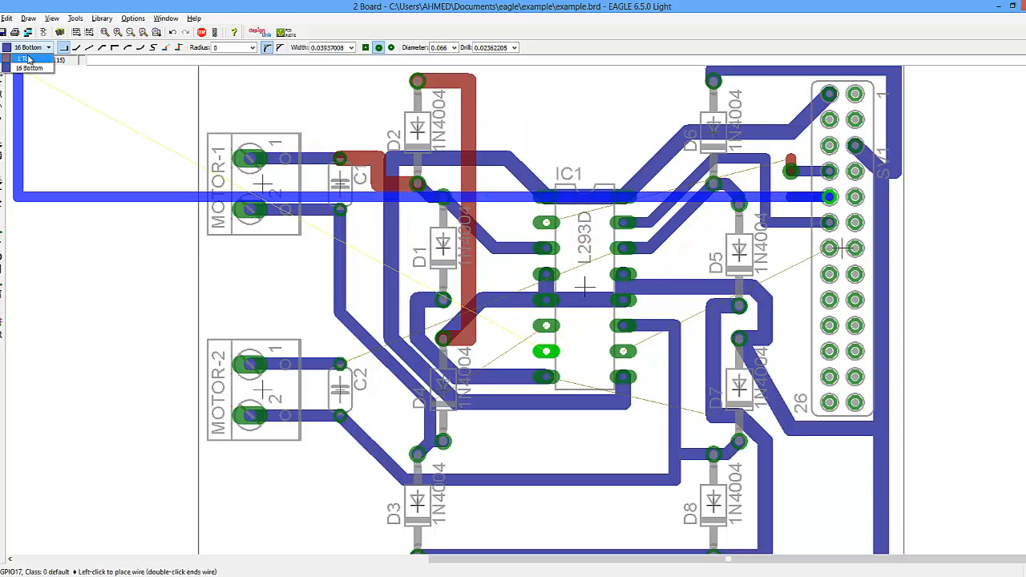
left_click(29, 54)
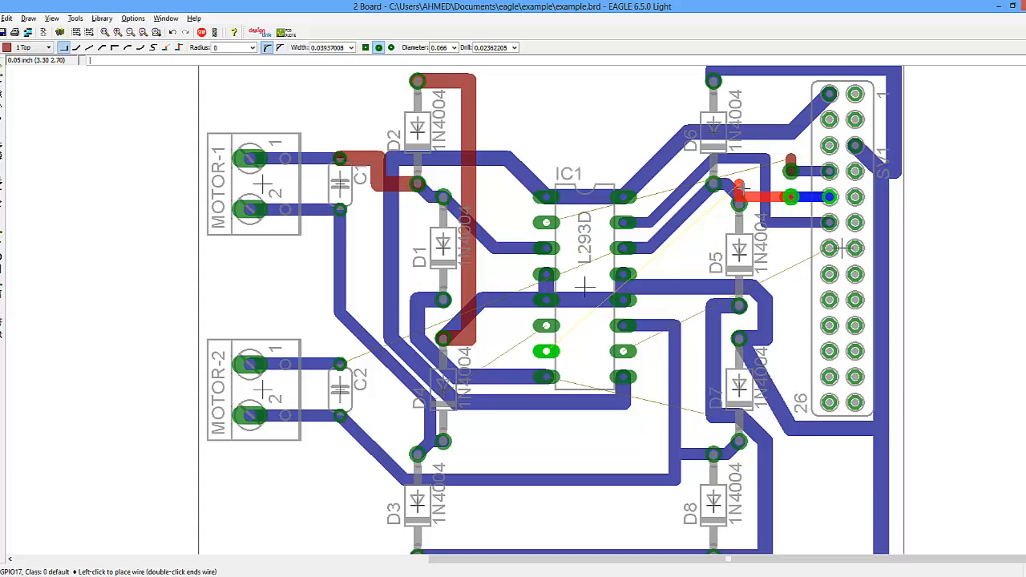
key("Escape")
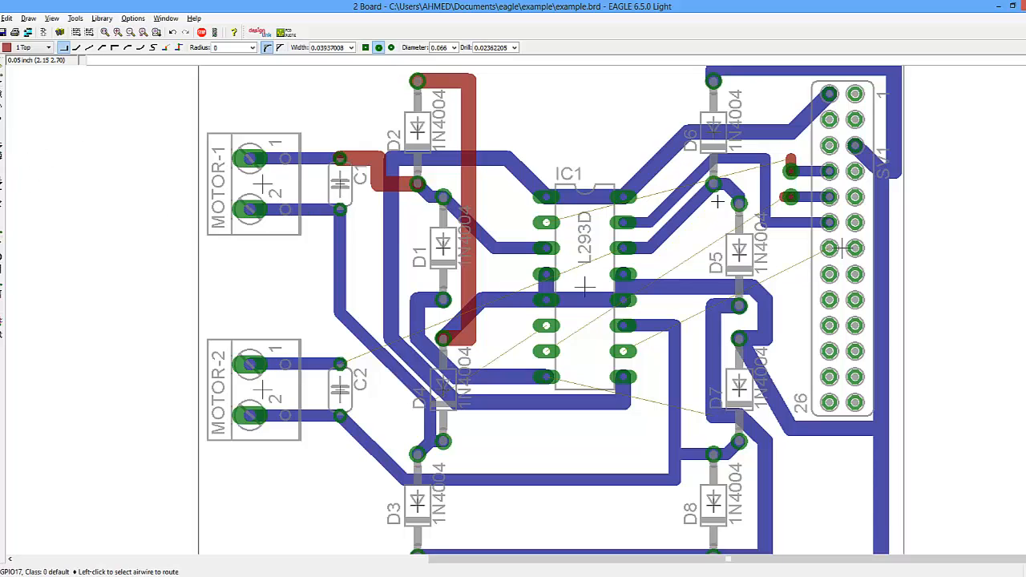
- Route a short GPIO22 stub on the 1 Top layer from its header pin downward and end the wire
left_click(834, 247)
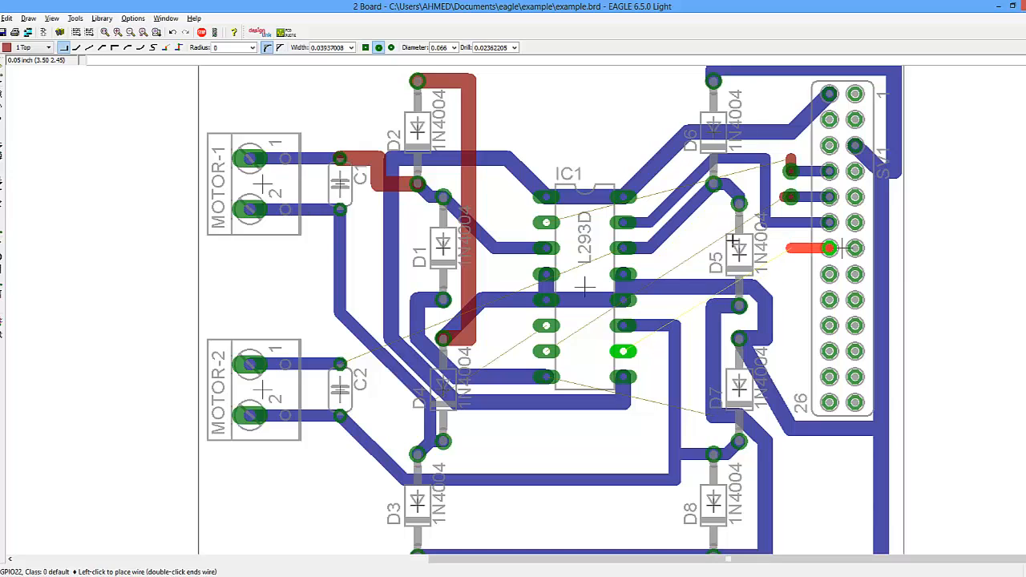
left_click(24, 48)
left_click(24, 69)
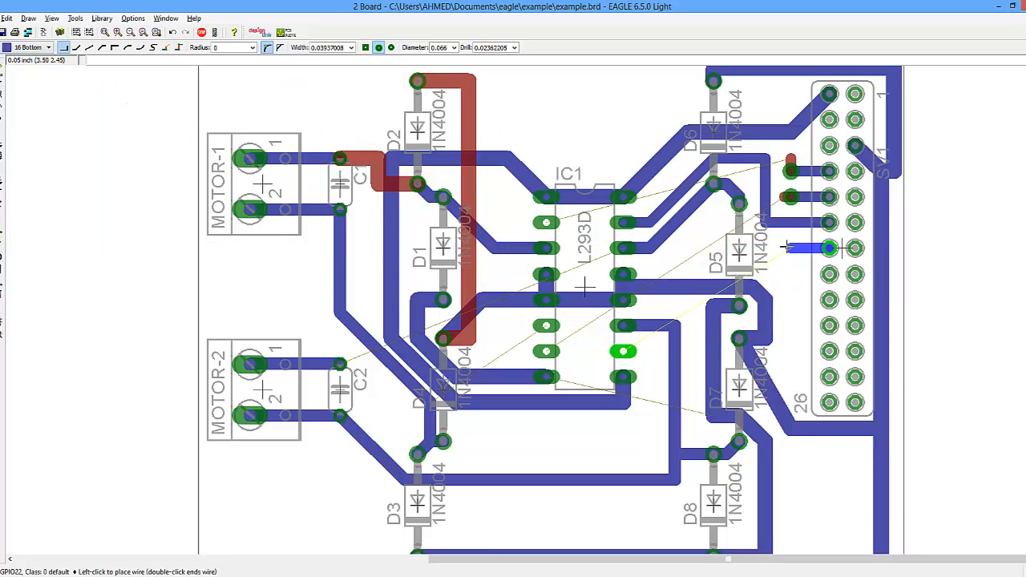
left_click(24, 48)
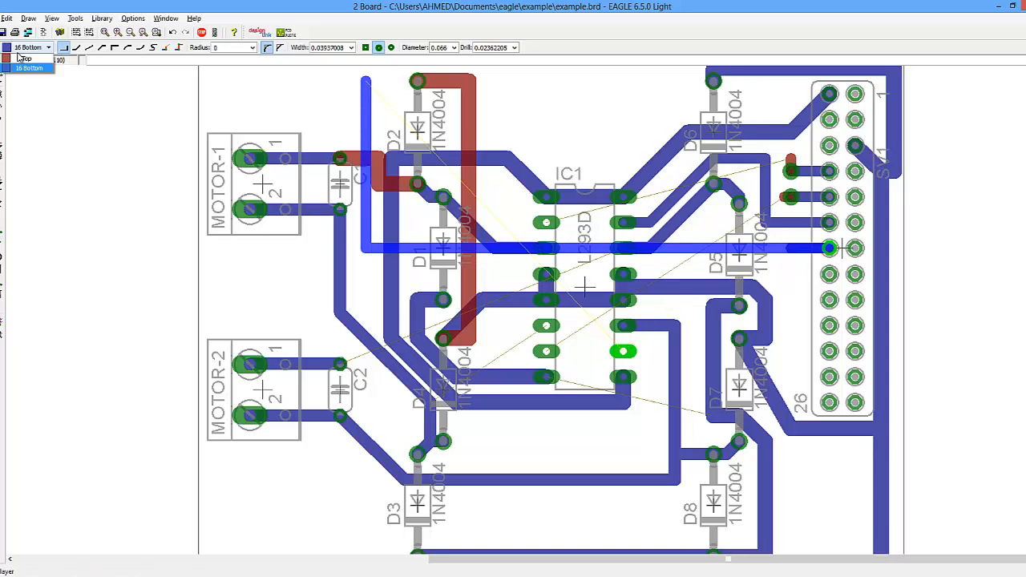
left_click(24, 58)
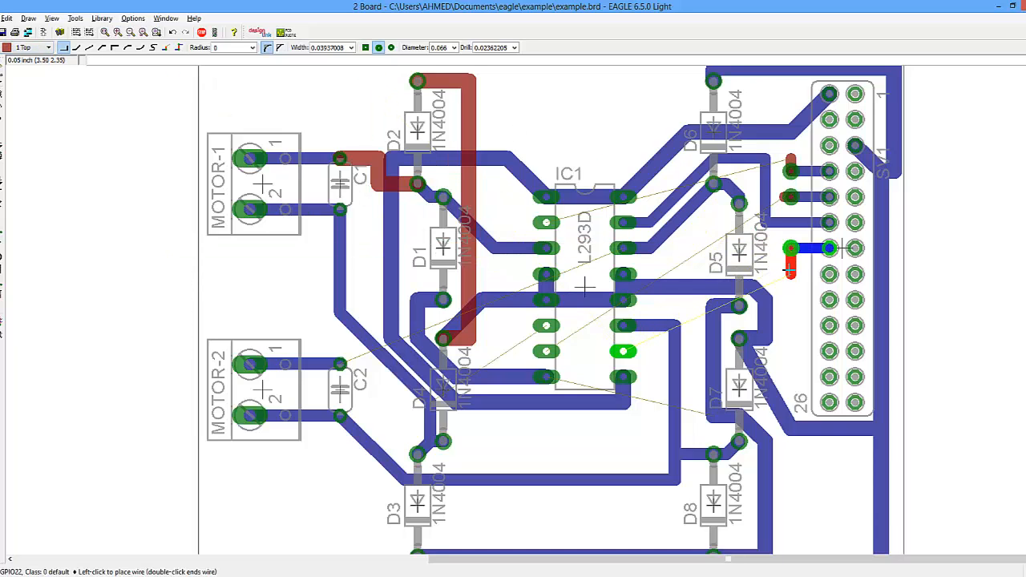
double_click(789, 271)
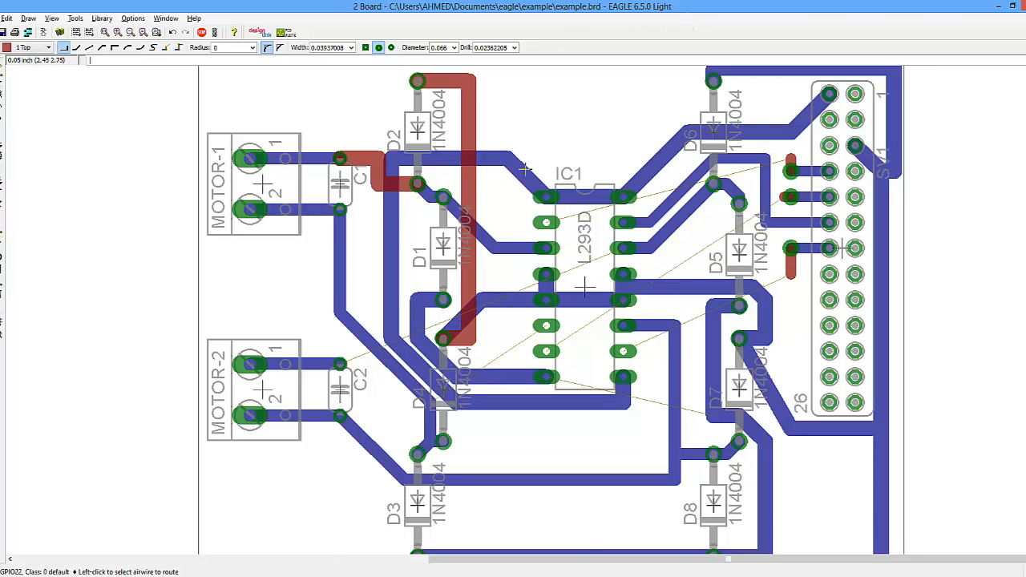
- Run the autorouter with the 1 Top layer's preferred direction set to N/A
scroll(523, 166, "down", 3)
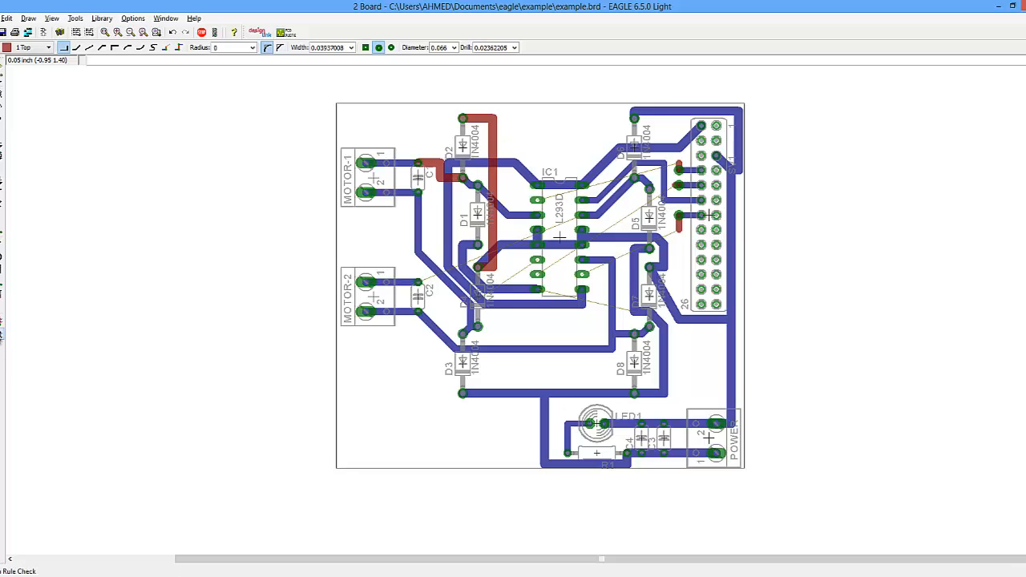
left_click(2, 323)
left_click(44, 306)
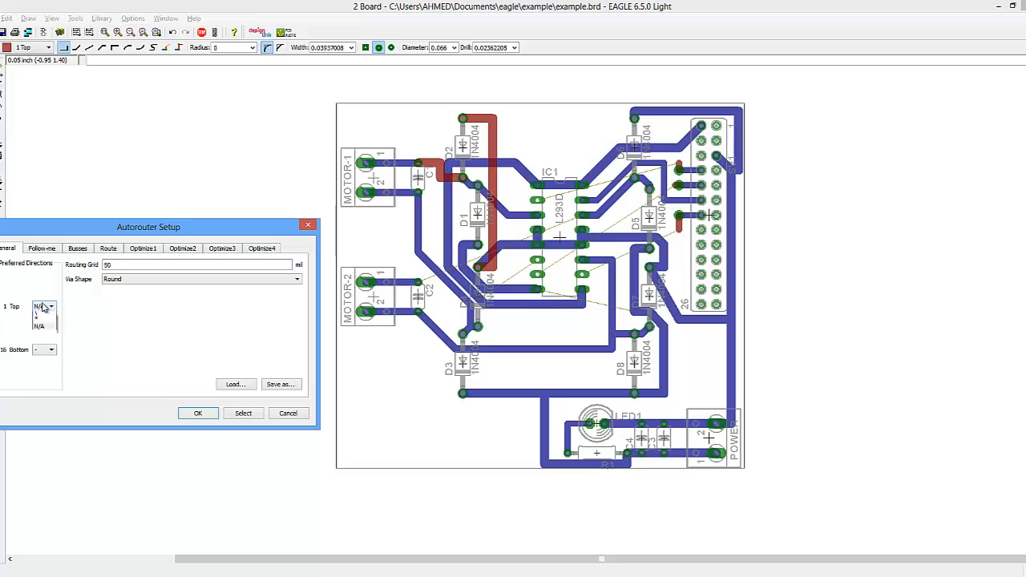
left_click(40, 321)
left_click(204, 414)
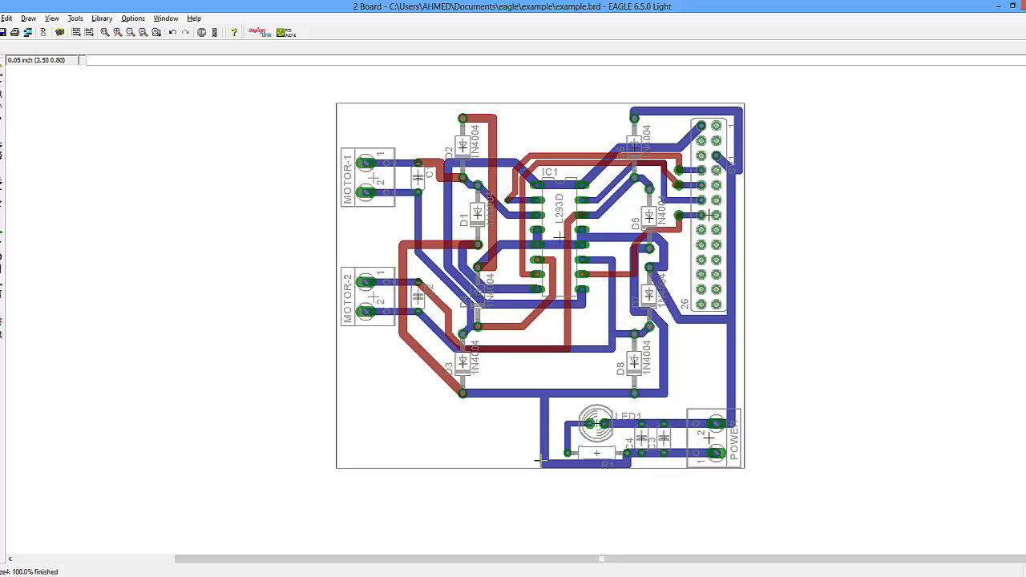
- Change the diameter of the via left of IC1, near diode D1, to 0.066
scroll(678, 215, "up", 5)
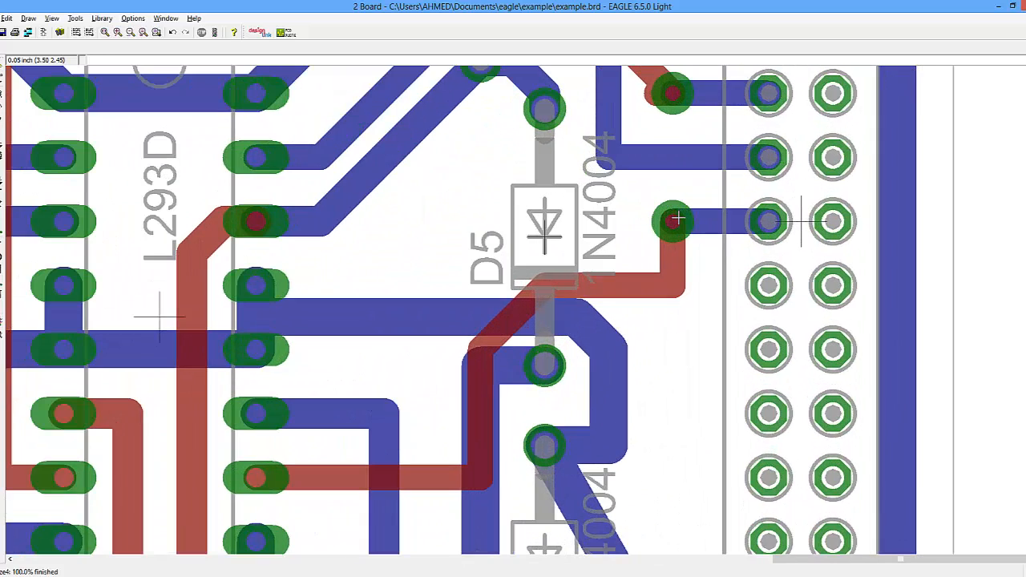
scroll(672, 218, "down", 6)
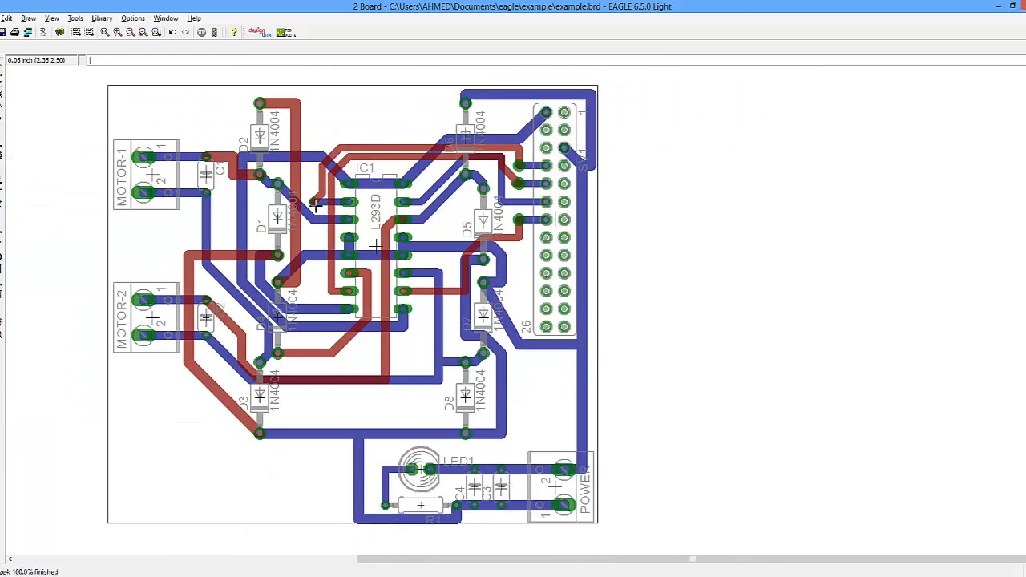
scroll(314, 201, "up", 5)
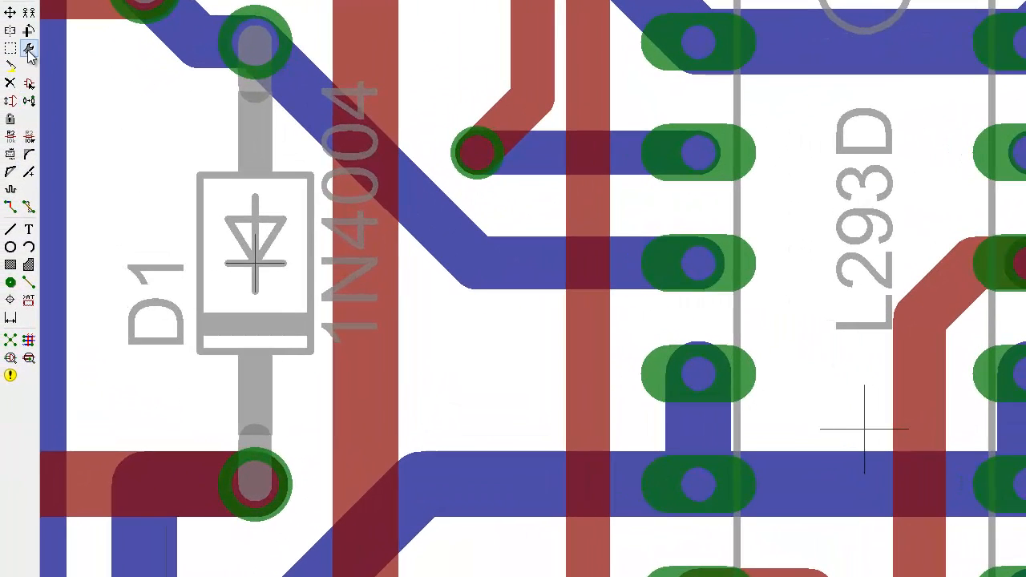
left_click(28, 50)
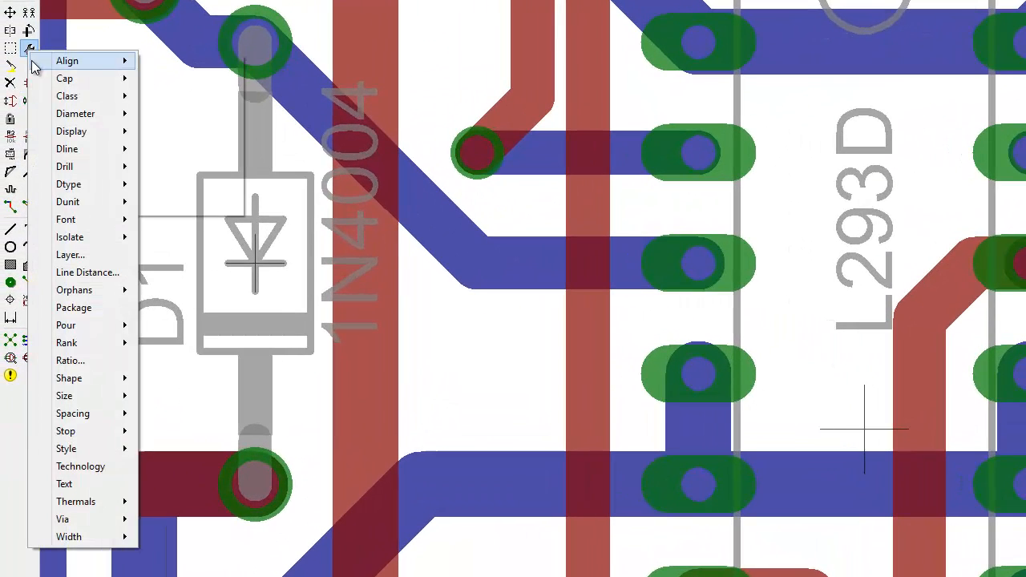
mouse_move(32, 63)
mouse_move(71, 120)
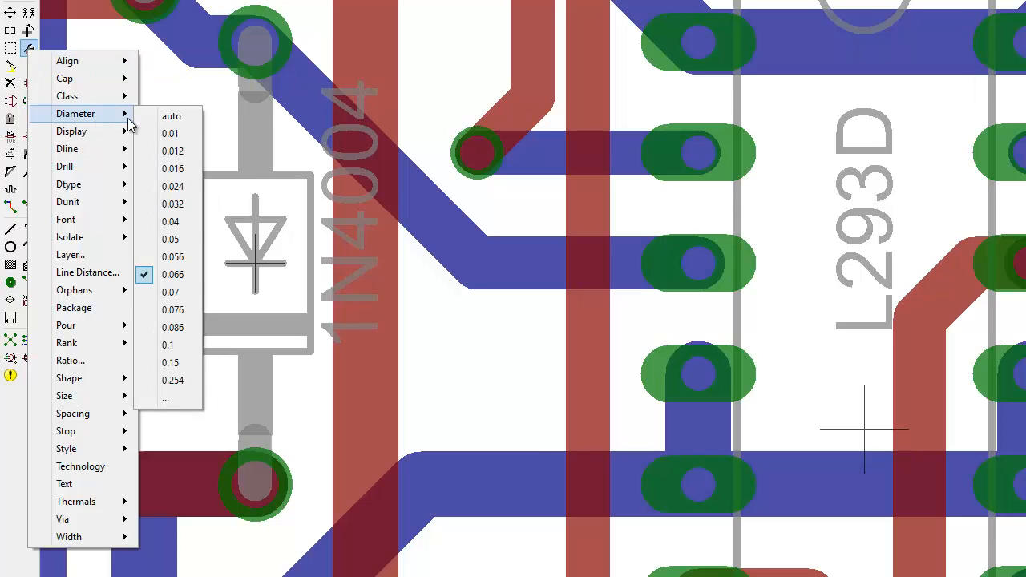
left_click(168, 274)
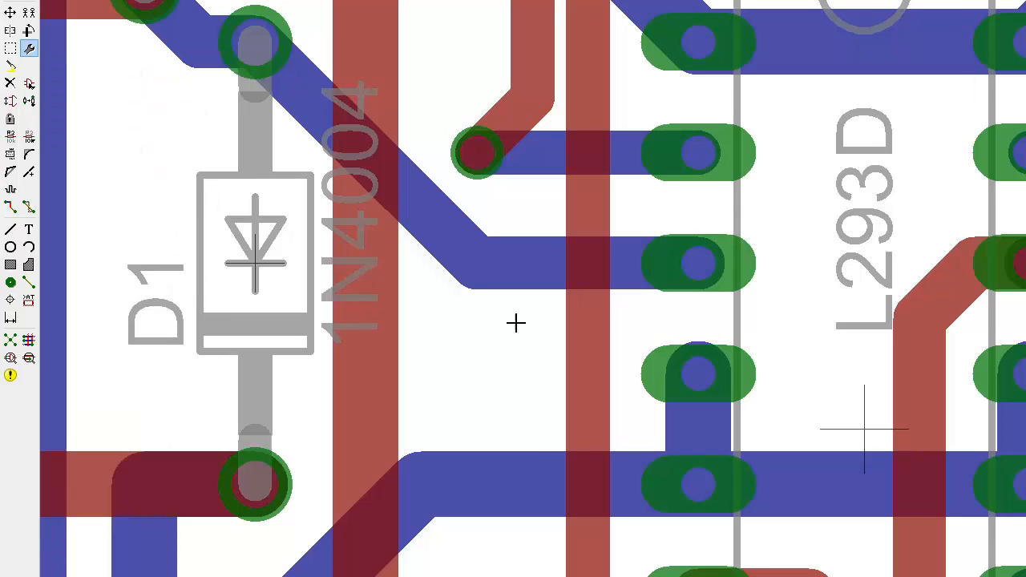
left_click(473, 153)
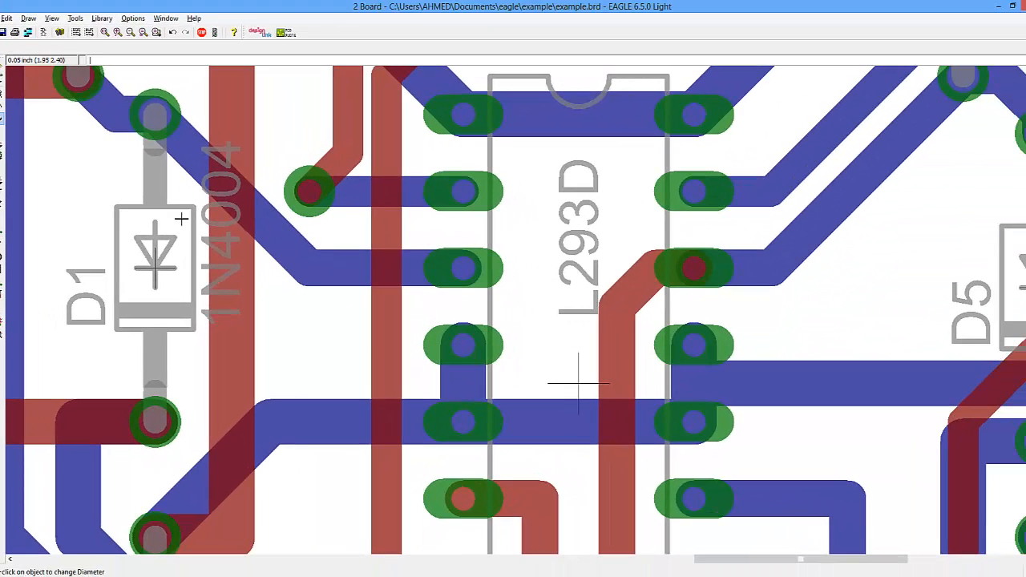
- Move the M1 bottom trace segment from diode D1 so it runs straight across to the IC1 pin
left_click(306, 292)
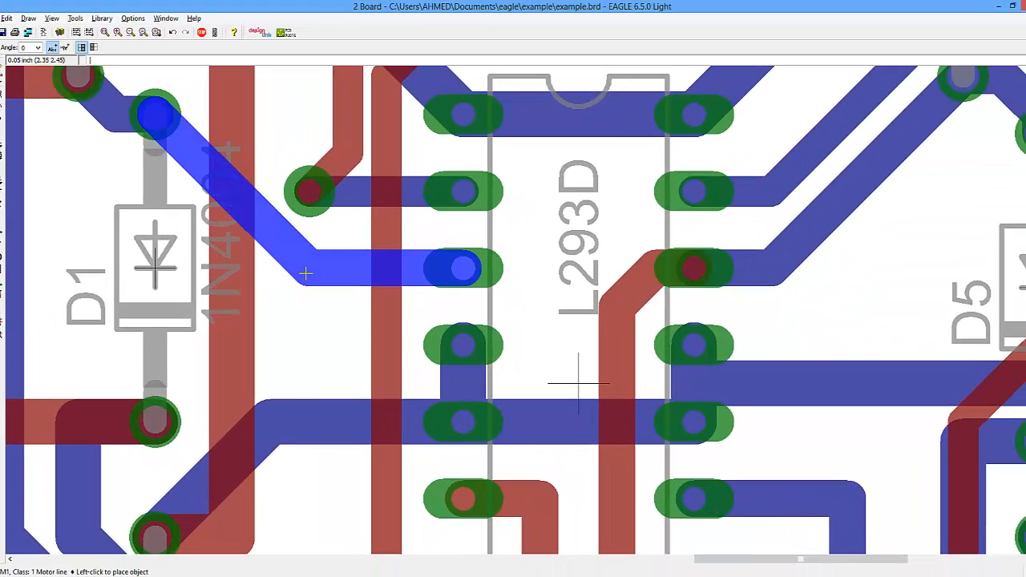
left_click(142, 284)
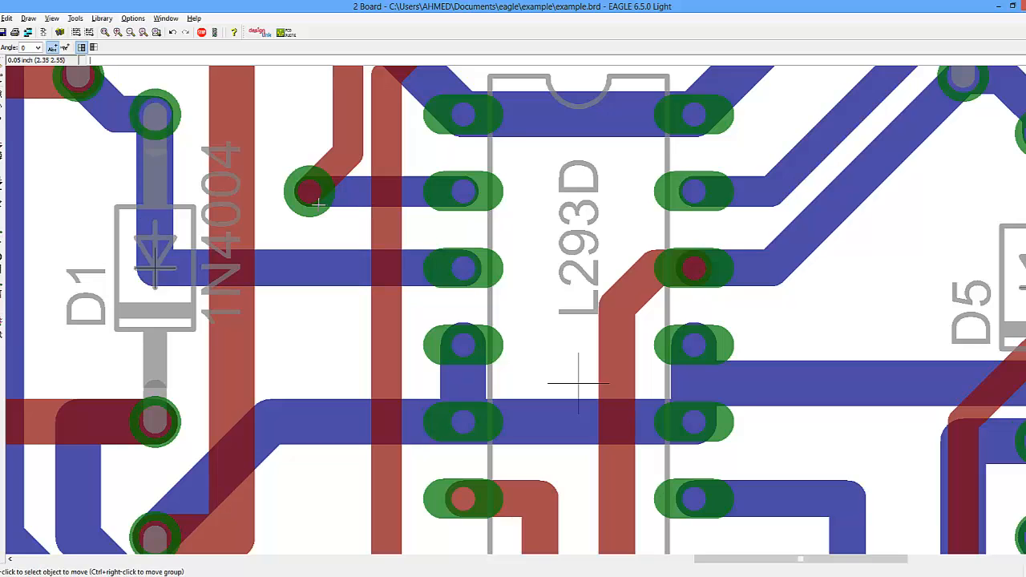
- Move the GPIO04 top-layer segment left of IC1 into a vertical run above its via
scroll(315, 202, "down", 2)
scroll(317, 207, "down", 2)
left_click(318, 178)
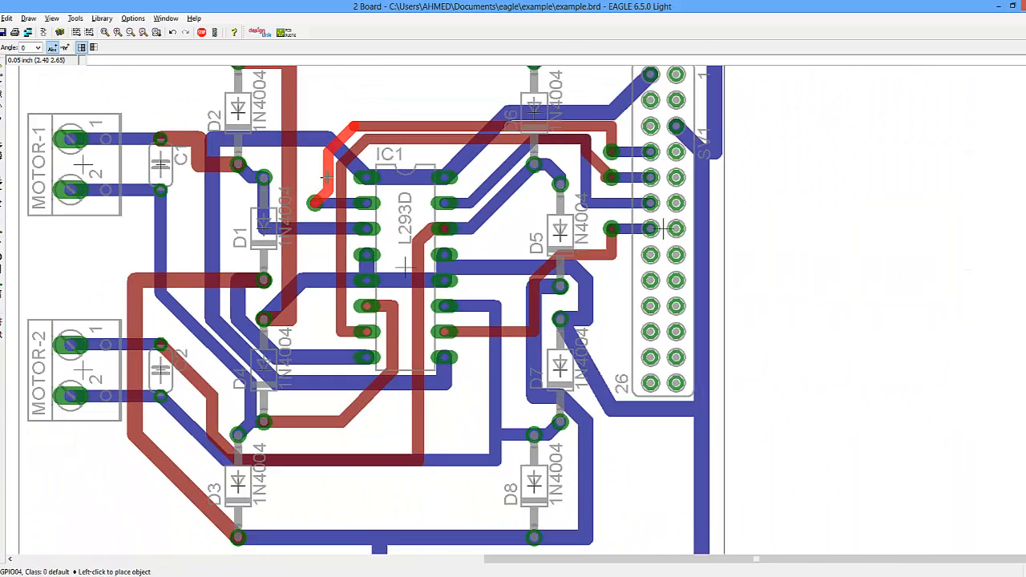
left_click(318, 178)
left_click(316, 154)
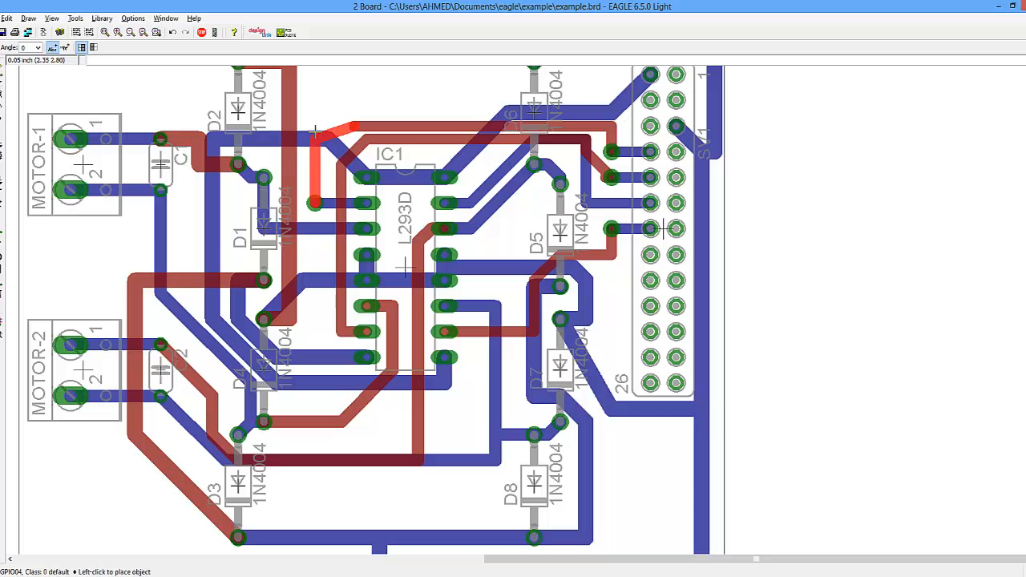
left_click(315, 129)
- Move the GPIO17 top-layer segments so the trace runs vertically down the left side of IC1
left_click(338, 164)
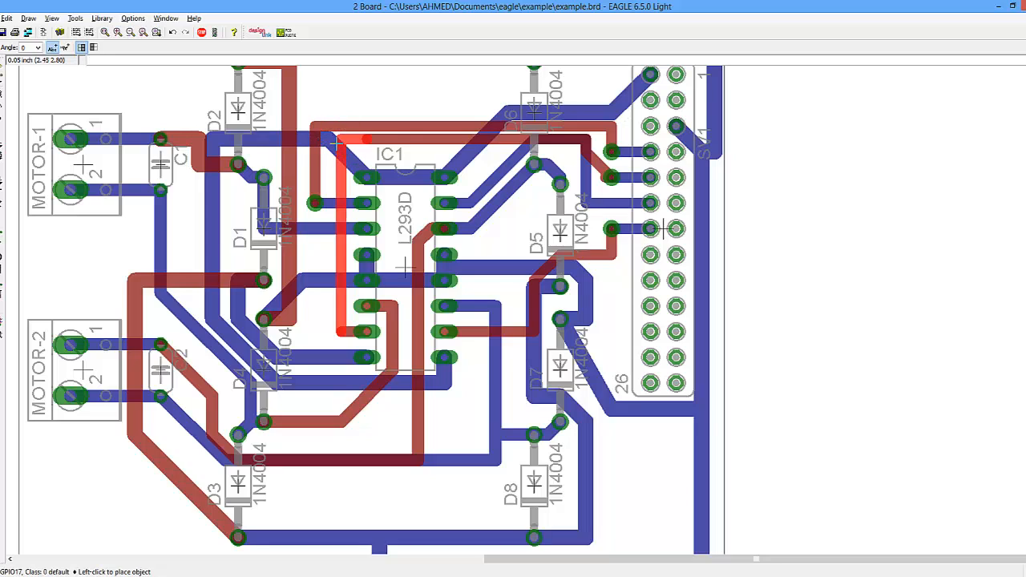
left_click(335, 151)
left_click(332, 165)
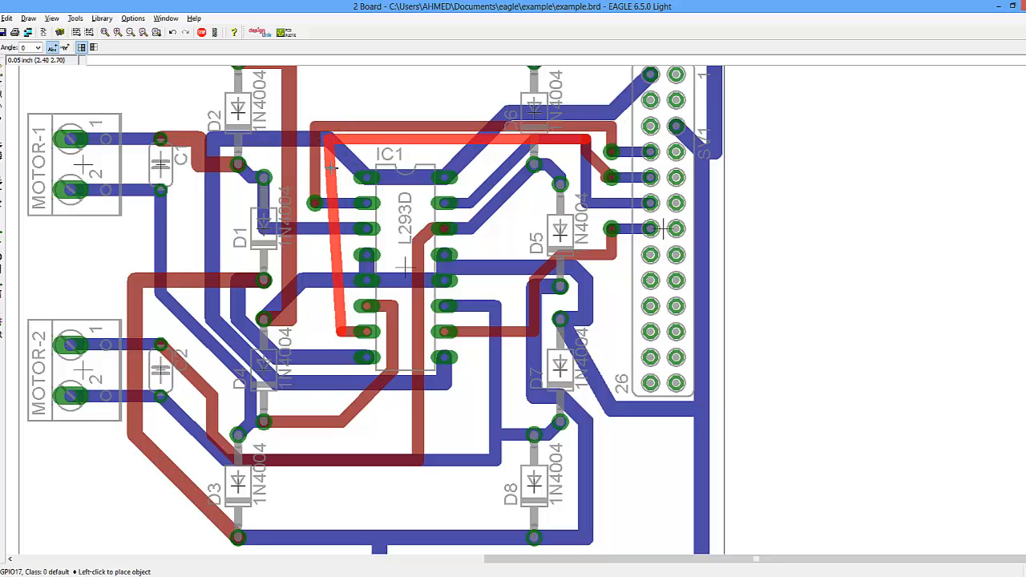
left_click(332, 166)
left_click(340, 332)
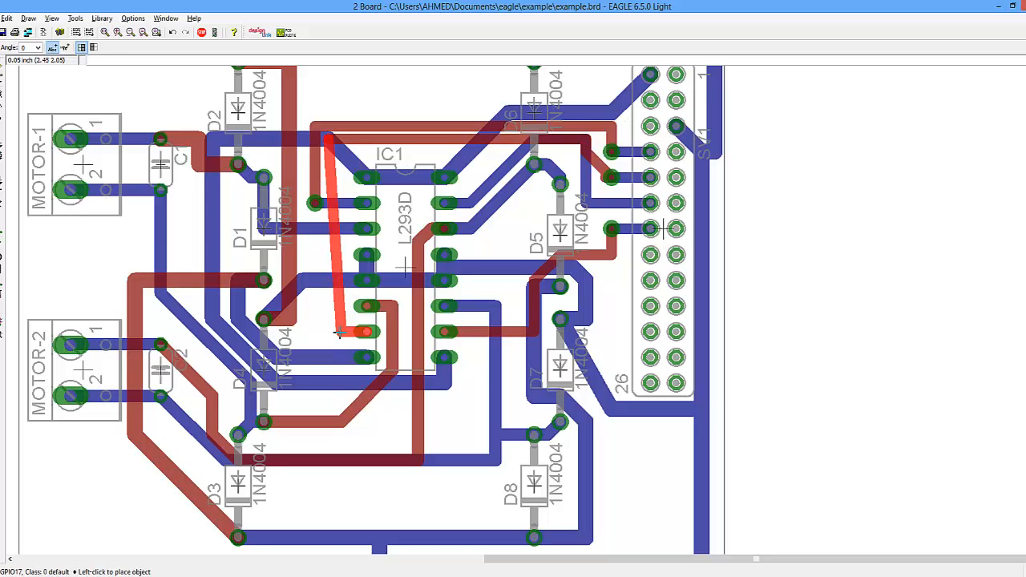
left_click(327, 332)
left_click(330, 209)
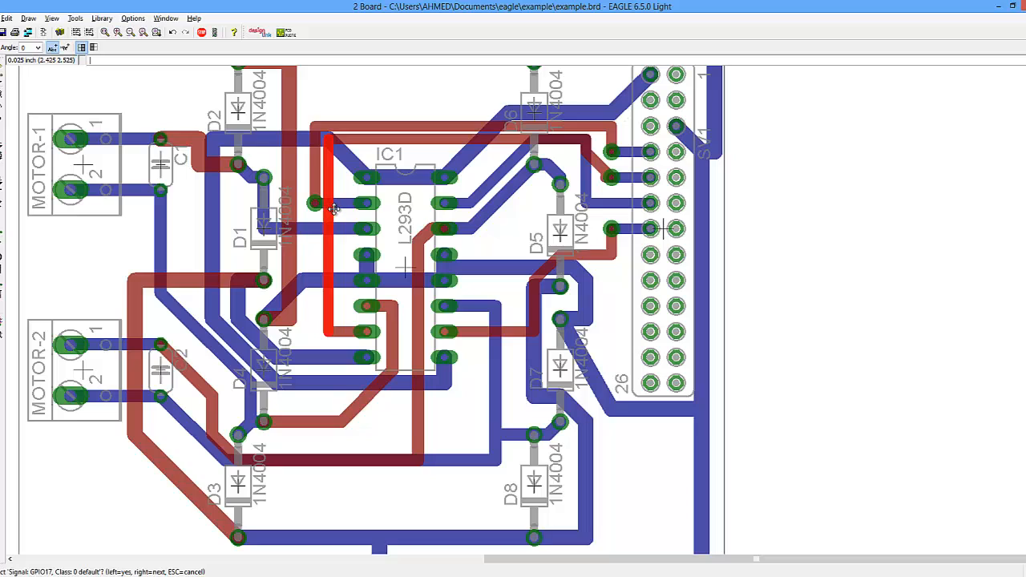
left_click(336, 209)
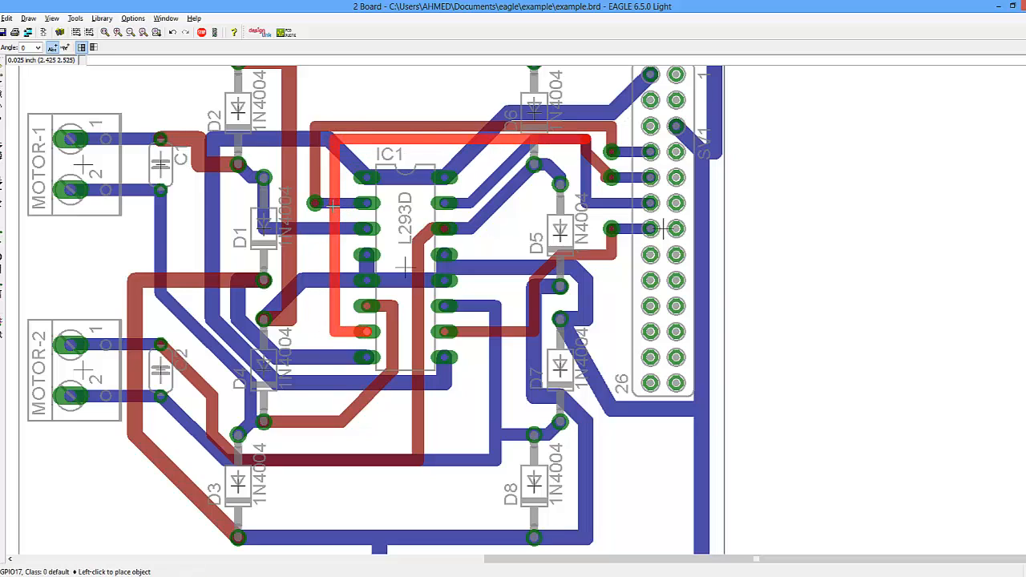
left_click(334, 207)
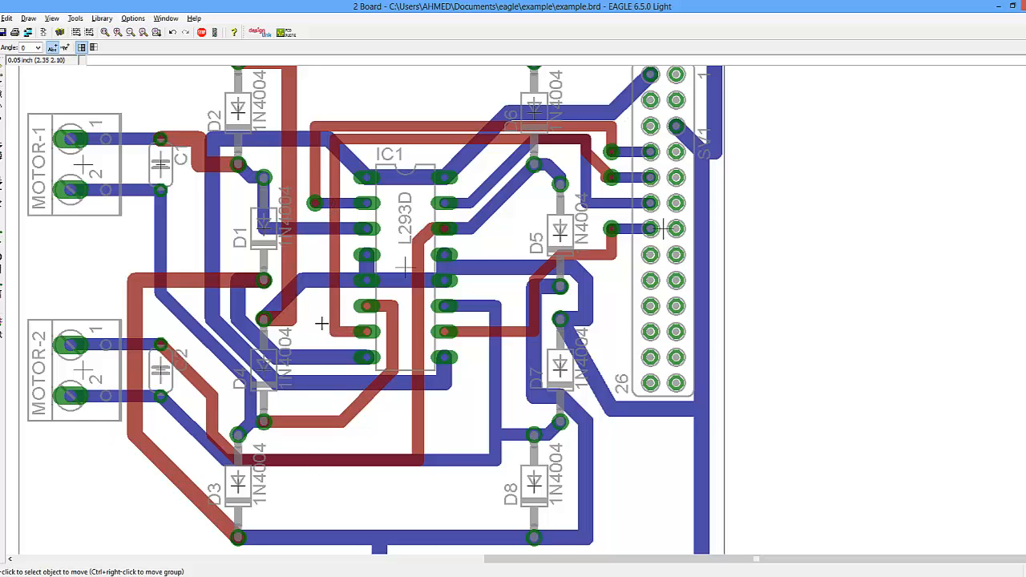
- Reposition the top-layer trace segments running below IC1
left_click(392, 373)
left_click(392, 421)
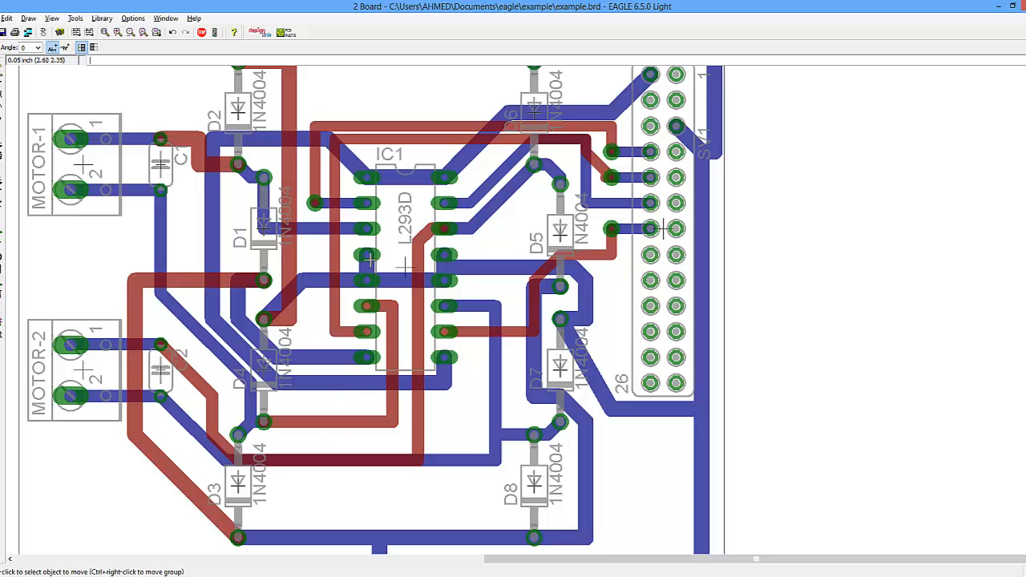
left_click(416, 235)
left_click(416, 231)
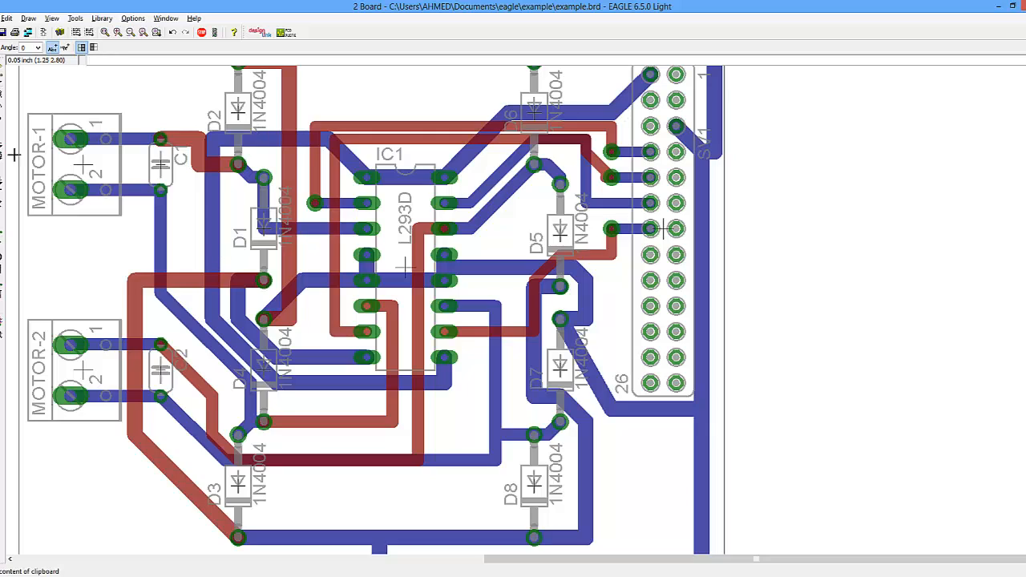
- Rip up the autorouted traces on IC1's lower pins, including the GPIO17 end and the link toward D5
left_click(6, 229)
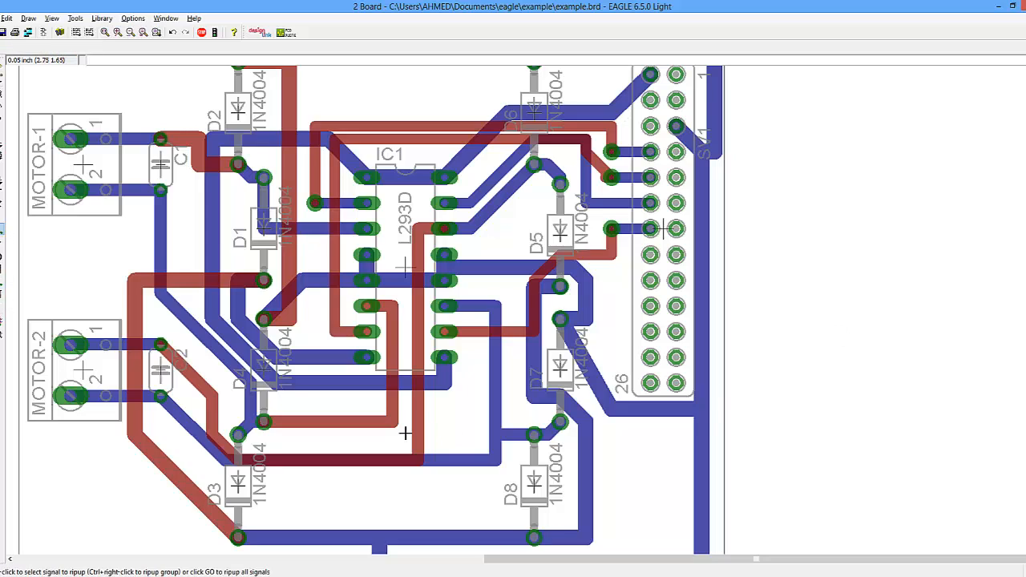
left_click(475, 331)
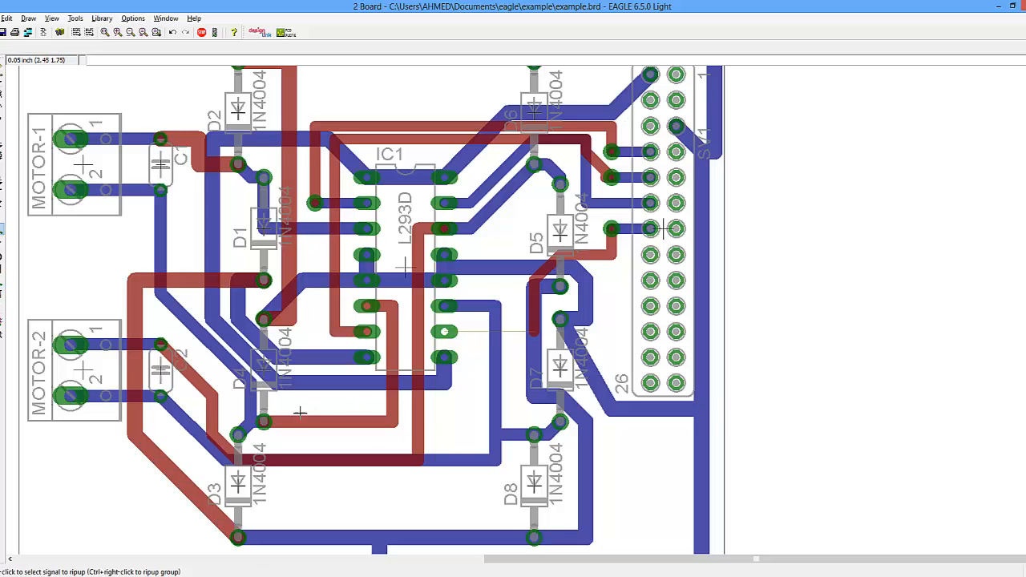
left_click(423, 228)
left_click(423, 228)
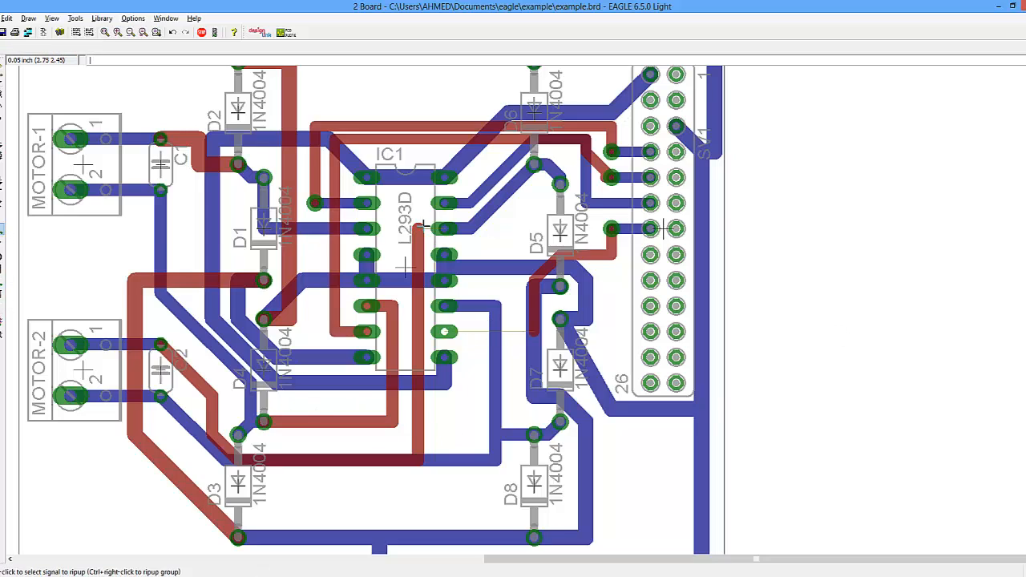
left_click(343, 332)
left_click(343, 332)
left_click(378, 306)
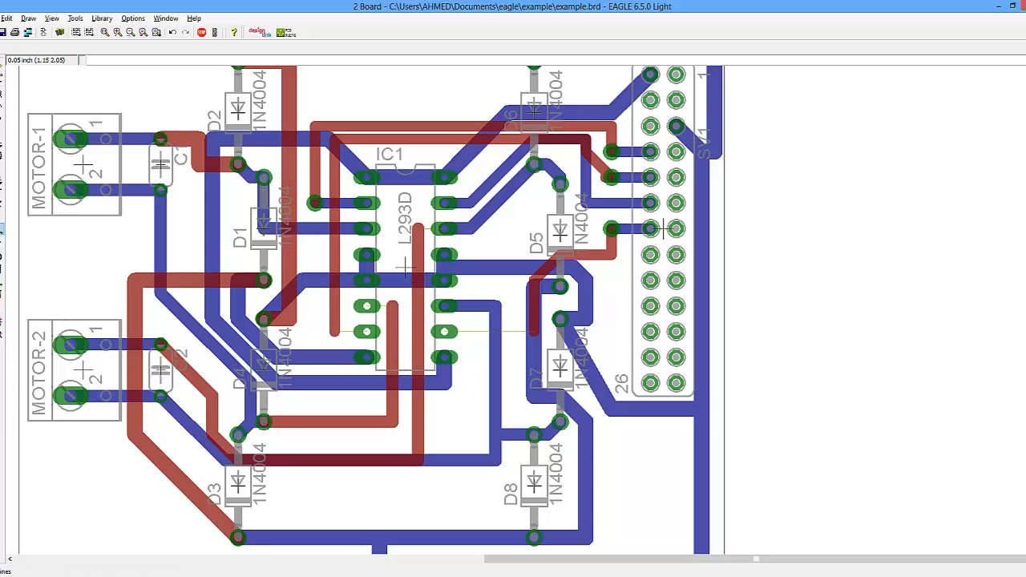
- Route a short GPIO17 stub on the 16 Bottom layer from its IC1 pin leftward and end the wire
left_click(11, 253)
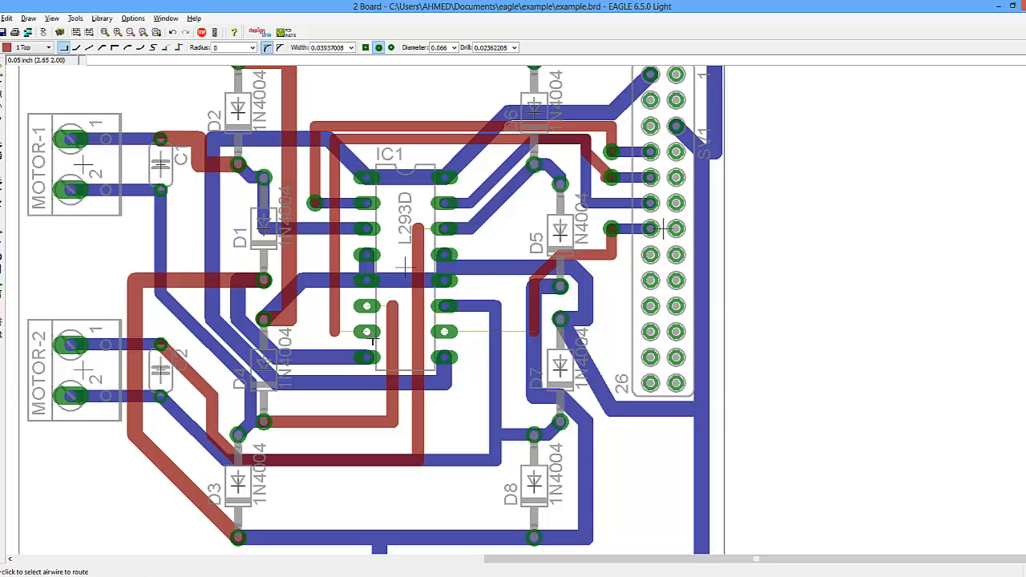
left_click(360, 330)
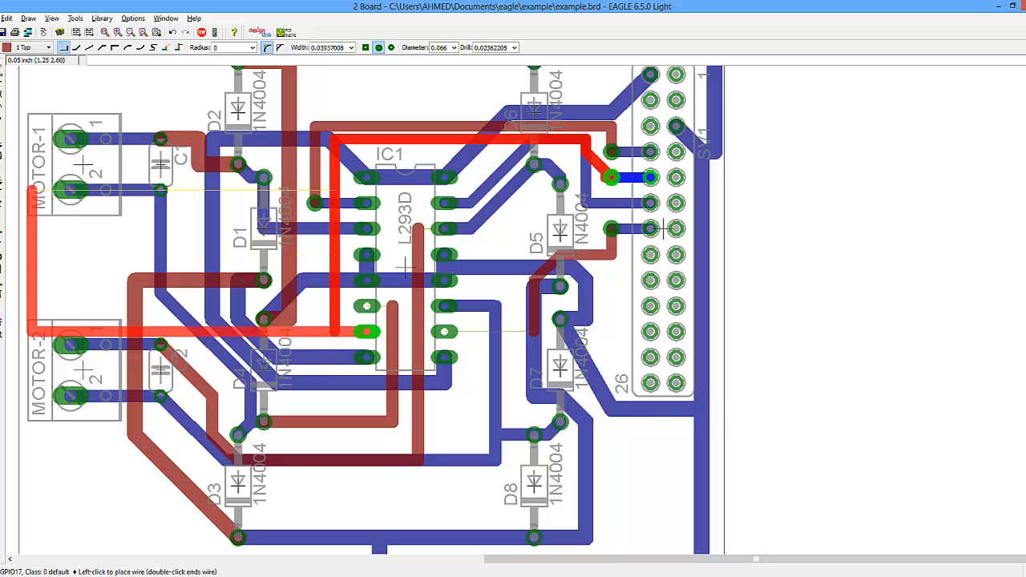
left_click(36, 47)
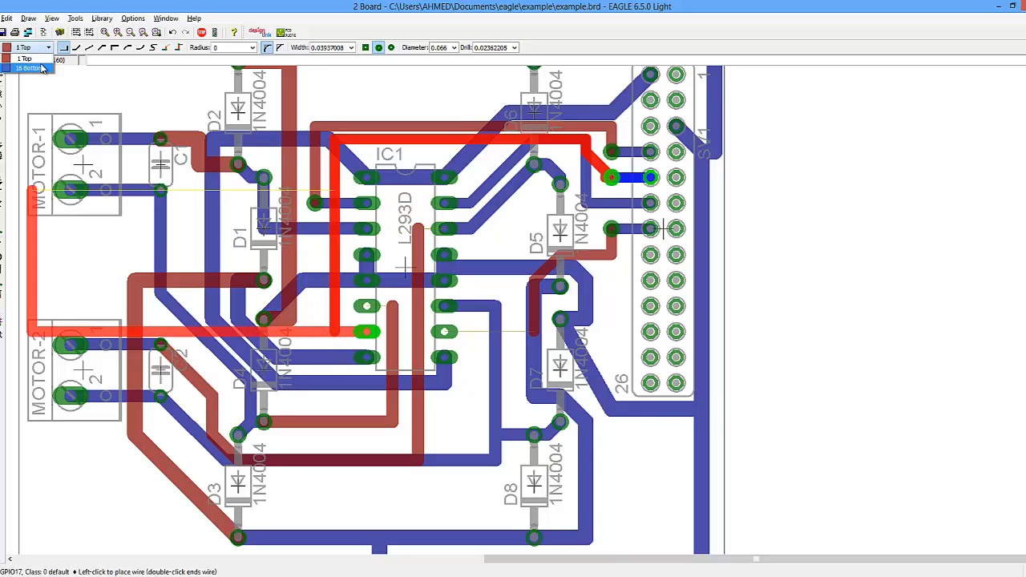
left_click(42, 68)
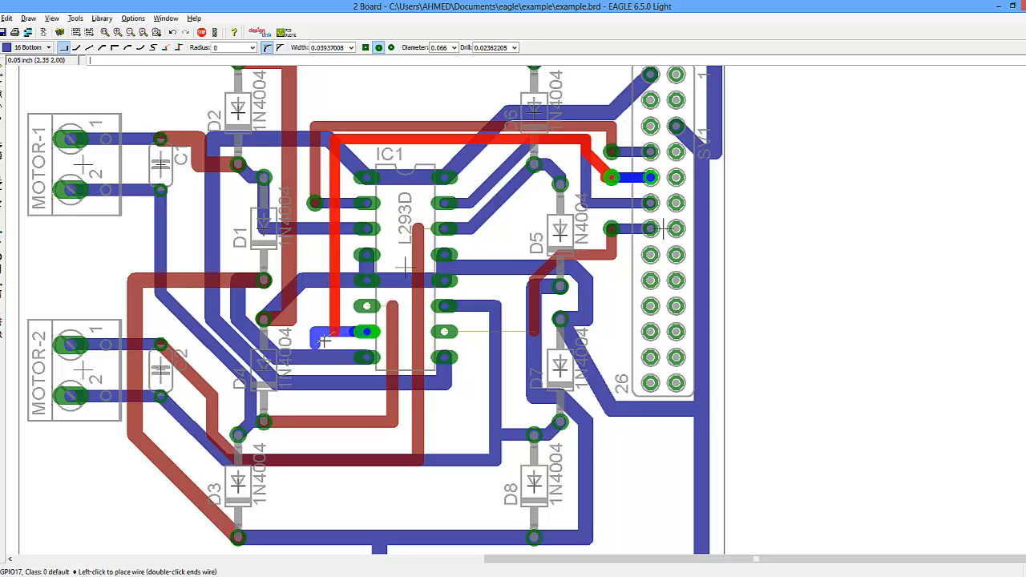
left_click(335, 331)
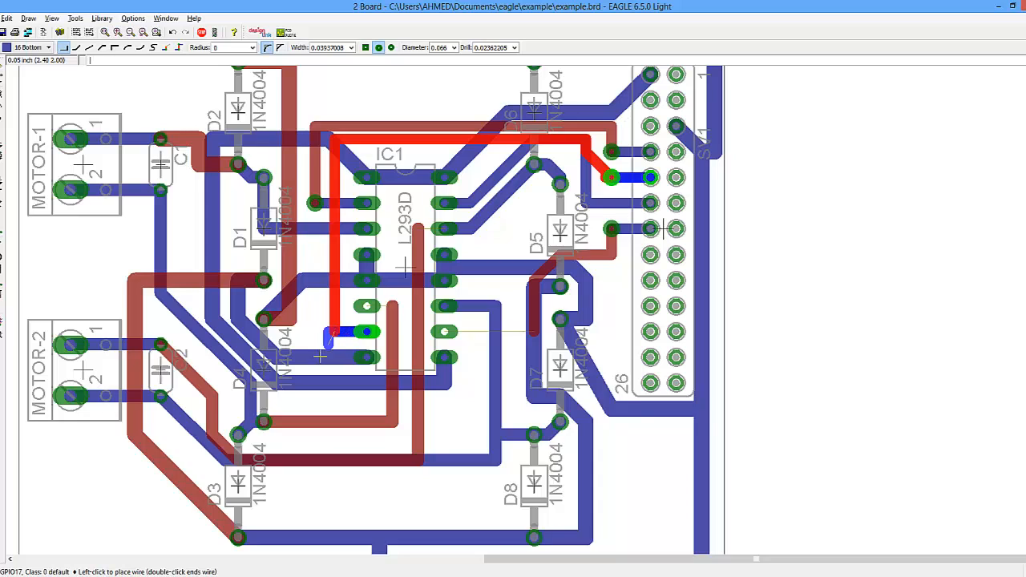
key("Escape")
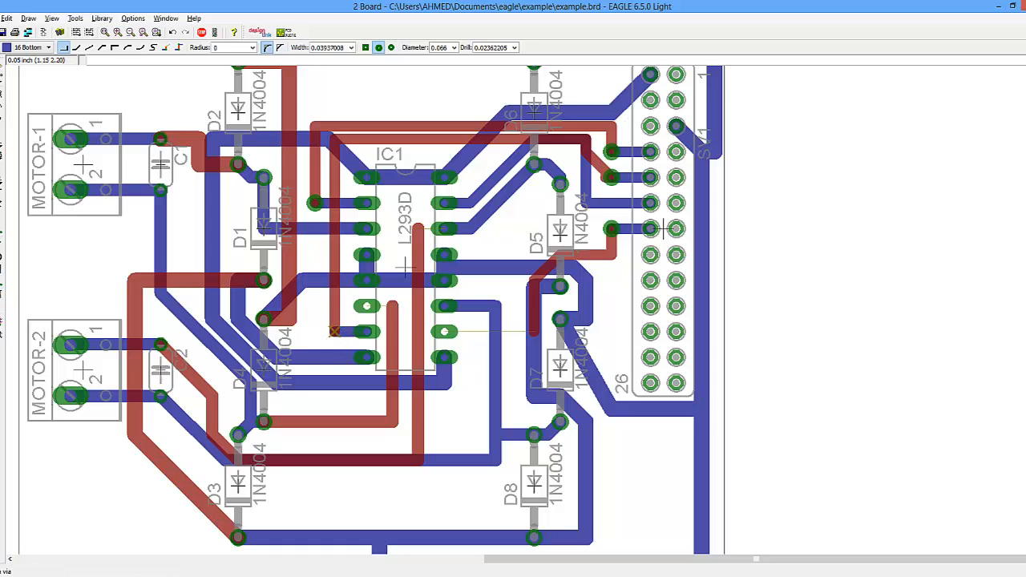
- Set the via drill to 0.8 mm and place three vias at trace ends beside IC1's pins
left_click(10, 277)
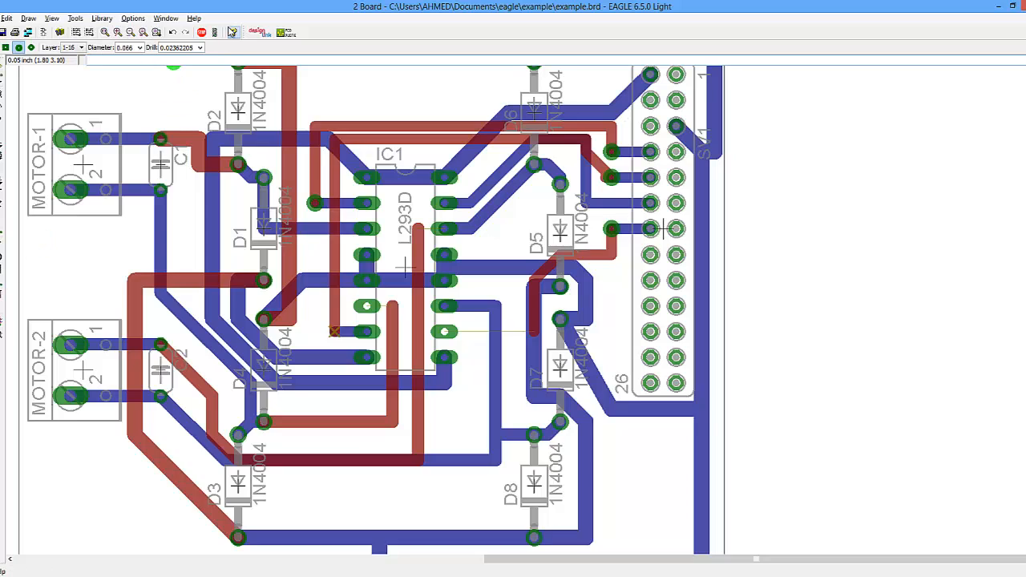
left_click_drag(194, 49, 161, 49)
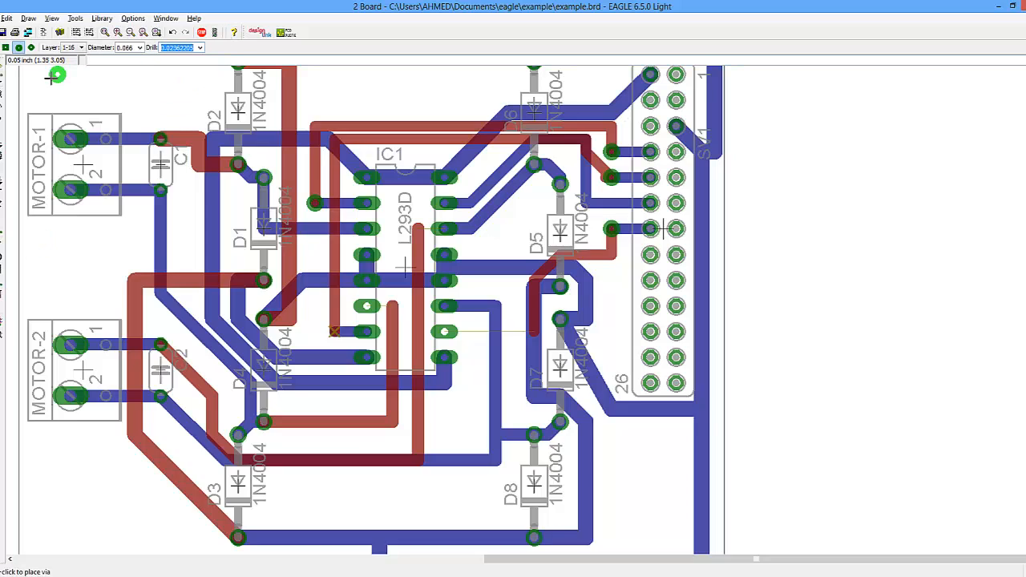
type("0.8")
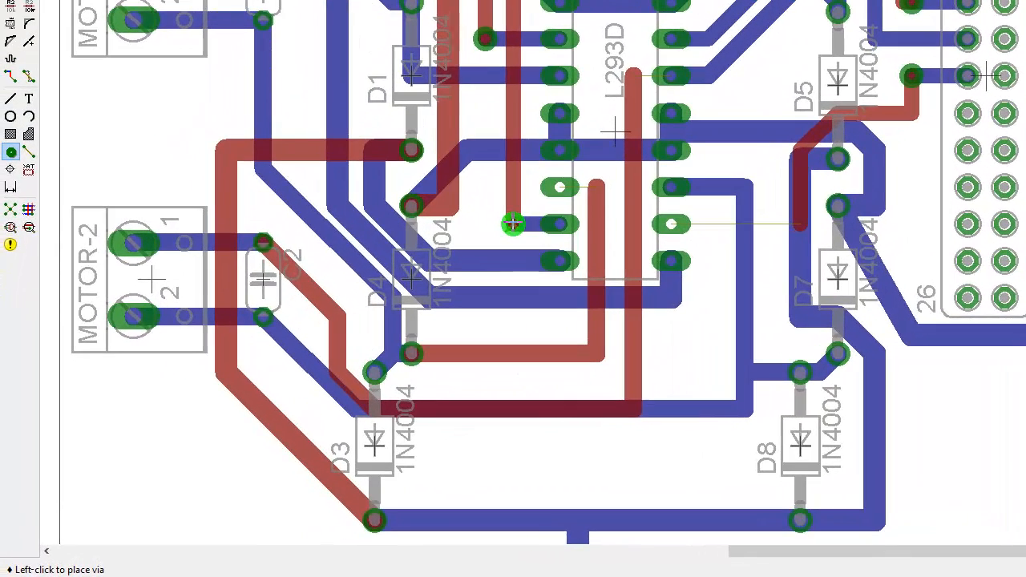
left_click(10, 209)
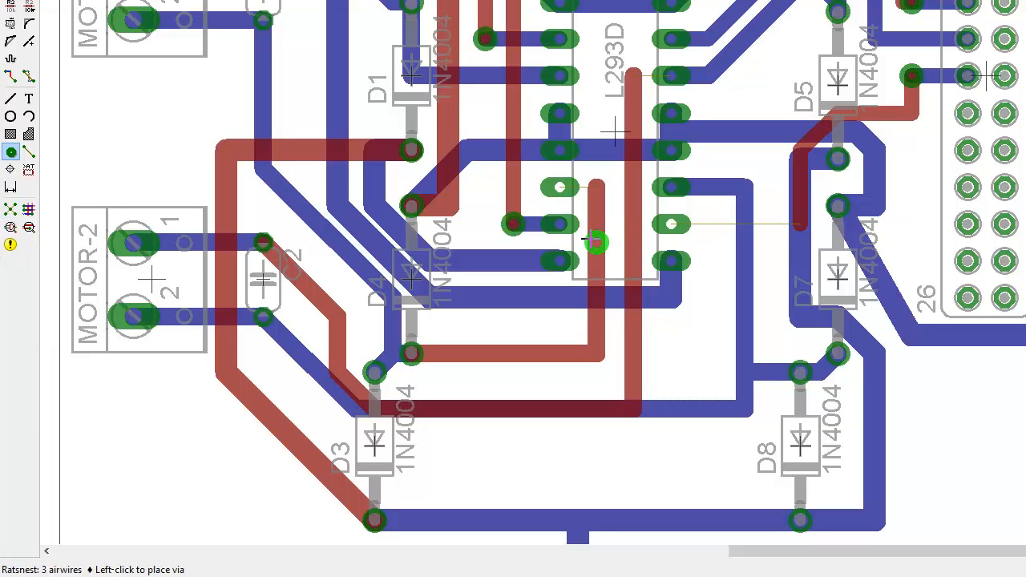
left_click(597, 188)
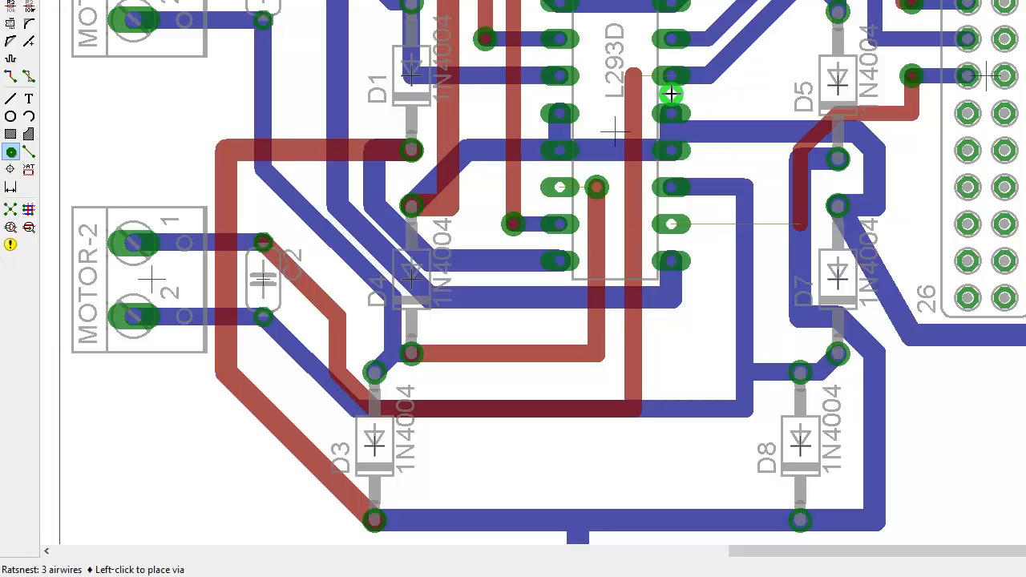
left_click(633, 75)
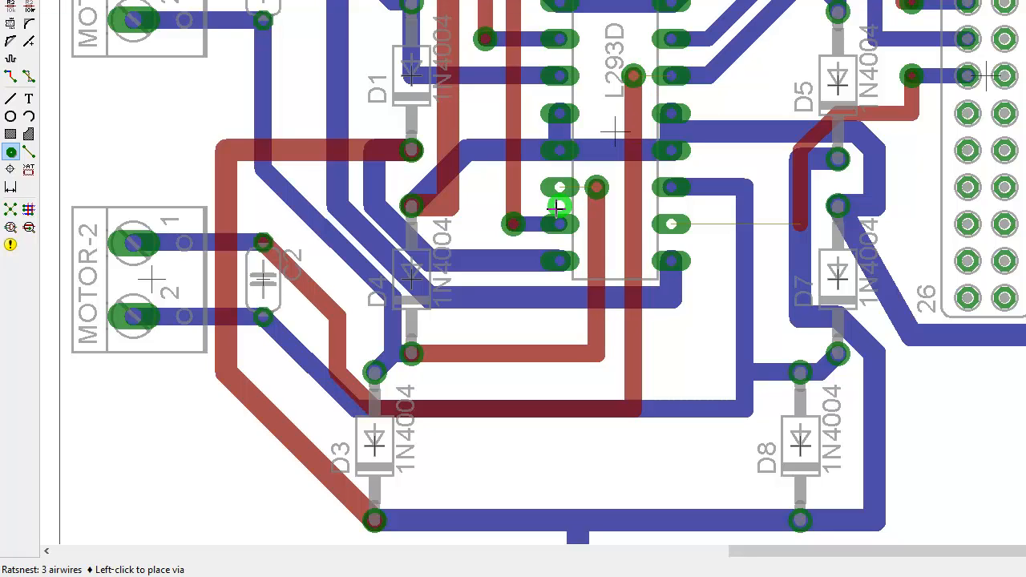
left_click(707, 225)
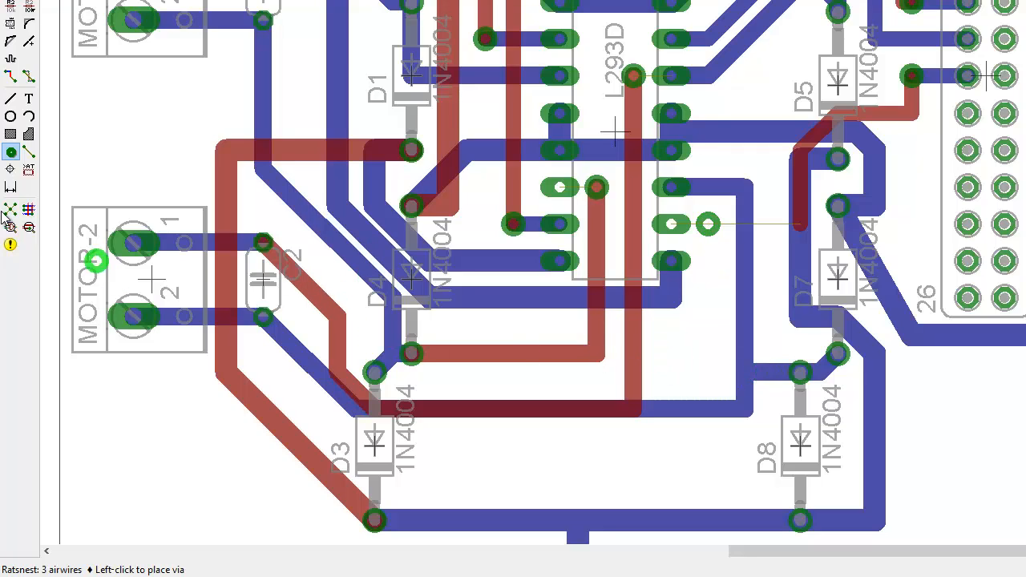
- Route short bottom-layer stubs connecting two of IC1's pins to the neighbouring new vias
left_click(11, 76)
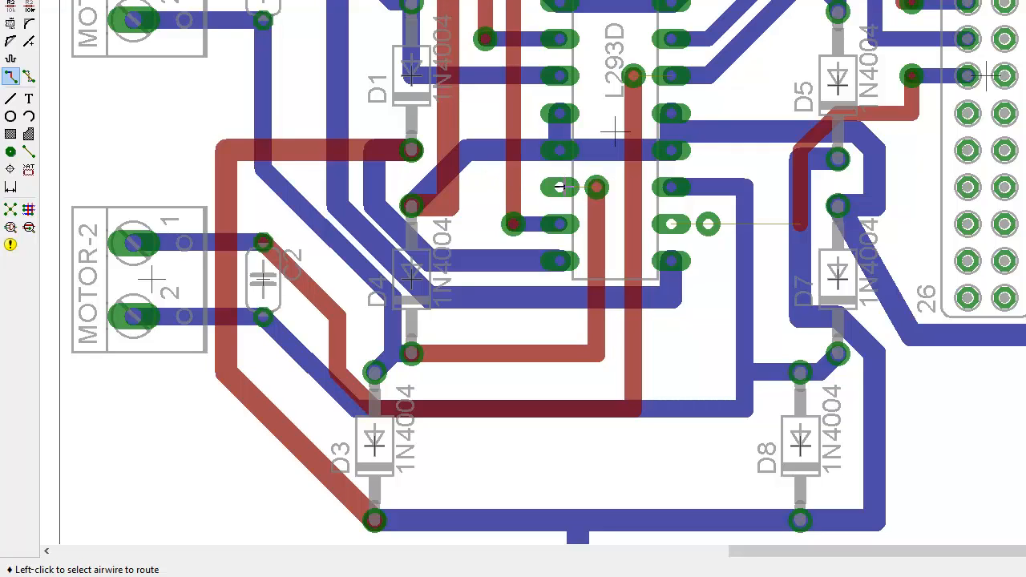
left_click(561, 187)
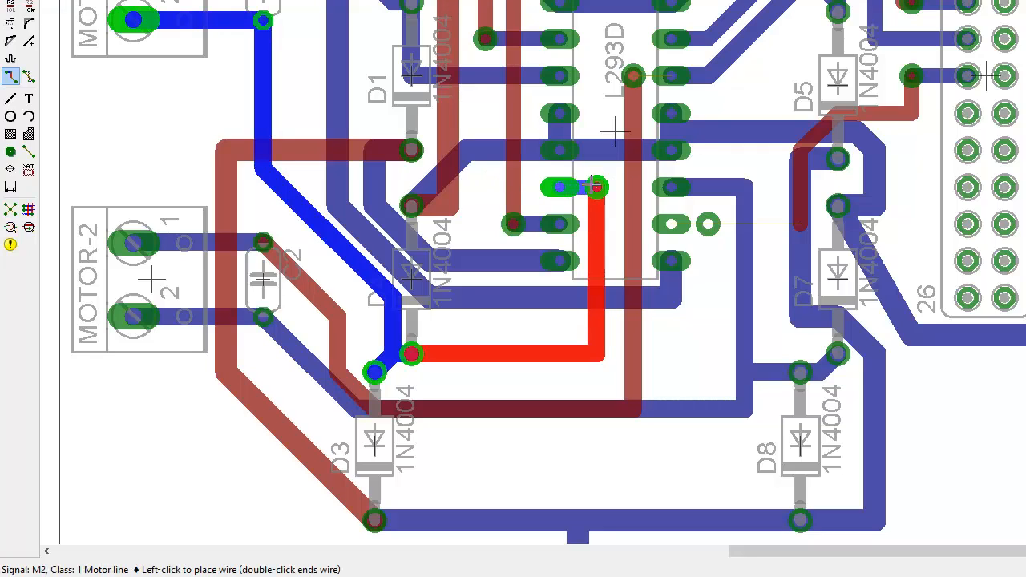
left_click(597, 186)
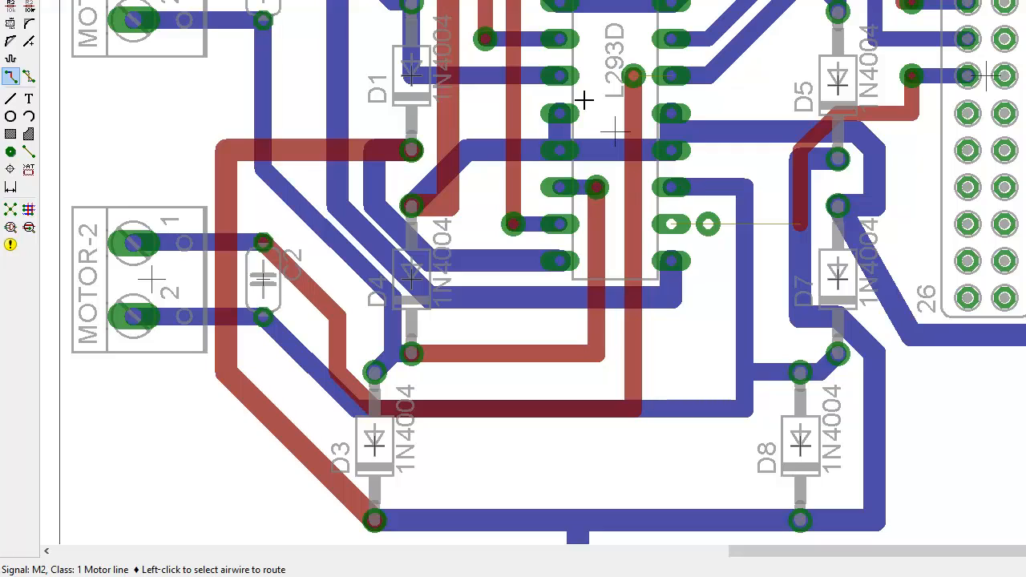
left_click(634, 76)
left_click(670, 78)
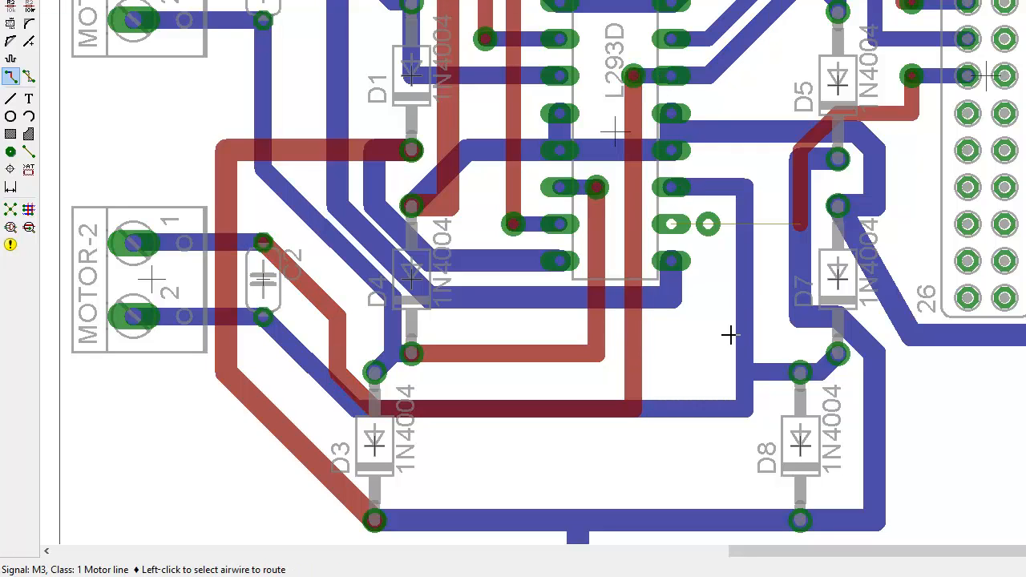
- Route GPIO22 from IC1's lower-right pin to the adjacent via, then on to its header pin
left_click(674, 225)
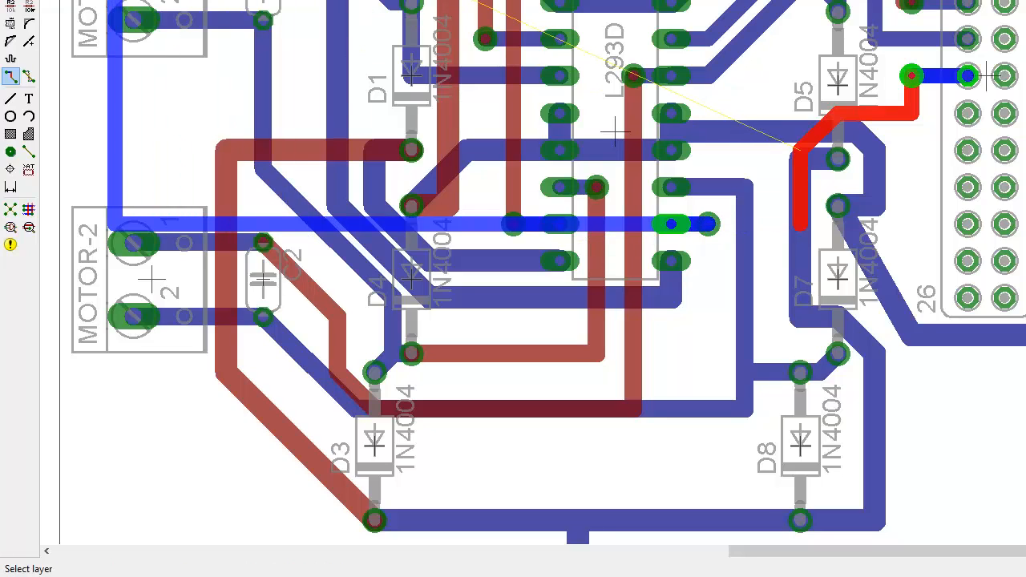
key("Escape")
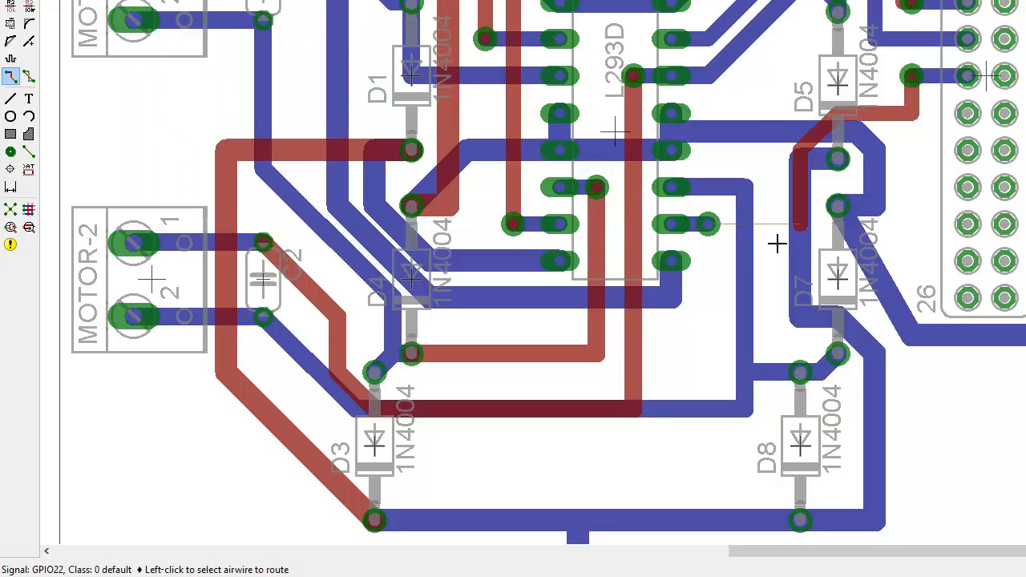
left_click(709, 224)
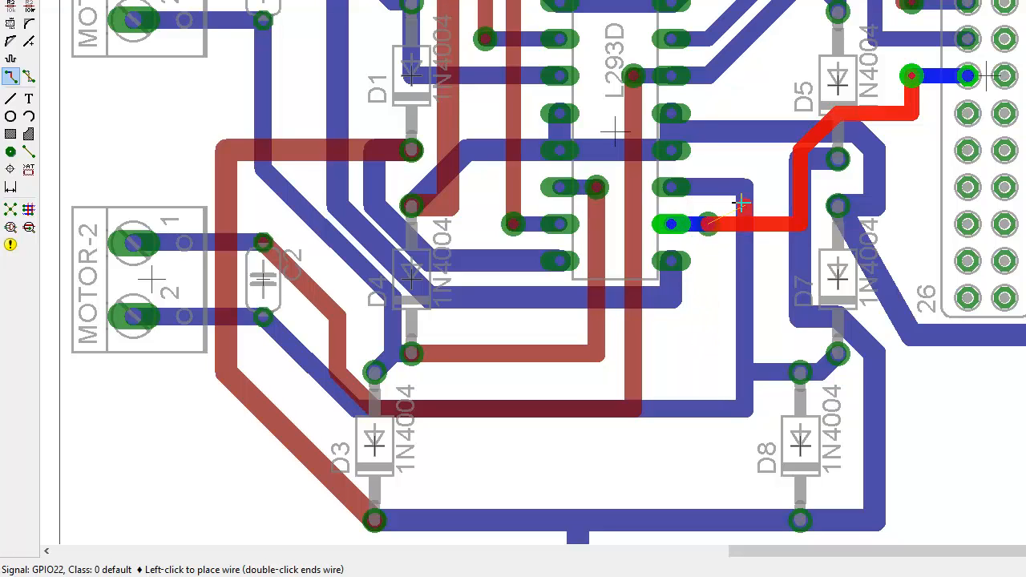
double_click(719, 211)
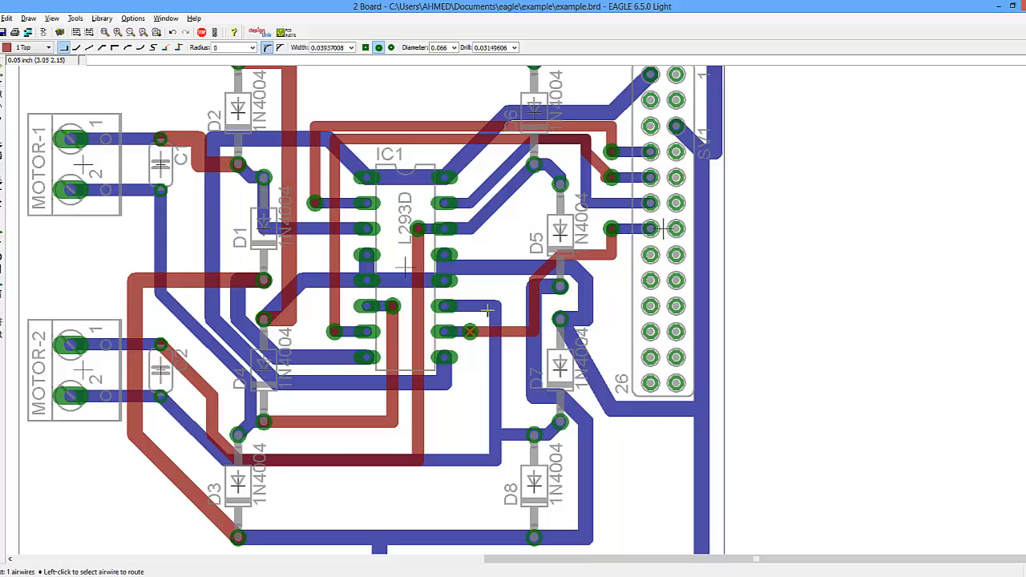
left_click(471, 332)
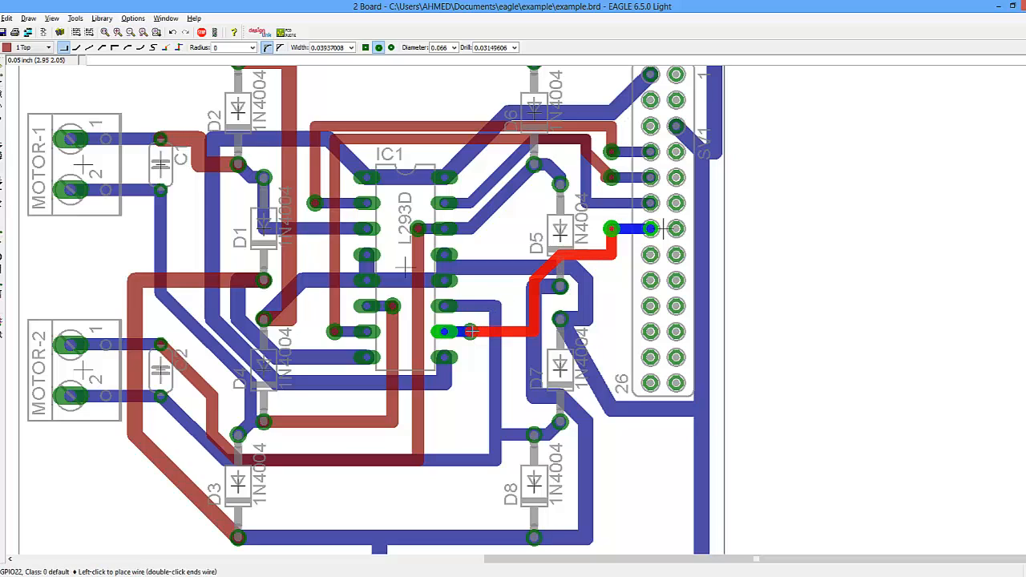
left_click(663, 230)
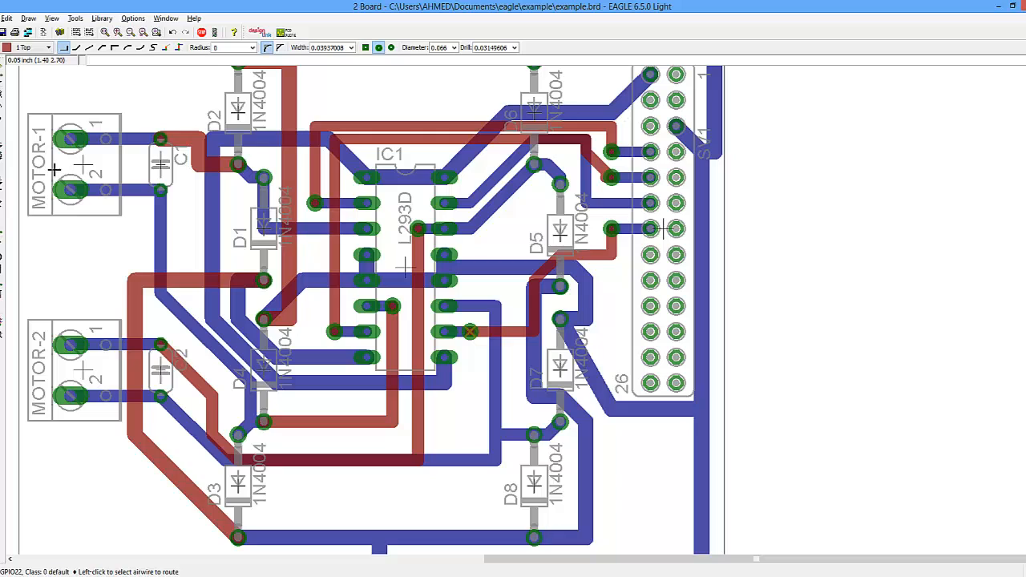
- Delete the unconnected NS1 via at the end of the GPIO22 trace beside IC1
left_click(0, 151)
left_click(472, 329)
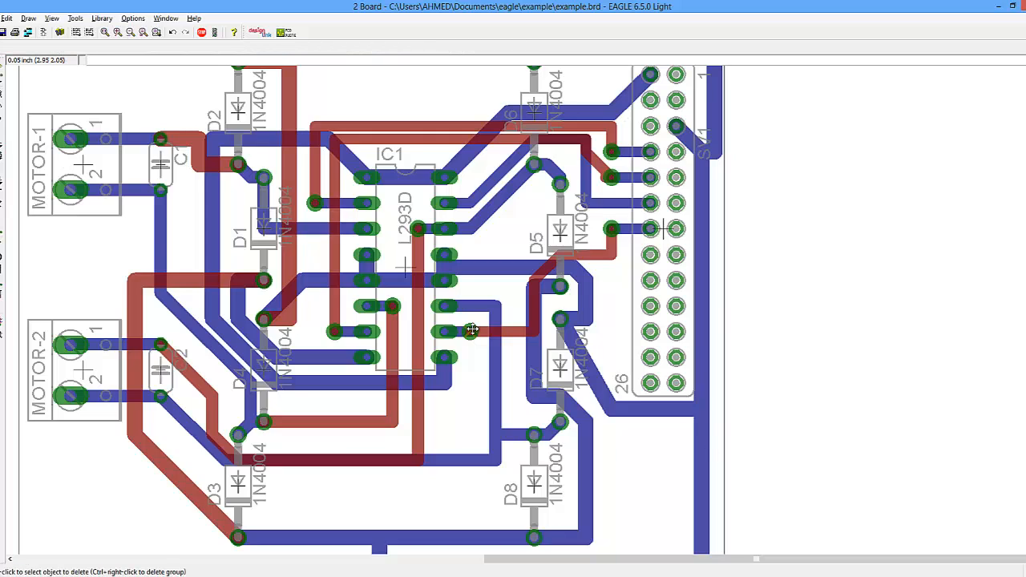
left_click(472, 330)
right_click(471, 331)
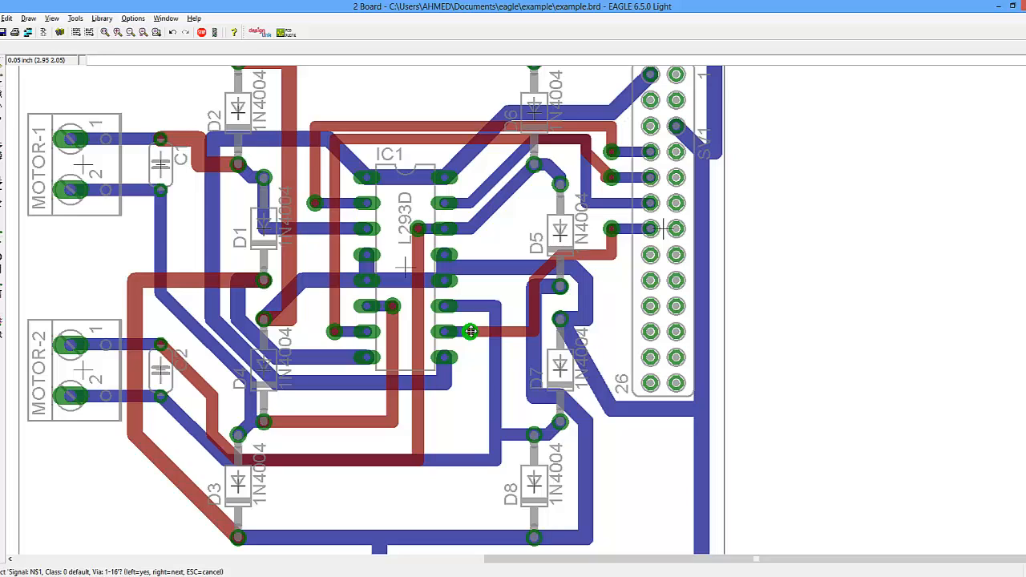
right_click(471, 331)
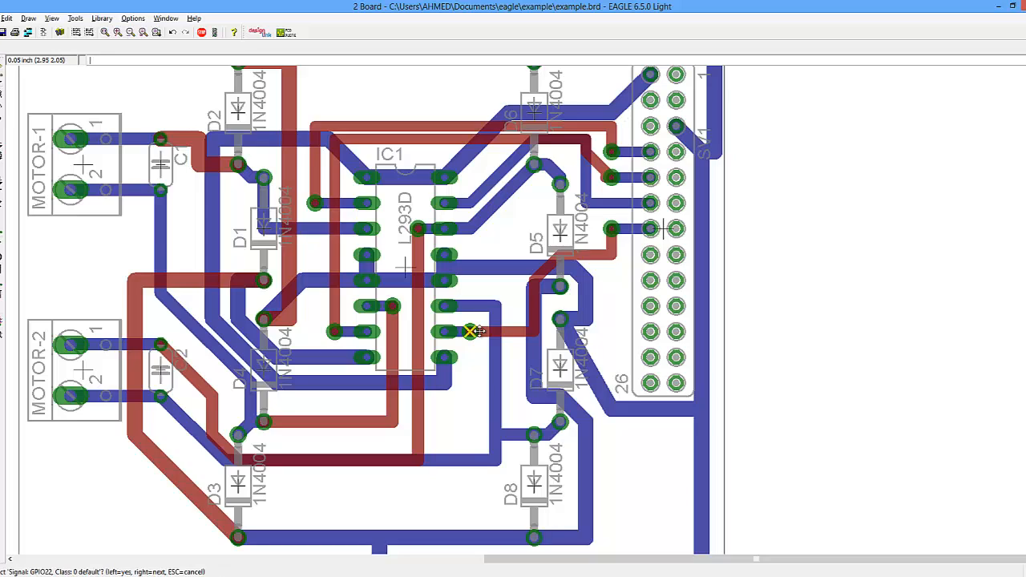
right_click(471, 333)
right_click(472, 333)
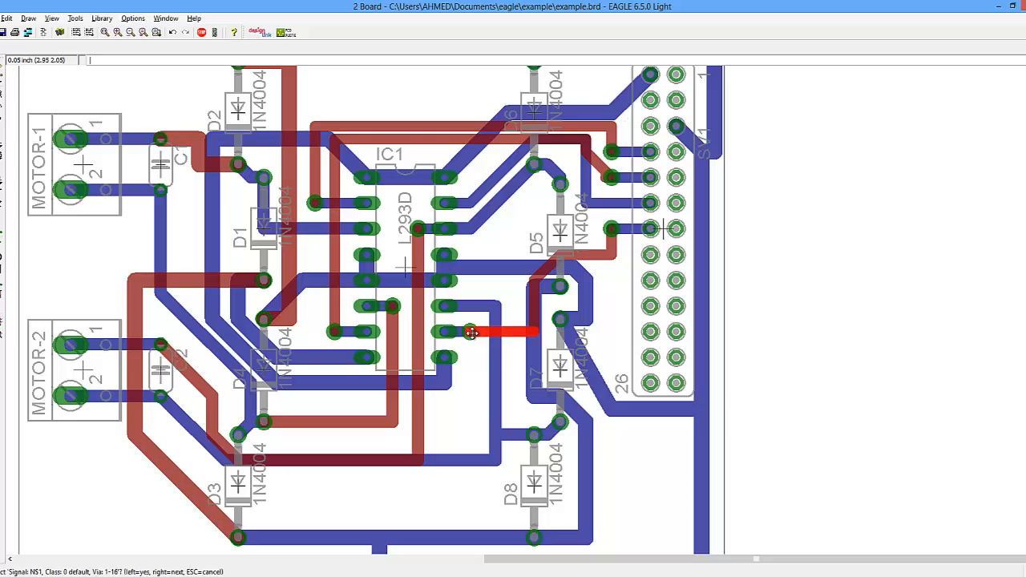
right_click(472, 333)
right_click(471, 332)
right_click(472, 333)
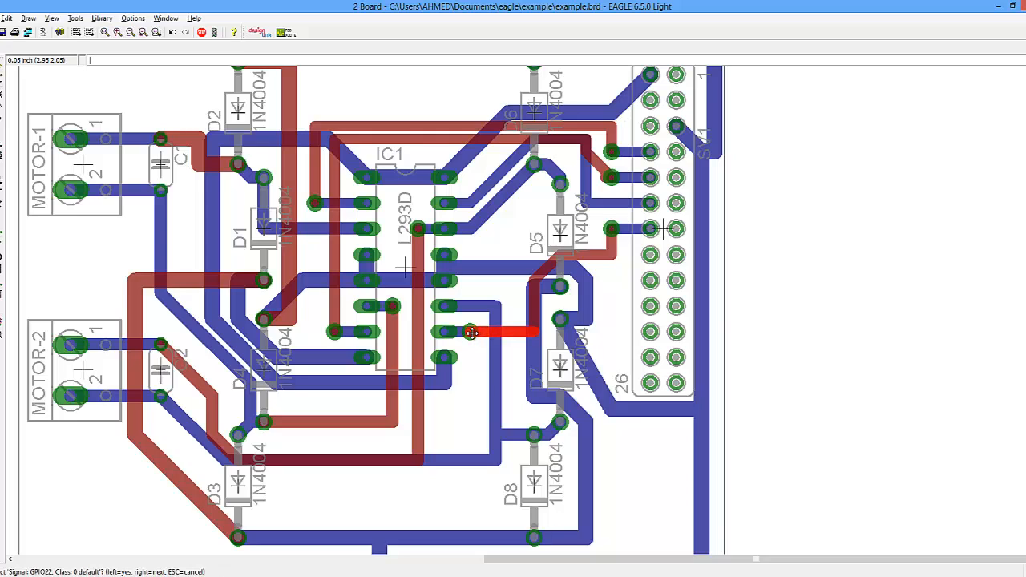
right_click(471, 333)
right_click(471, 333)
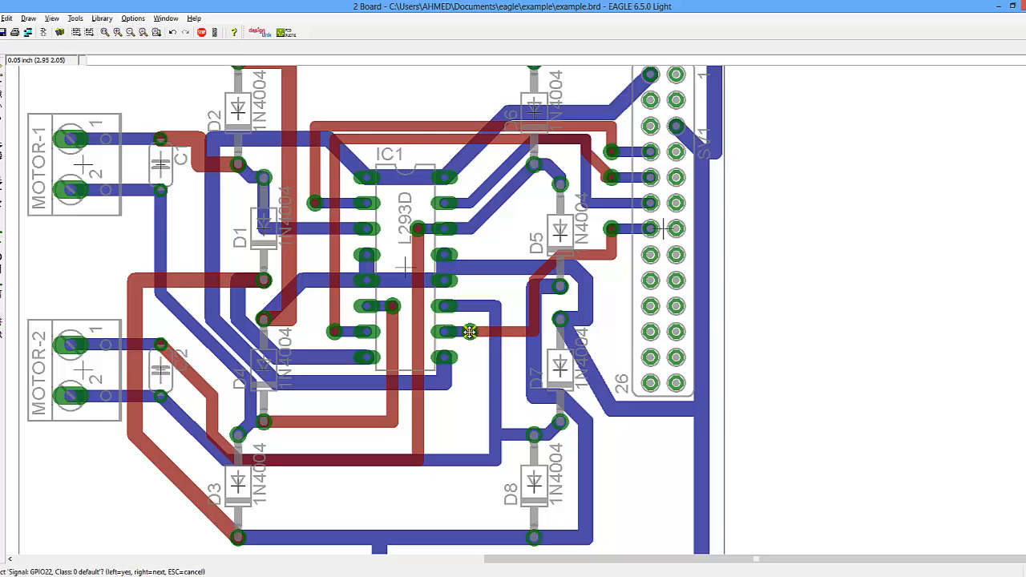
left_click(471, 333)
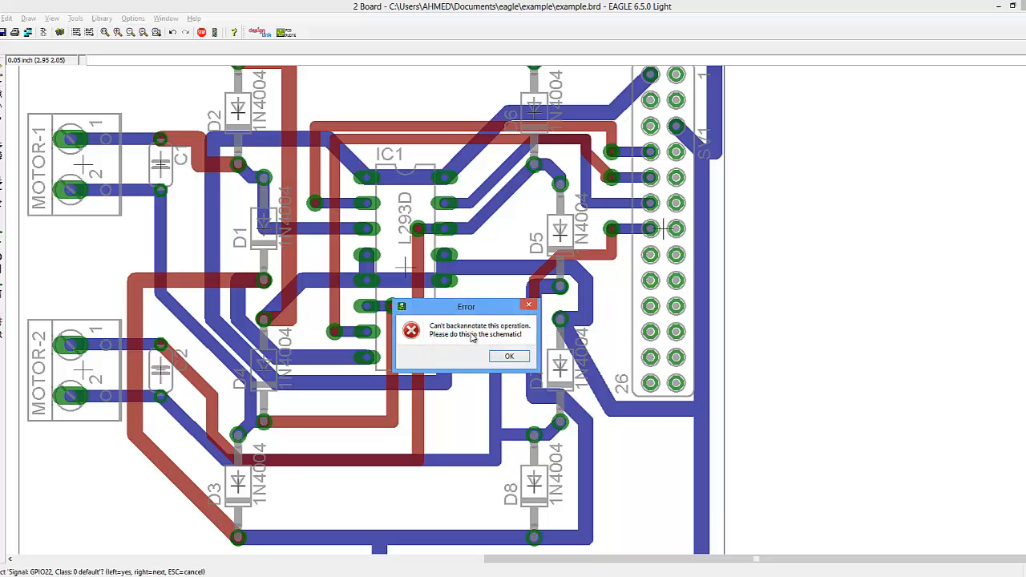
left_click(510, 356)
right_click(472, 333)
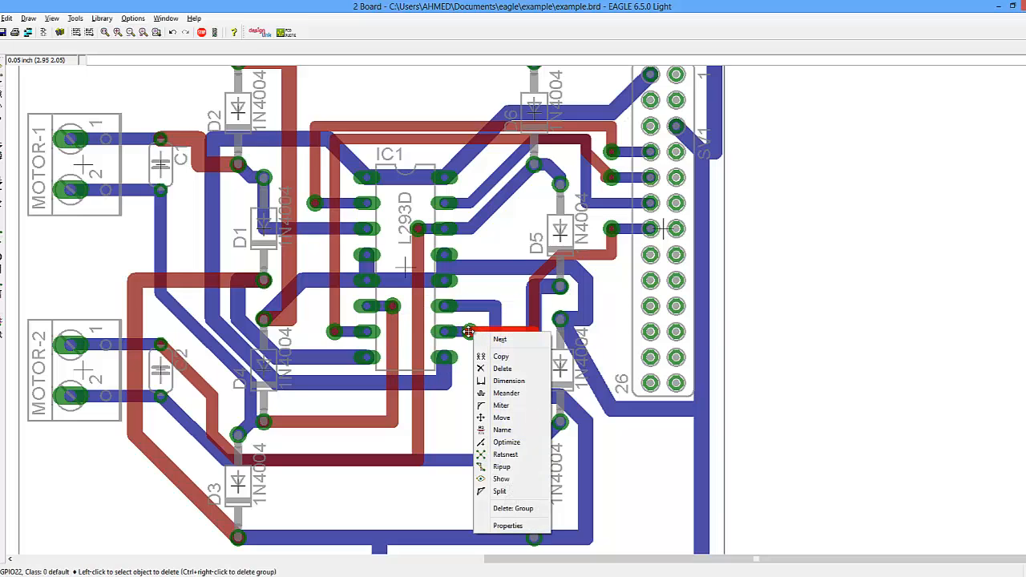
right_click(471, 330)
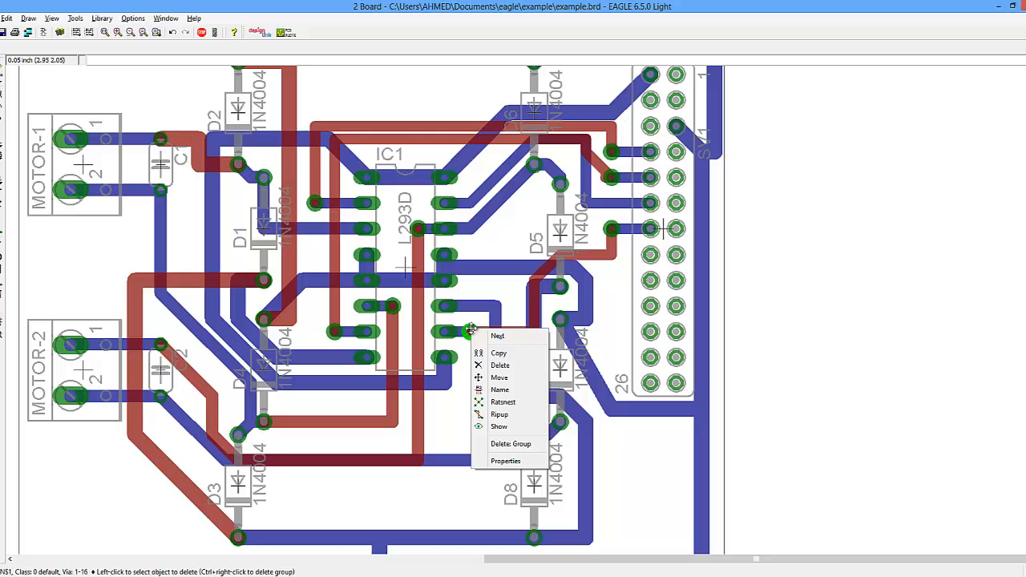
left_click(499, 365)
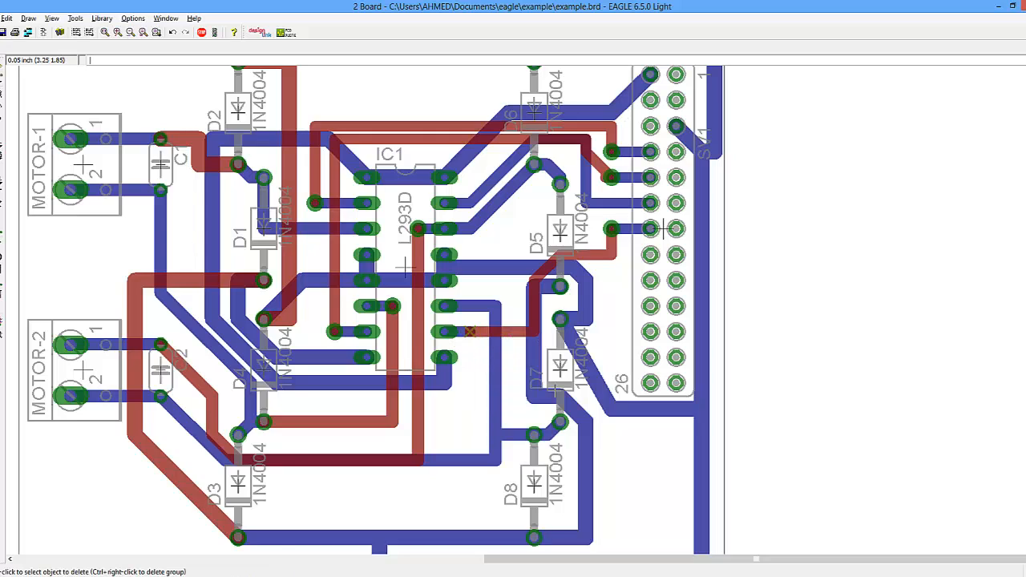
- Place a new via at the end of the GPIO22 trace and recalculate the ratsnest
left_click(1, 282)
left_click(471, 331)
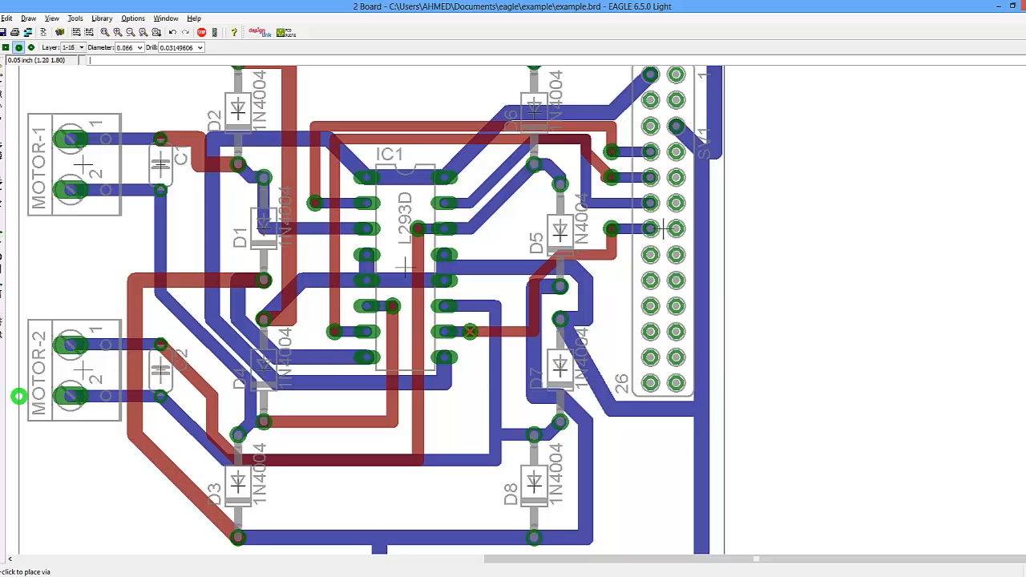
left_click(1, 322)
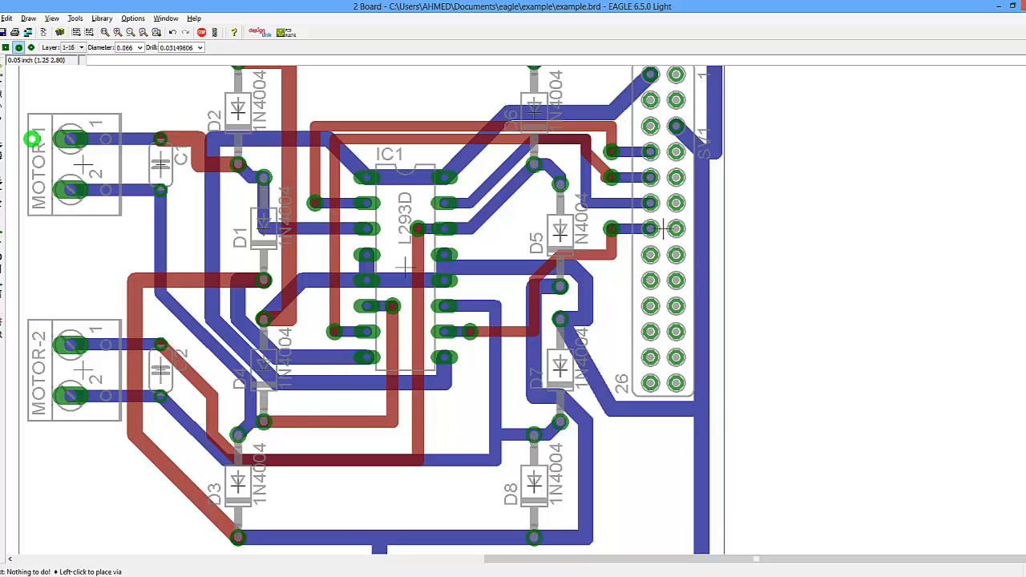
- Move the end of the GPIO17 top-layer trace near the header, then rip up that short end segment
left_click(1, 94)
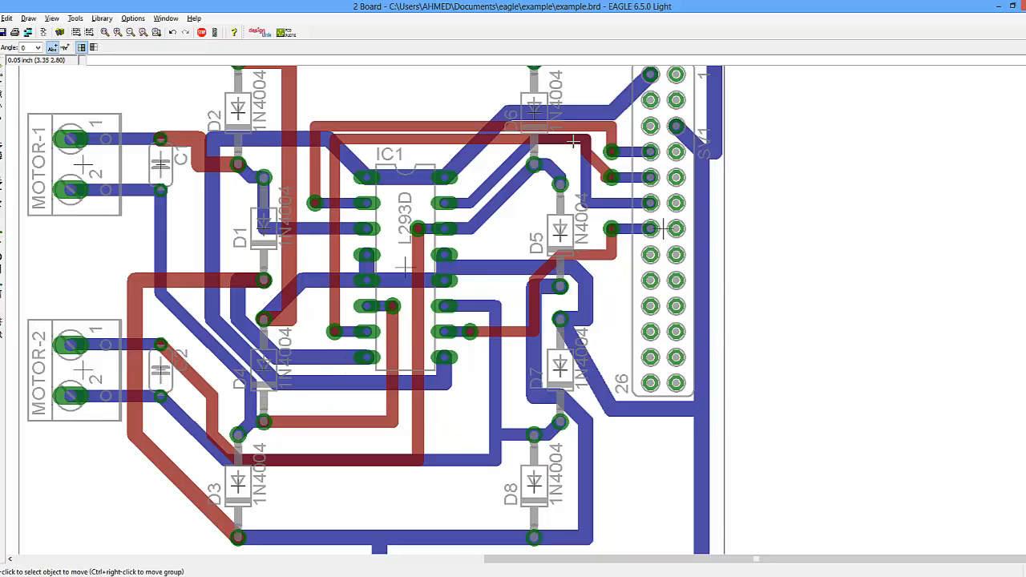
left_click(608, 178)
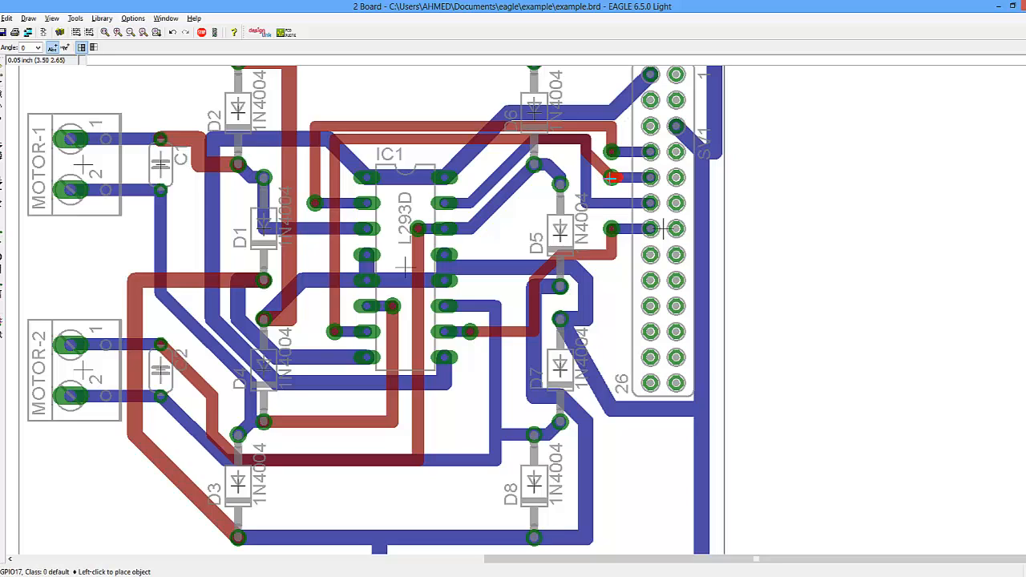
left_click(612, 178)
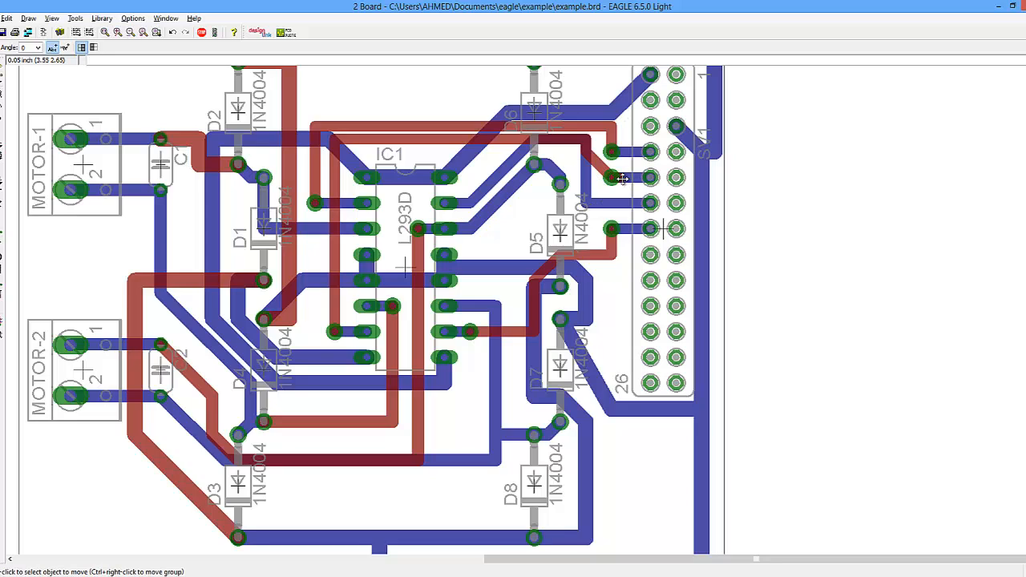
left_click(624, 182)
left_click(624, 182)
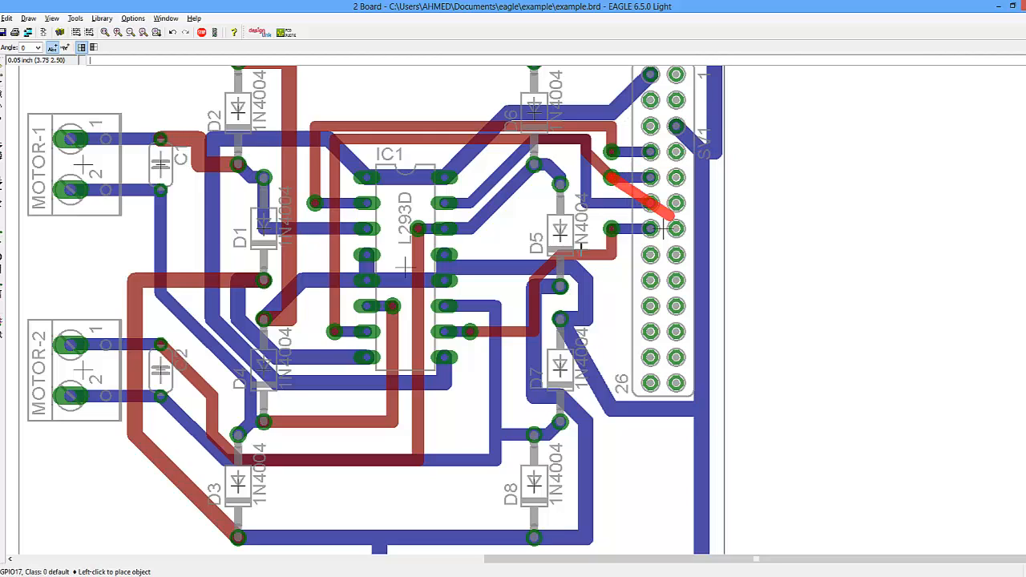
left_click(617, 189)
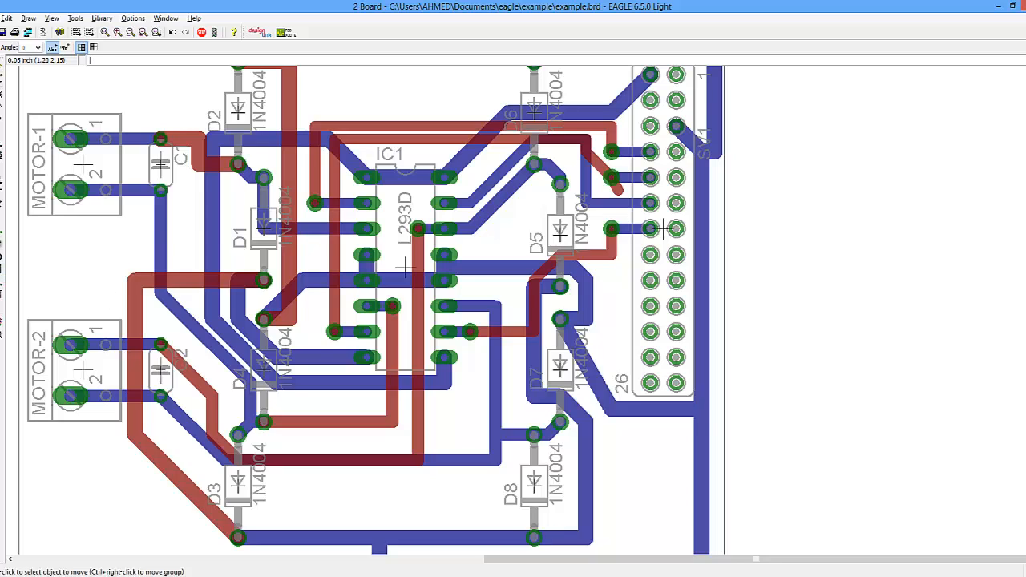
left_click(2, 280)
left_click(618, 189)
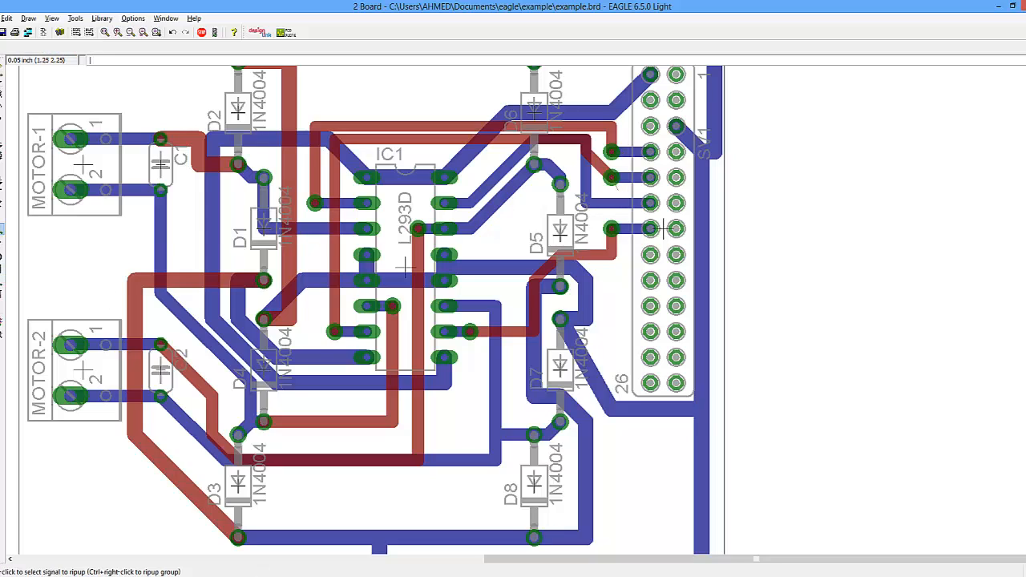
- Rip up the diagonal MOTOR-VCC trace segment beside MOTOR-2 and undo the ripup
left_click(1, 323)
scroll(406, 267, "down", 5)
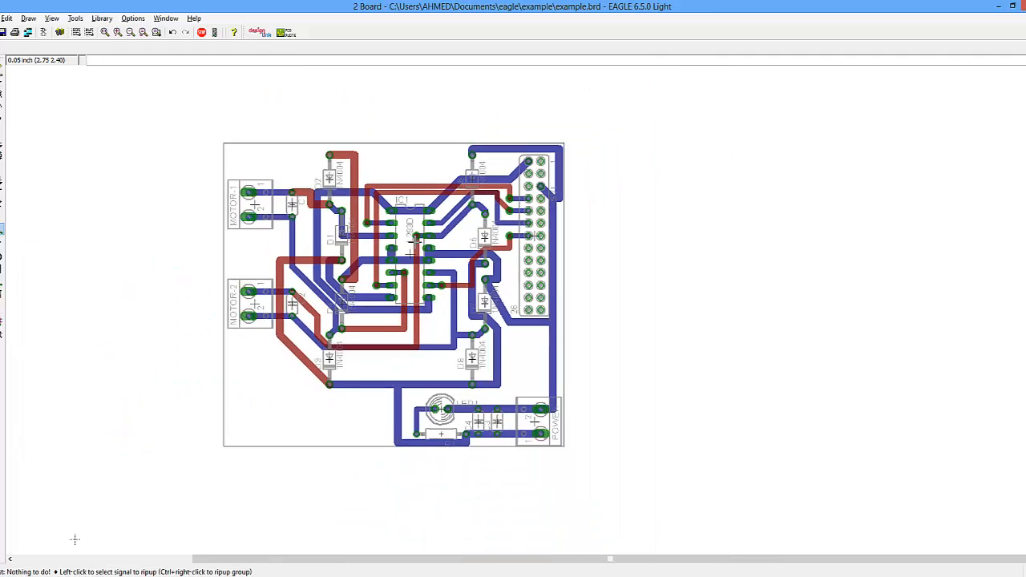
scroll(277, 292, "up", 4)
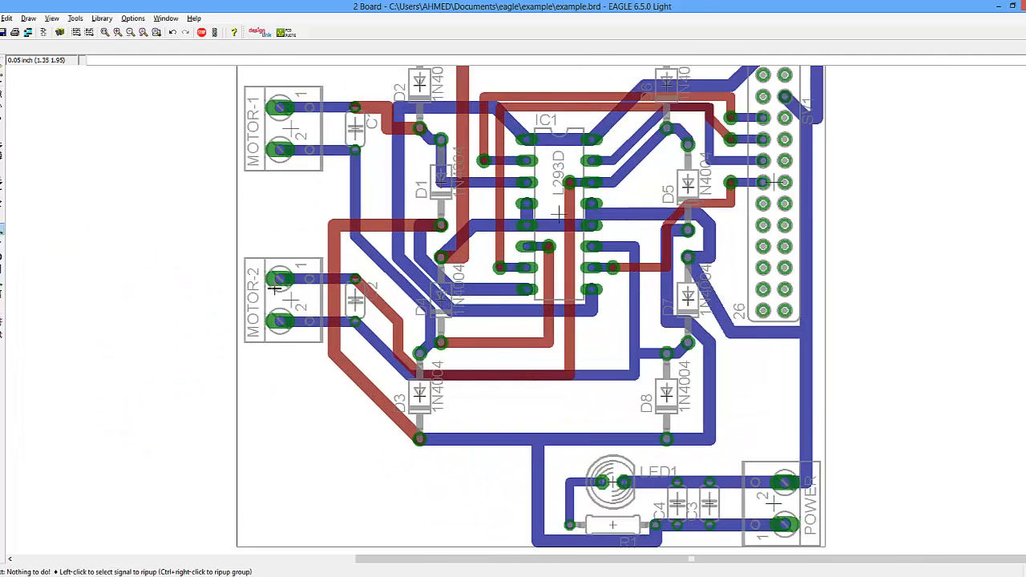
scroll(277, 291, "down", 2)
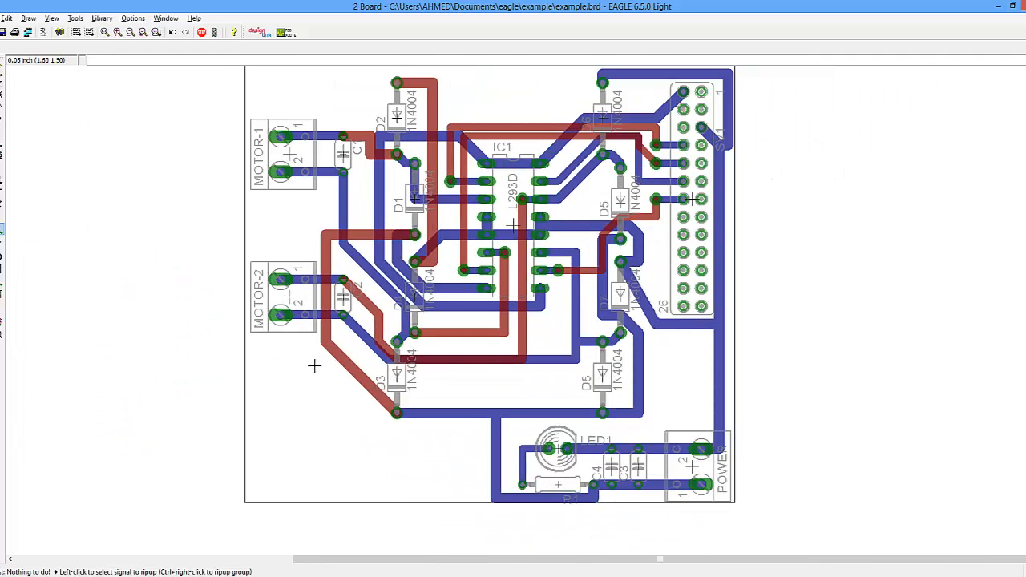
left_click(333, 353)
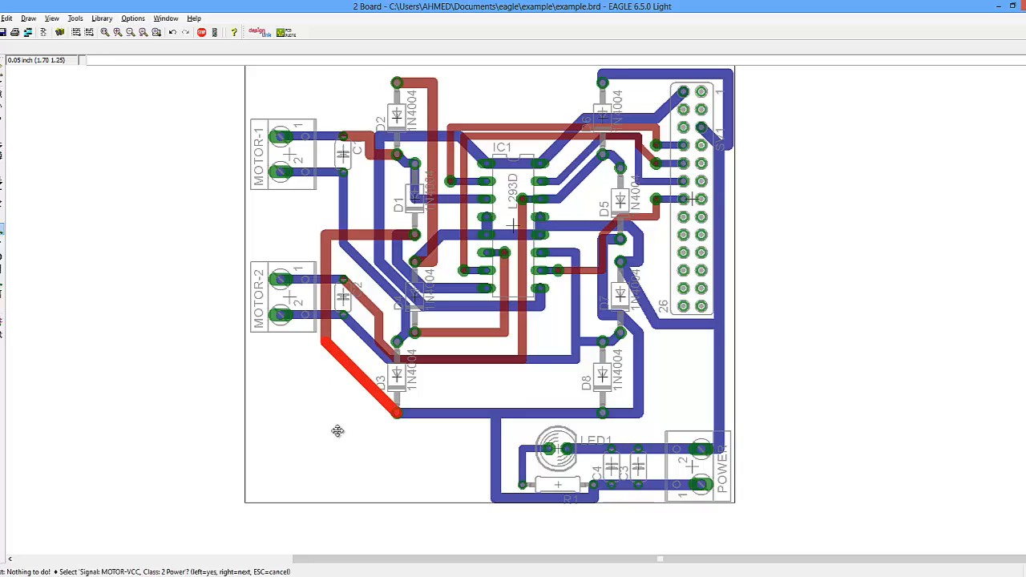
left_click(328, 350)
key("ctrl+z")
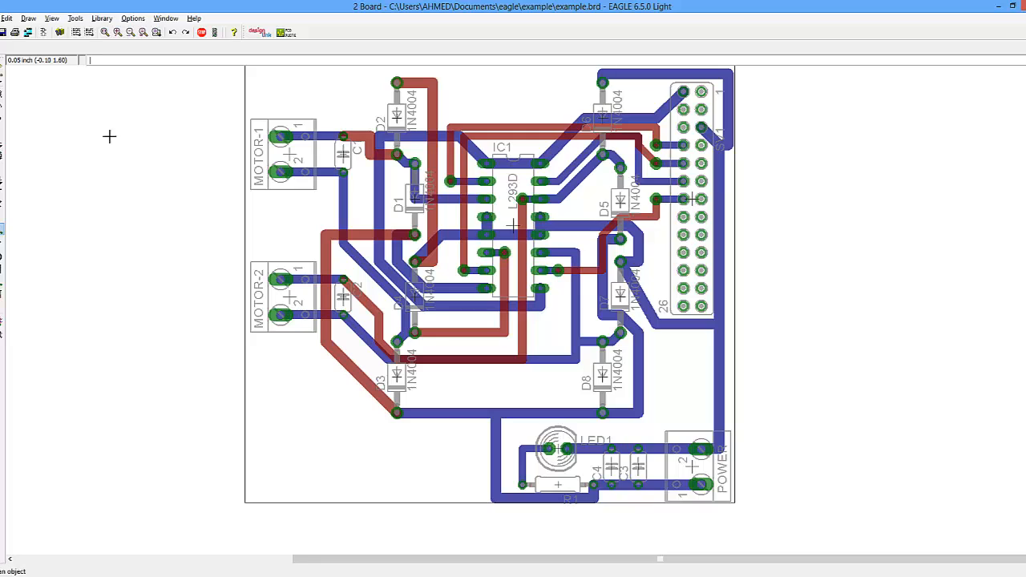
- Move the bend of the MOTOR-VCC top trace so it runs straight down to a right-angled corner level with D3
key("F7")
left_click(328, 349)
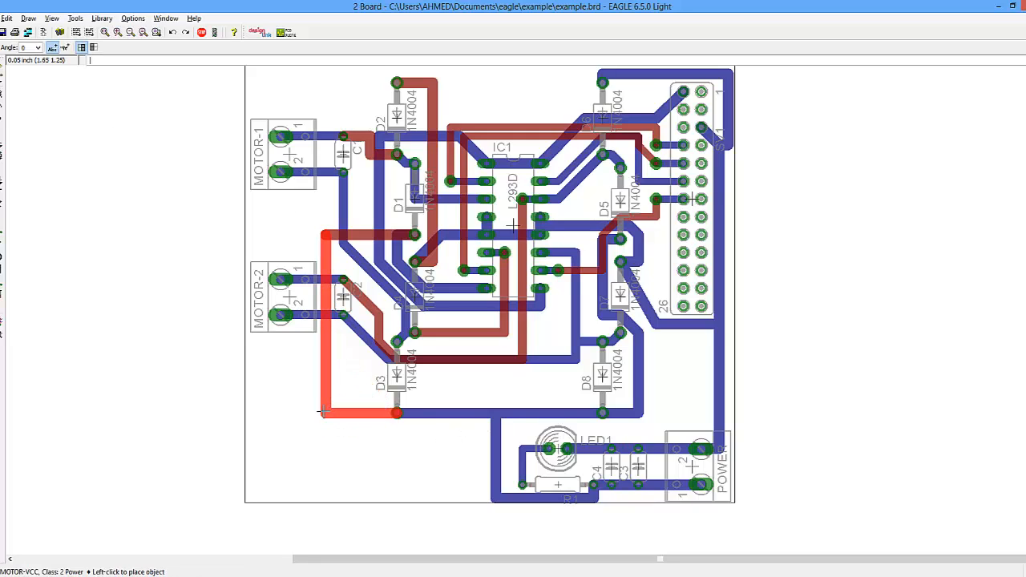
left_click(323, 413)
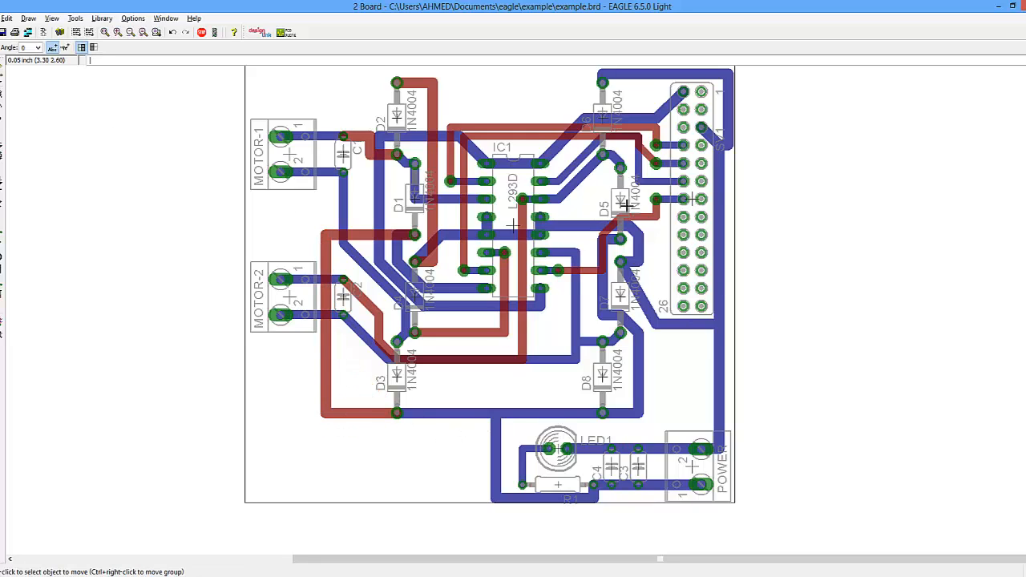
- Move the bend of the GND trace beside the SV1 header up to line up with its pin
left_click(723, 146)
left_click(726, 148)
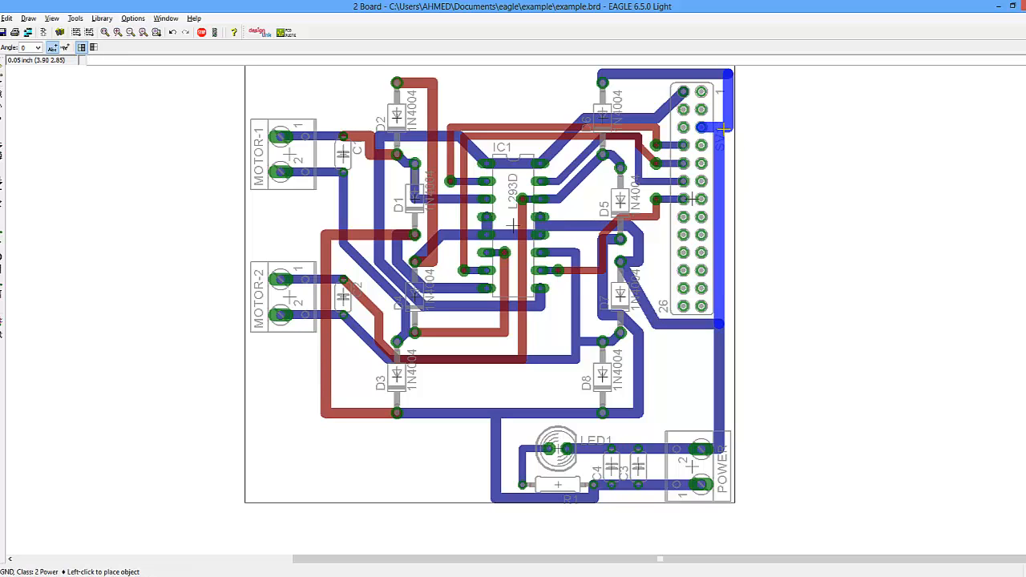
left_click(724, 127)
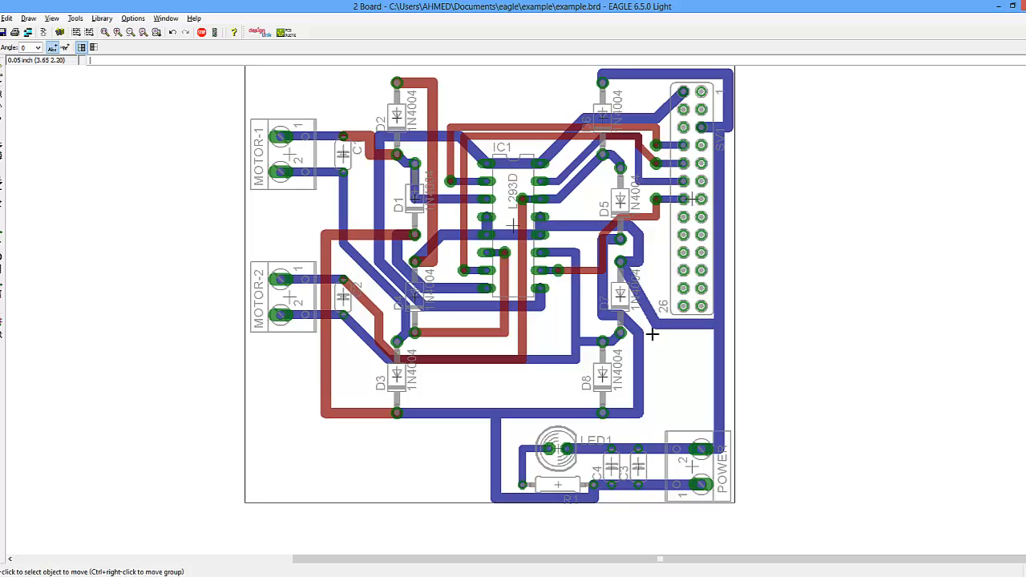
- Examine the whole board layout for remaining routing problems
scroll(392, 219, "down", 1)
scroll(392, 219, "up", 1)
scroll(342, 175, "up", 2)
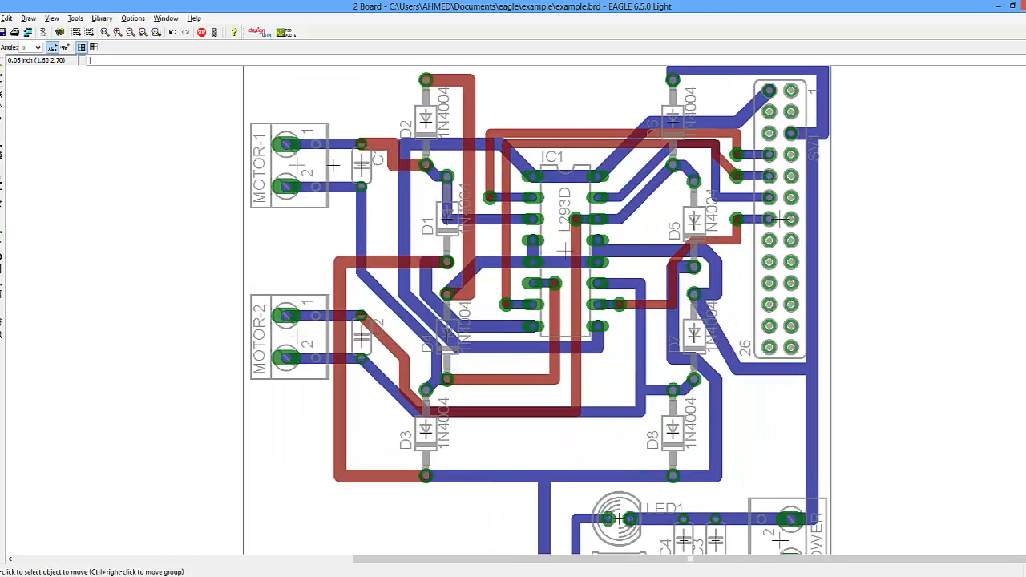
scroll(335, 166, "down", 2)
scroll(546, 156, "up", 2)
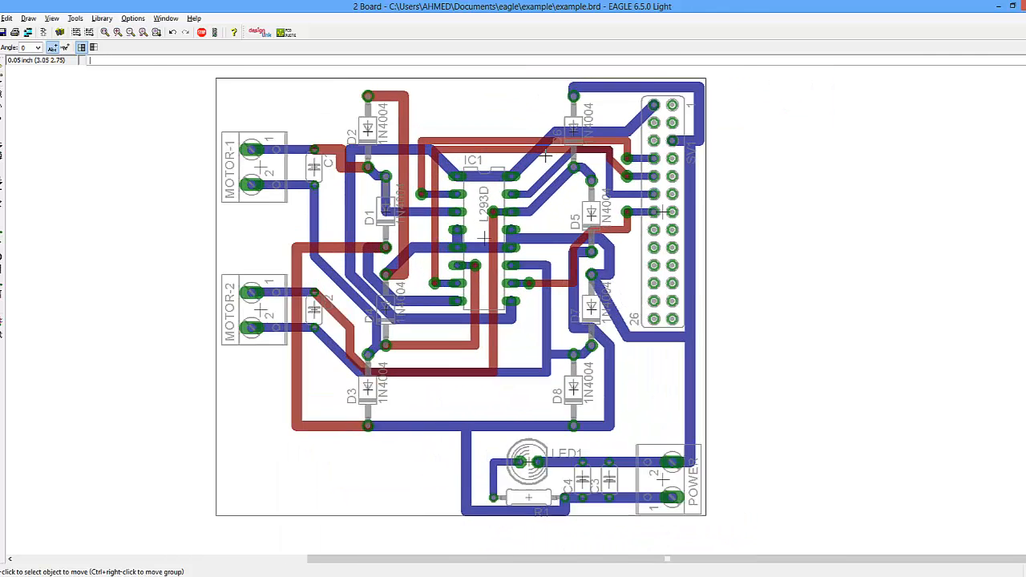
scroll(547, 158, "down", 1)
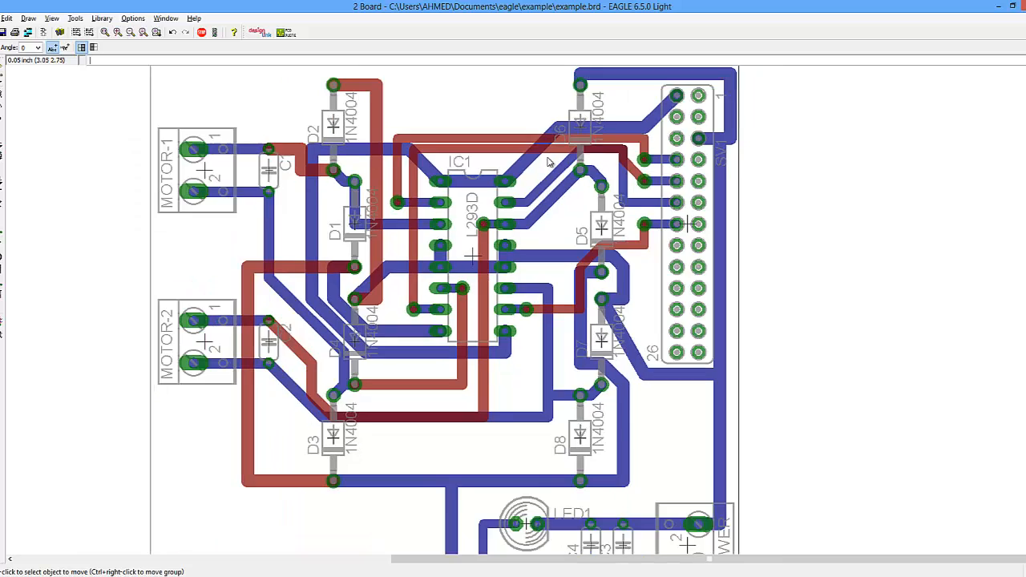
scroll(547, 159, "up", 1)
scroll(547, 158, "down", 1)
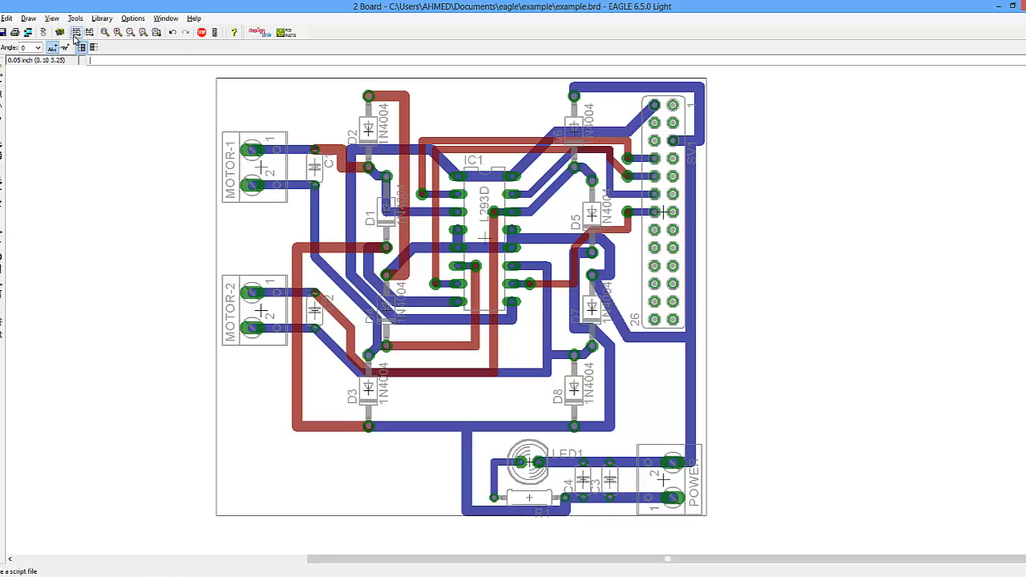
- Save the board and load the gerb274x.cam job in the CAM Processor
left_click(3, 33)
left_click(26, 33)
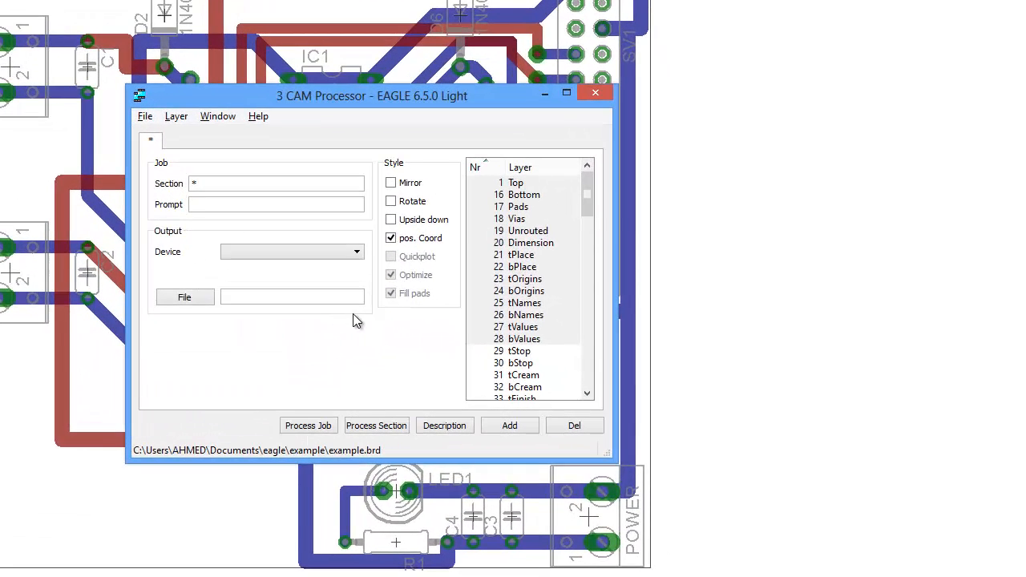
left_click(144, 117)
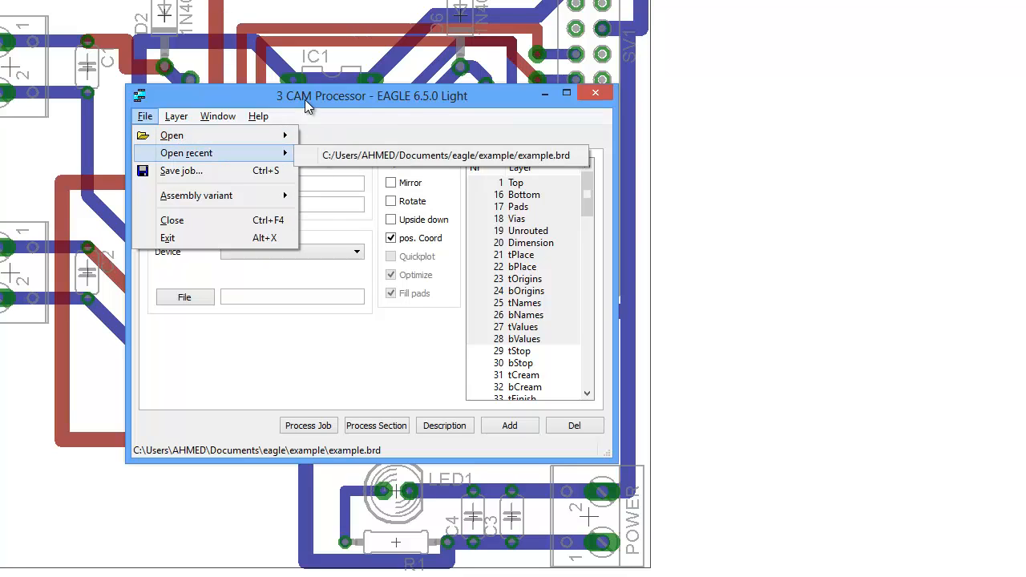
left_click(371, 233)
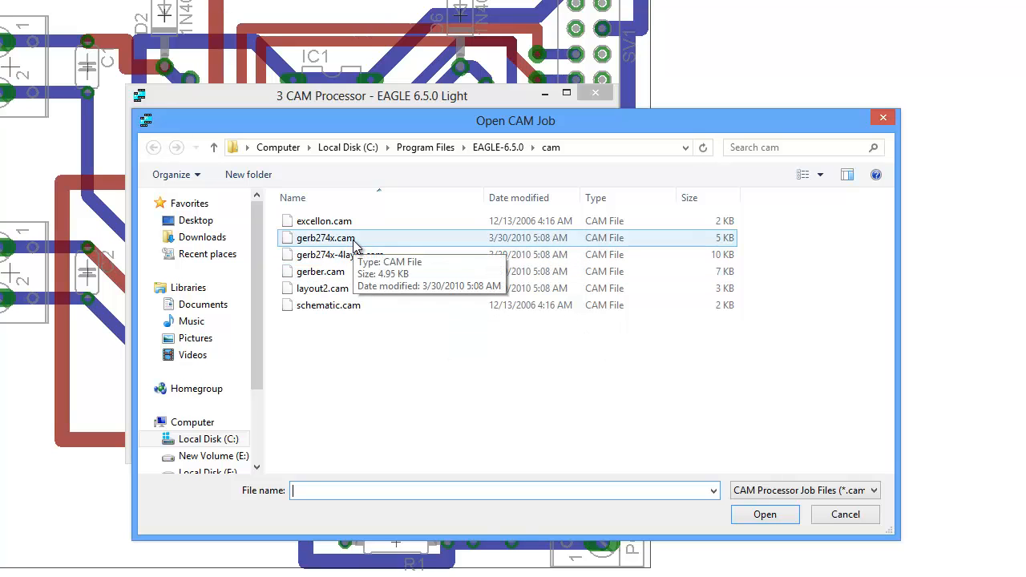
double_click(353, 239)
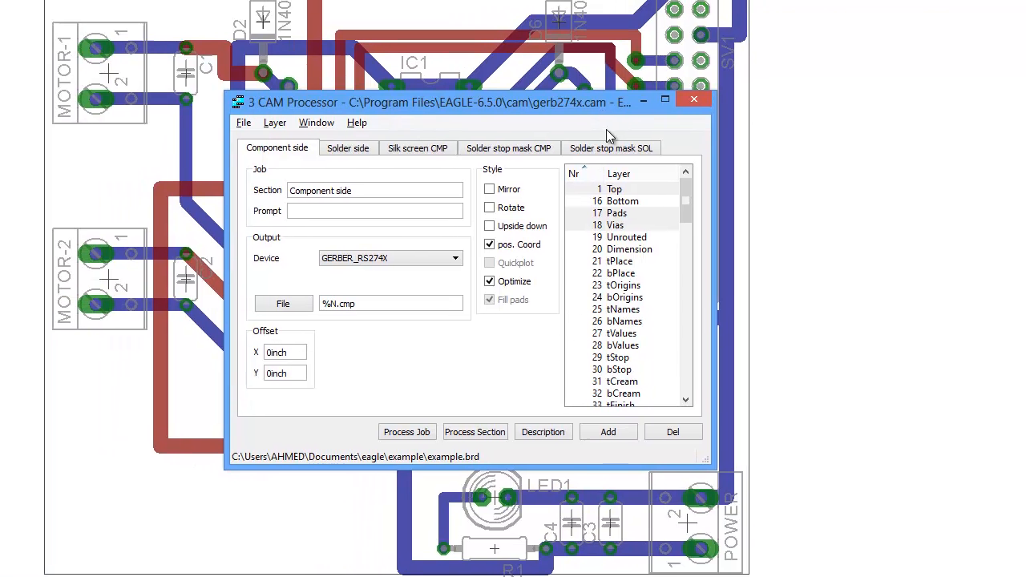
- Turn the Solder stop mask SOL section into Board Outline with output file %N.otl on the Dimension layer, and process the job
left_click(512, 142)
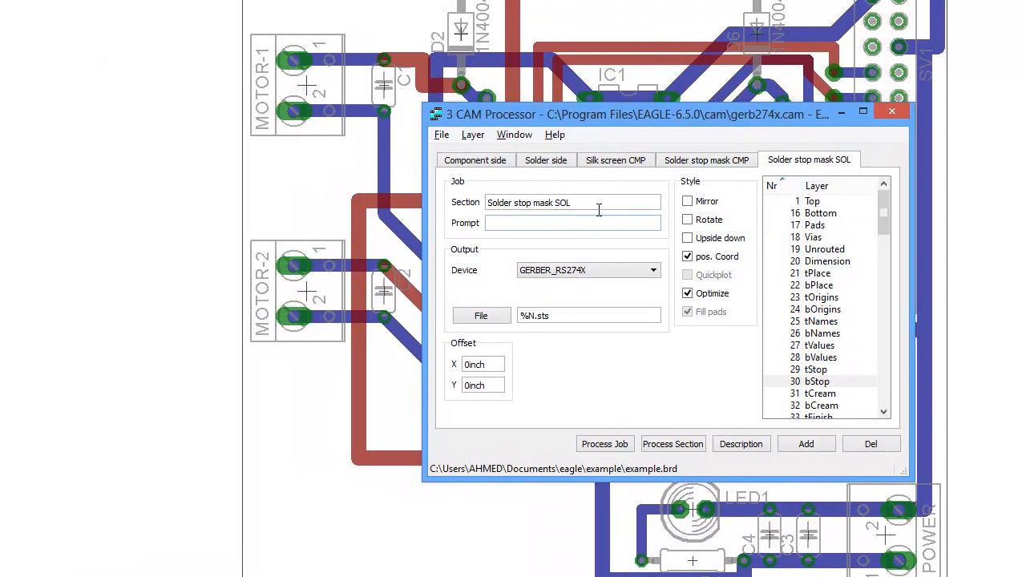
left_click_drag(589, 202, 188, 186)
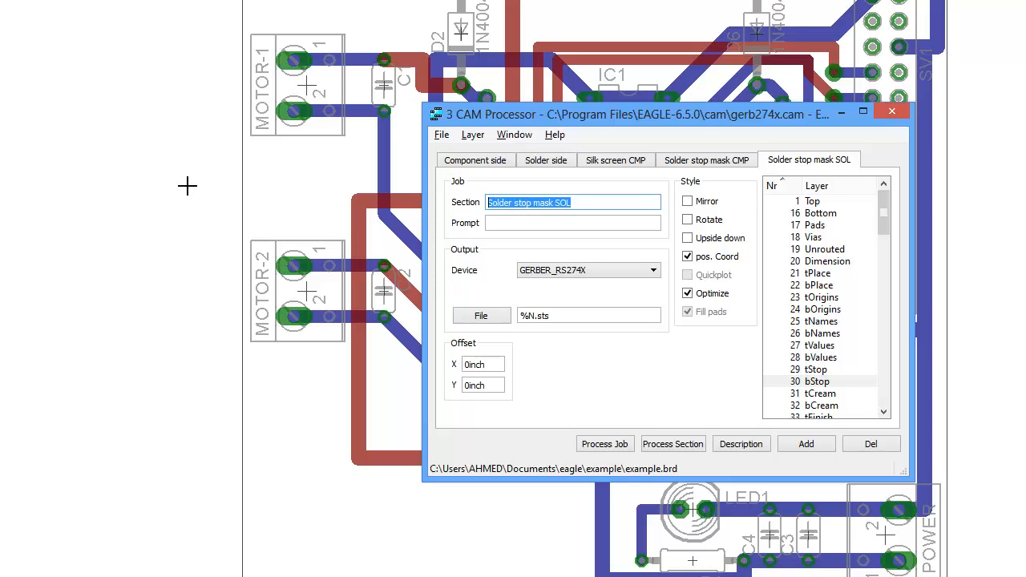
type("Board Outlone")
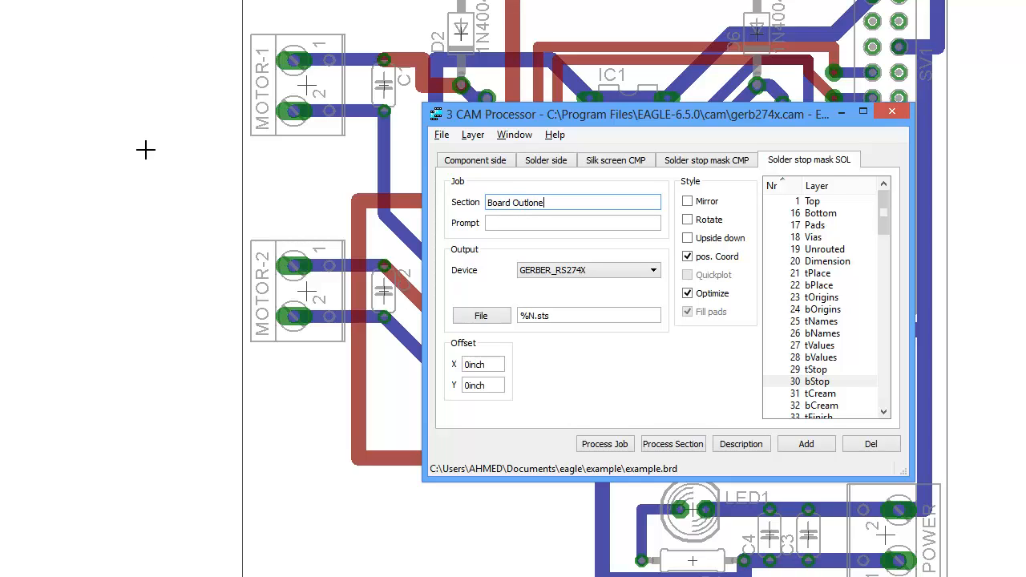
key("BackSpace")
key("BackSpace")
key("BackSpace")
left_click_drag(560, 318, 545, 321)
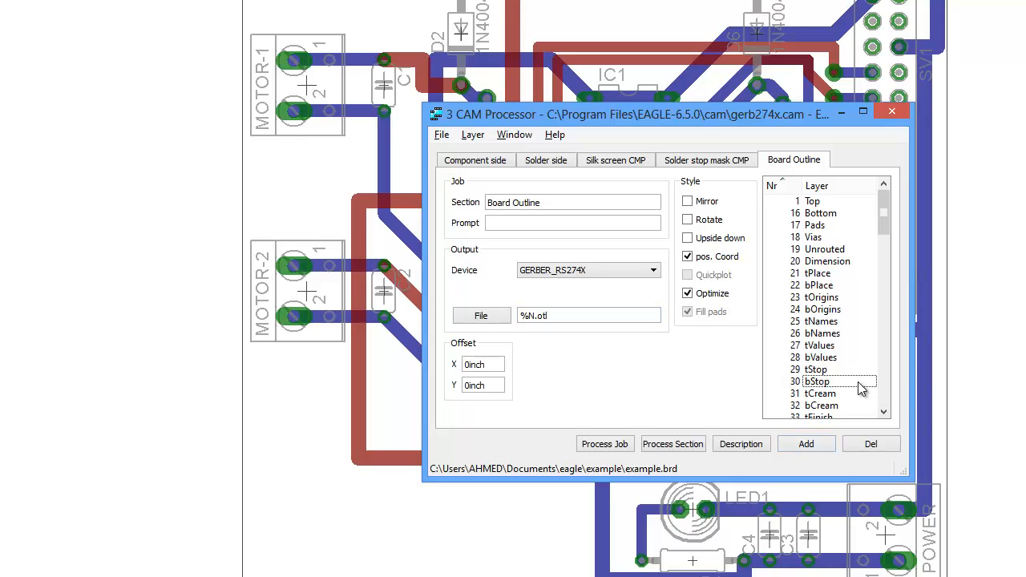
left_click(829, 264)
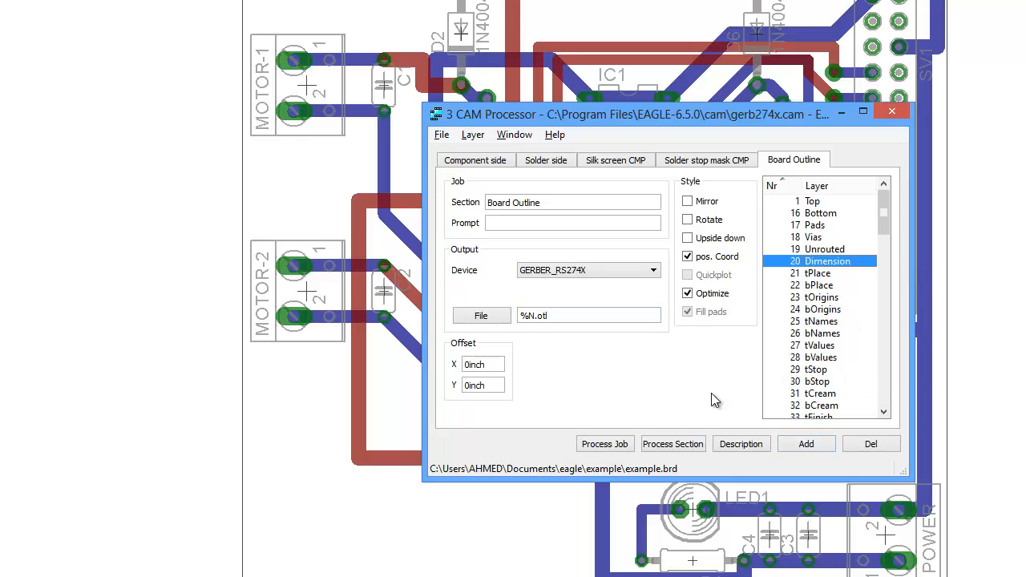
left_click(613, 445)
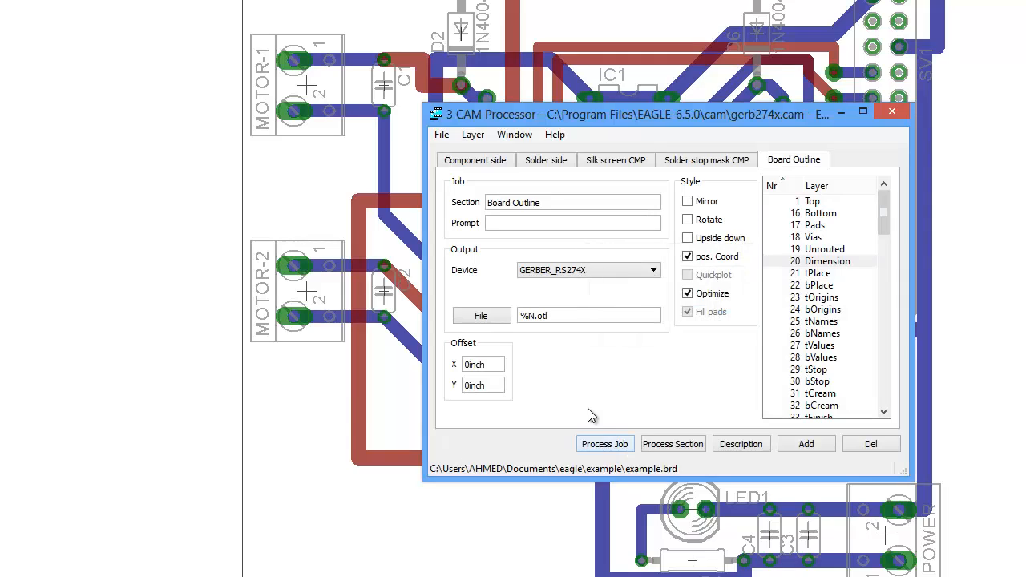
- Load the excellon.cam drill job in the CAM Processor, then close the CAM Processor
left_click(442, 135)
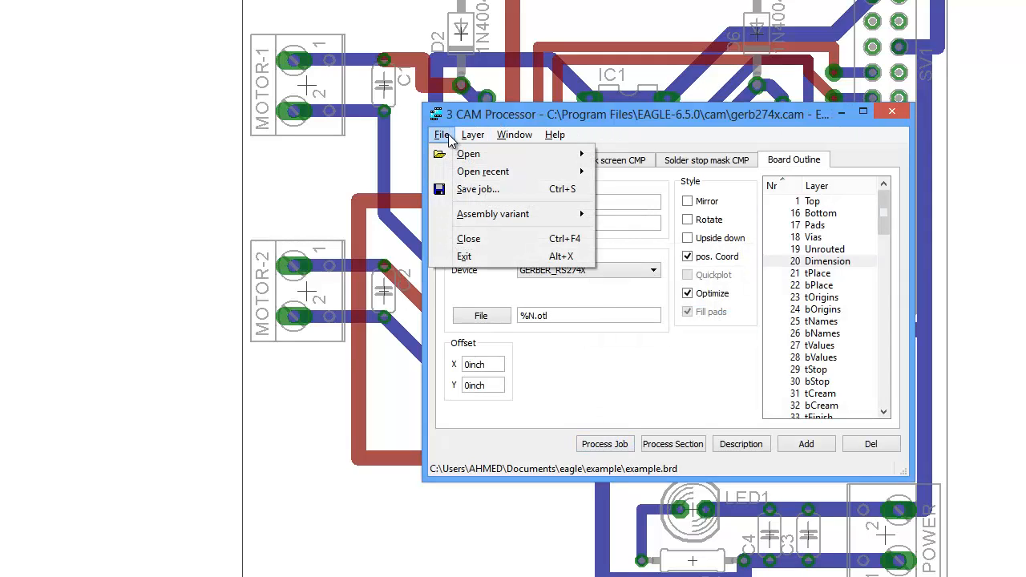
mouse_move(497, 153)
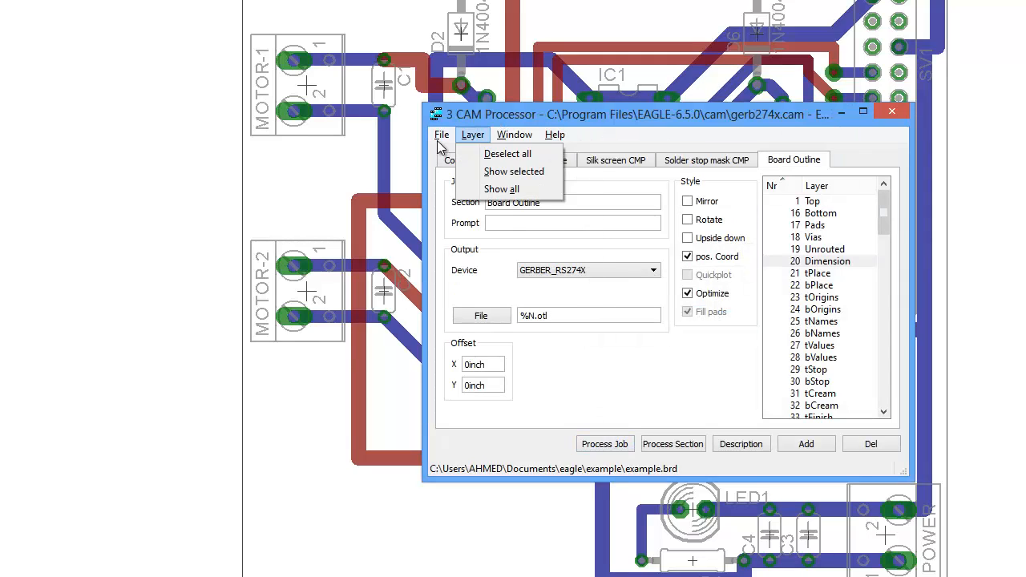
mouse_move(507, 156)
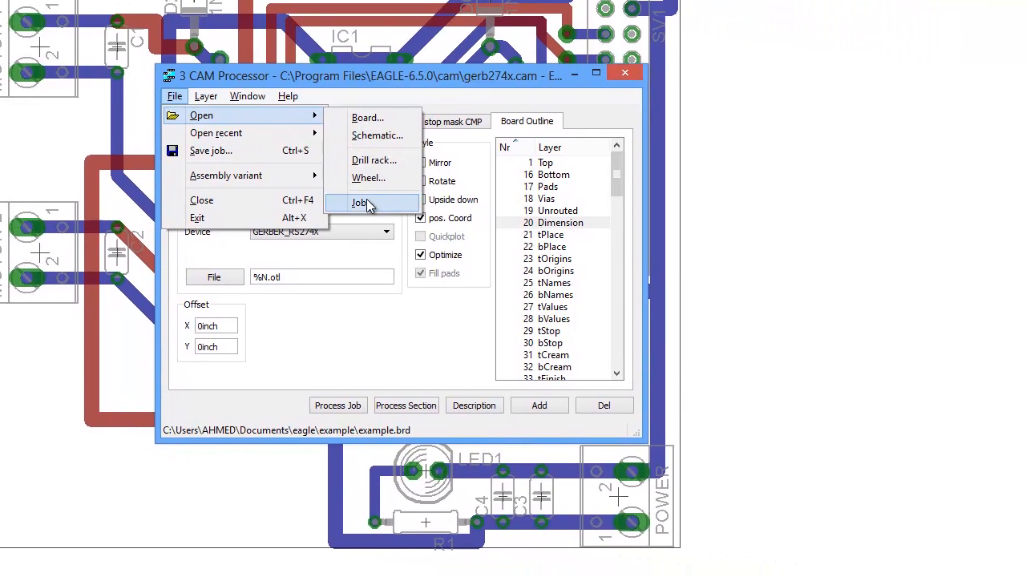
left_click(625, 240)
double_click(353, 198)
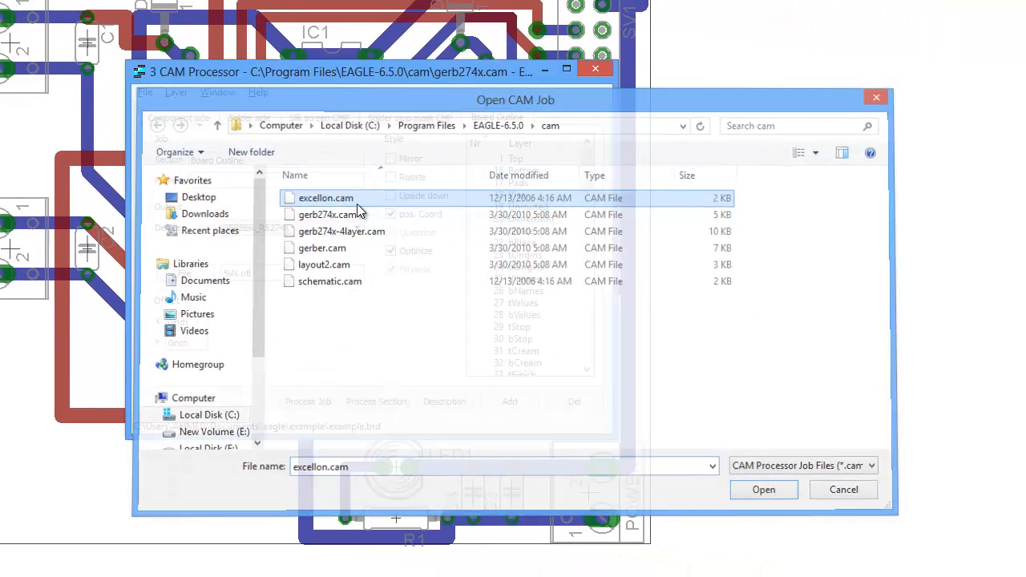
left_click(378, 246)
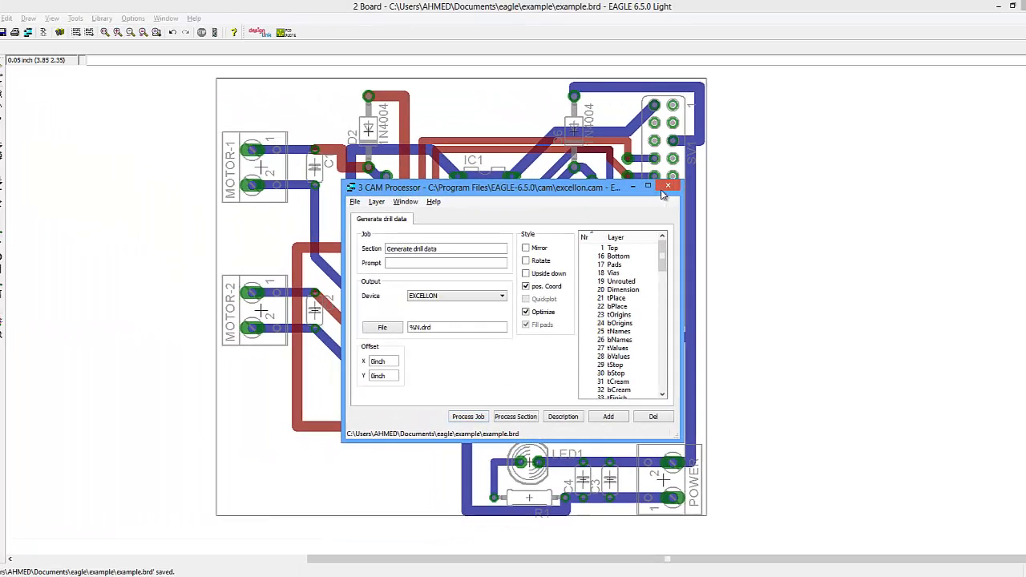
left_click(666, 189)
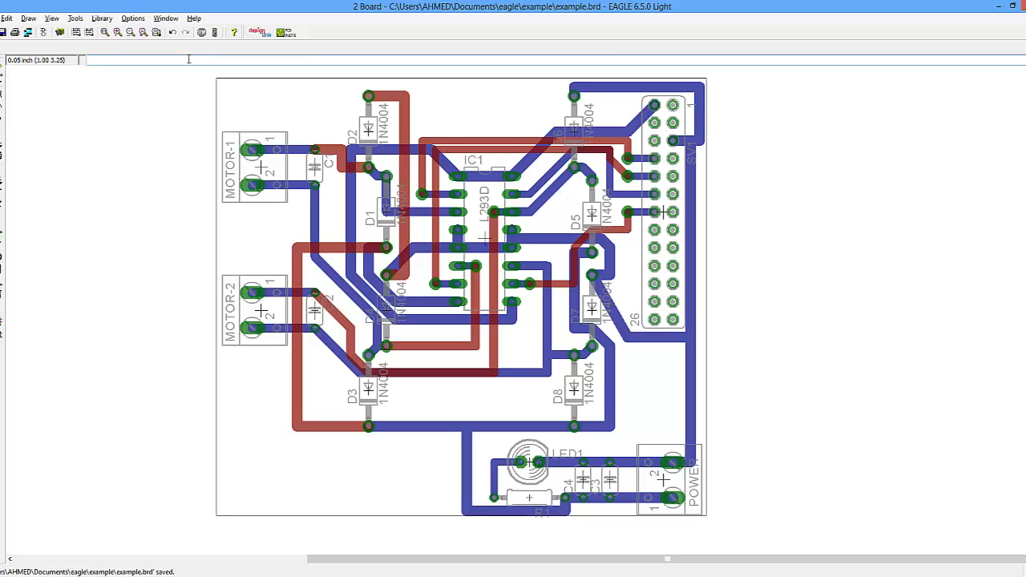
- Run the drillcfg ULP with mm units and save the drill configuration as example.drl
type("n drillcfg")
key("Return")
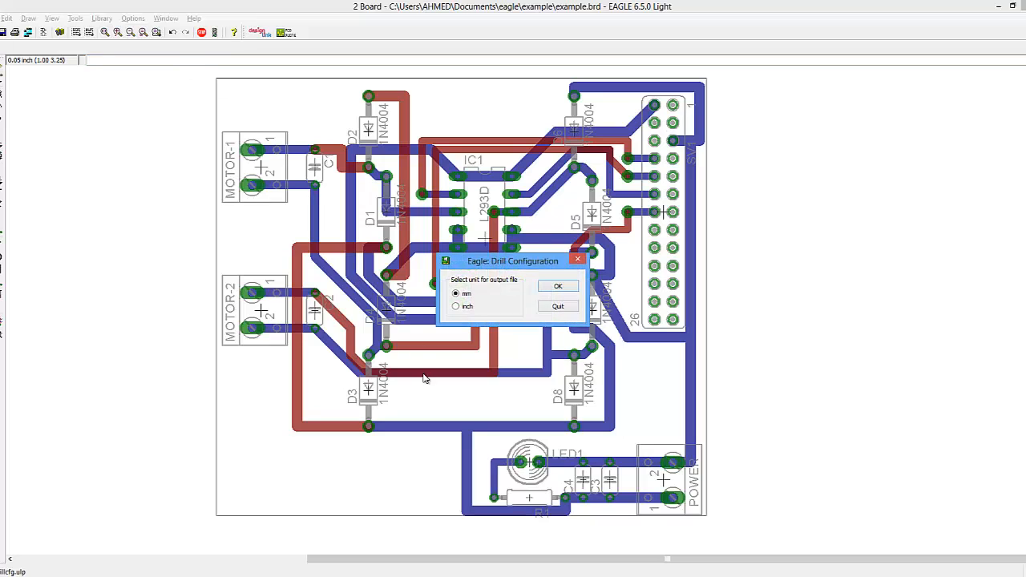
left_click(555, 287)
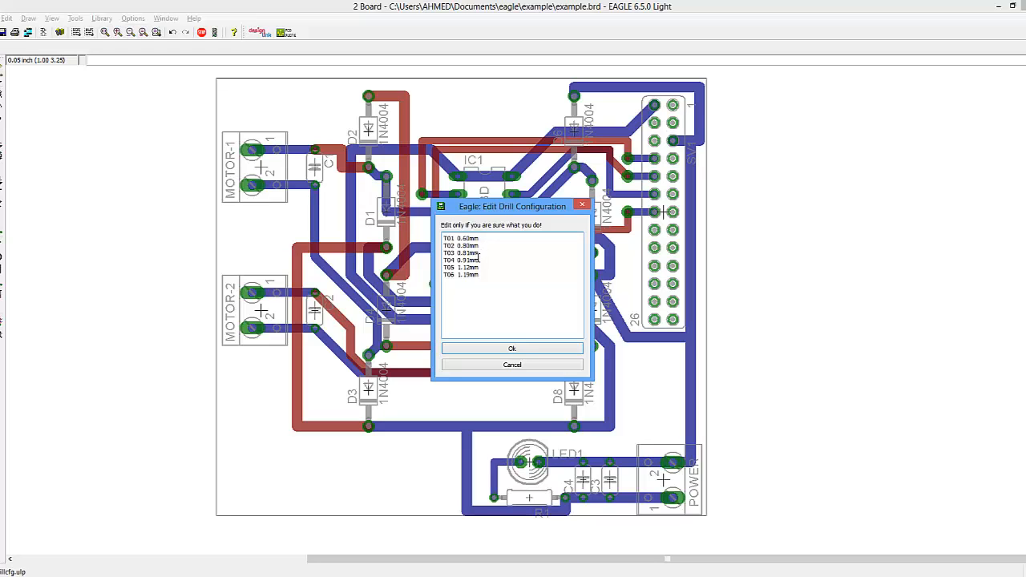
left_click(460, 349)
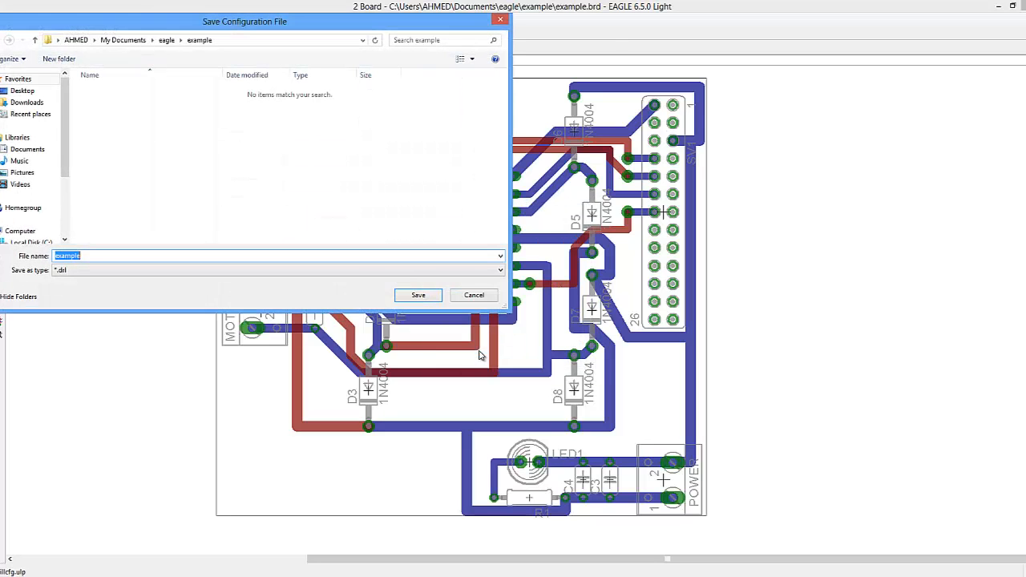
left_click(425, 297)
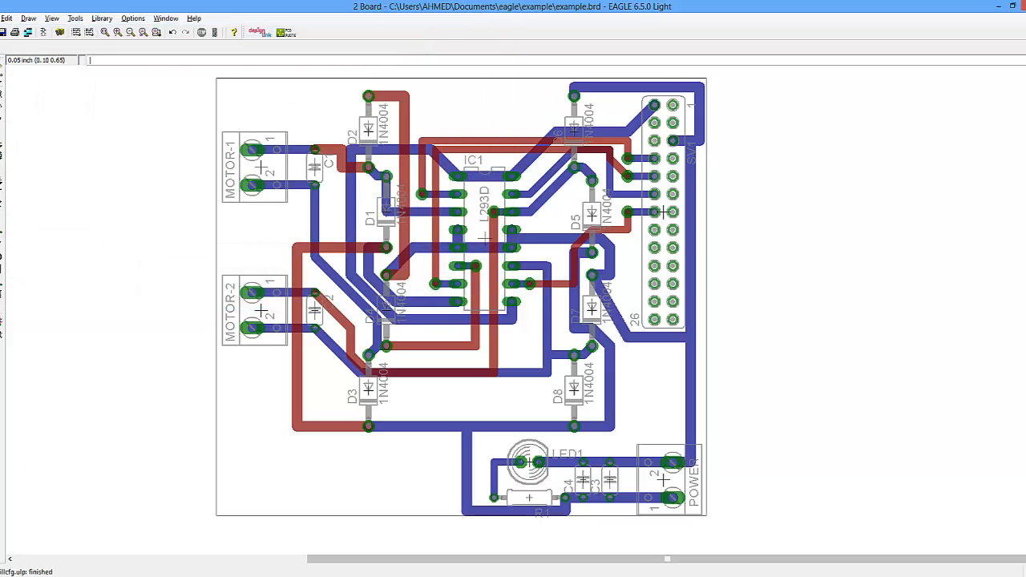
- Browse to the Documents\eagle\example folder and review the generated example.sol, .otl, .drl, .drd and .cmp files, then close it
left_click(35, 576)
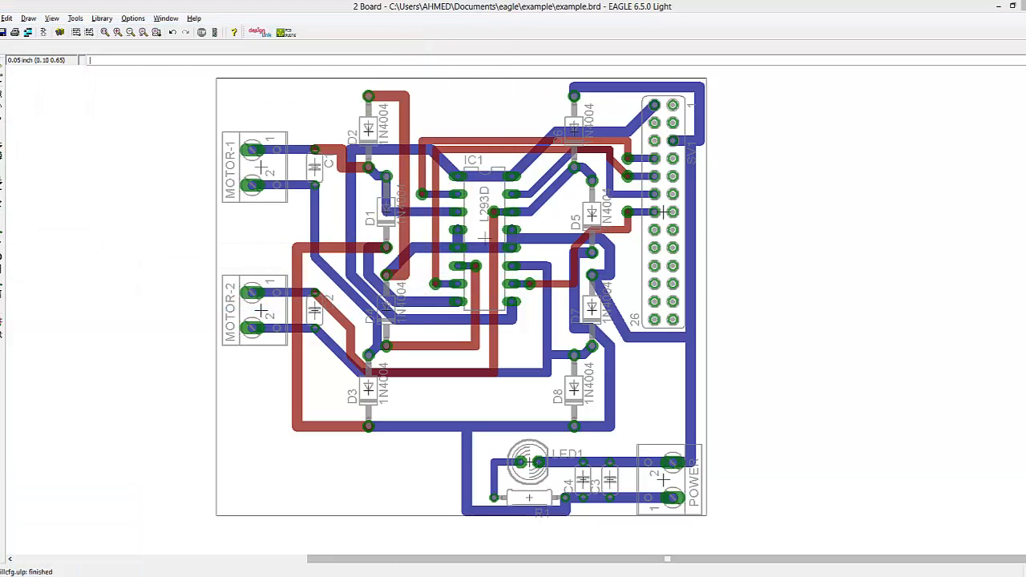
double_click(341, 138)
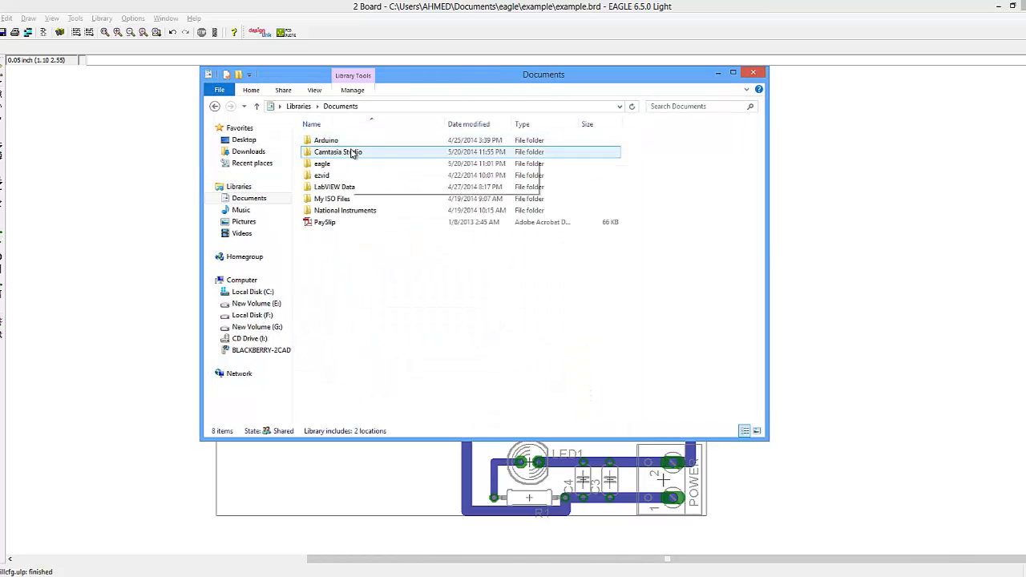
double_click(331, 164)
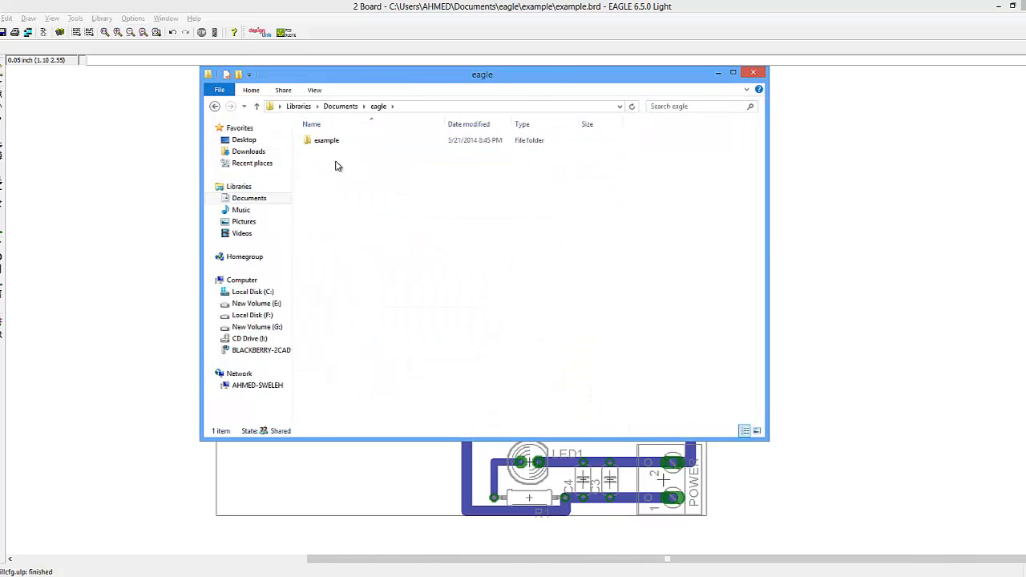
left_click(340, 143)
double_click(340, 146)
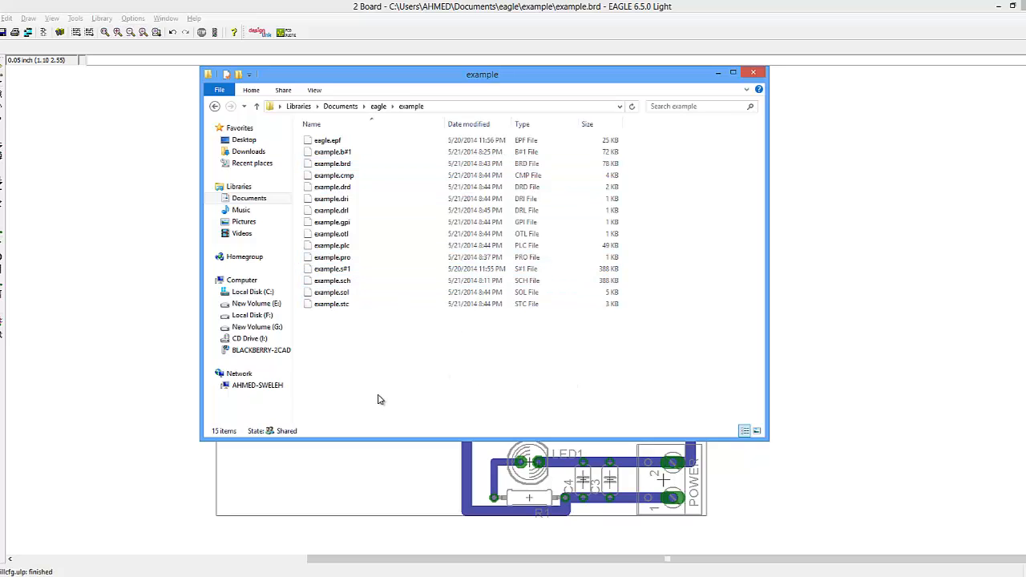
left_click(348, 294)
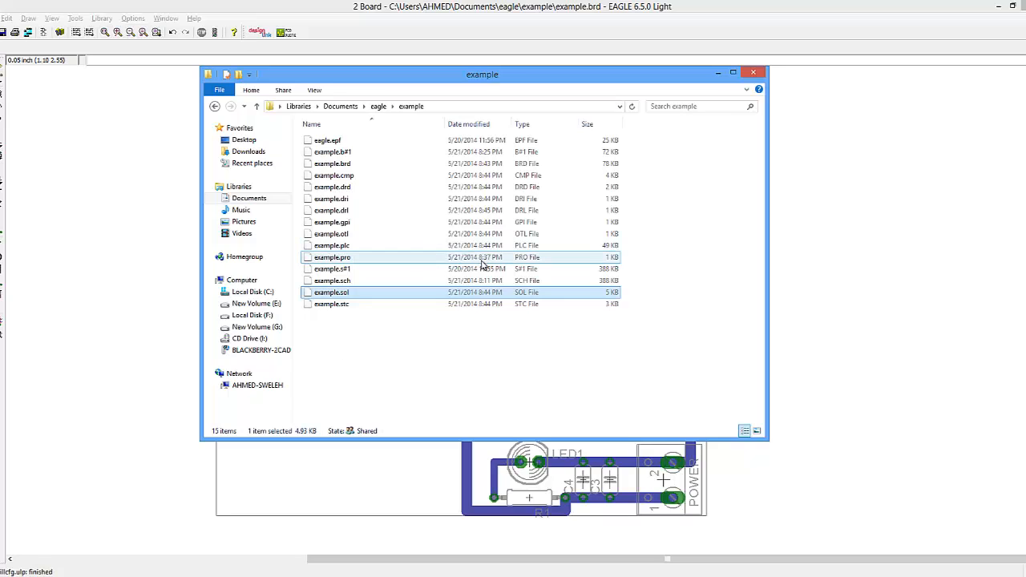
left_click(353, 235, "ctrl")
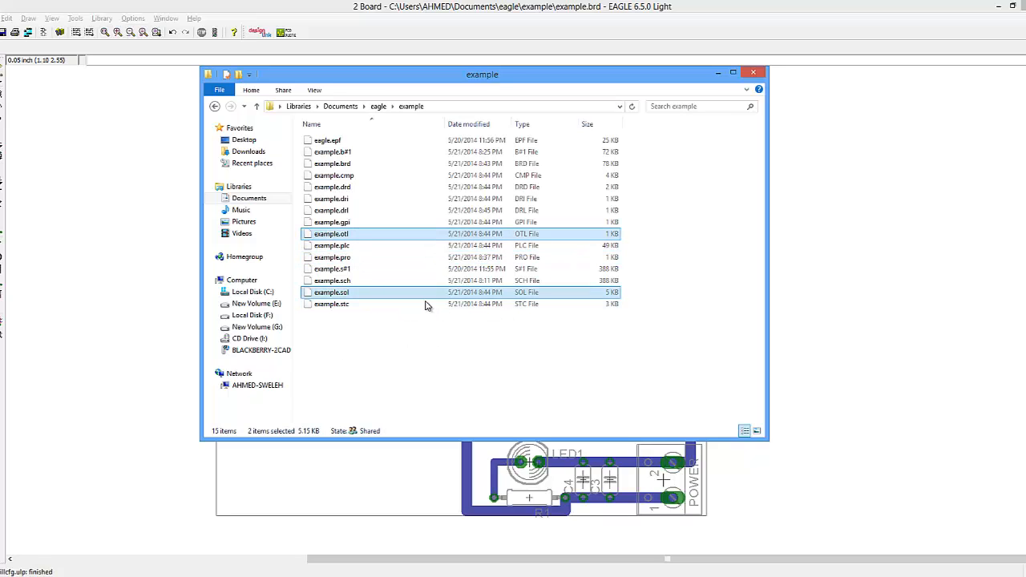
left_click(365, 211, "ctrl")
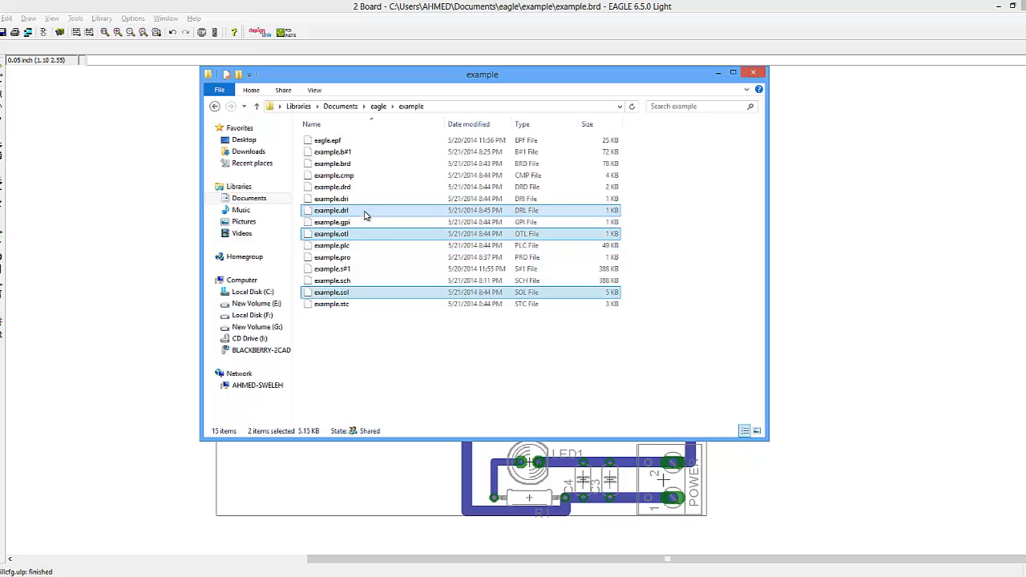
left_click(361, 176, "ctrl")
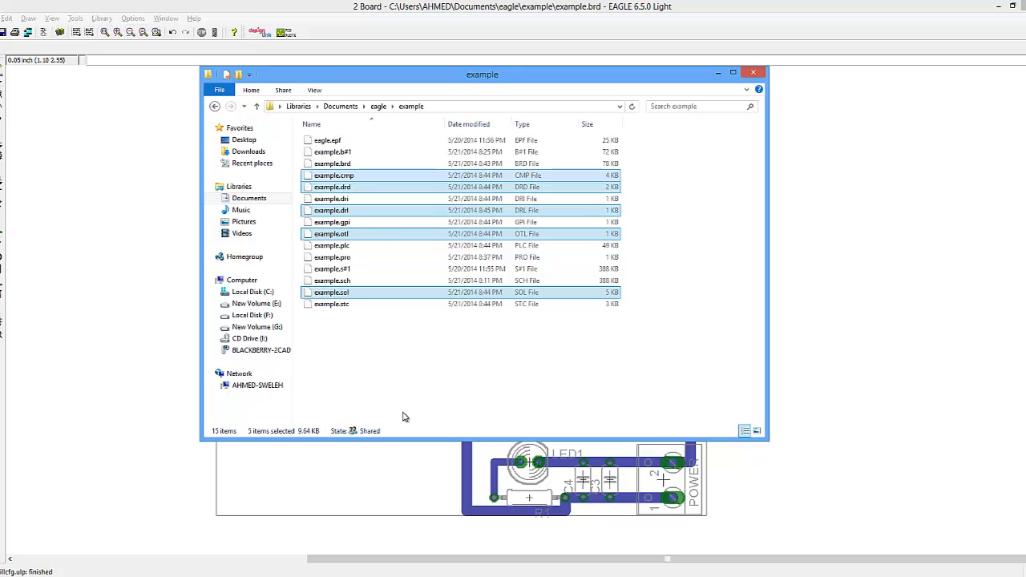
left_click(754, 72)
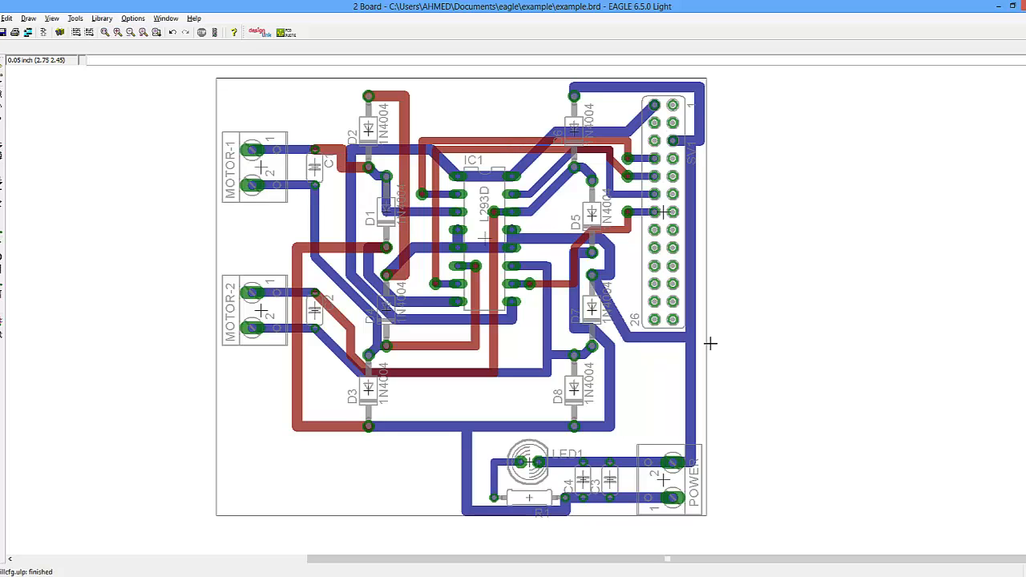
- Zoom in on capacitor C2 on the board and open its device in the library editor
scroll(508, 505, "up", 4)
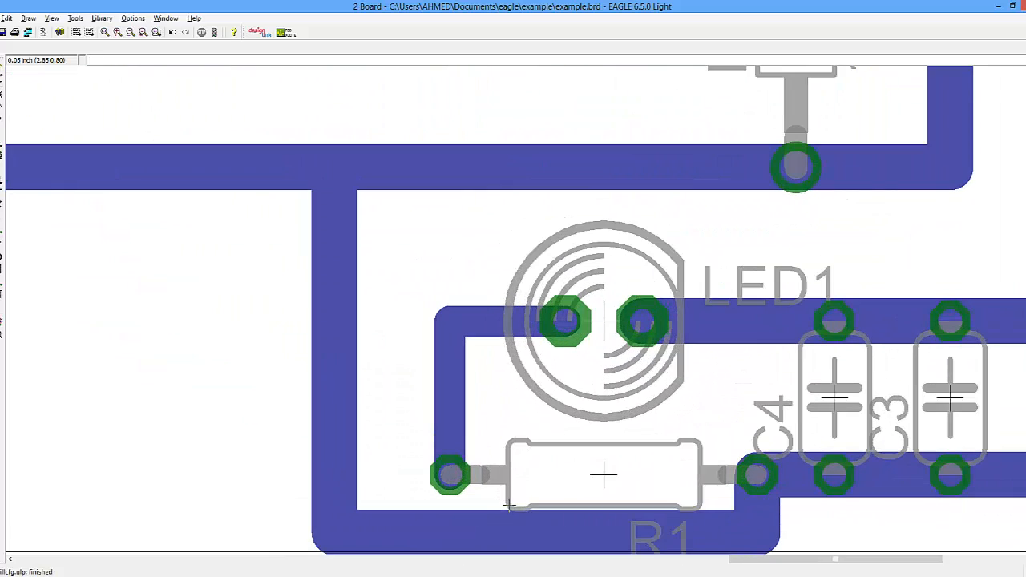
scroll(509, 505, "down", 4)
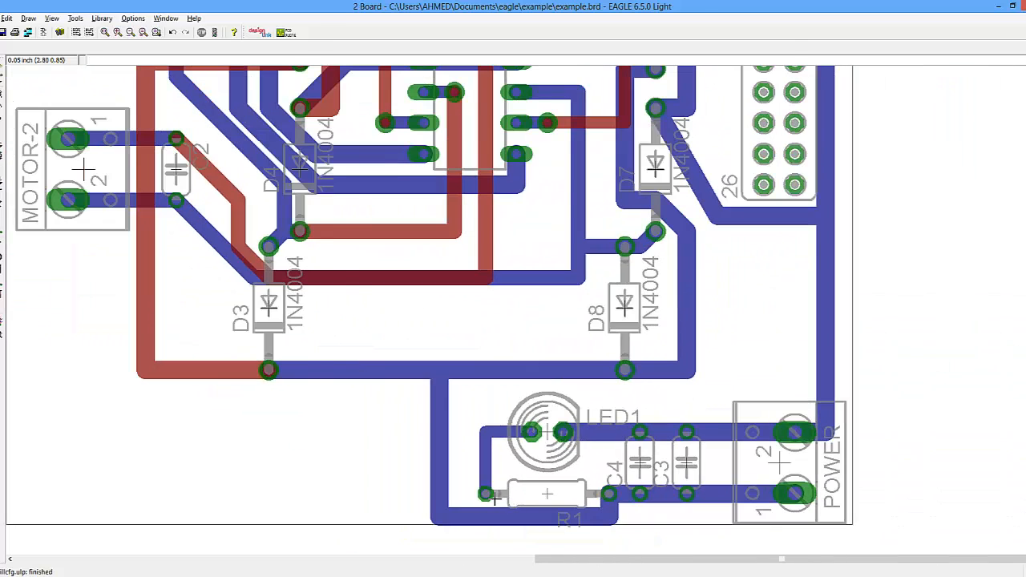
scroll(495, 498, "down", 3)
scroll(385, 297, "up", 5)
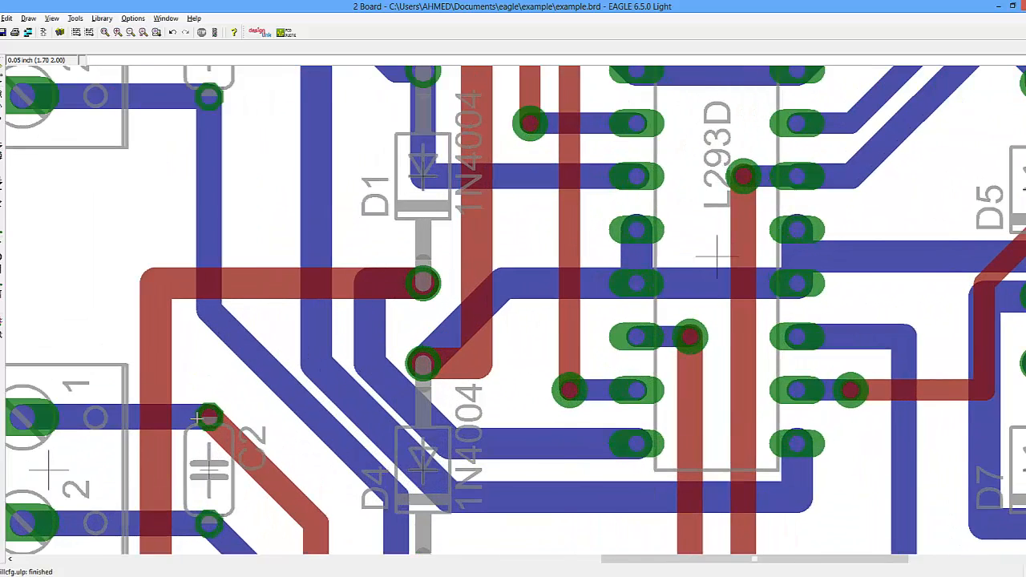
scroll(195, 417, "down", 4)
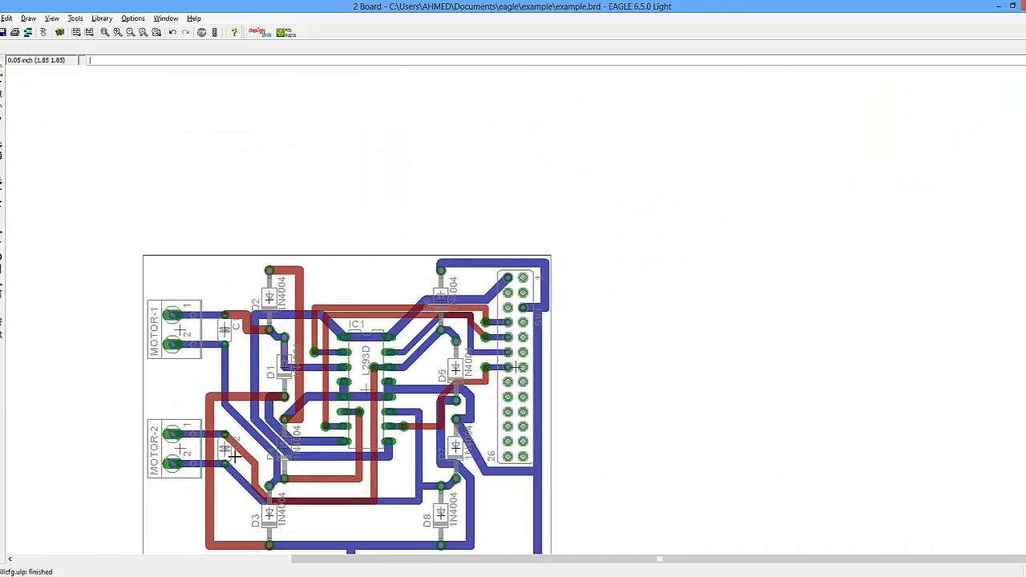
scroll(234, 456, "up", 4)
scroll(226, 458, "down", 1)
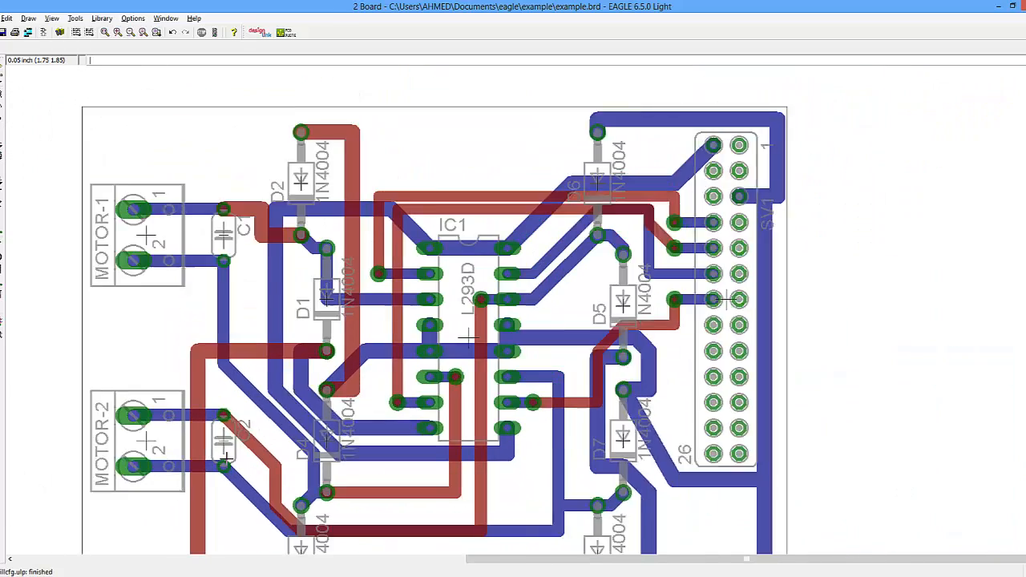
scroll(226, 458, "down", 1)
scroll(226, 458, "up", 4)
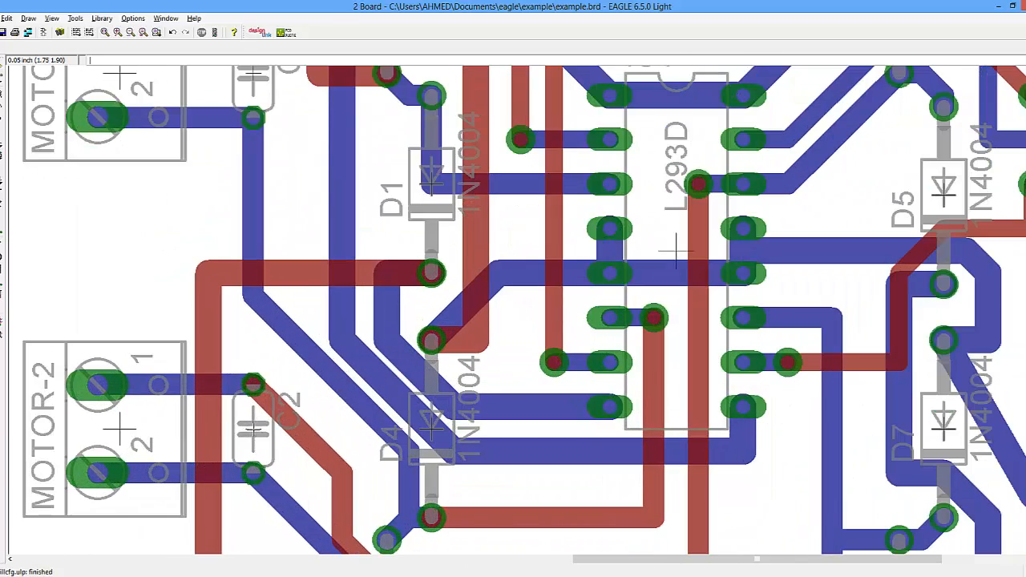
right_click(254, 430)
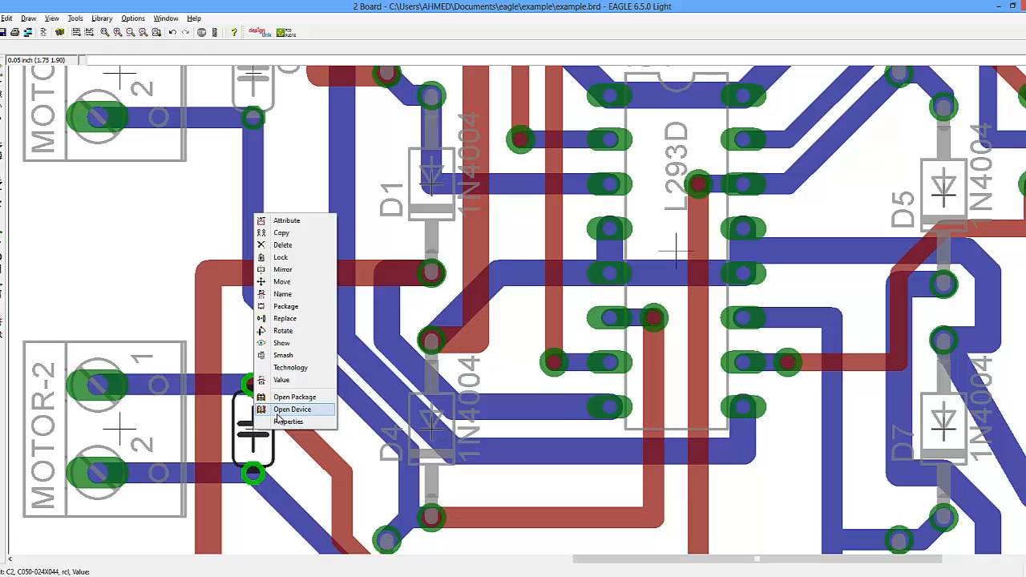
left_click(278, 410)
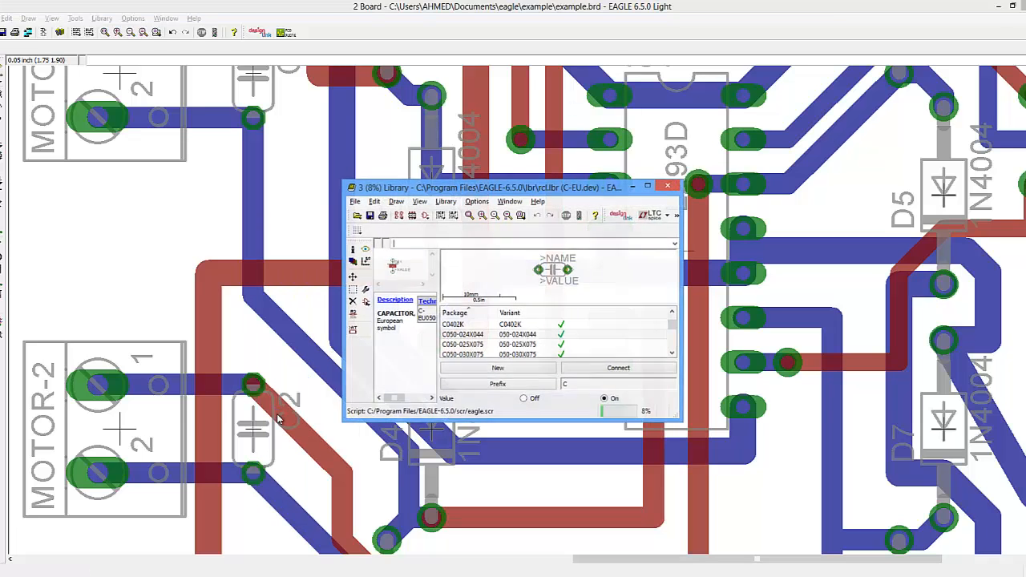
- Open the C050-024X044 package of the capacitor device for editing
left_click(479, 335)
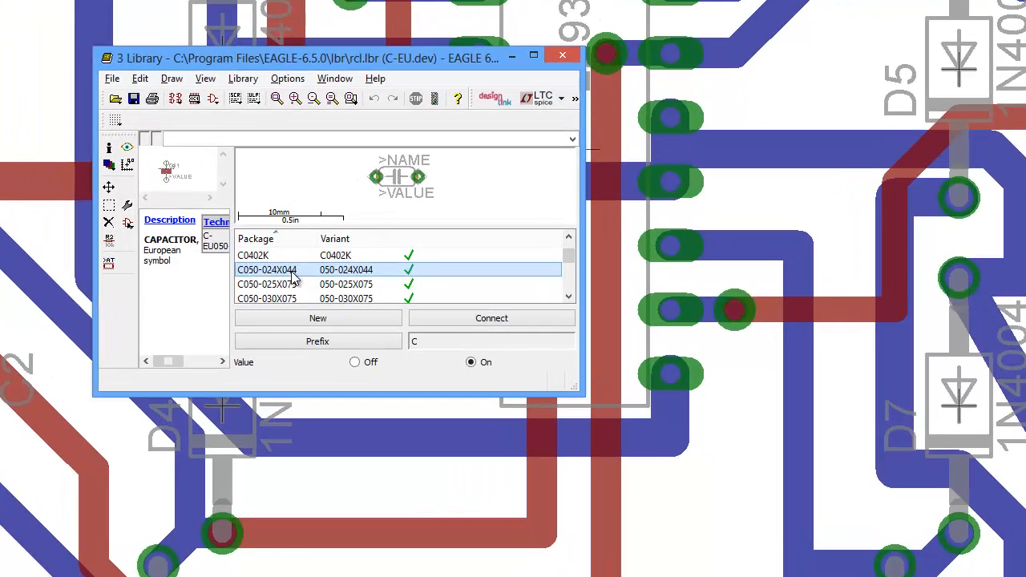
right_click(346, 274)
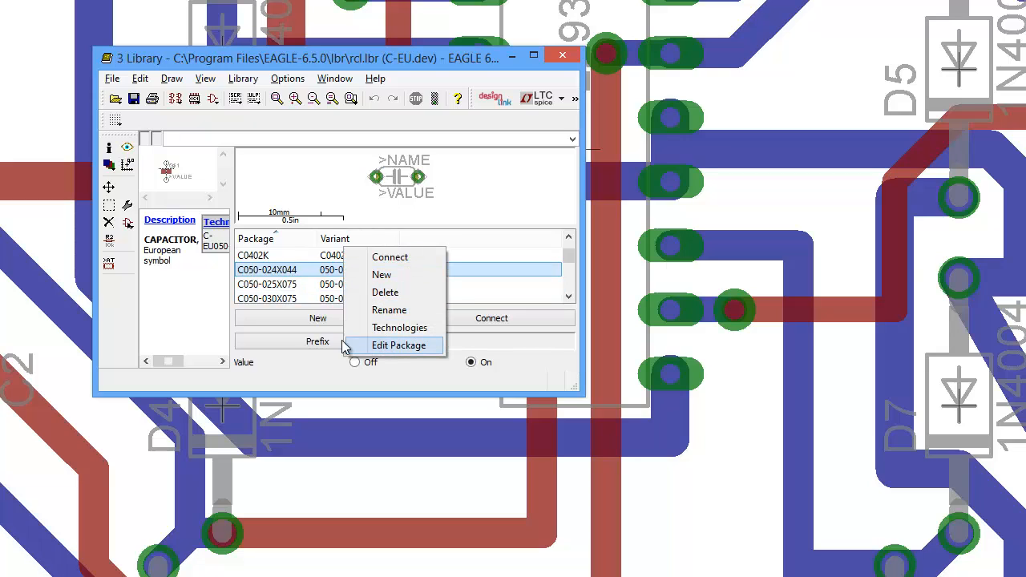
left_click(348, 52)
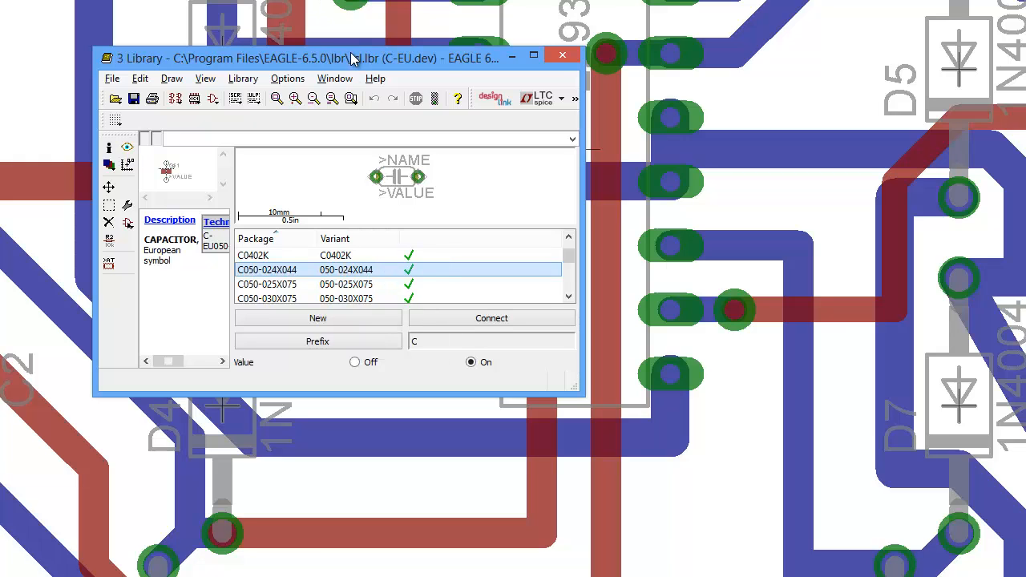
left_click(534, 55)
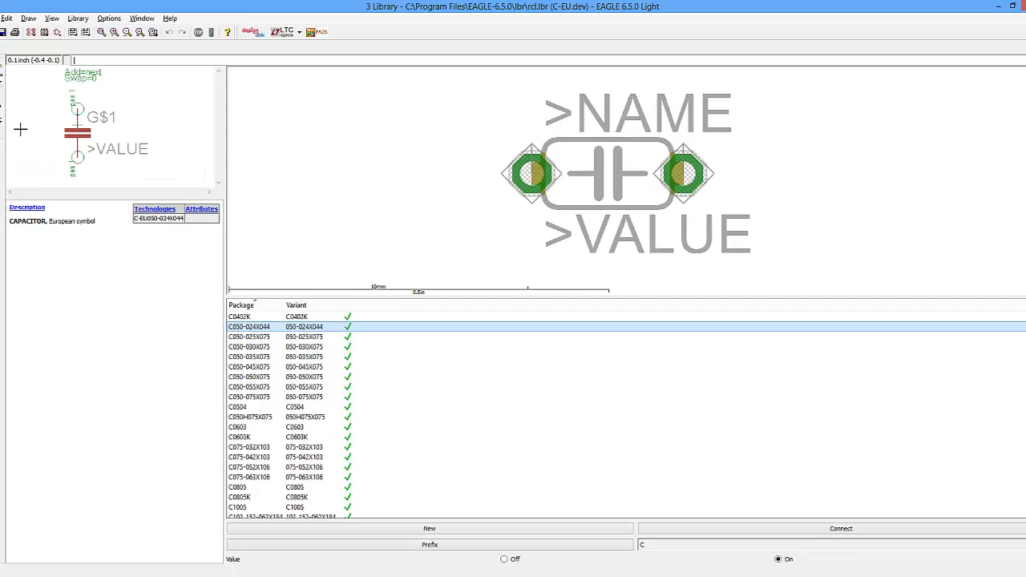
left_click(3, 113)
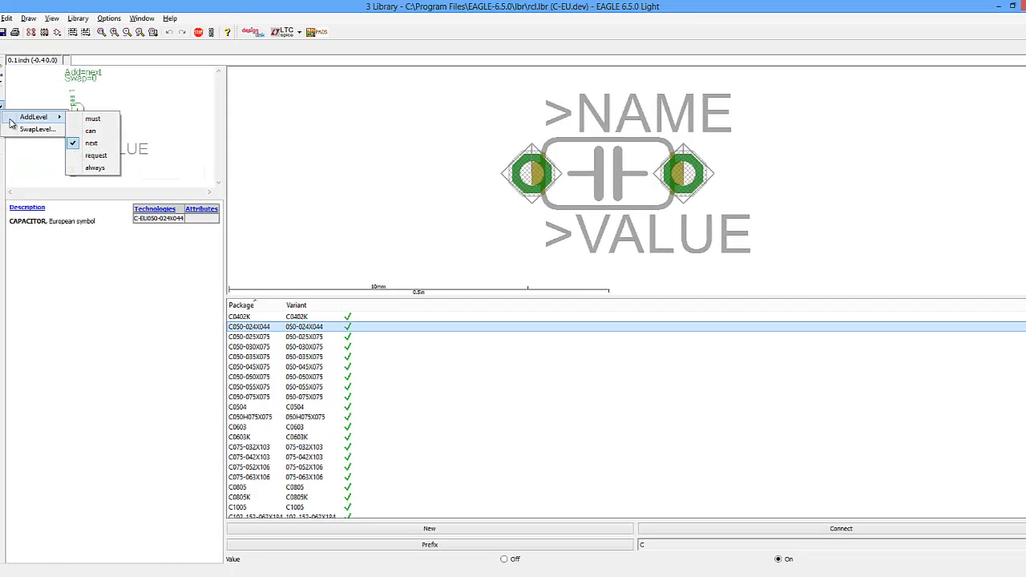
right_click(304, 327)
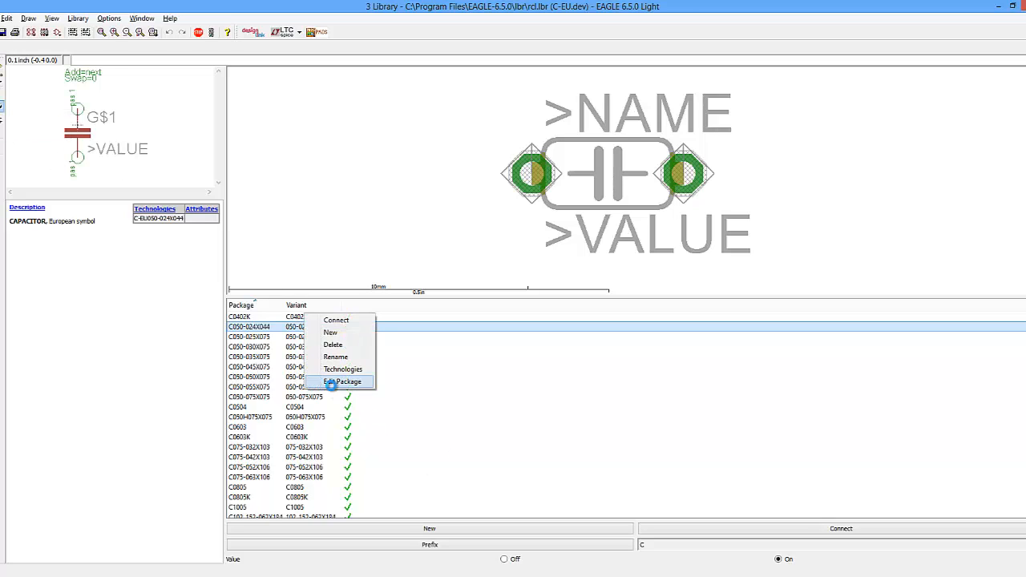
left_click(328, 391)
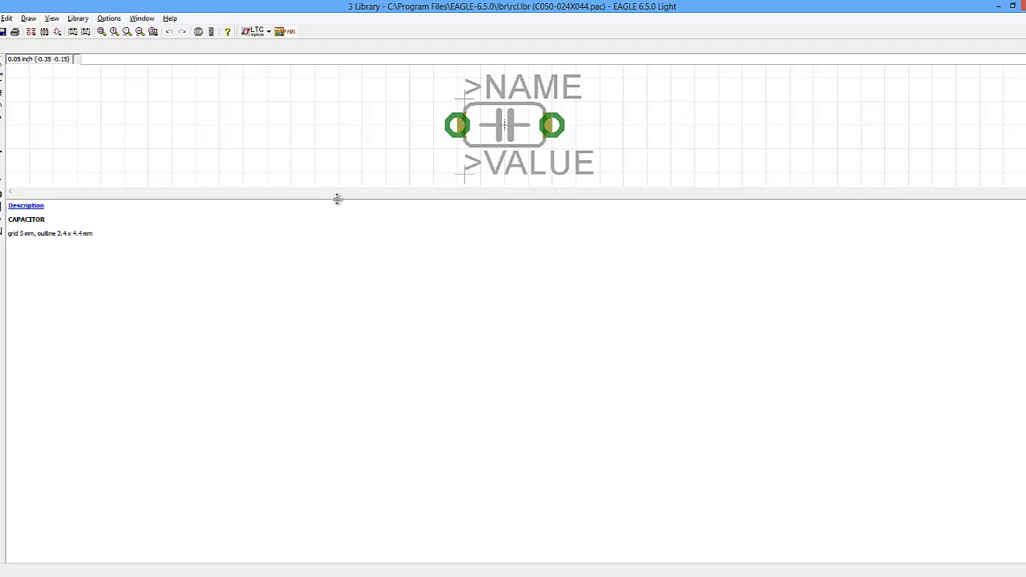
- Change the diameter of both capacitor pads to 0.066, save the rcl library and close the library editor
left_click_drag(337, 199, 334, 369)
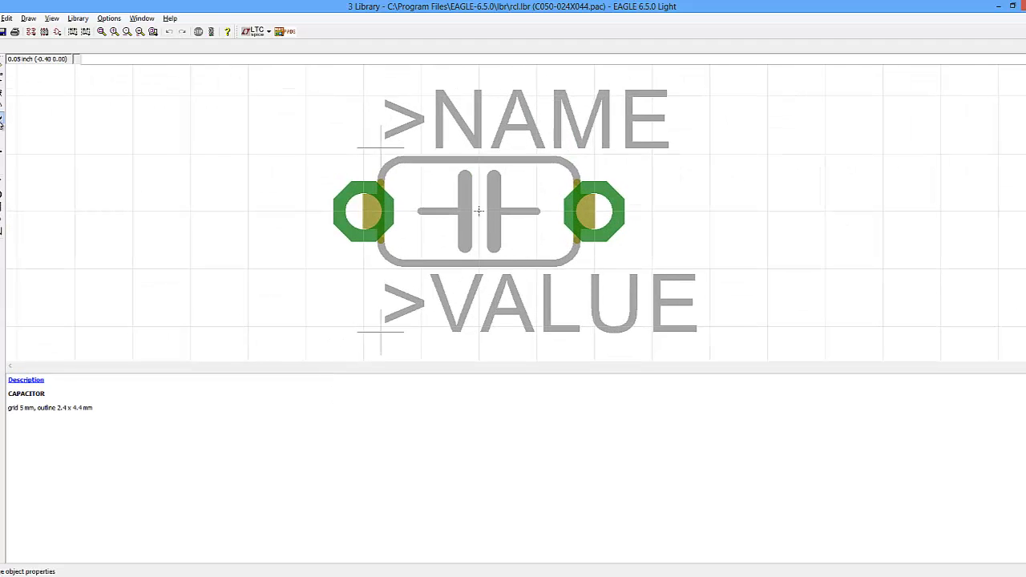
left_click(1, 120)
mouse_move(69, 164)
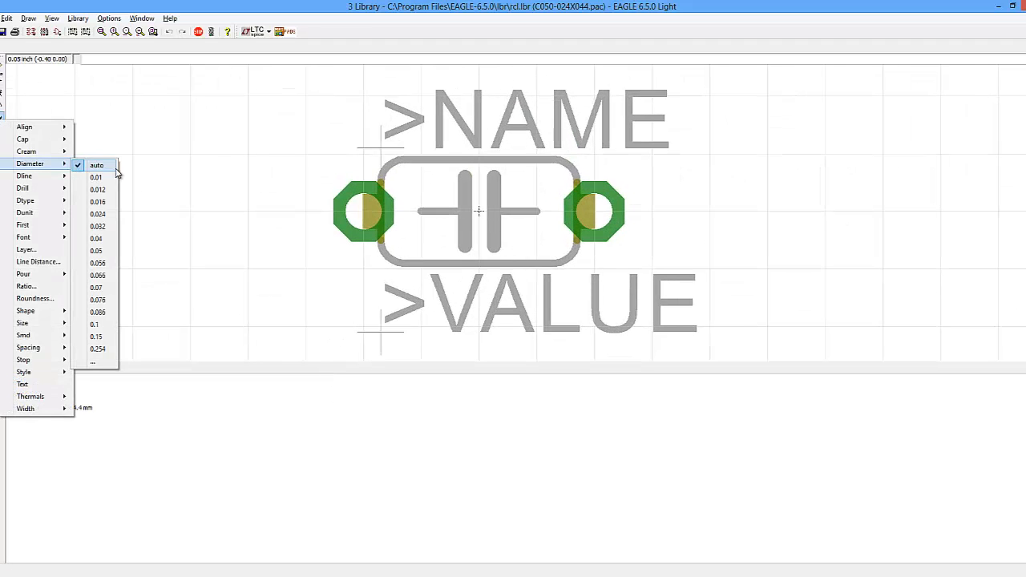
left_click(101, 275)
left_click(363, 231)
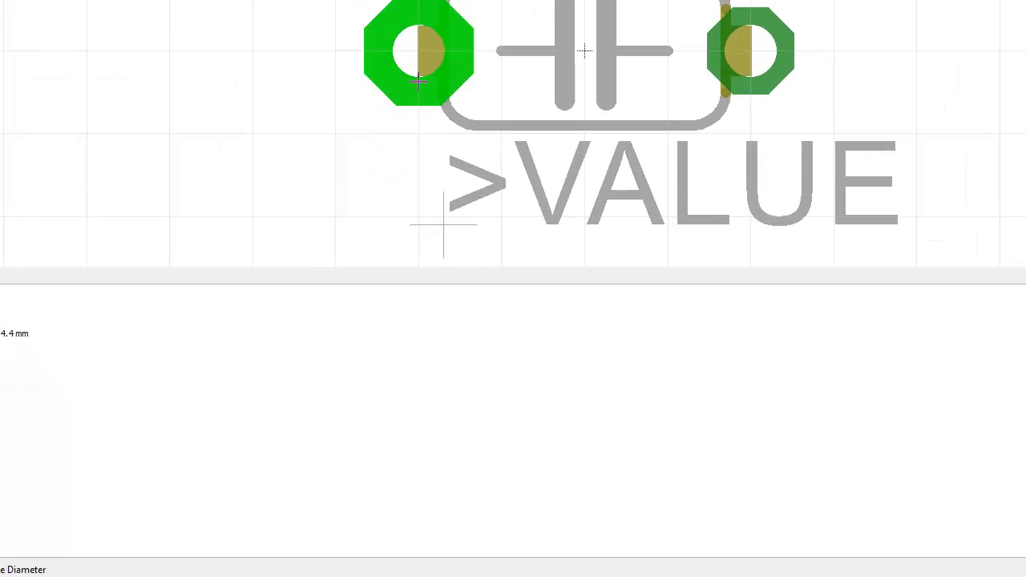
left_click(751, 53)
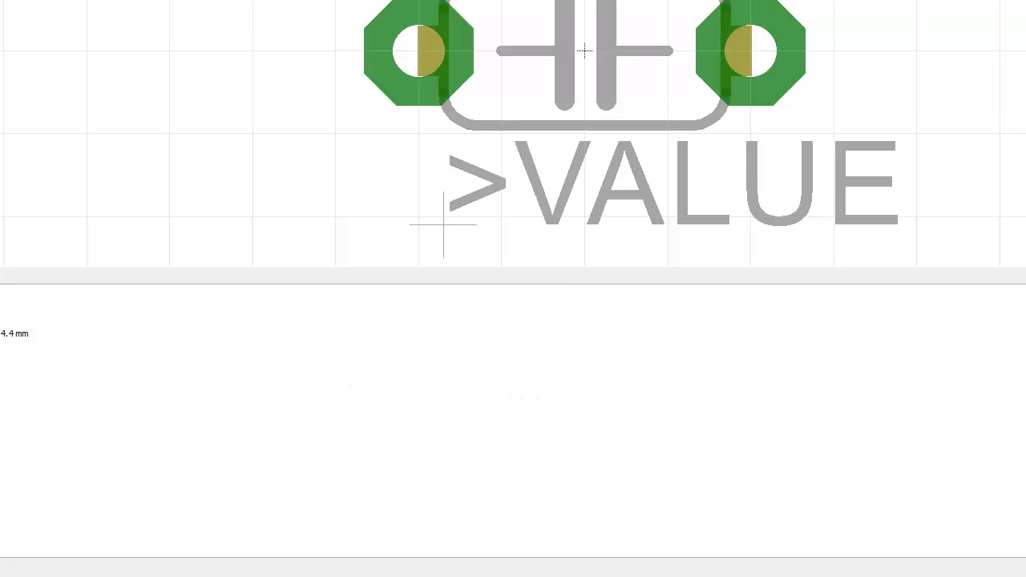
key("ctrl+s")
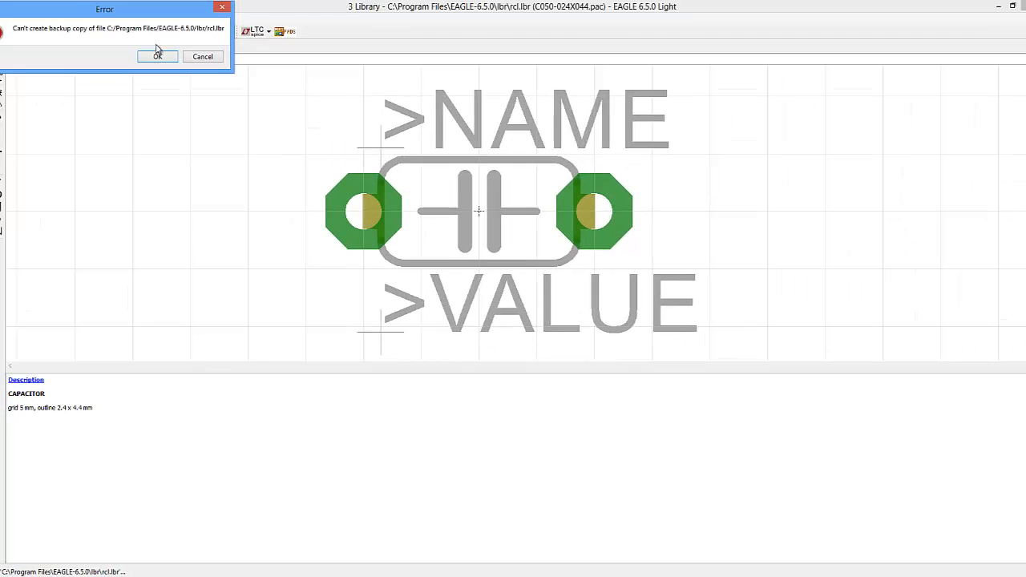
left_click(158, 57)
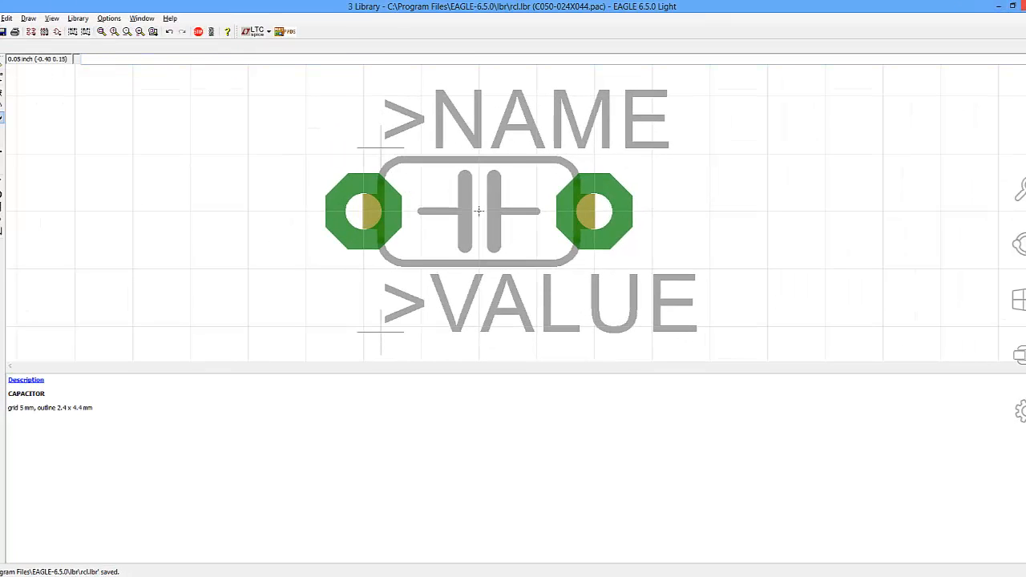
left_click(1022, 5)
- Zoom in on capacitor C2 on the board, start replacing its part and search the libraries for capacitor
scroll(377, 234, "down", 2)
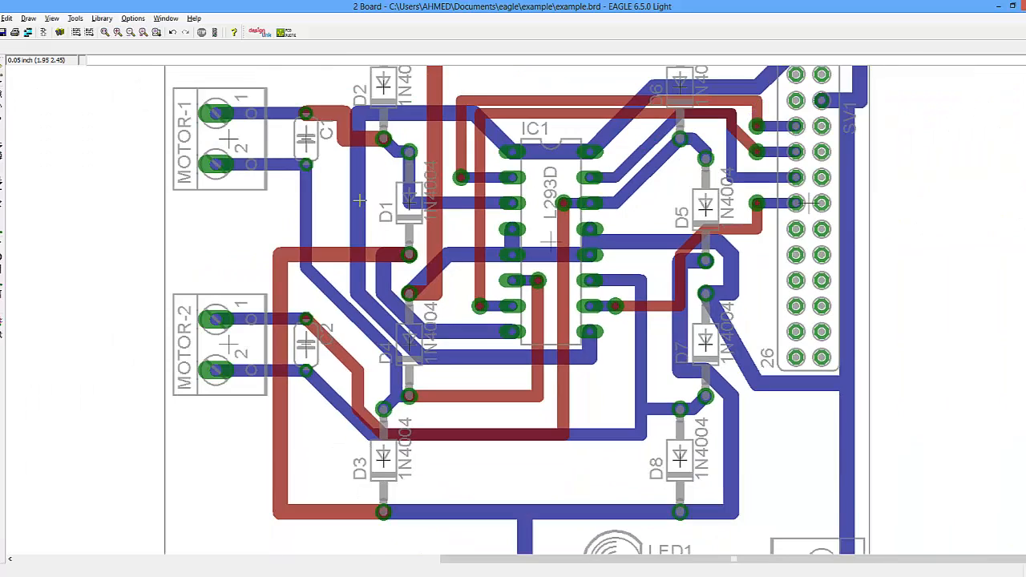
scroll(339, 365, "up", 3)
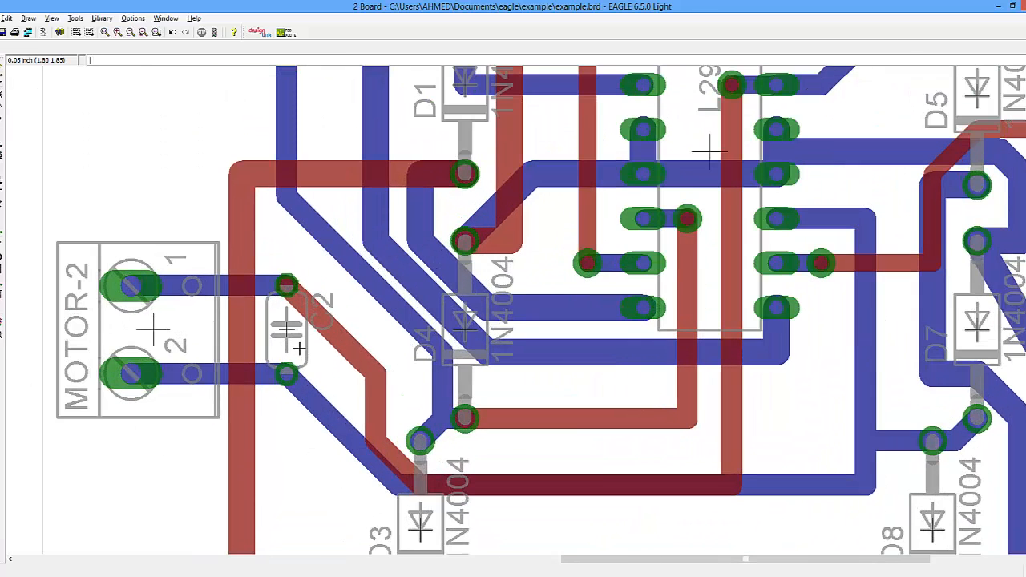
right_click(290, 333)
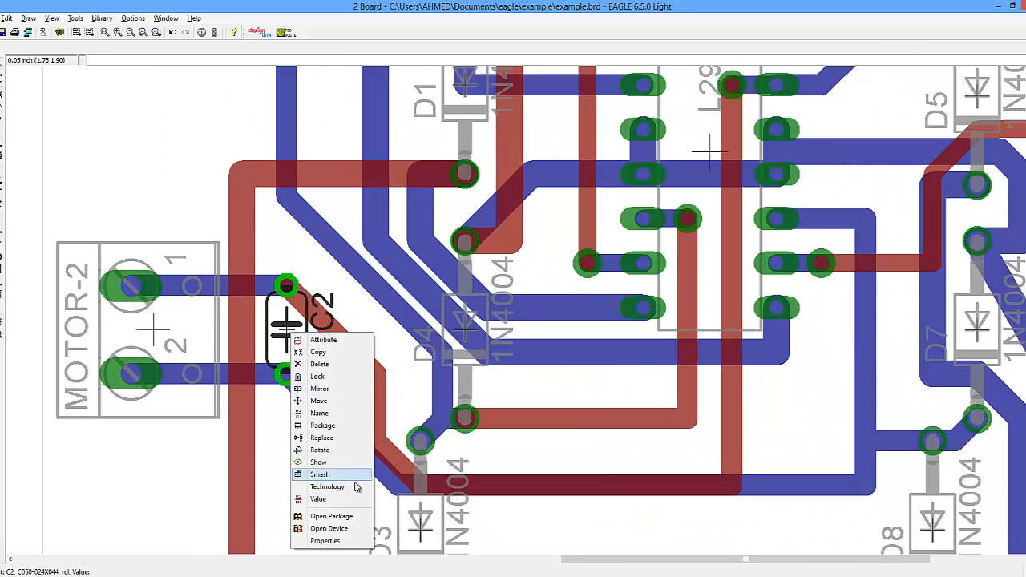
left_click(339, 438)
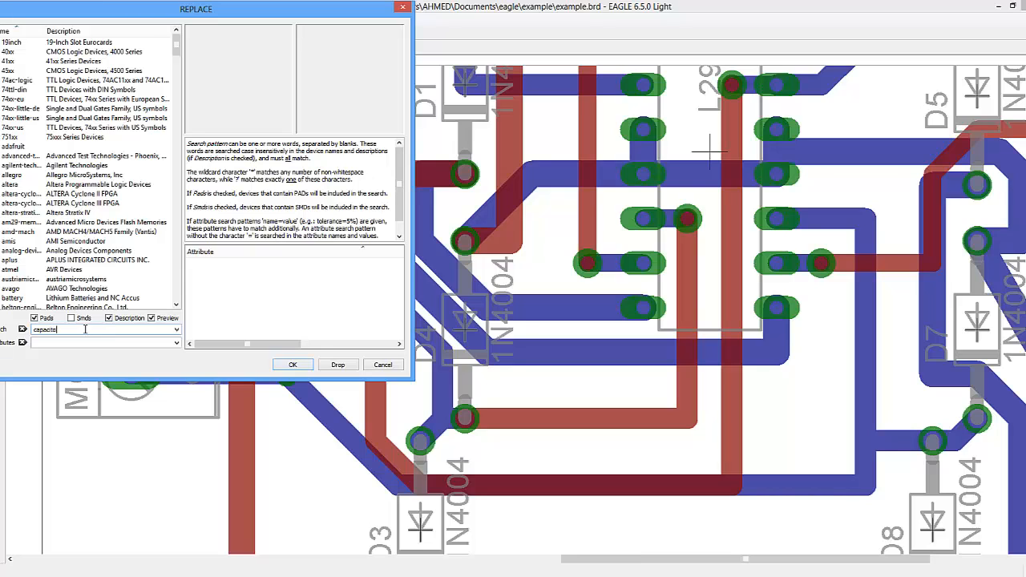
key("Return")
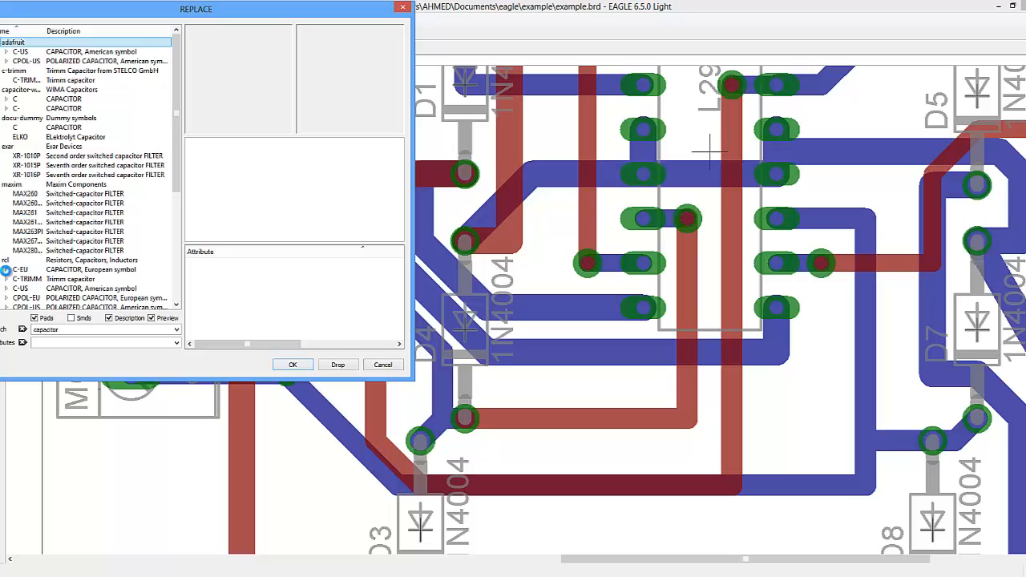
- Replace C2 with the rcl C-EU package C050-024X044 and accept updating the board to the new library version
left_click(6, 270)
left_click(103, 53)
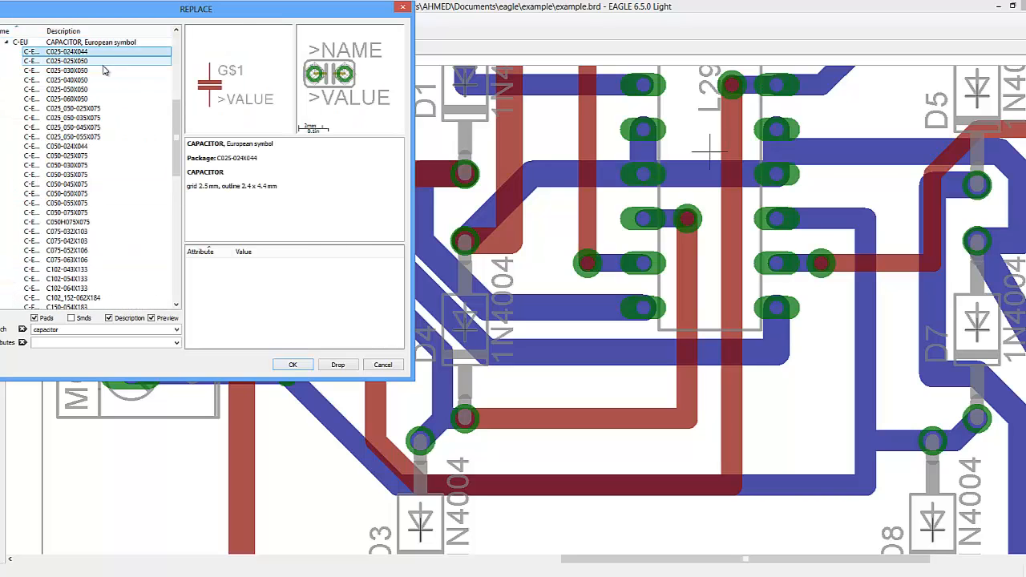
key("Down")
key("Down")
key("Down")
key("Down")
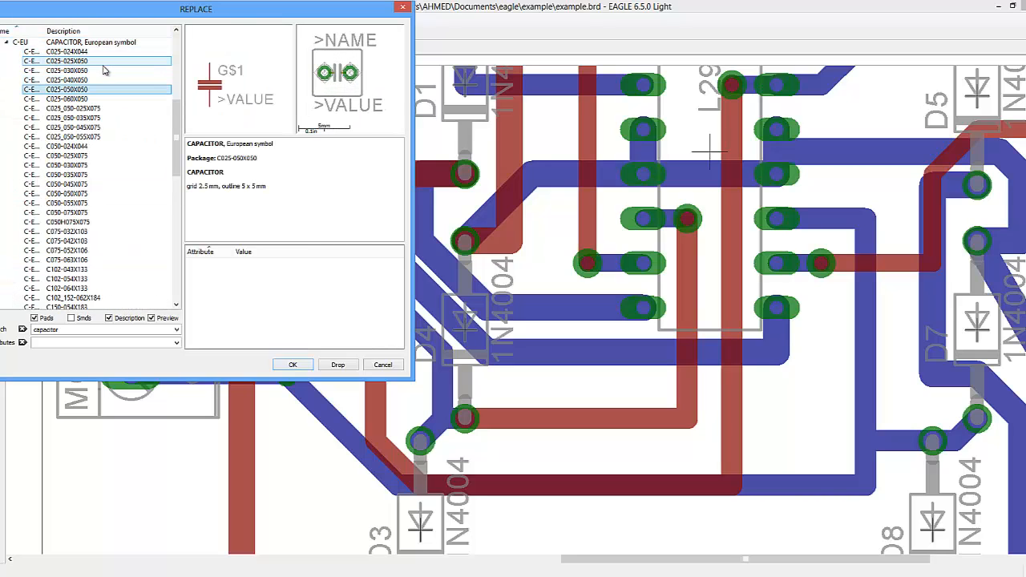
key("Down")
key("Down")
key("Down")
key("Down")
key("Down")
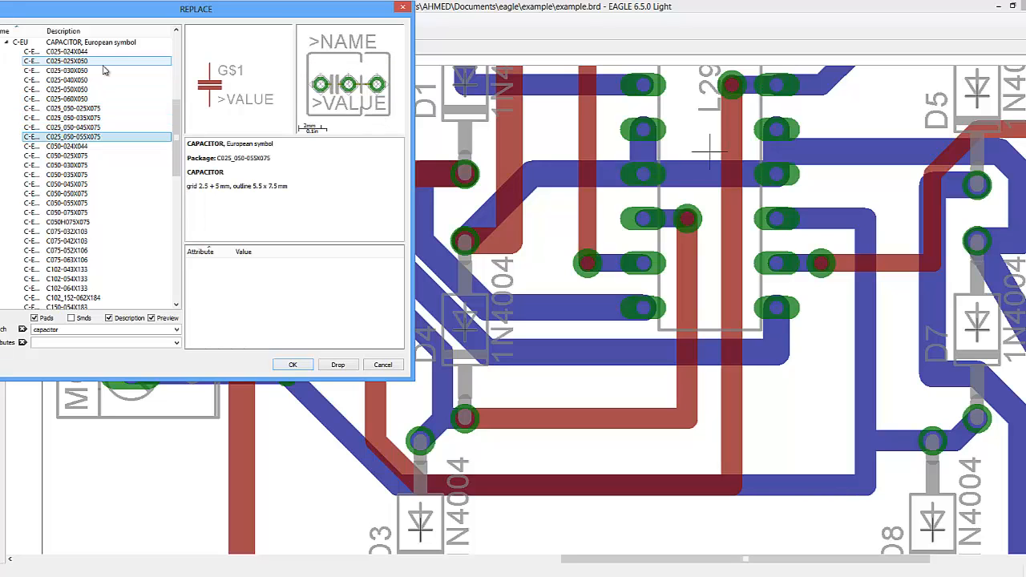
key("Down")
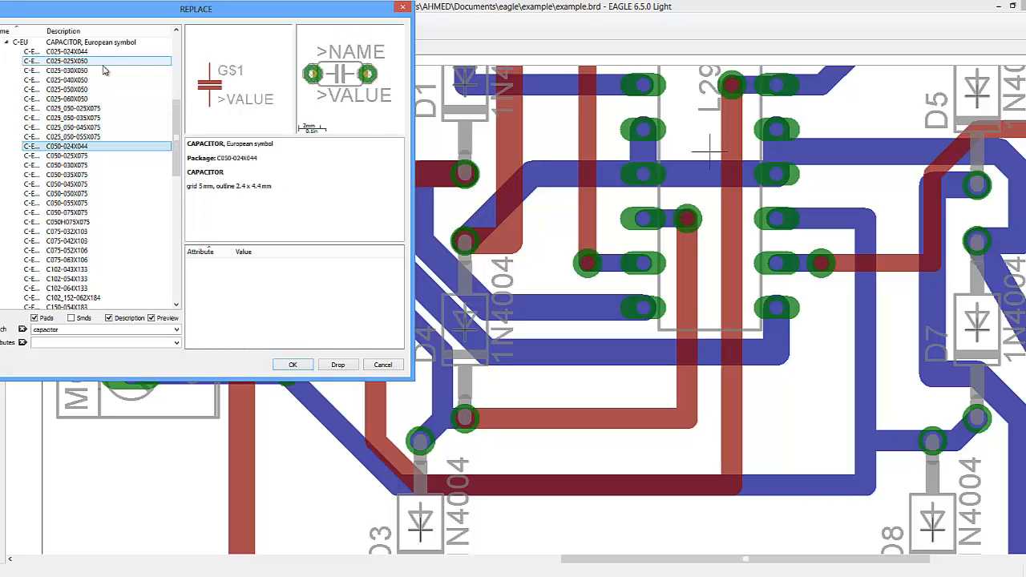
left_click(297, 365)
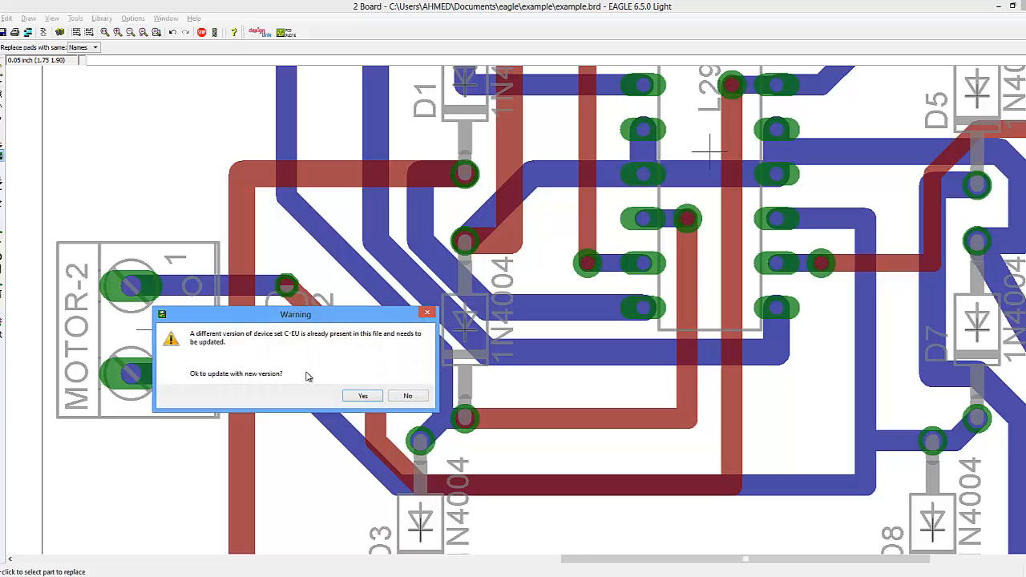
left_click(362, 396)
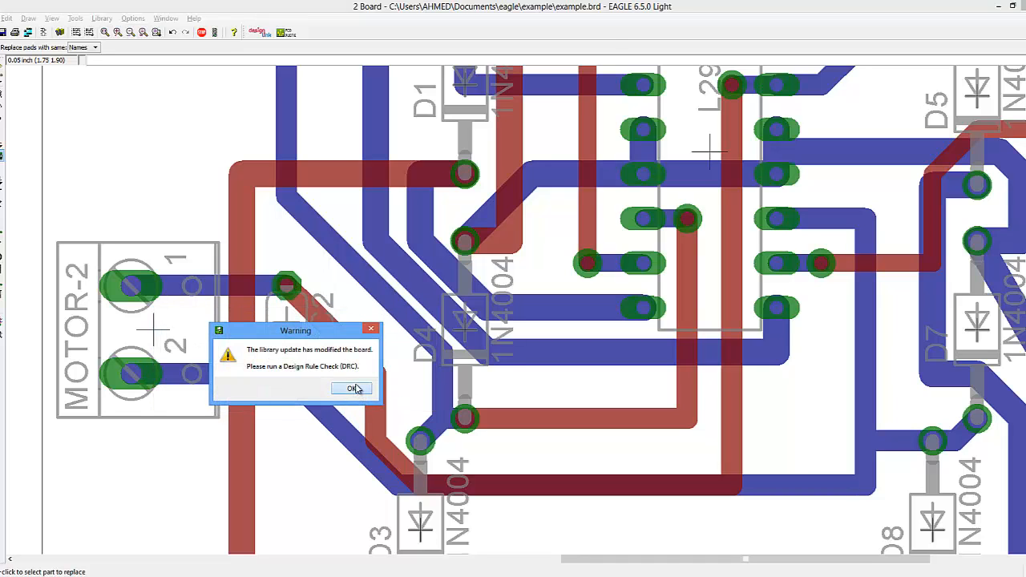
left_click(354, 388)
- Inspect the updated capacitor pads of C2, C3 and C4 across the board
scroll(311, 327, "down", 5)
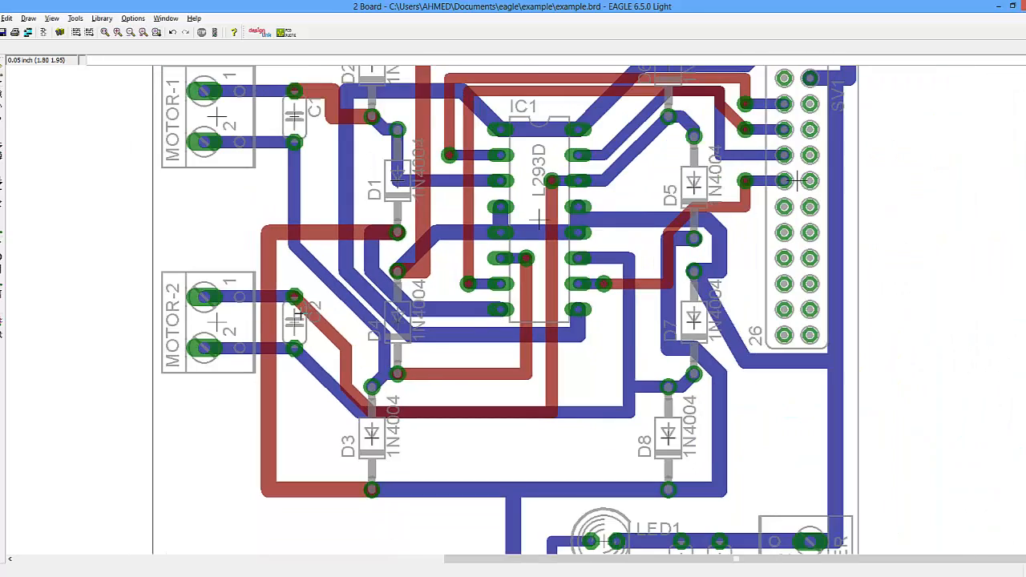
scroll(295, 326, "up", 8)
scroll(294, 326, "down", 5)
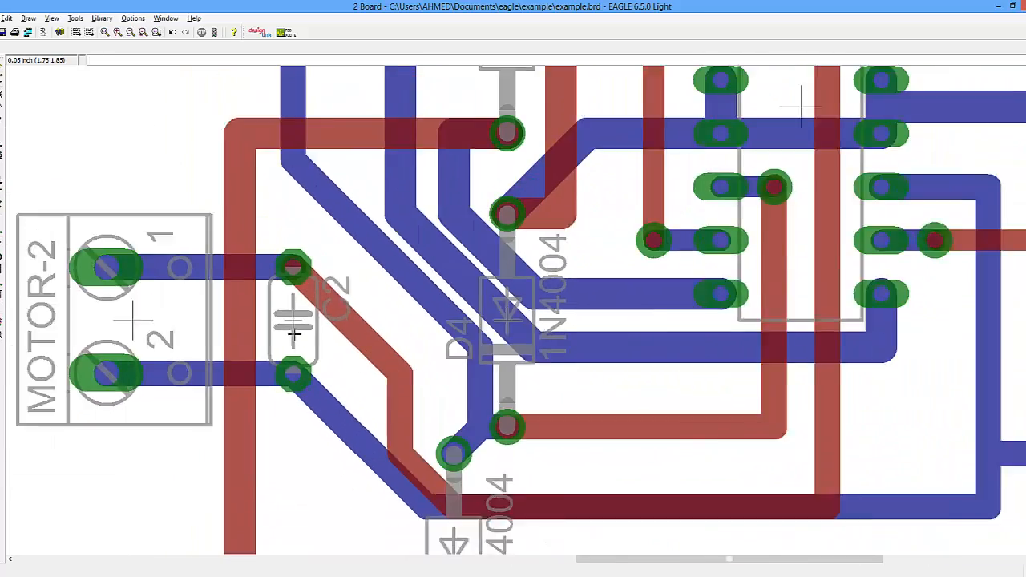
scroll(278, 152, "up", 4)
scroll(278, 152, "up", 1)
scroll(538, 397, "down", 6)
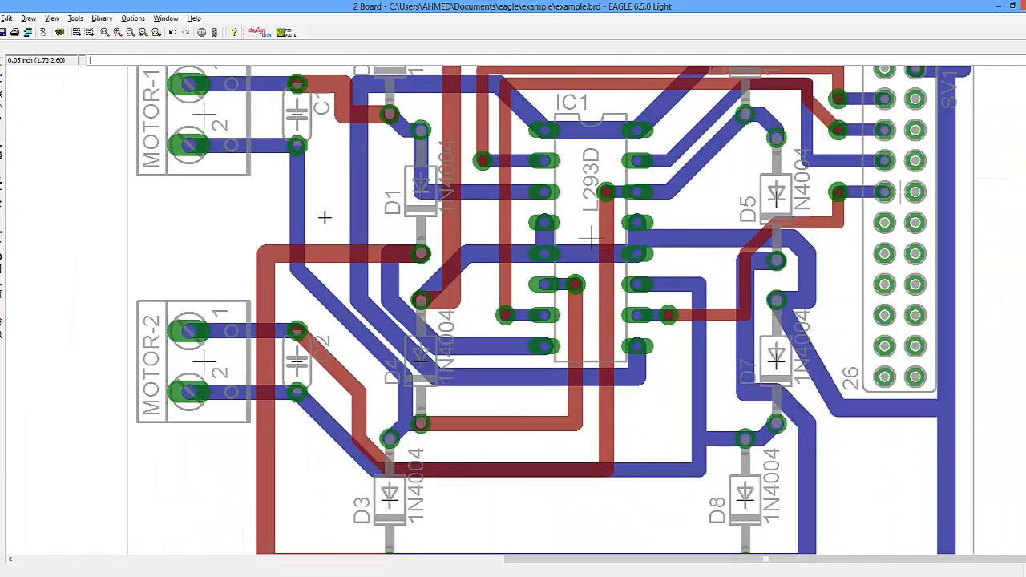
scroll(601, 470, "up", 10)
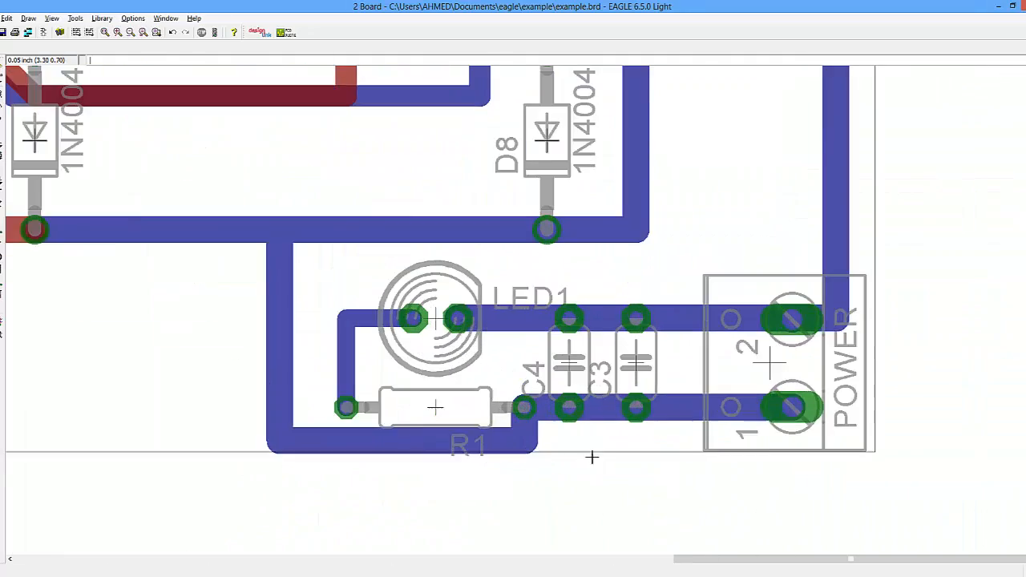
scroll(590, 402, "down", 4)
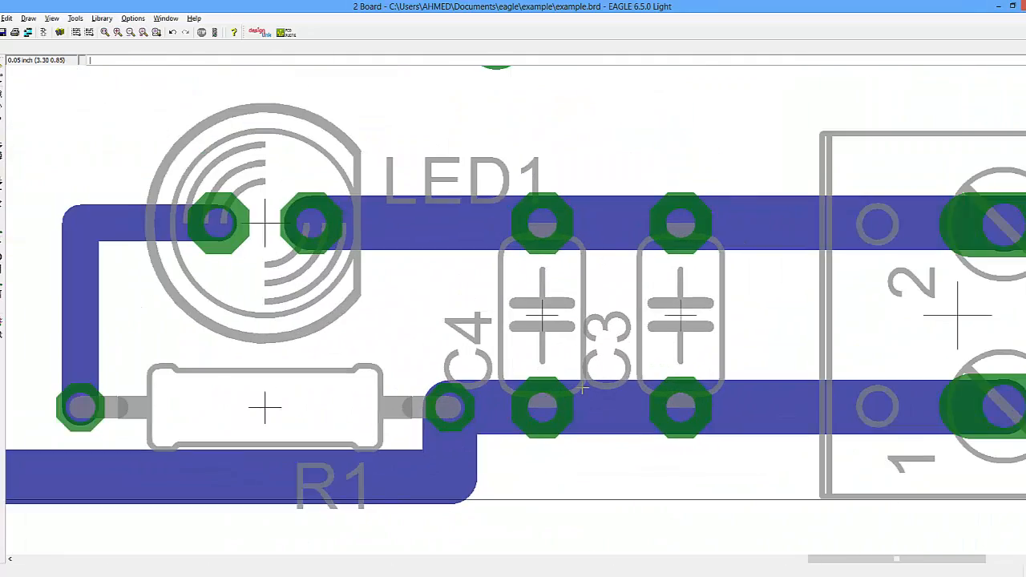
scroll(395, 401, "down", 2)
scroll(394, 401, "up", 5)
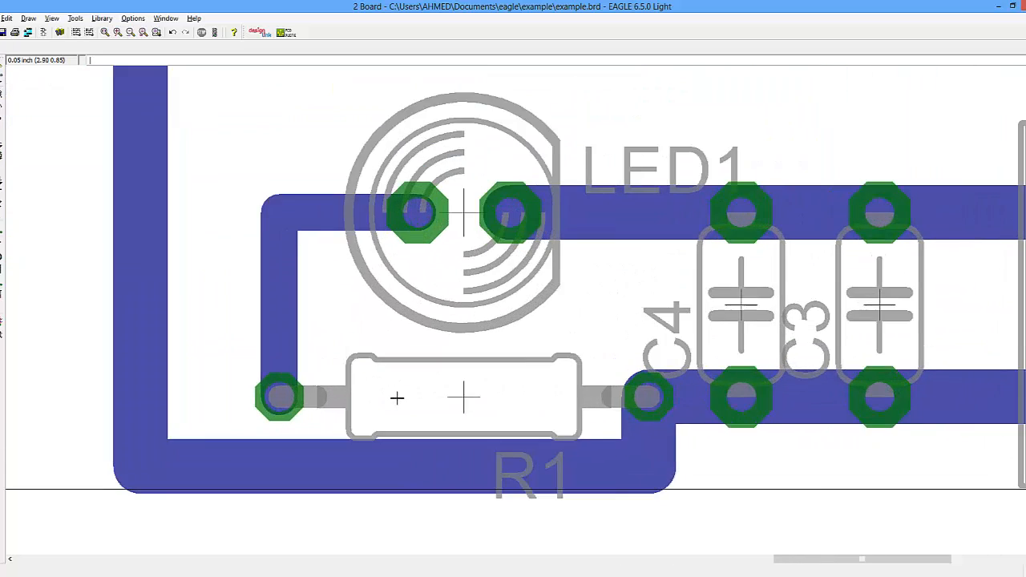
scroll(395, 400, "down", 8)
scroll(396, 398, "down", 3)
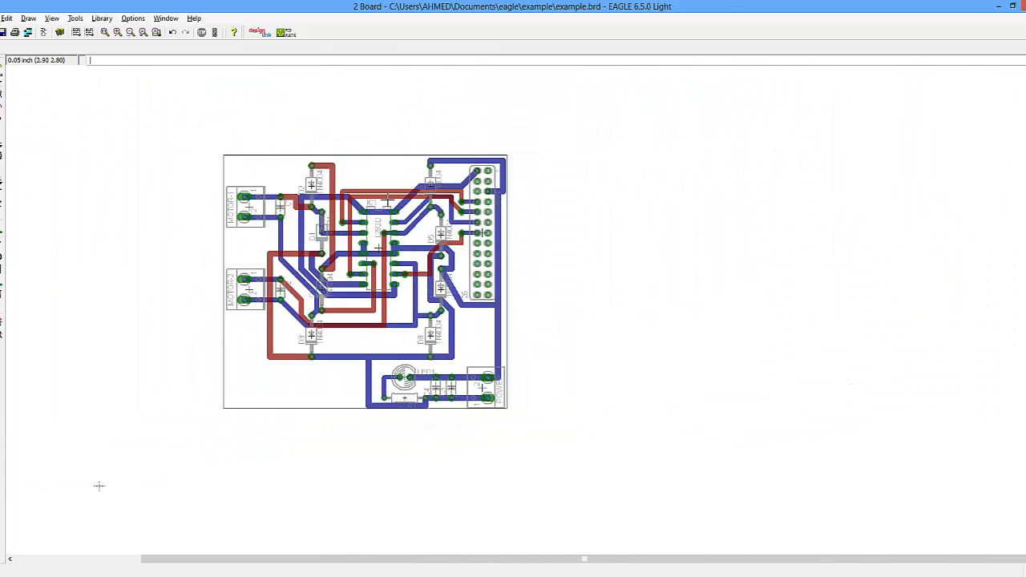
scroll(365, 210, "up", 6)
scroll(365, 210, "down", 2)
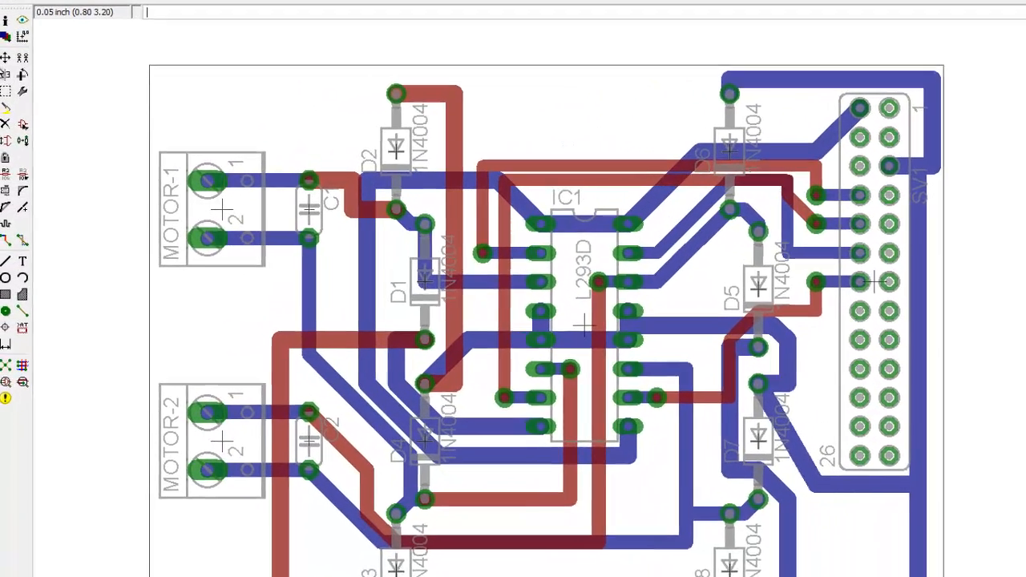
- Move two bottom-layer trace segments near IC1's upper pins to new positions with the Move tool
left_click(5, 57)
left_click(510, 186)
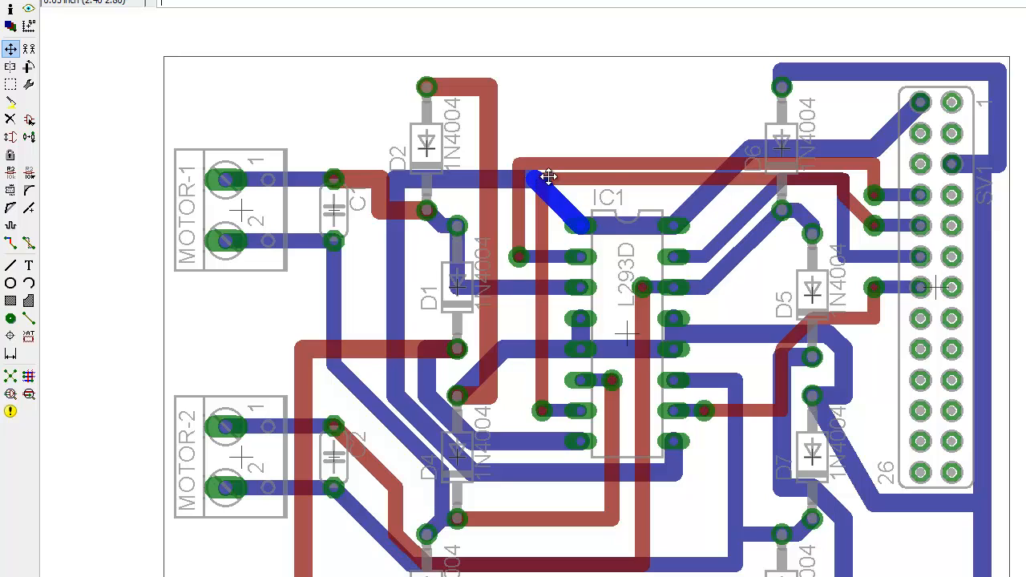
left_click(577, 177)
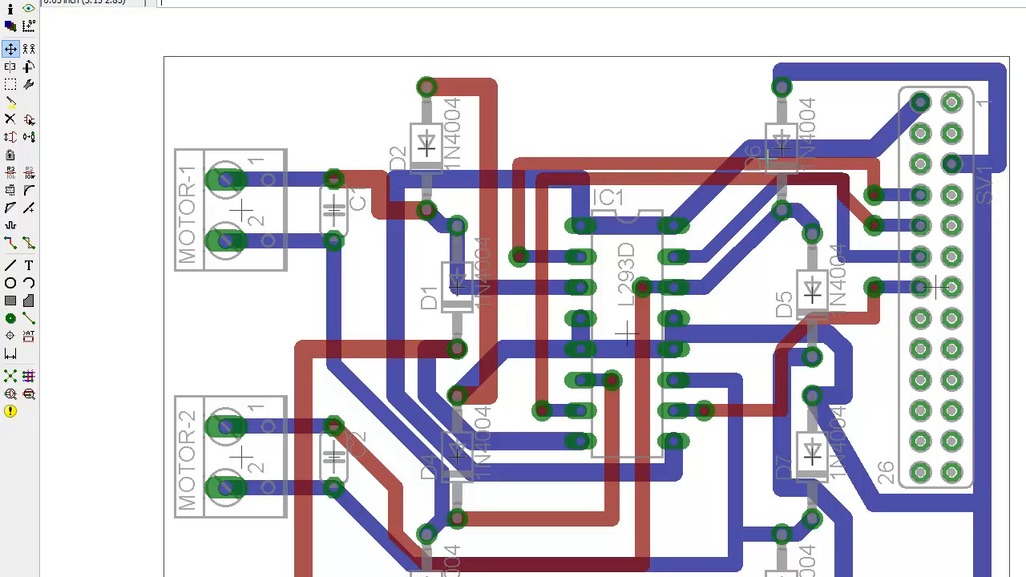
left_click(747, 149)
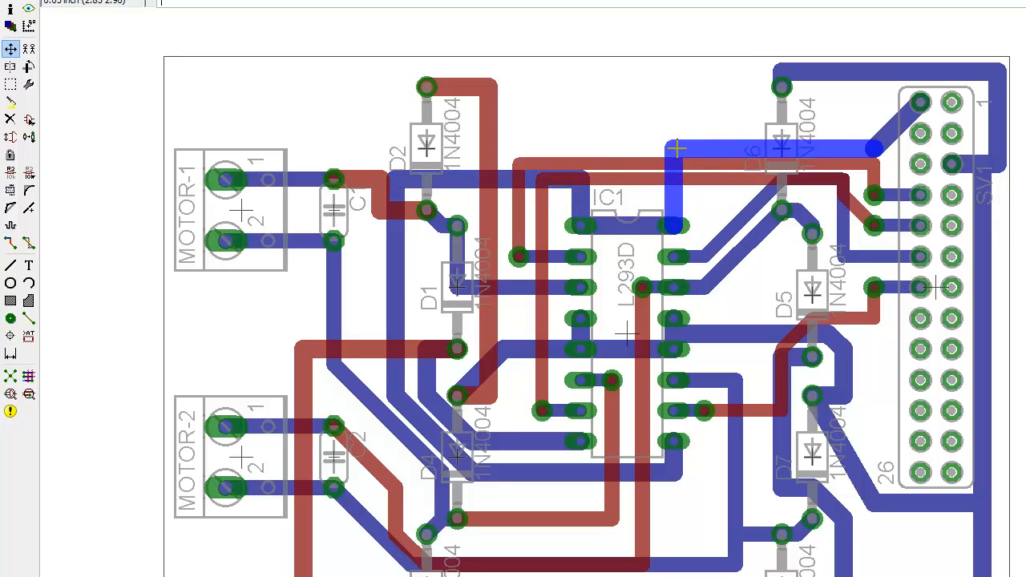
left_click(678, 149)
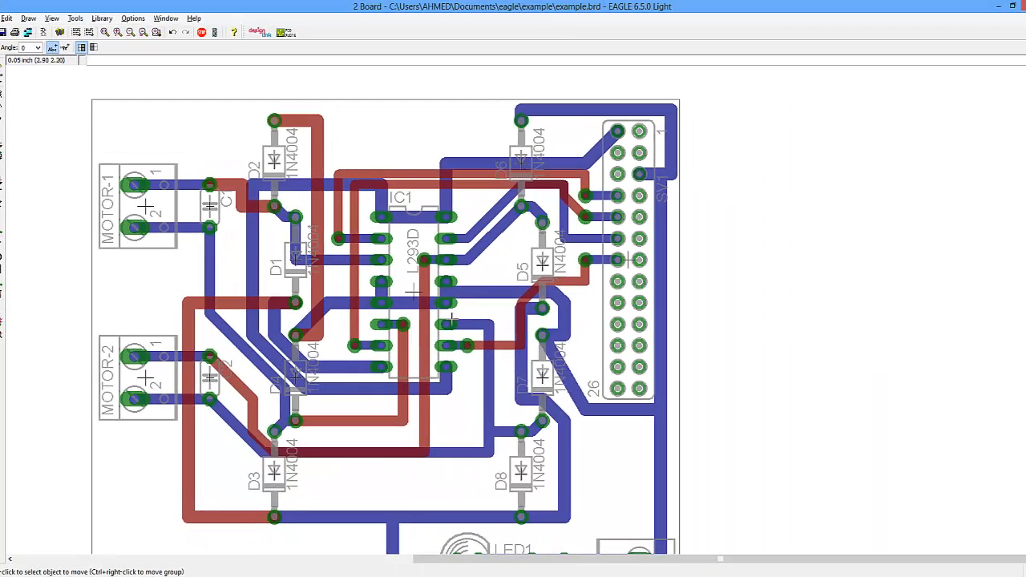
scroll(452, 320, "down", 3)
scroll(464, 387, "up", 4)
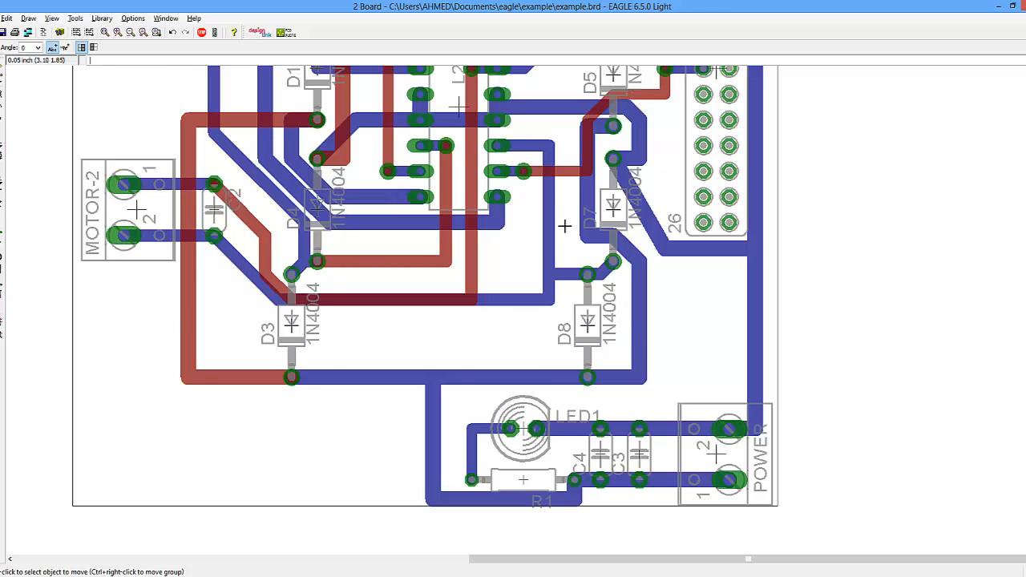
scroll(535, 216, "down", 3)
scroll(288, 288, "down", 2)
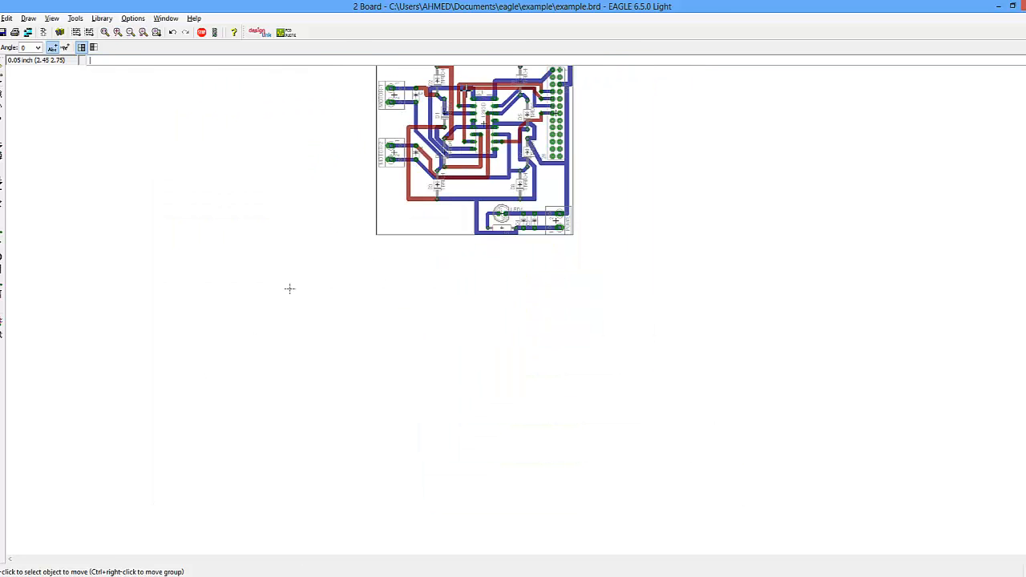
scroll(462, 68, "up", 3)
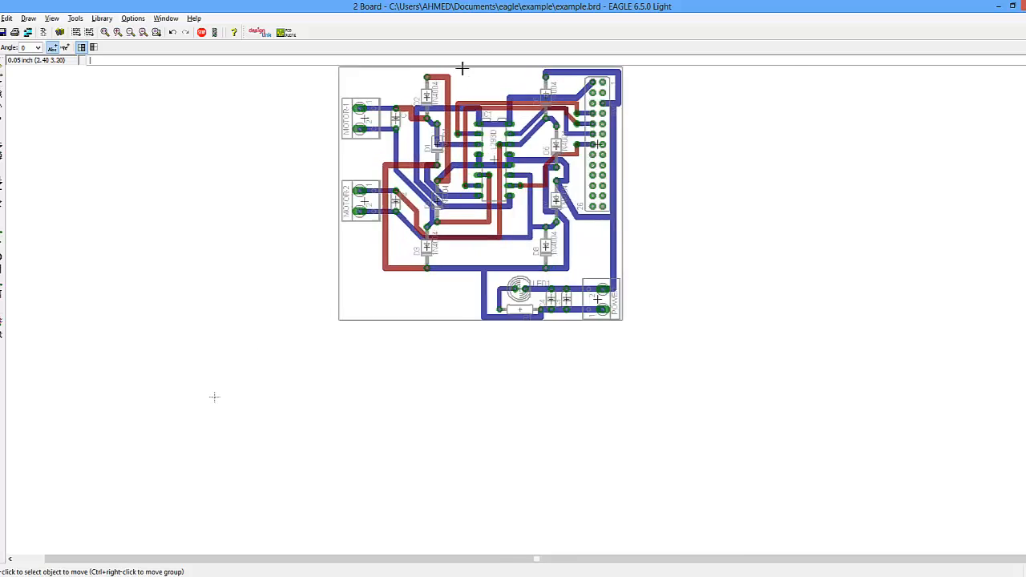
scroll(466, 76, "down", 1)
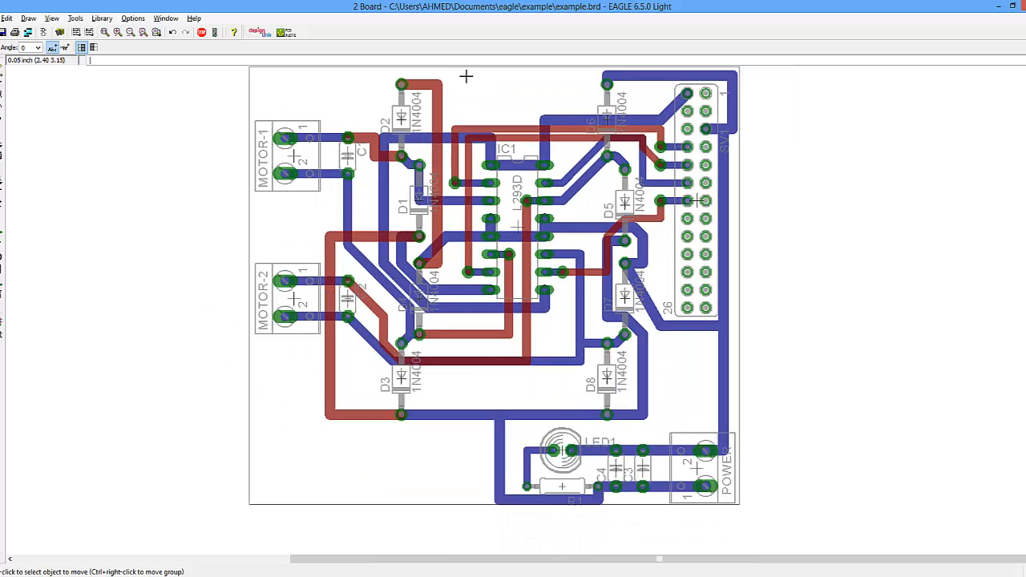